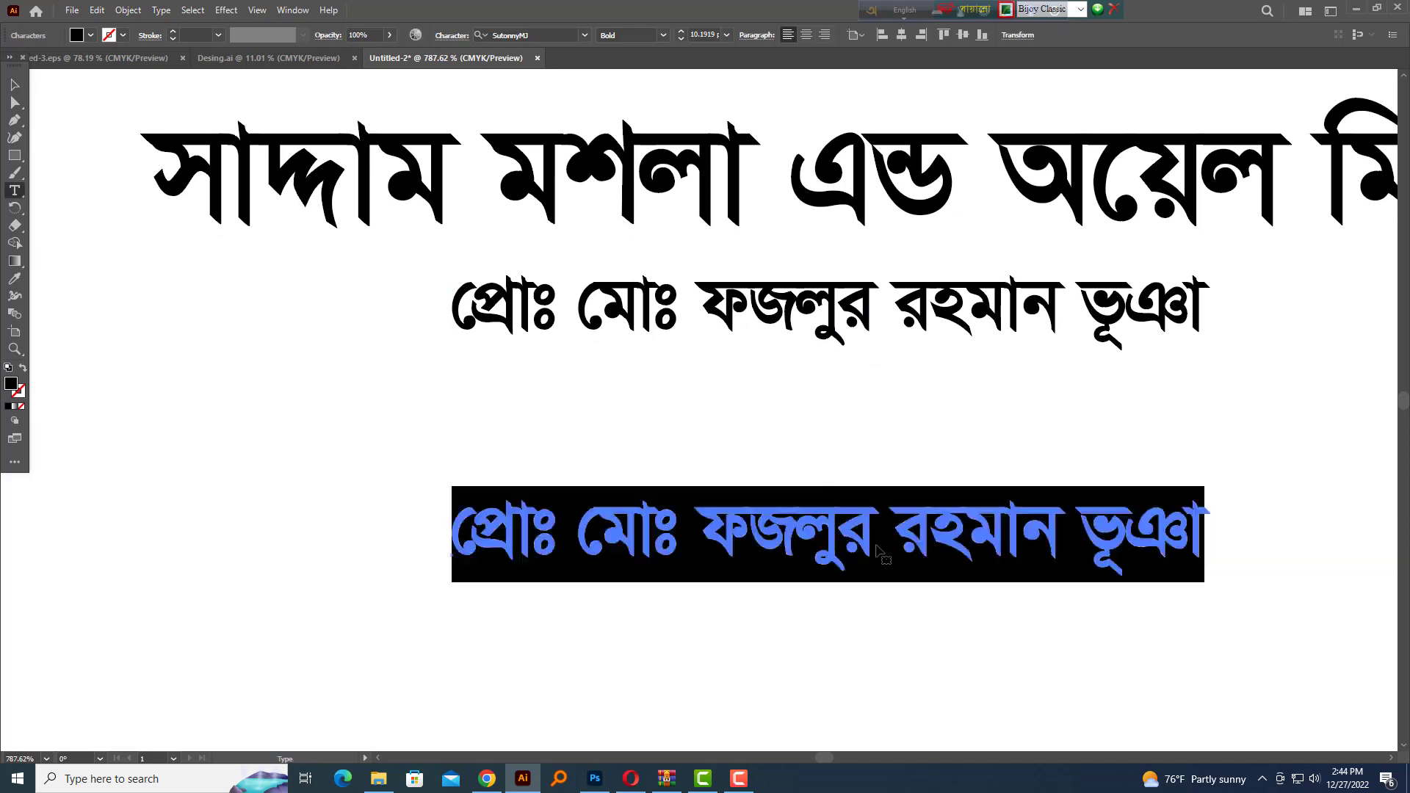
Replace the copied line's text with the label and the first mobile number in Bengali digits
text(মোবা)
key(ctrl+a)
key(Delete)
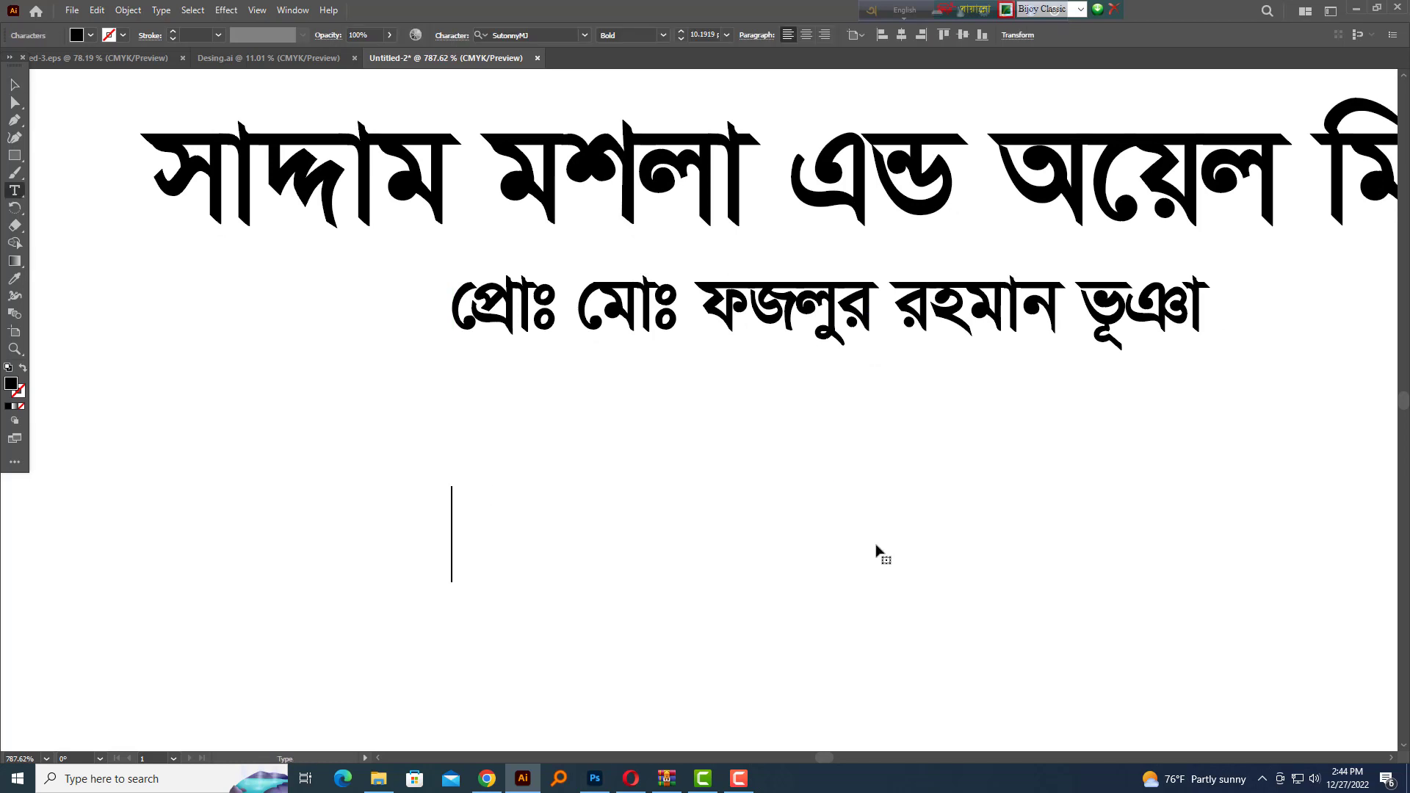
key(ctrl+z)
key(Home)
key(Delete)
key(End)
text(ধ)
key(BackSpace)
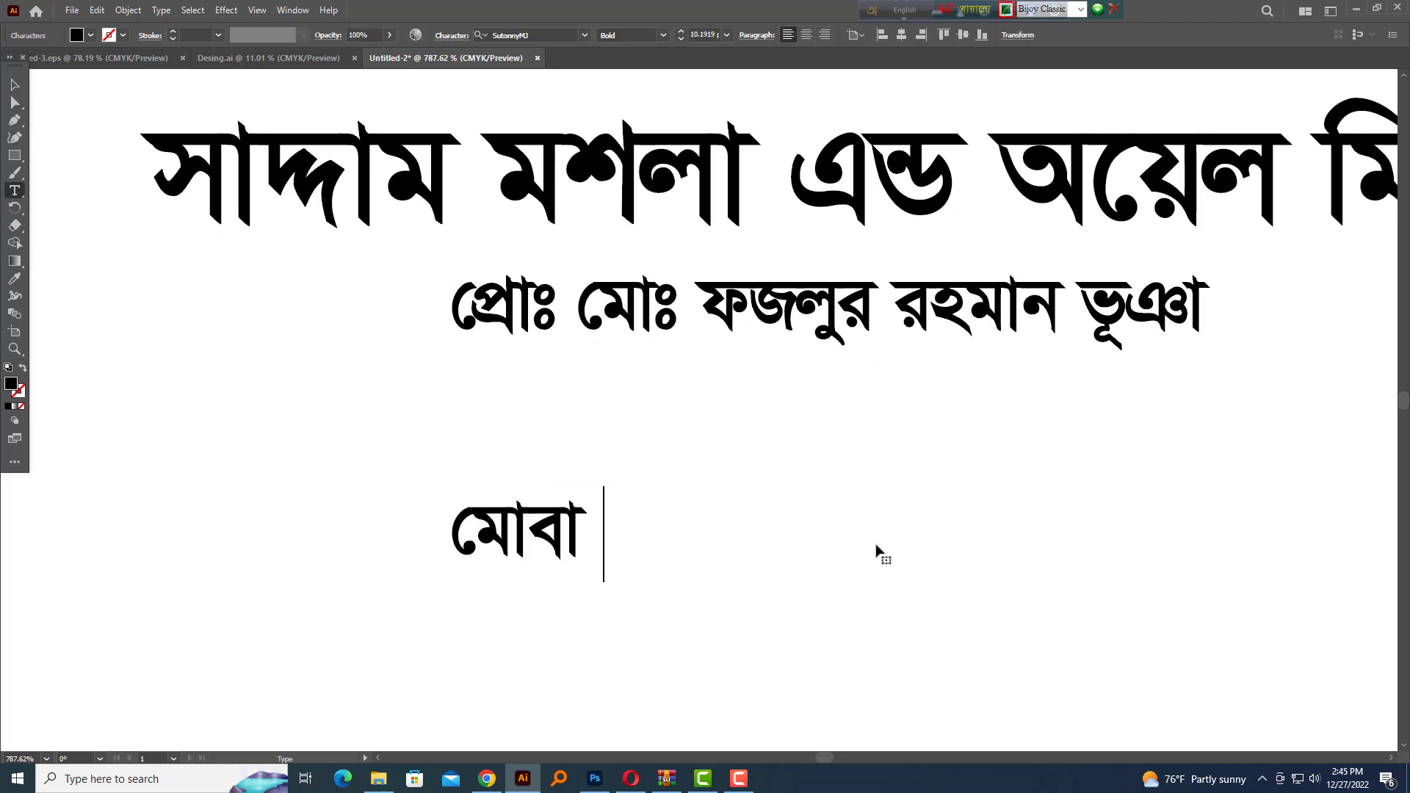
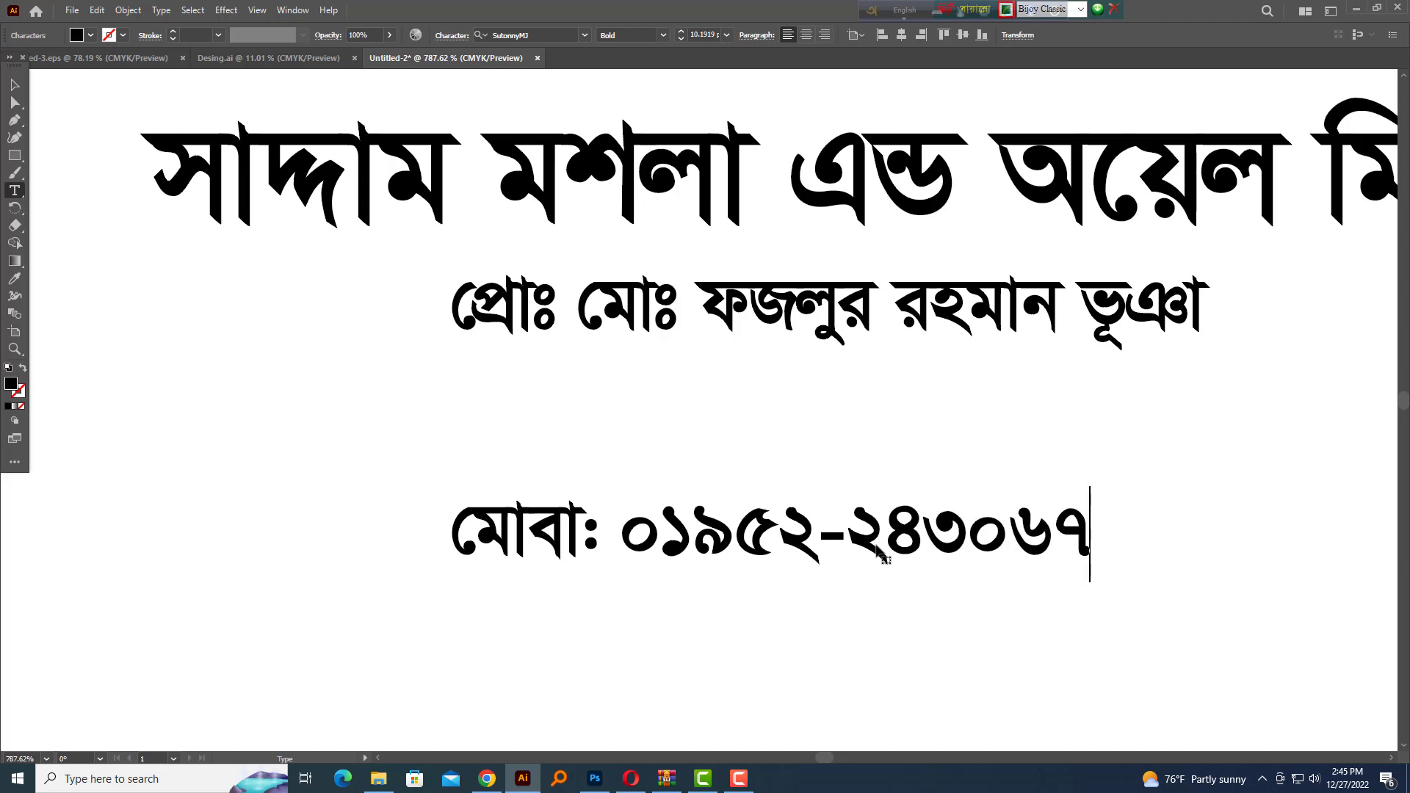
Delete the label word and add the second mobile number on a new line
key(ctrl+a)
key(Home)
key(ctrl+shift+Right)
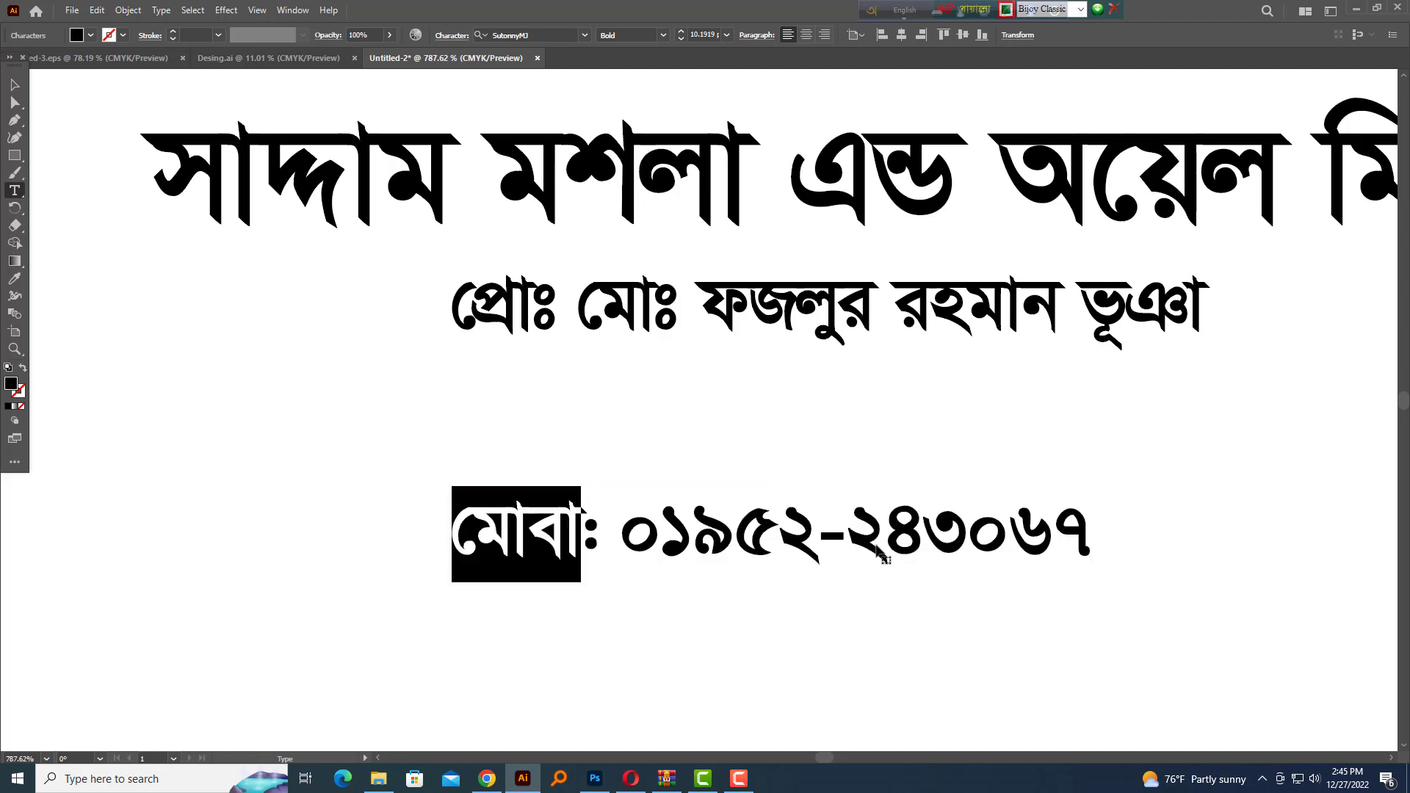
key(Delete)
key(Delete)
key(Delete)
key(End)
key(Return)
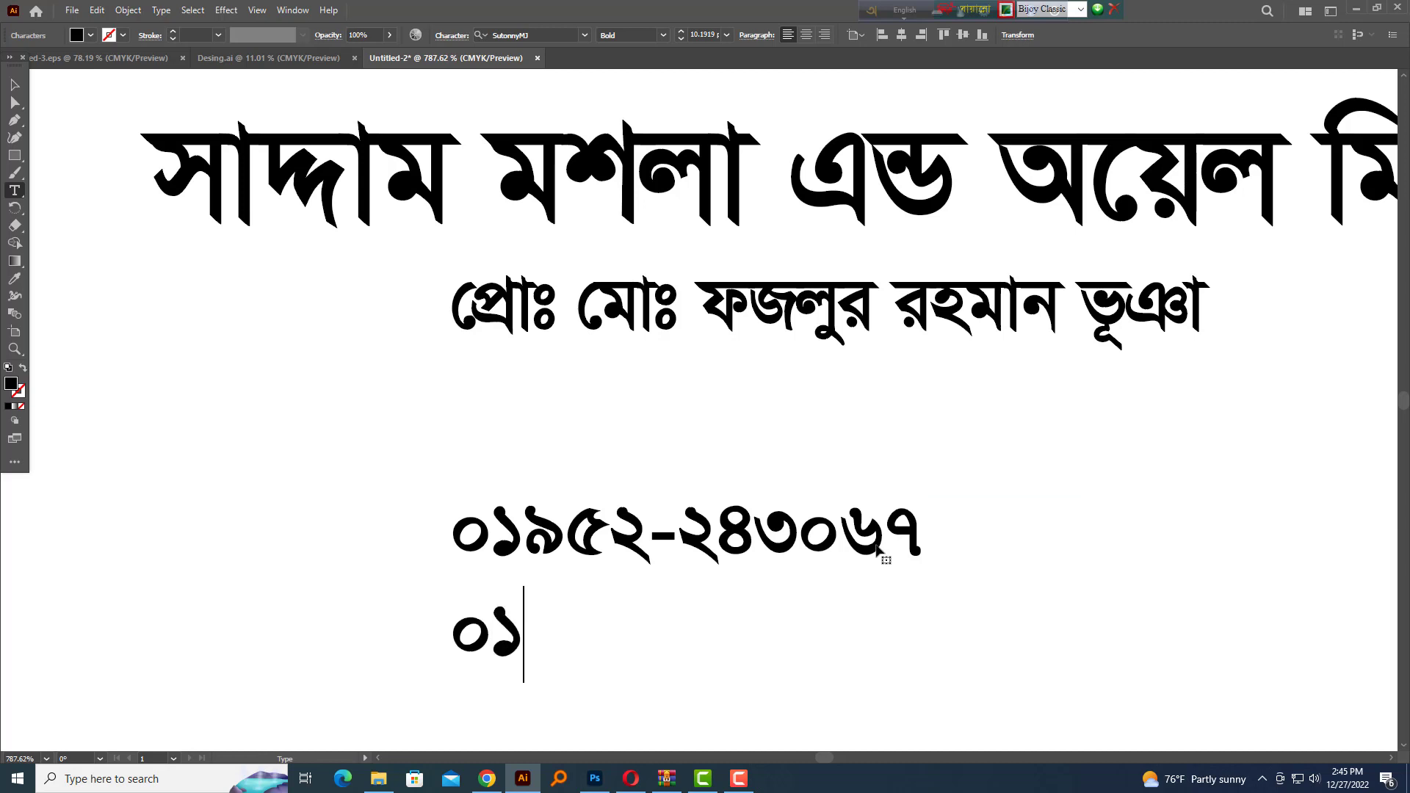
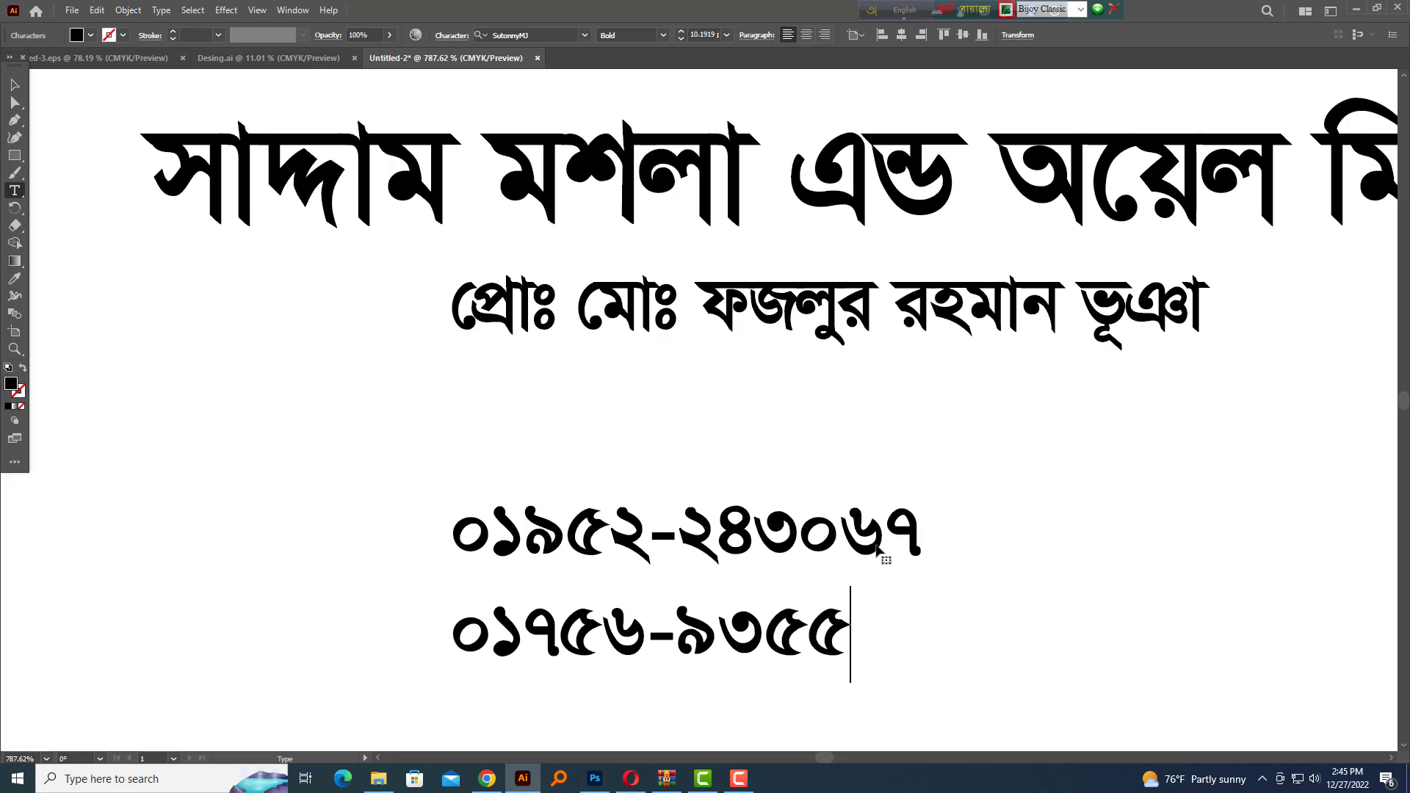
key(Escape)
key(ctrl+y)
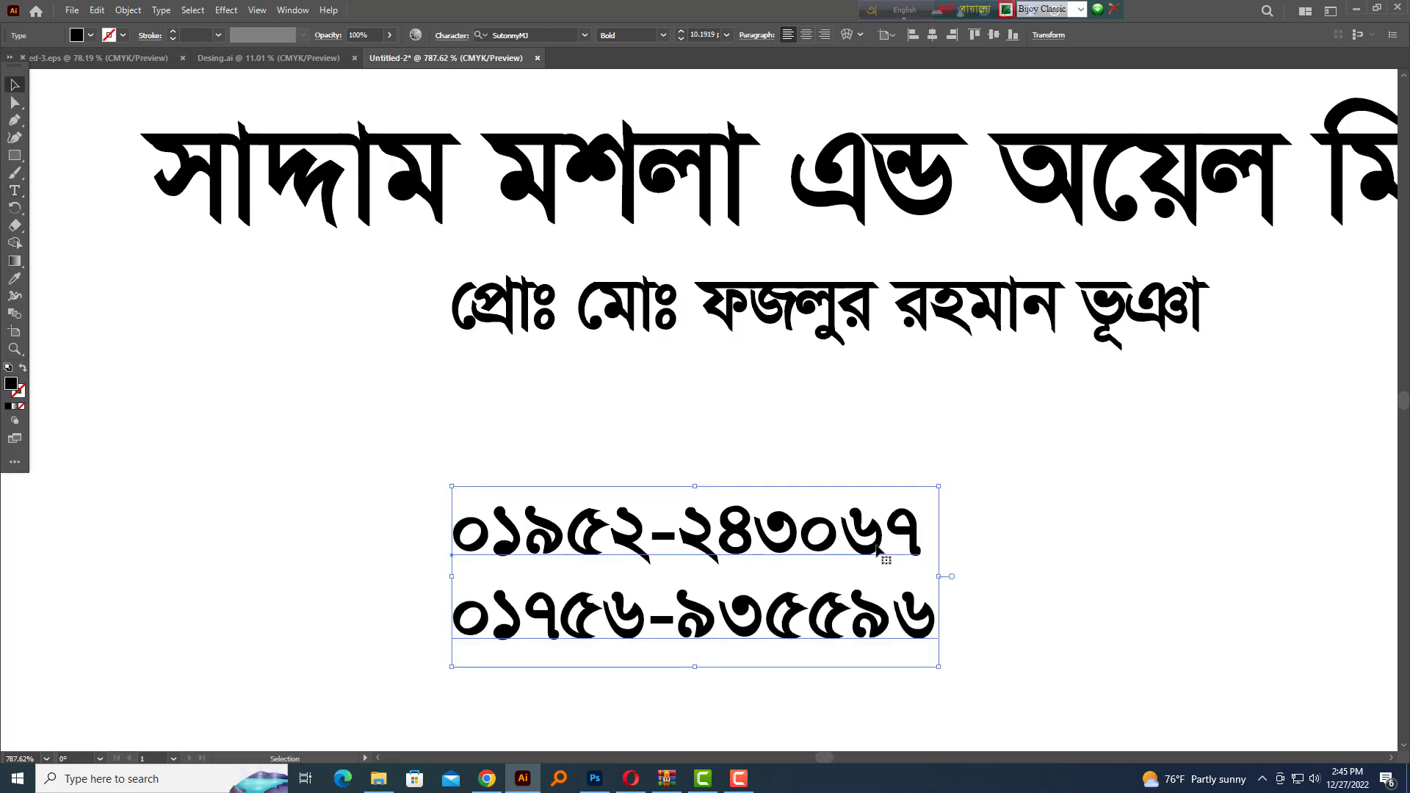
Set the phone numbers in Arial Regular in the Character panel
key(ctrl+t)
key(v)
click(1268, 184)
key(ctrl+alt+b)
text(arial)
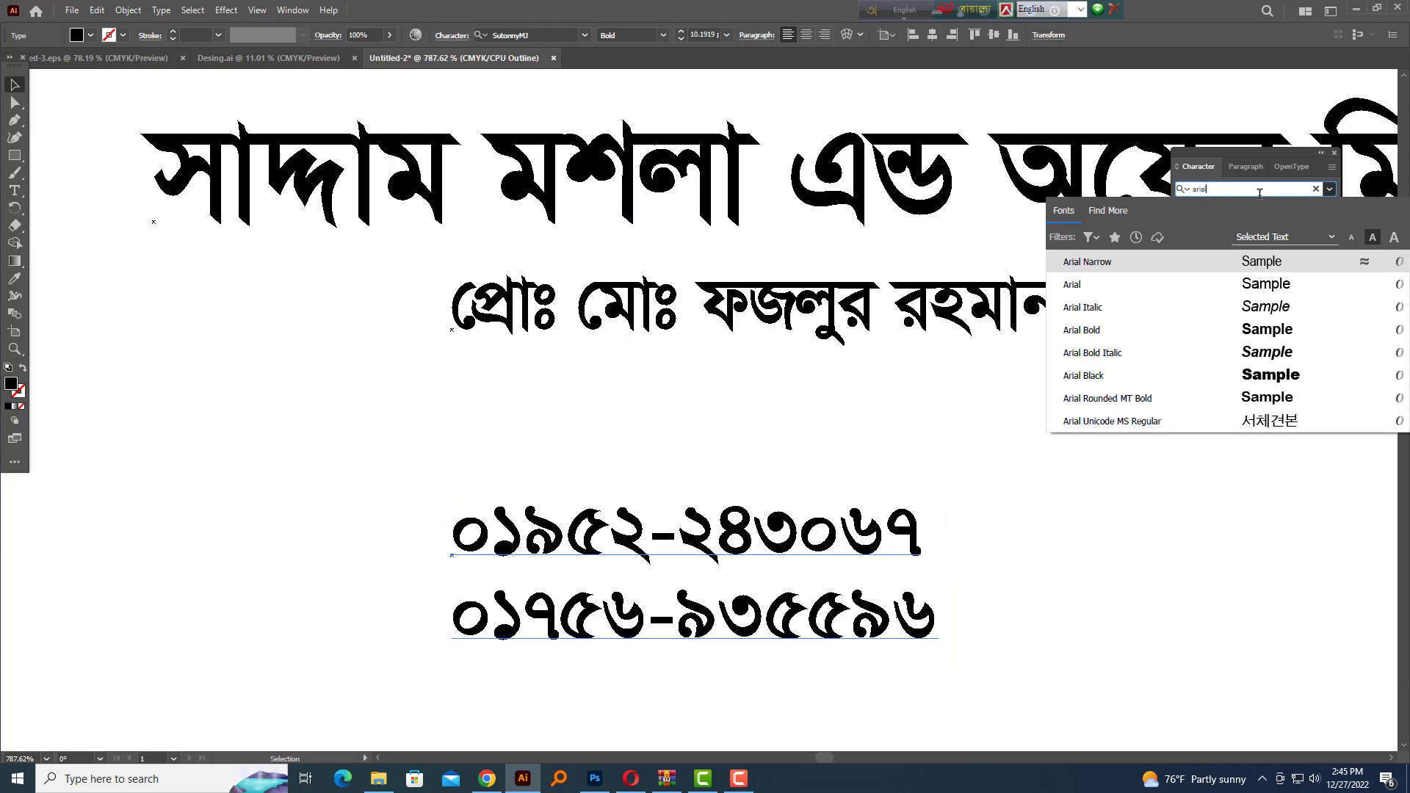
key(Return)
key(shift+Tab)
key(shift+Tab)
key(a)
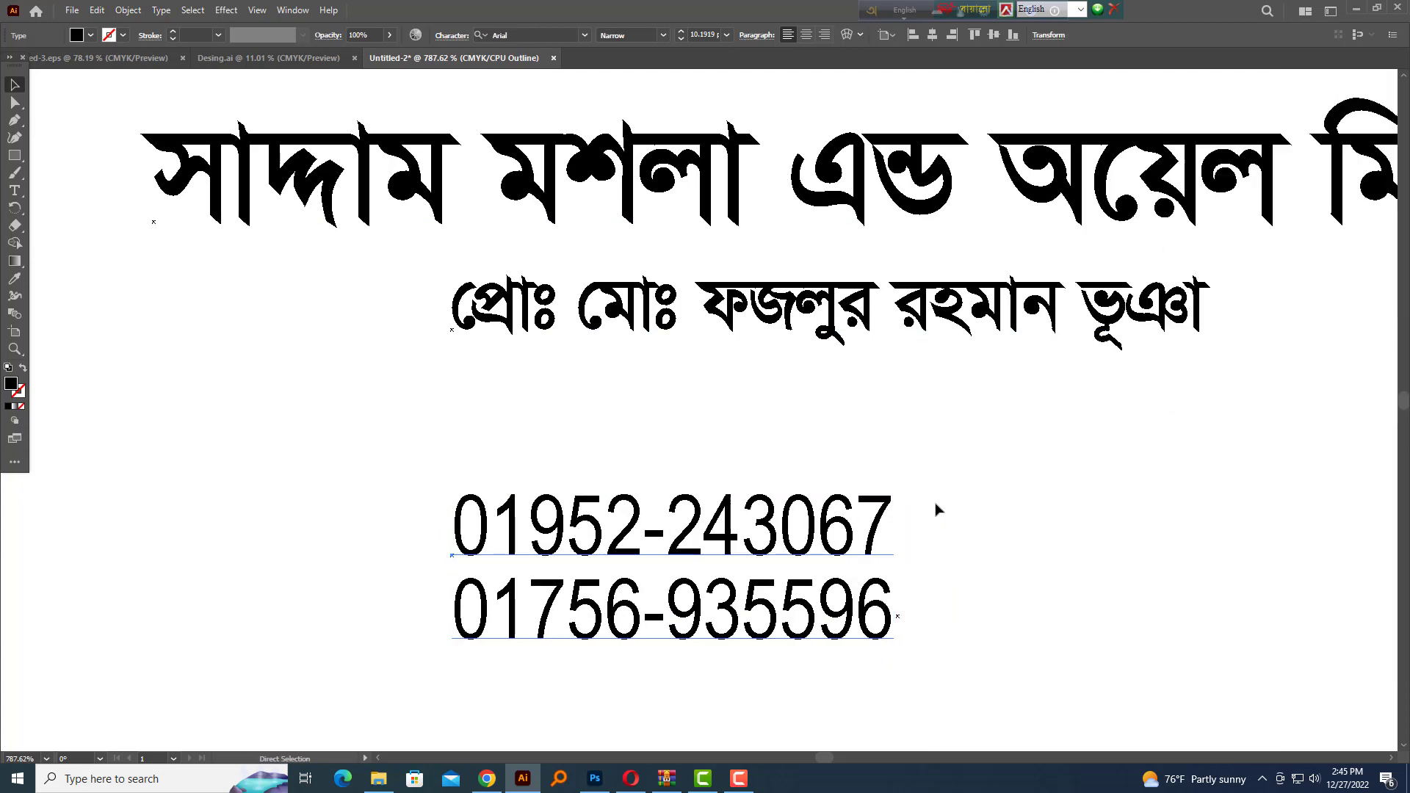
key(ctrl+y)
key(shift+Tab)
key(v)
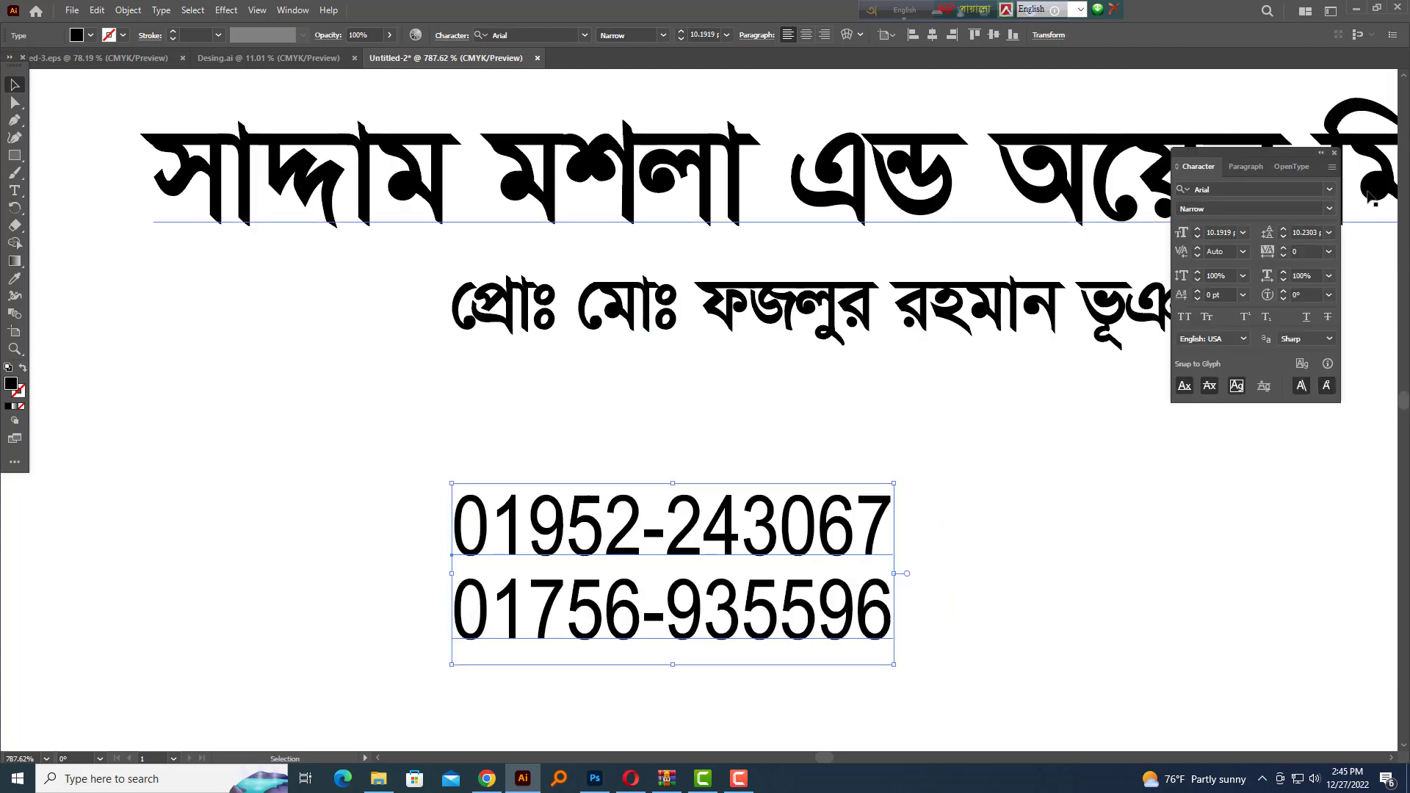
click(1330, 211)
click(1225, 241)
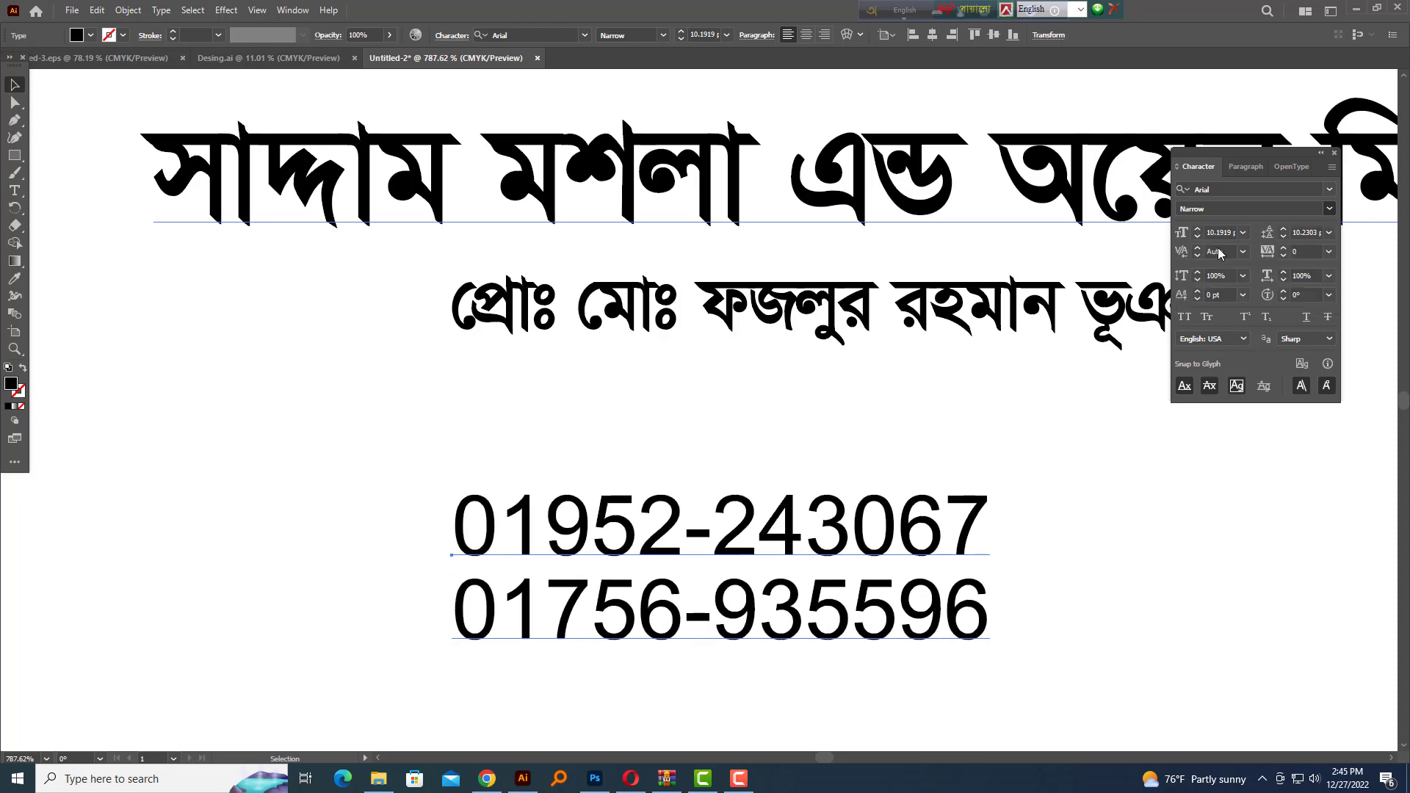
key(shift+Tab)
Place the numbers under the proprietor line and Alt-drag a copy of that line lower down
drag(814, 564, 951, 446)
scroll(962, 418, down, 3)
drag(974, 391, 801, 271)
drag(852, 271, 817, 270)
key(ctrl+z)
drag(1007, 244, 1039, 522)
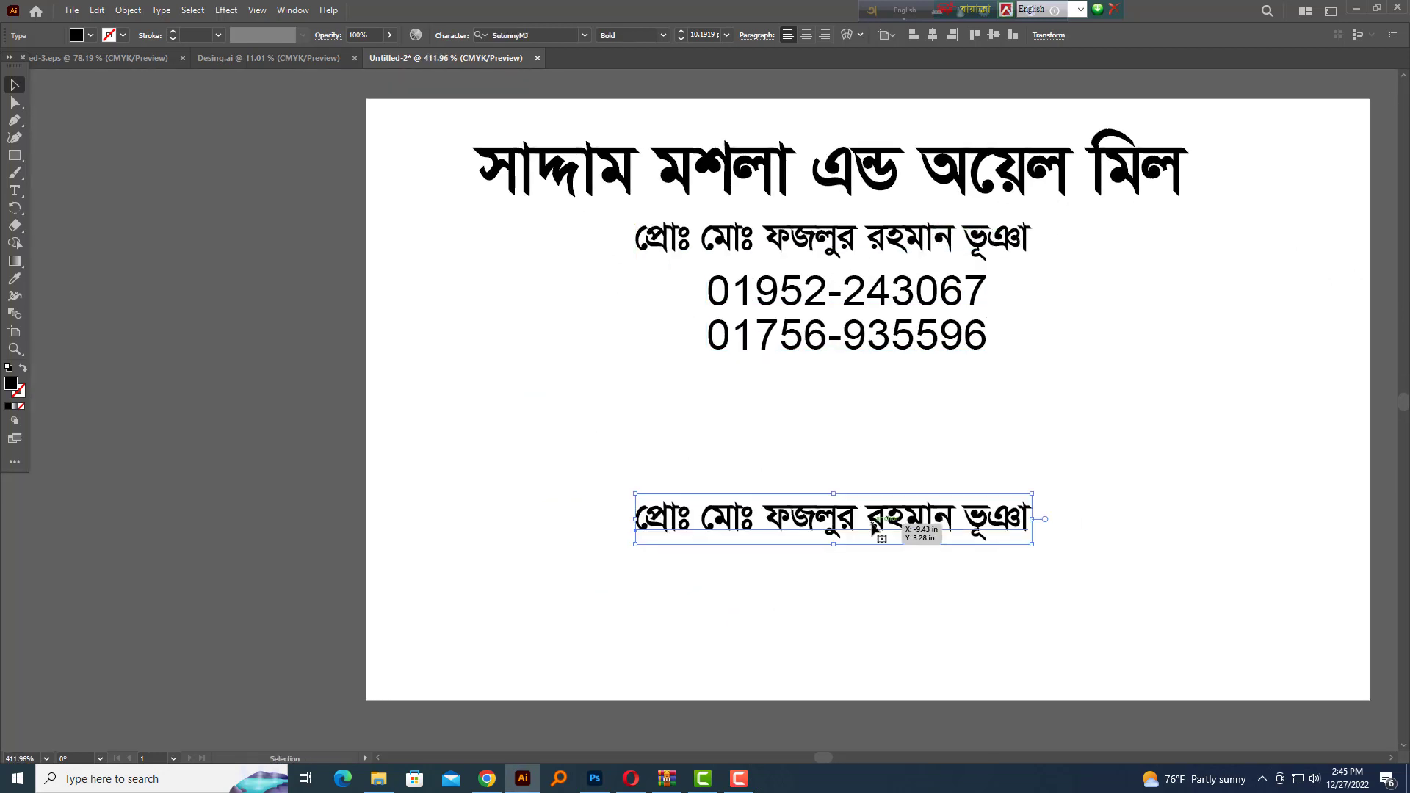
Overwrite the lower copy with the Bengali list starting চাল, মরিচ, হলুদ, ধনিয়া, সরিষা
double_click(872, 524)
key(ctrl+a)
key(ctrl+alt+b)
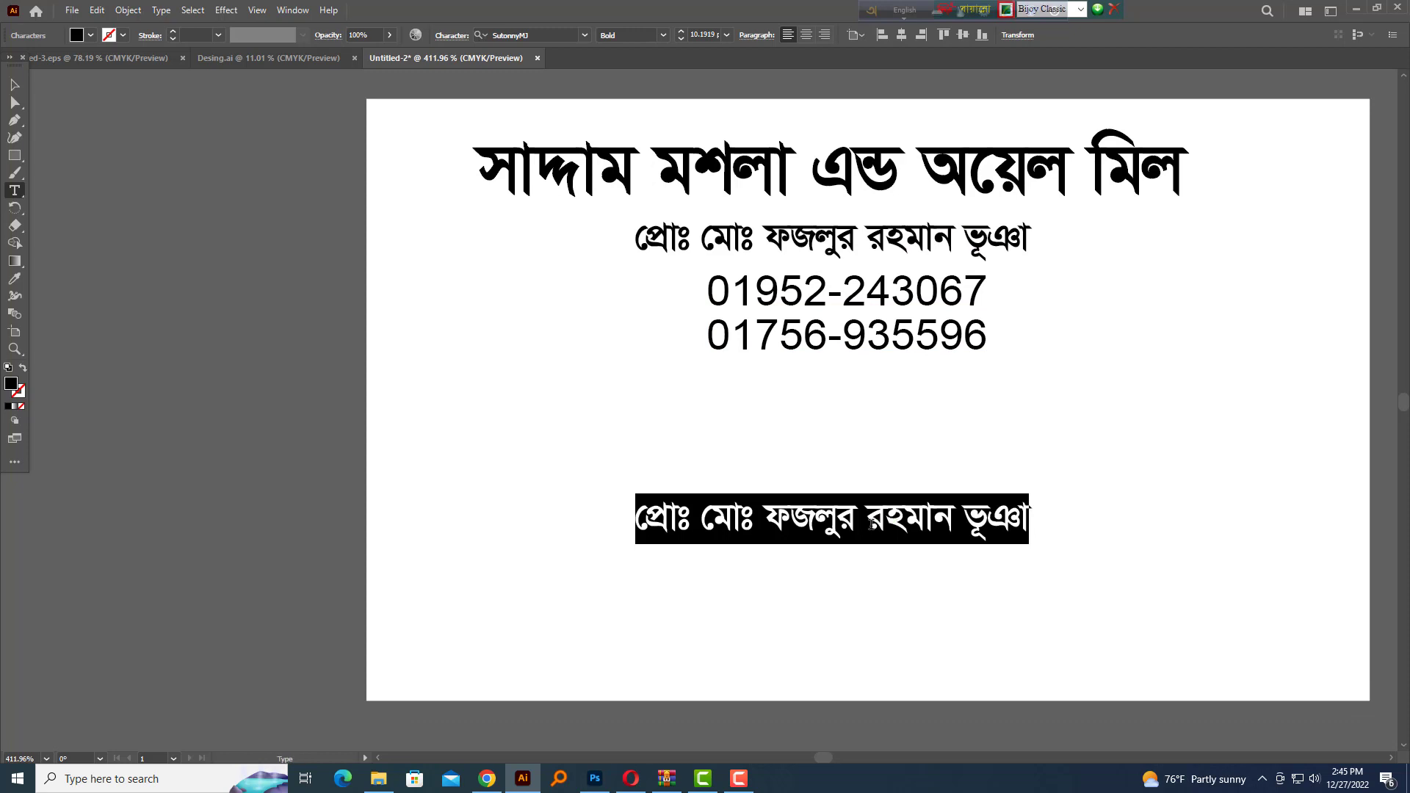
text(এখাে)
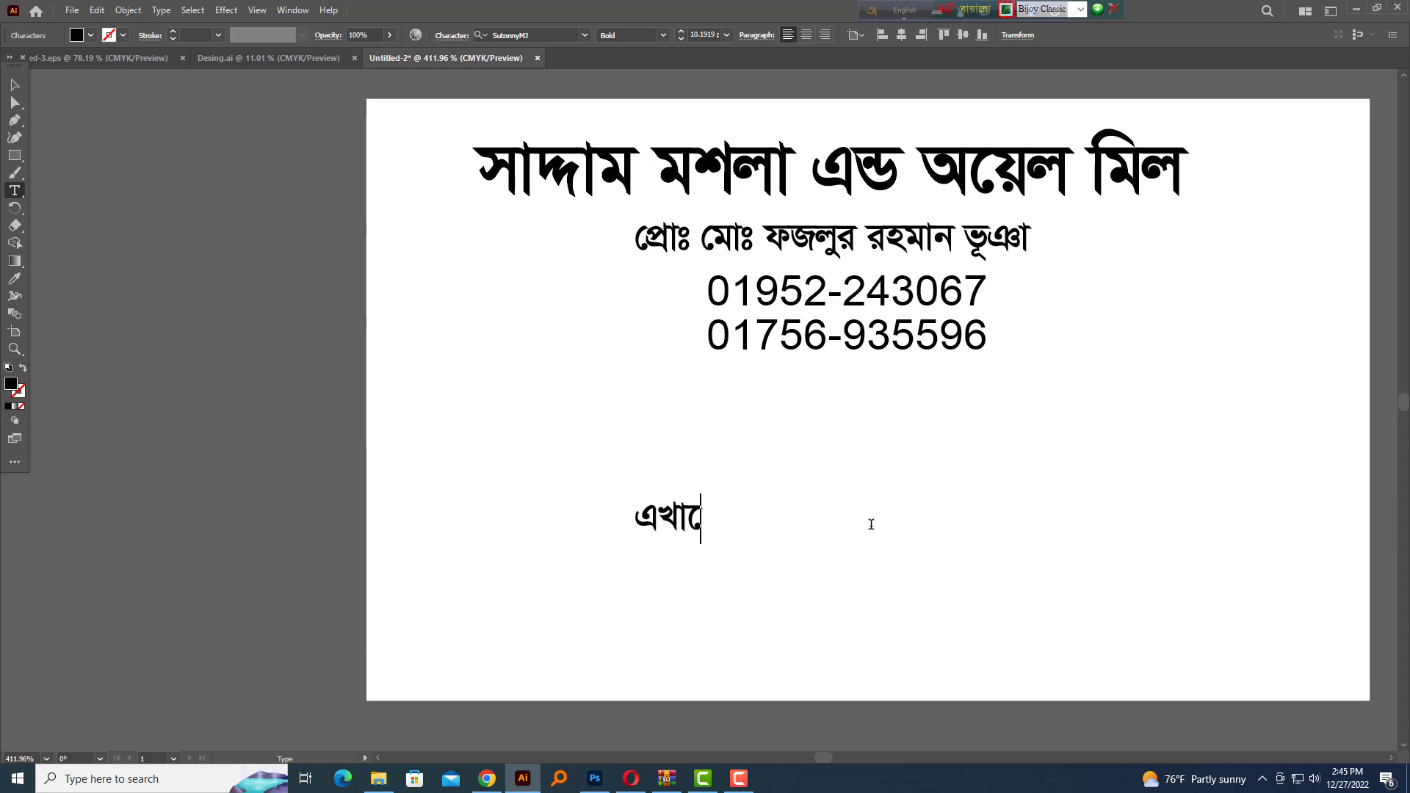
key(BackSpace)
text(নে মি)
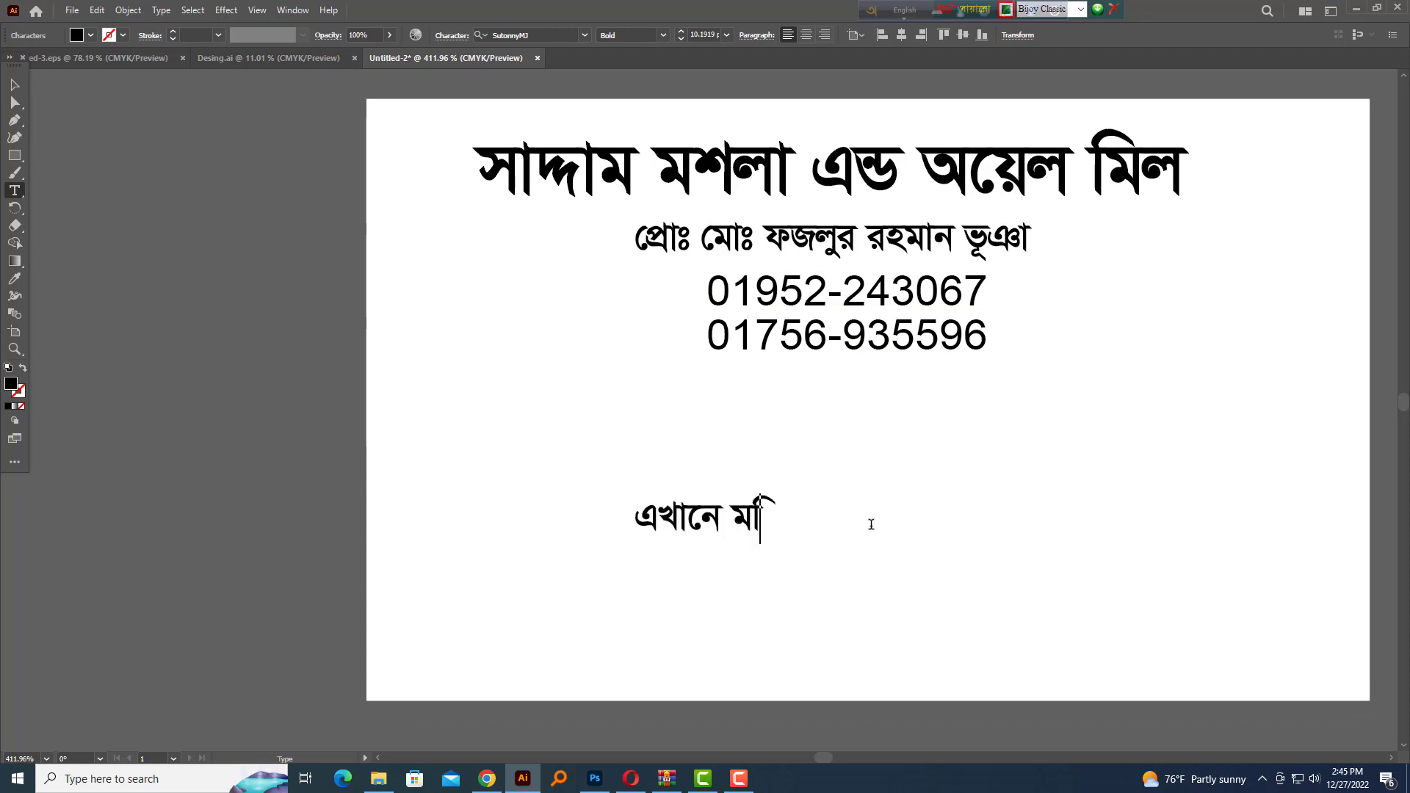
text(রচ ,)
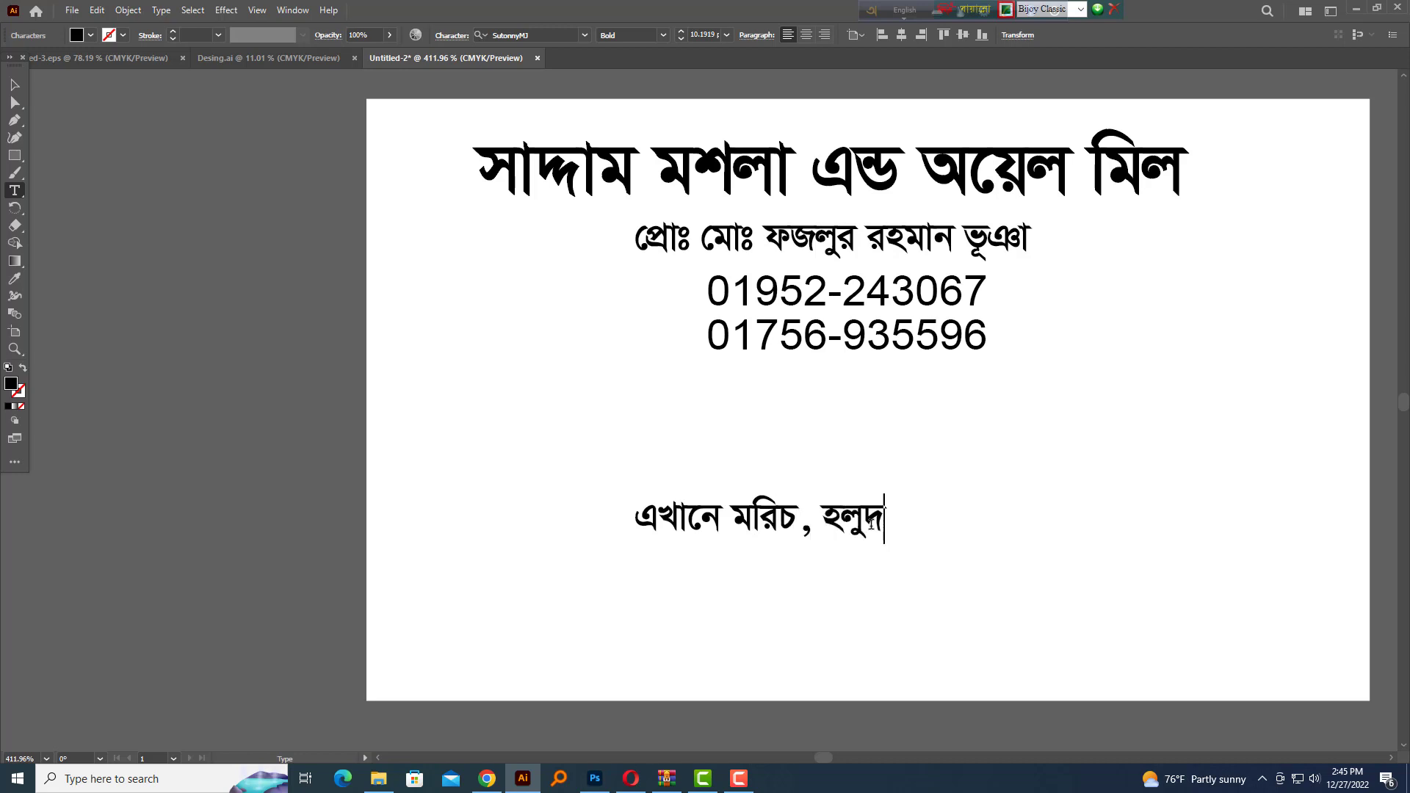
text( হলুদ , ধনিয়া)
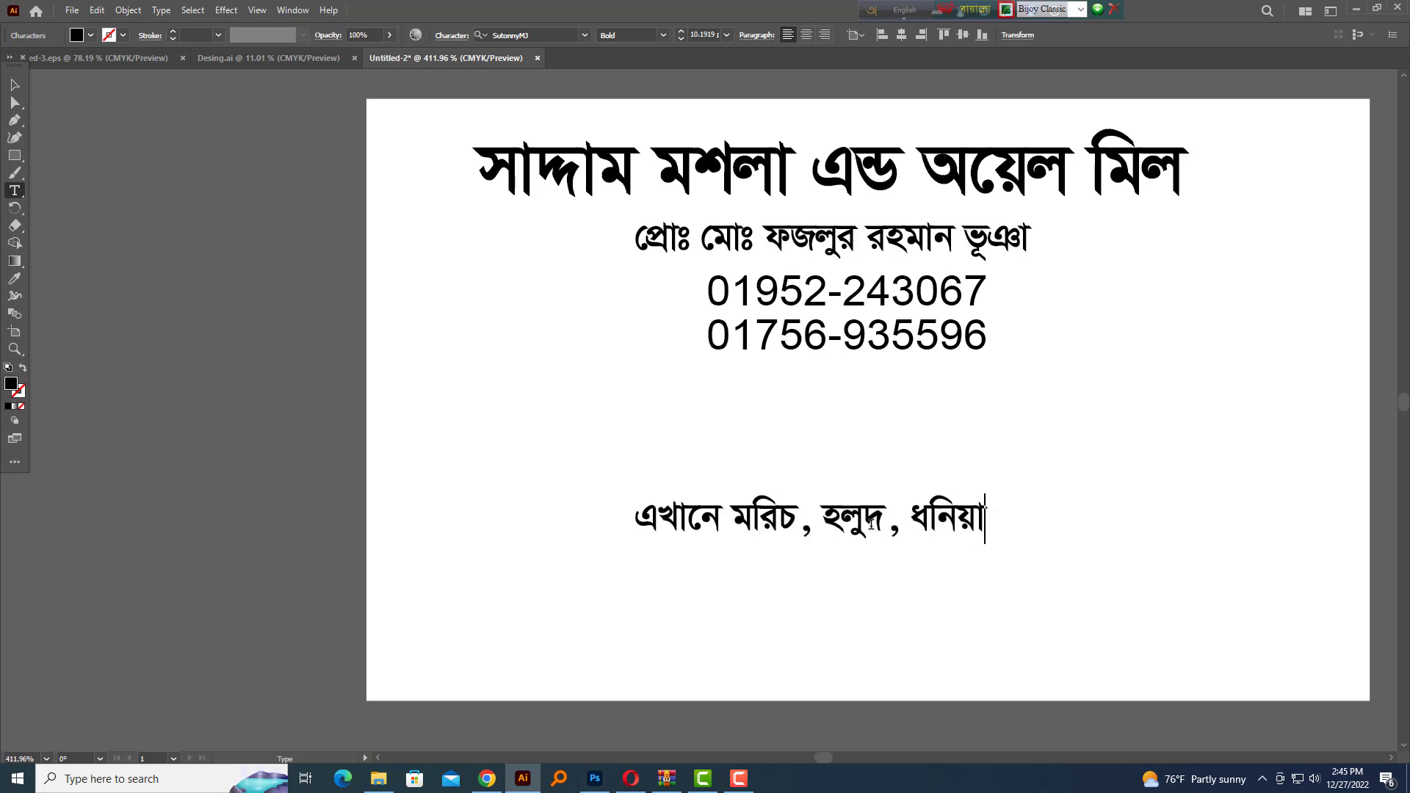
text( , সলি)
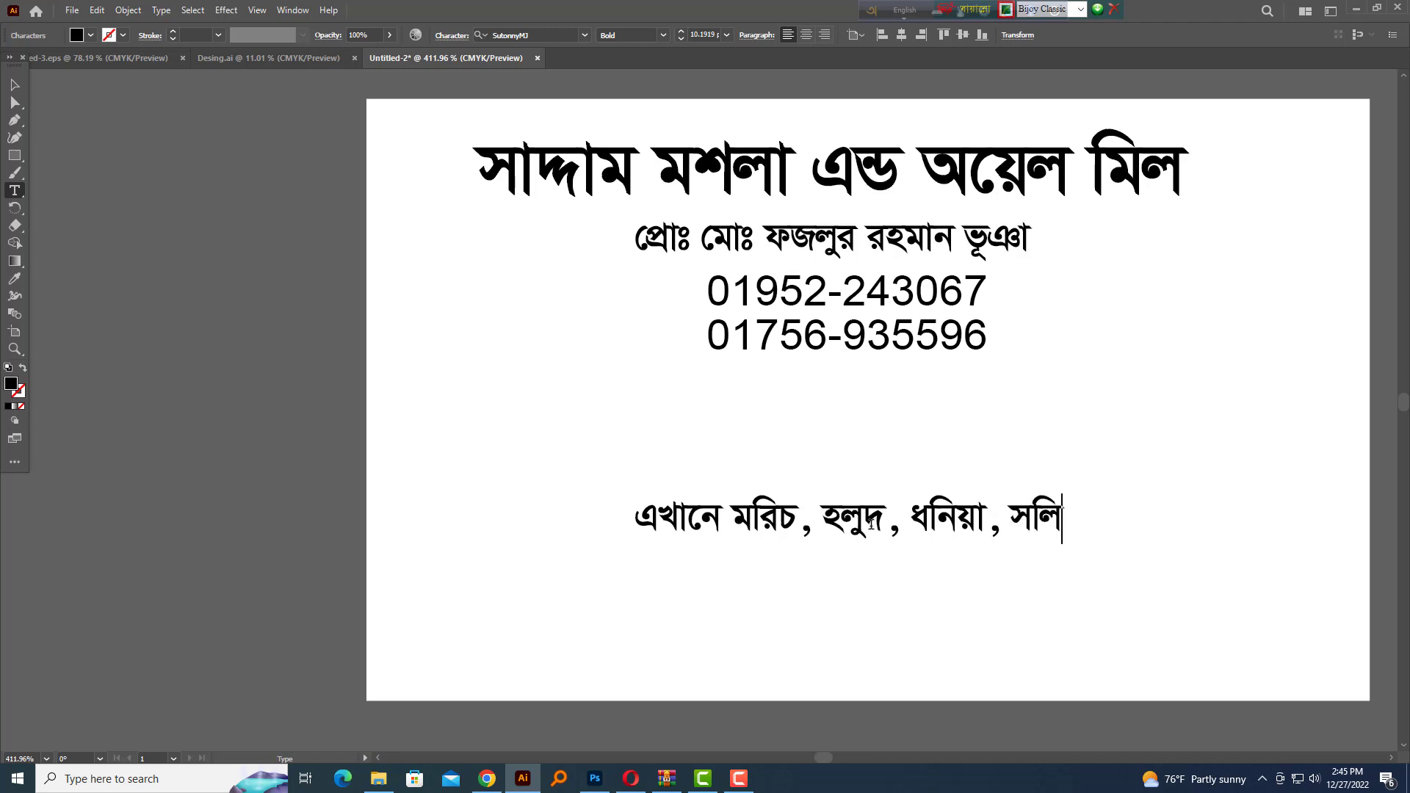
text(রিষা , গম , ভূট্টা , চা)
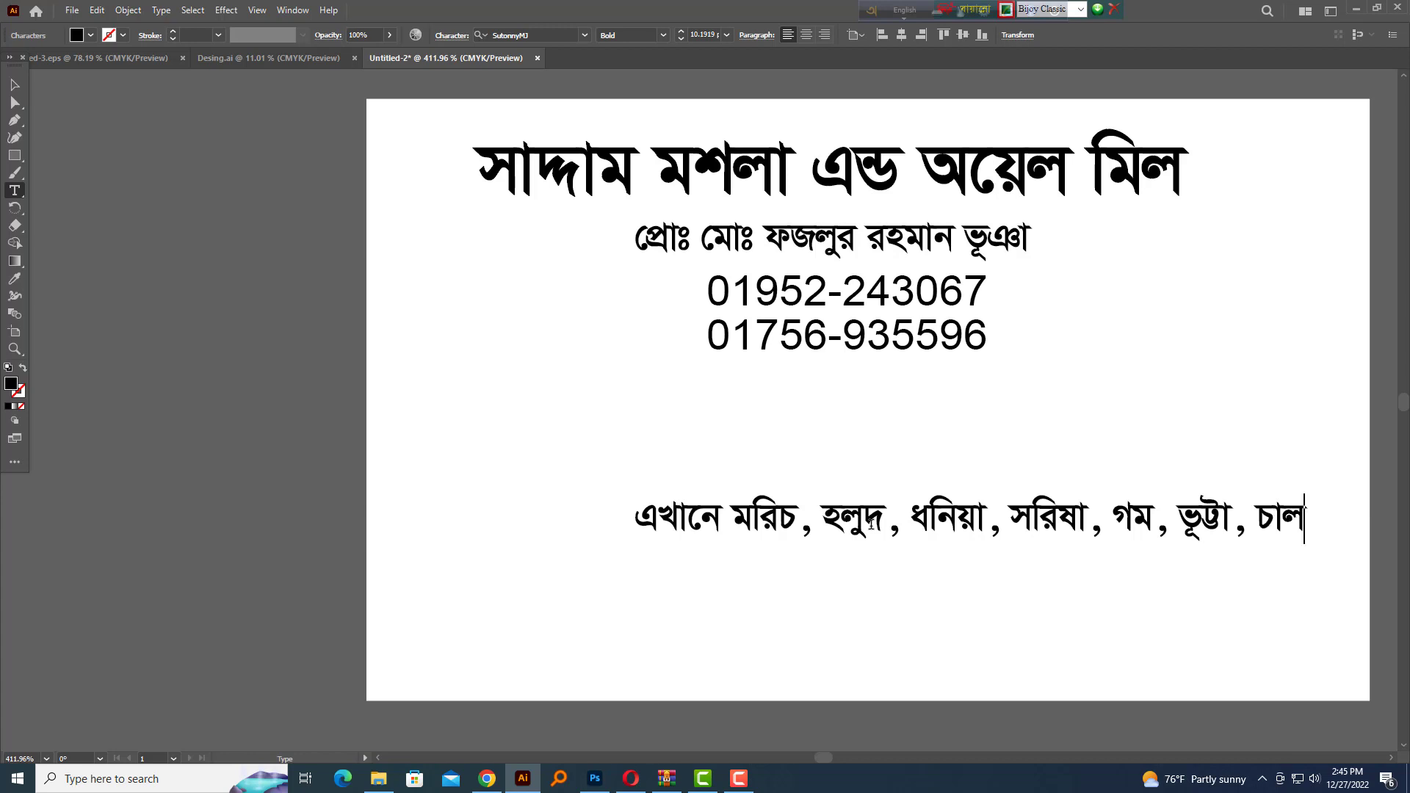
text(,)
Continue the line with সরিষার তেল, চালের গুড়ি ও ভূষা মাল, fixing typos
key(Escape)
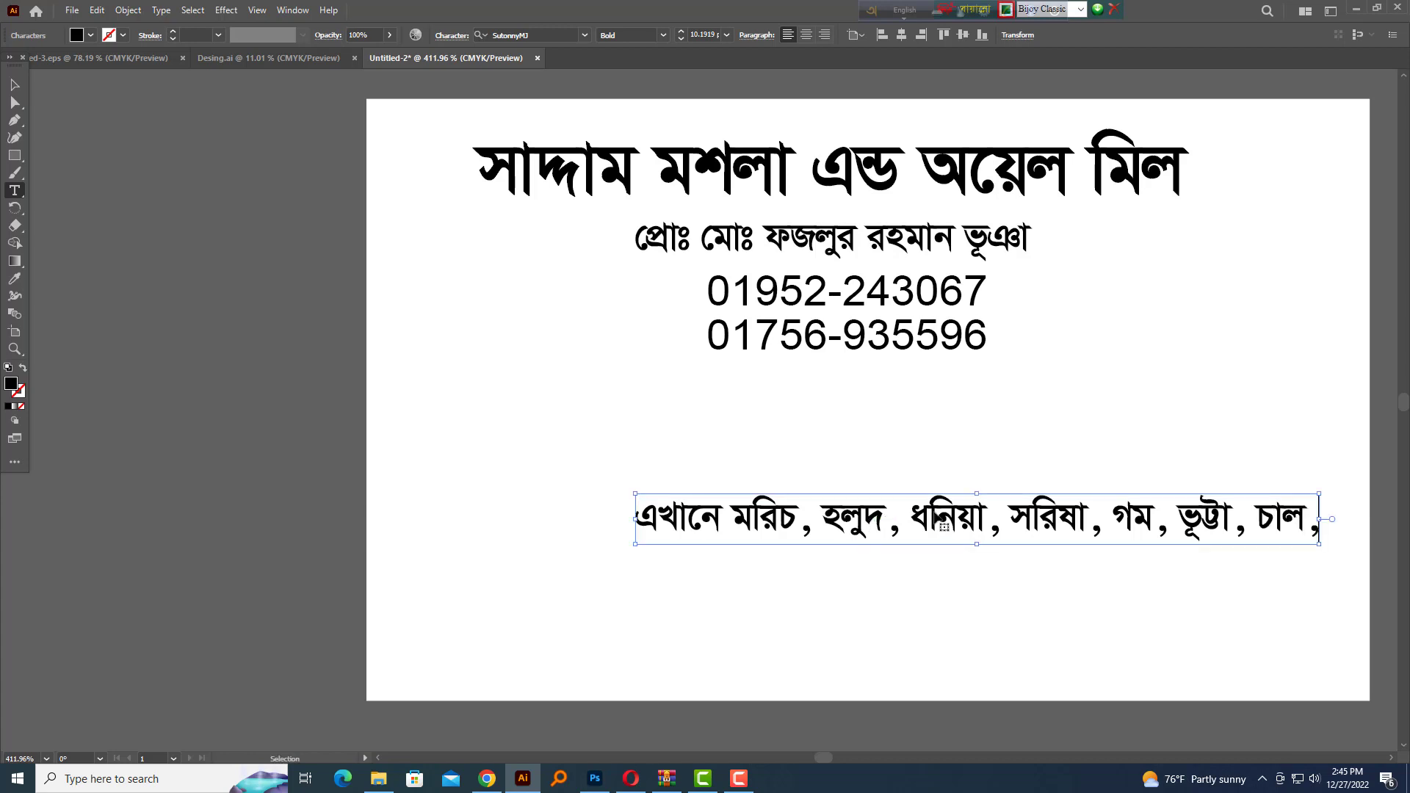
key(ctrl+minus)
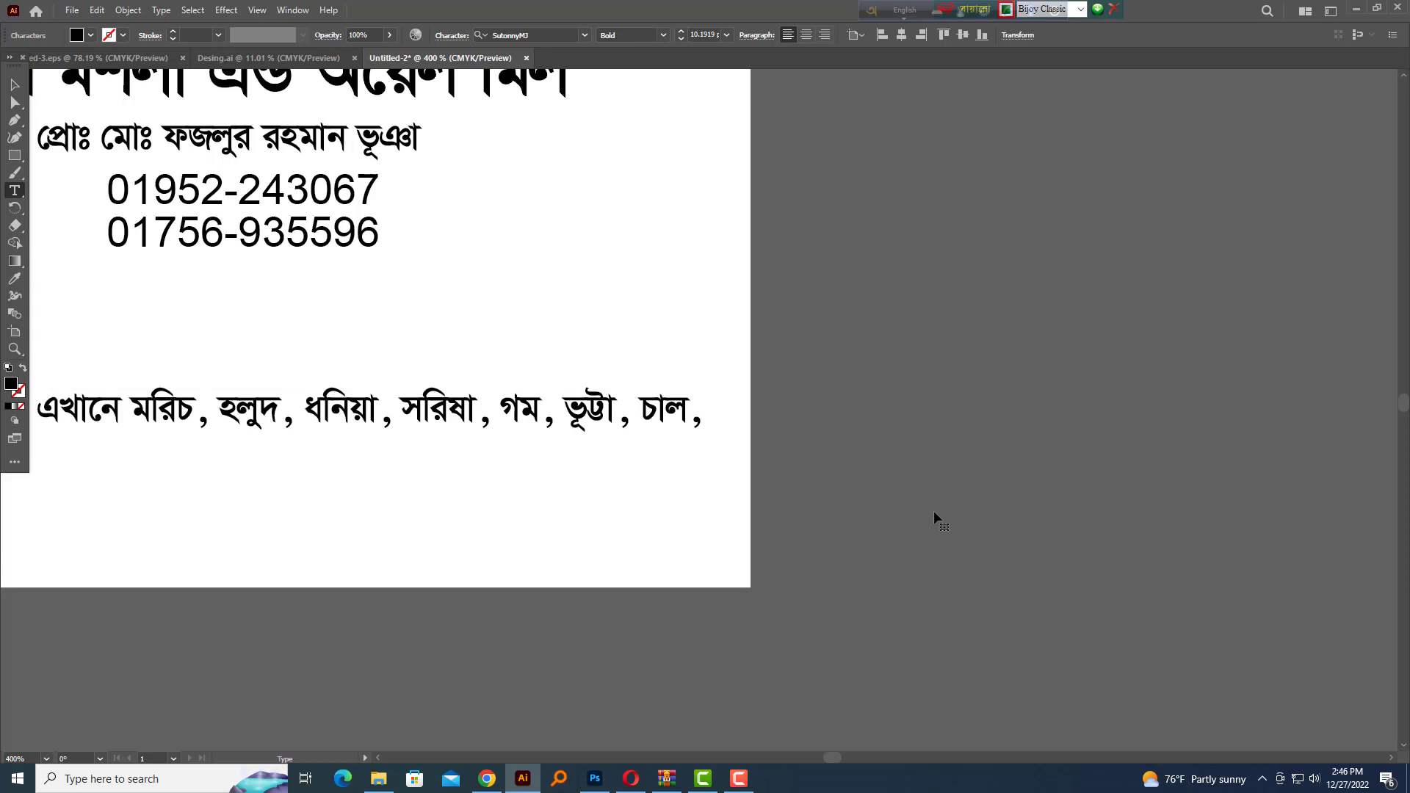
text(সরিষার তেল)
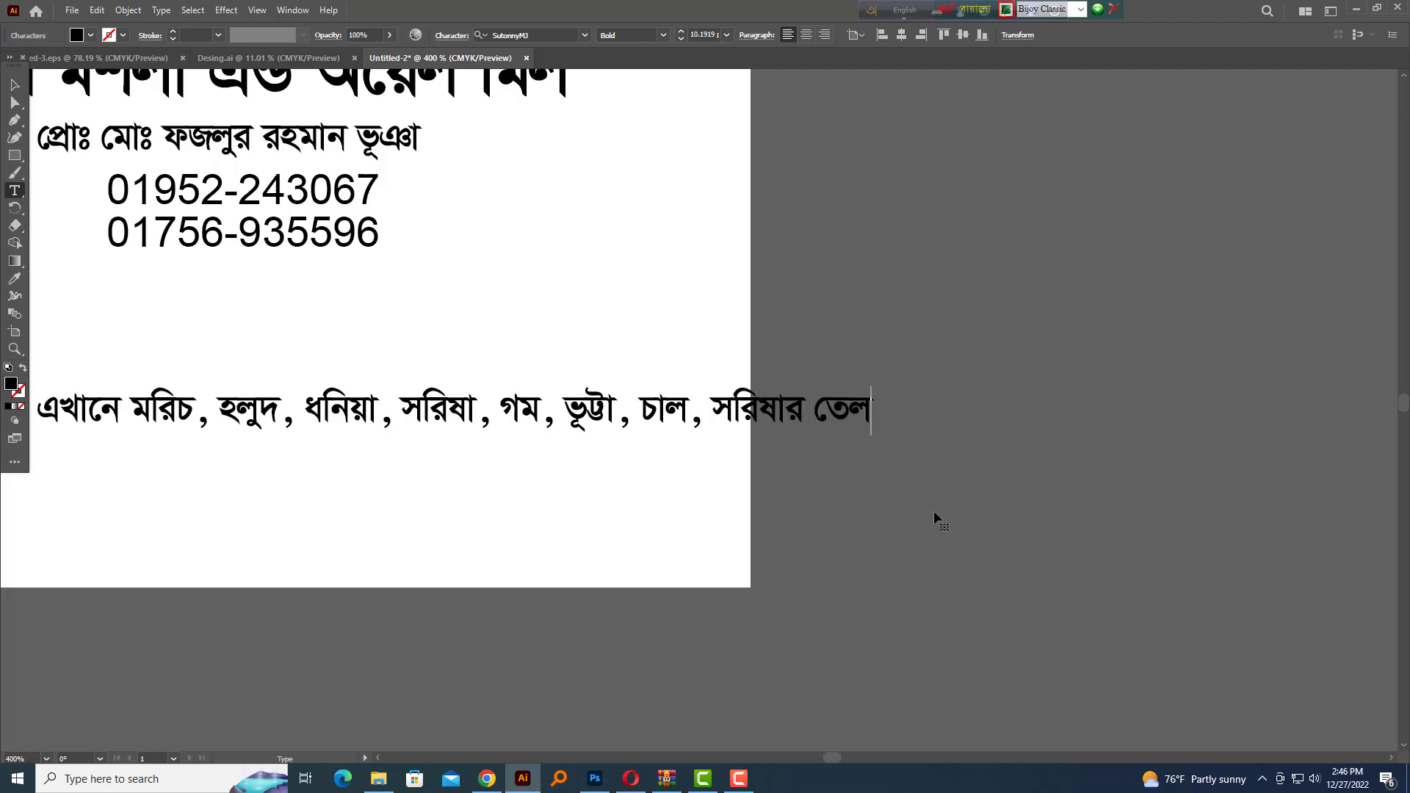
text(,  চালেরর)
key(BackSpace)
text(গুড়ি)
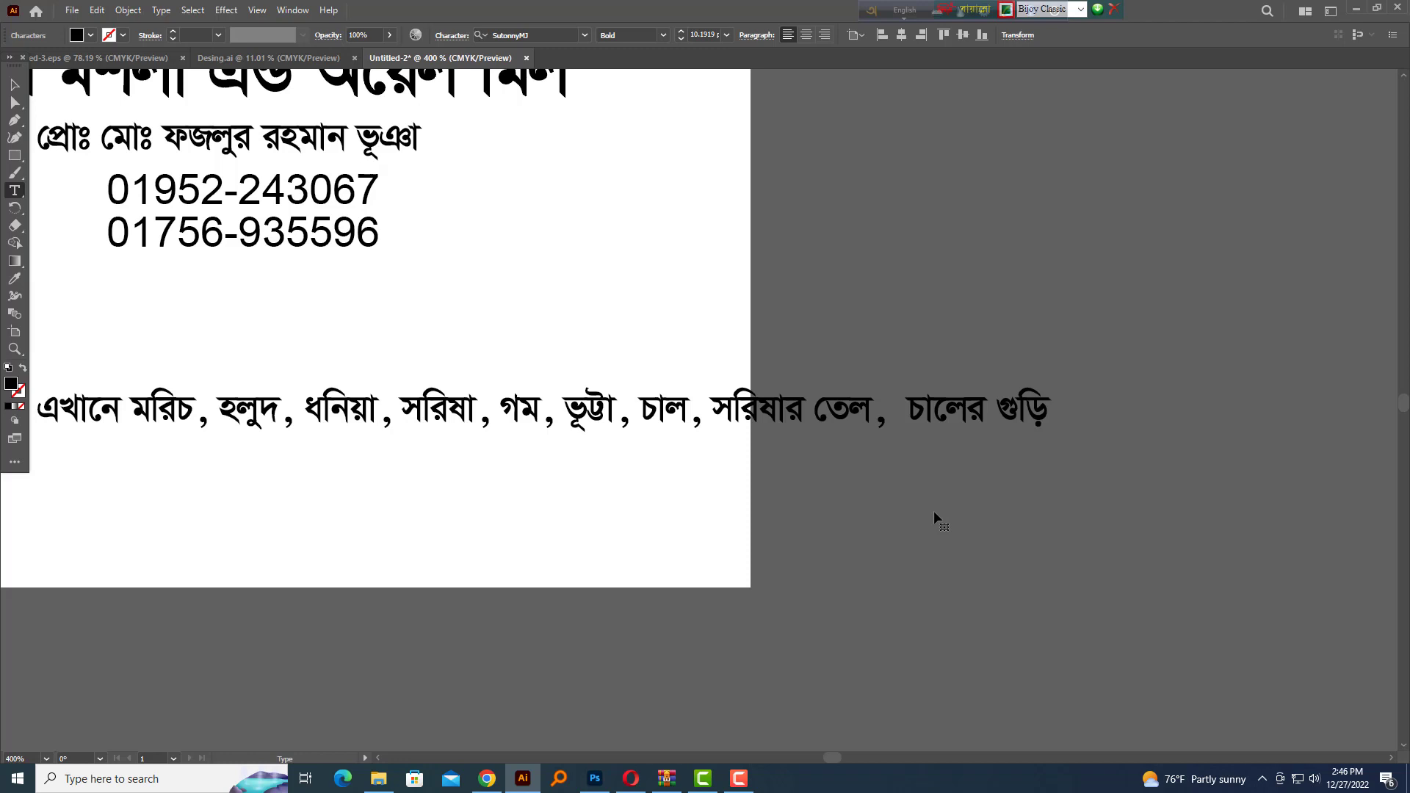
text( ও ভূষা ম)
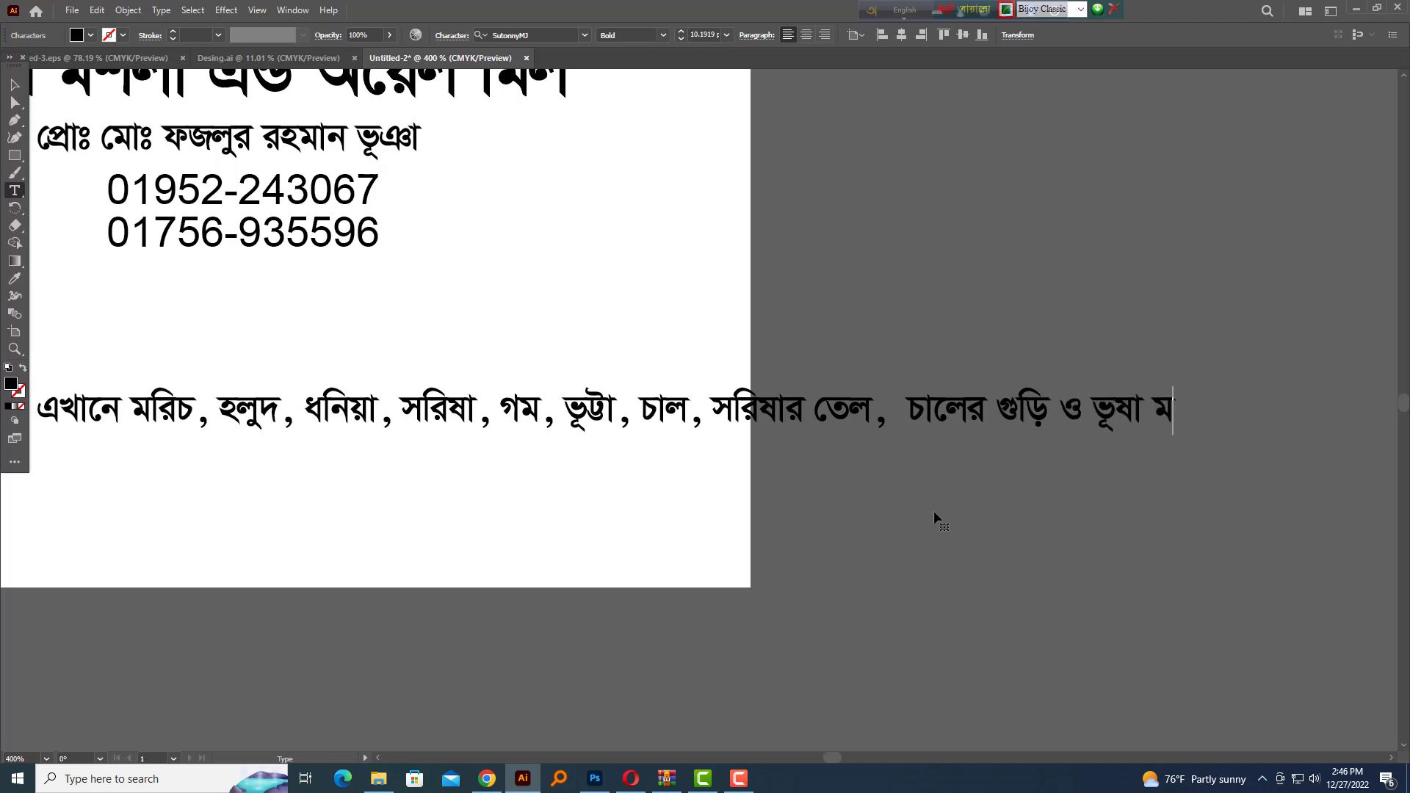
text(াল জাতী)
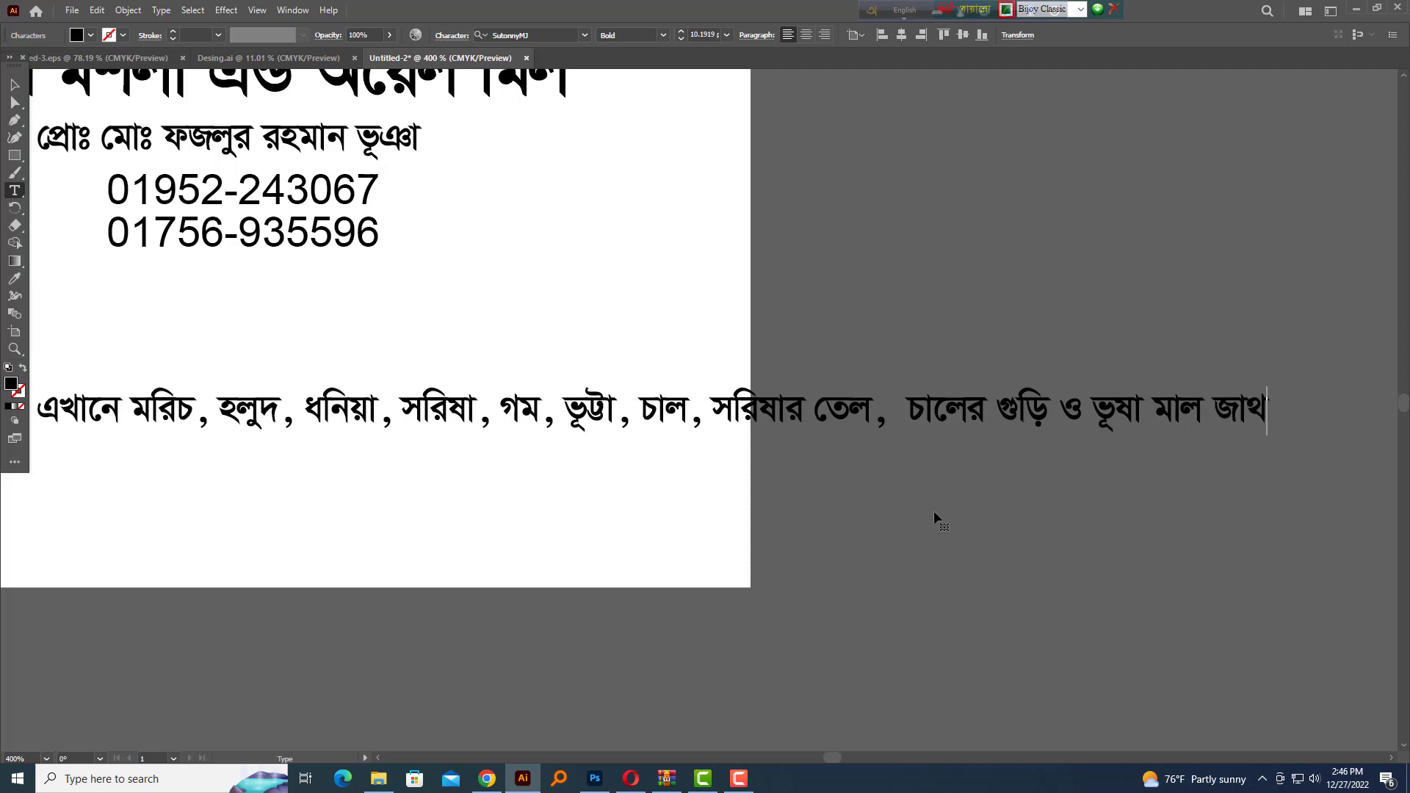
key(BackSpace)
key(BackSpace)
key(BackSpace)
key(BackSpace)
key(BackSpace)
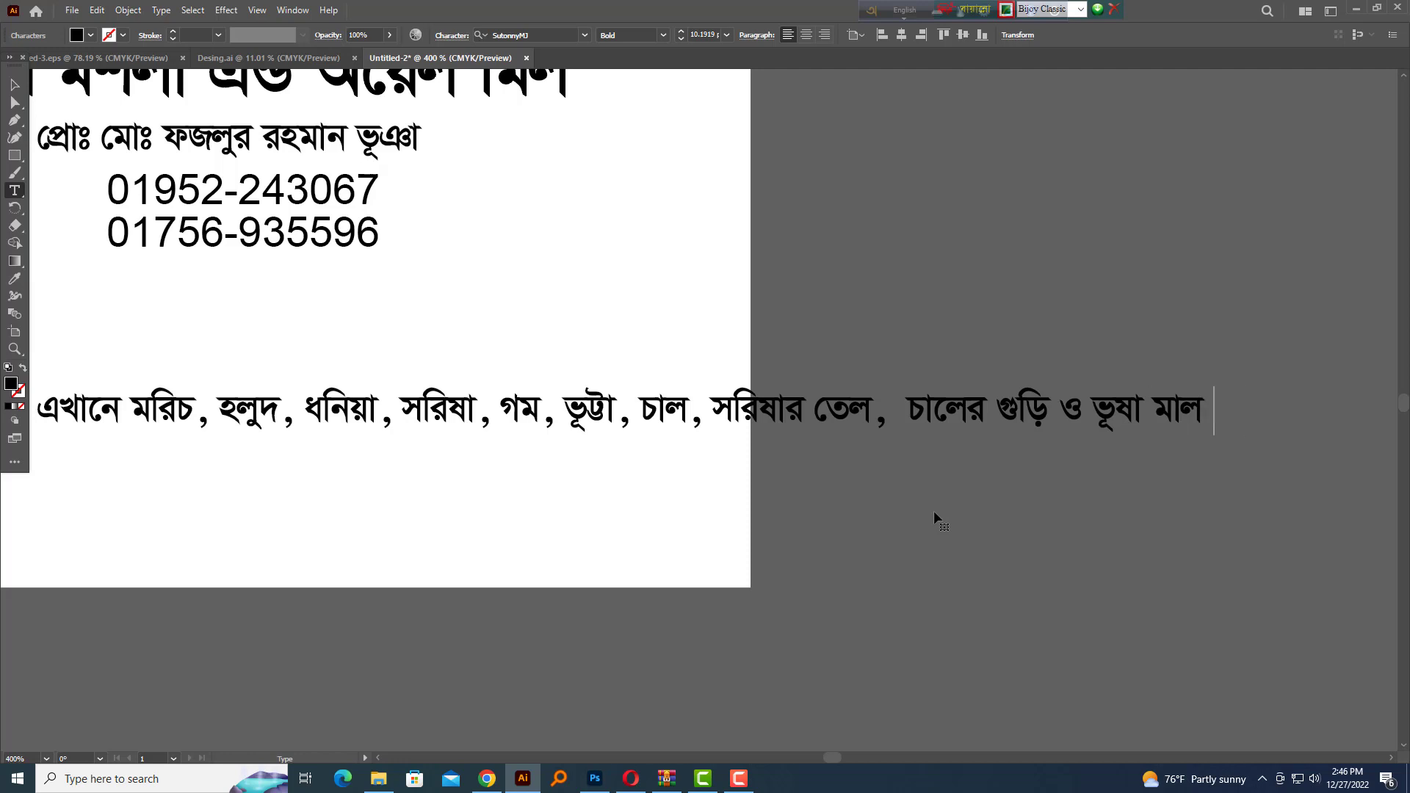
text(ামাল পাওয়া যায়)
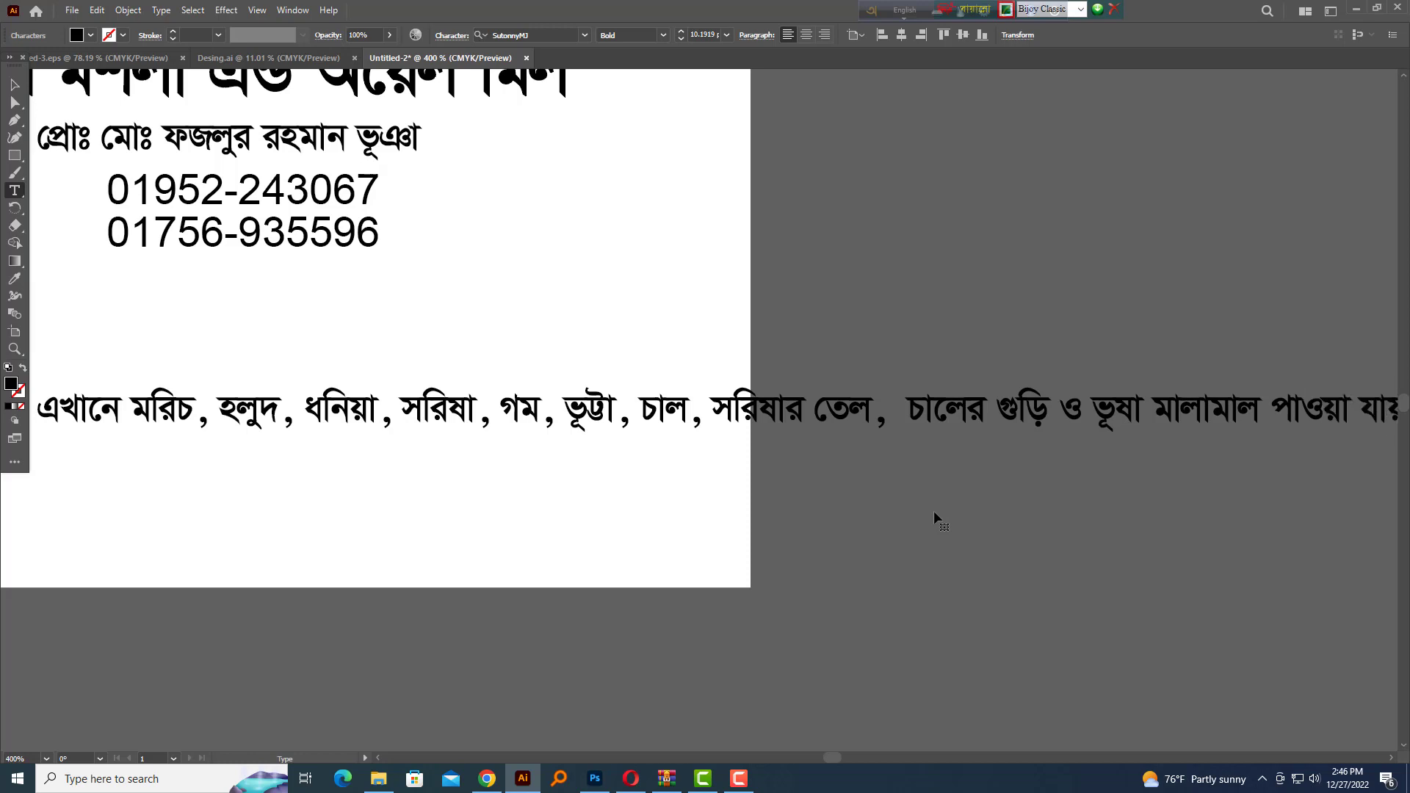
ctrl+click(935, 513)
Move the services line left onto the page
key(v)
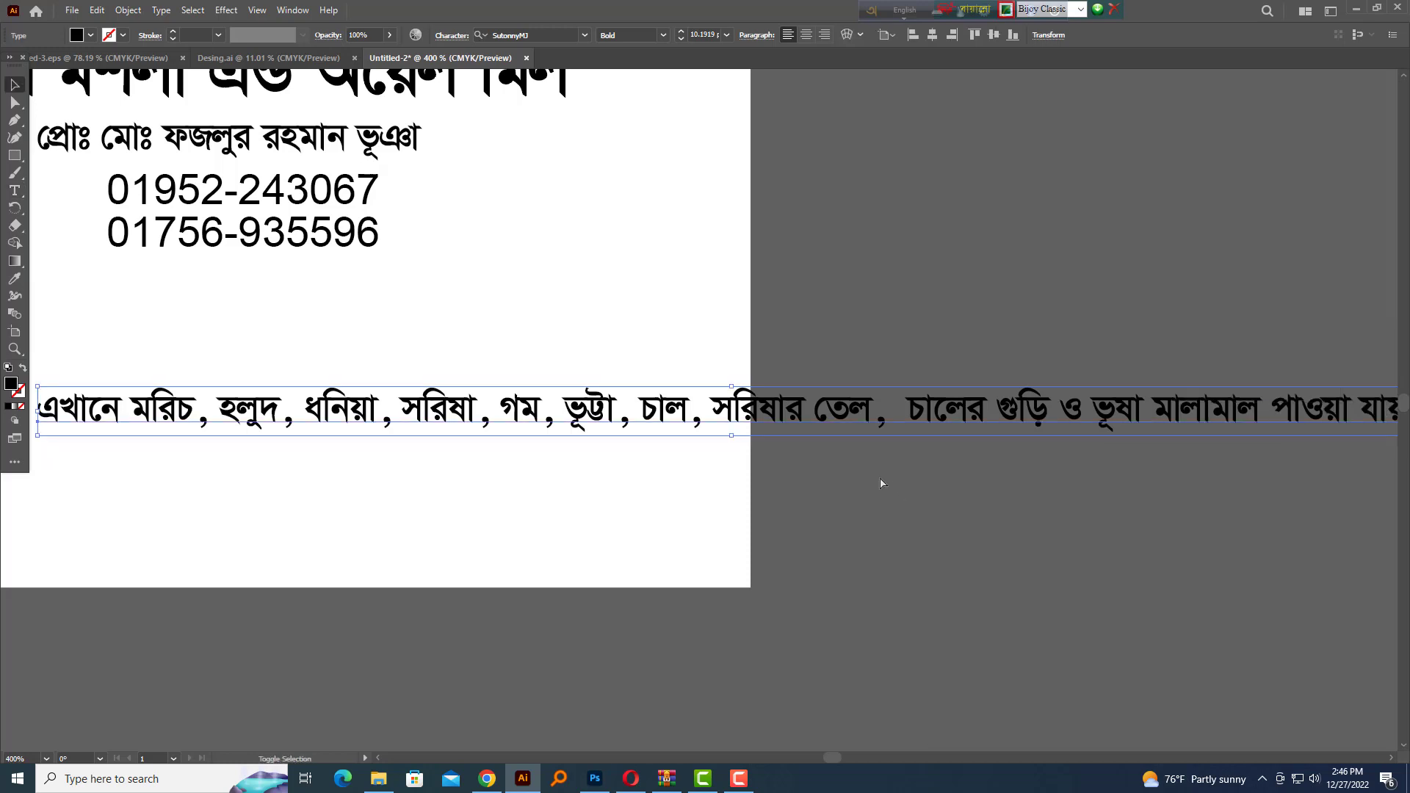
scroll(887, 479, down, 4)
drag(822, 456, 905, 466)
drag(796, 462, 683, 451)
scroll(683, 449, up, 3)
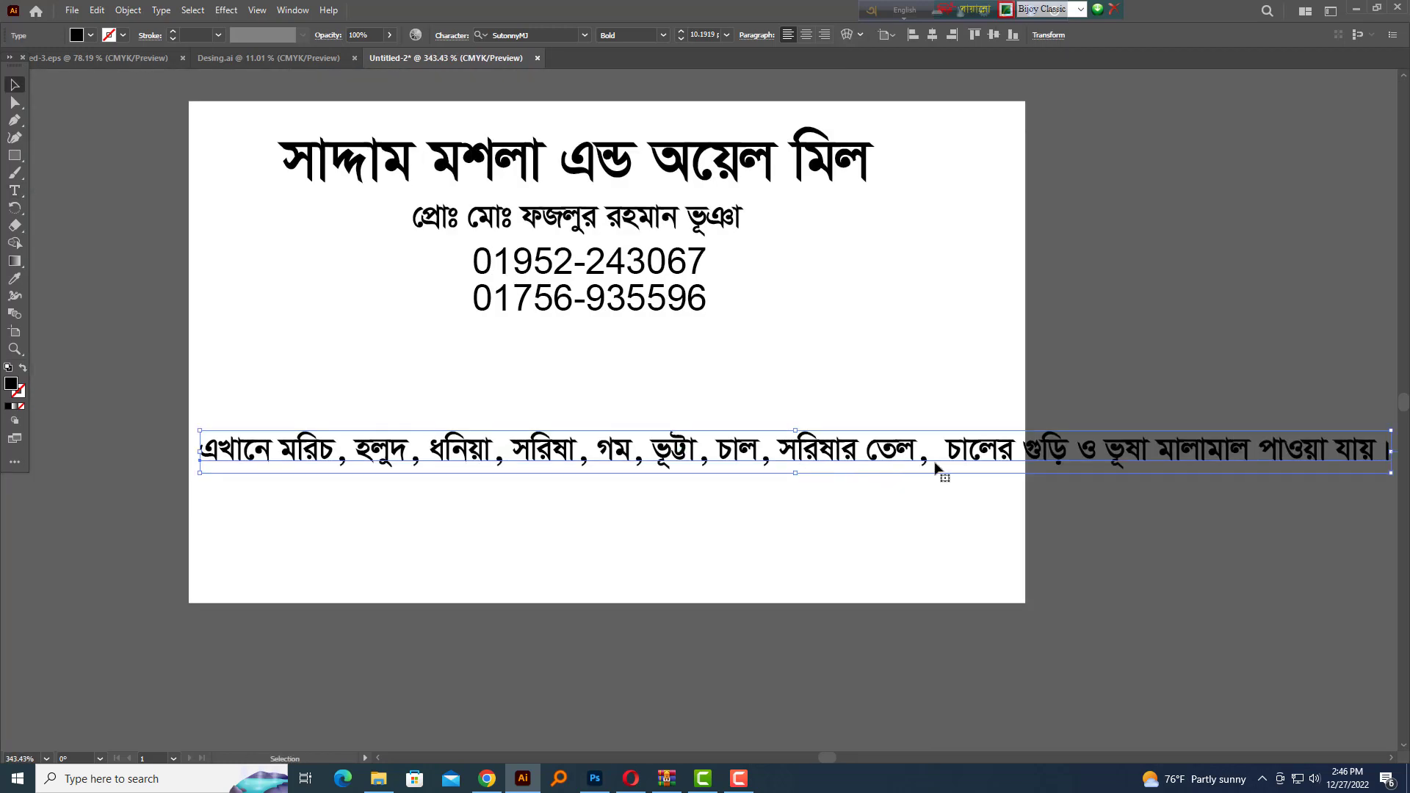
Insert 'ভাঙ্গানো হয় ও' after চাল in the services text
double_click(781, 462)
key(shift+Left)
key(shift+Left)
text(ভাঙ্গ)
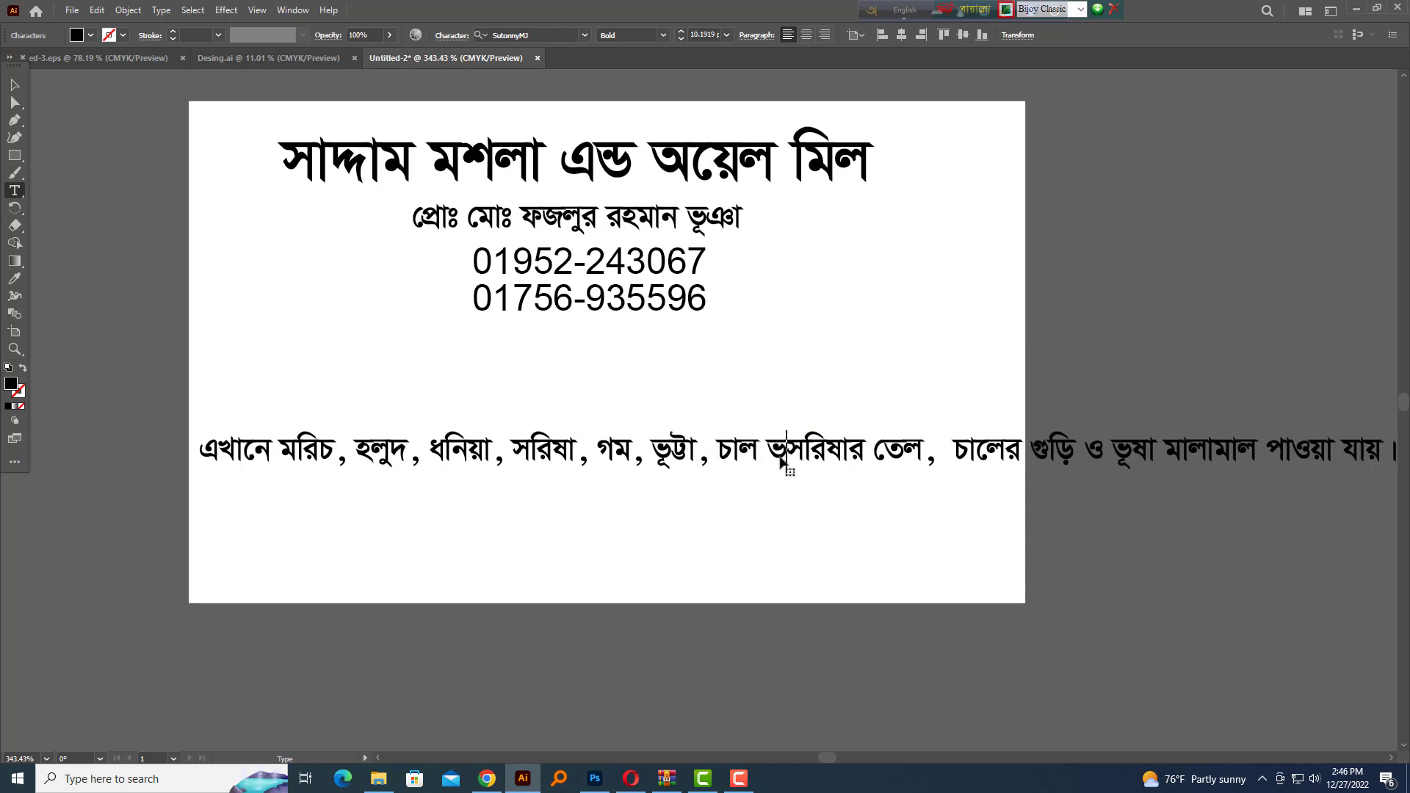
text(ানো হয় ও)
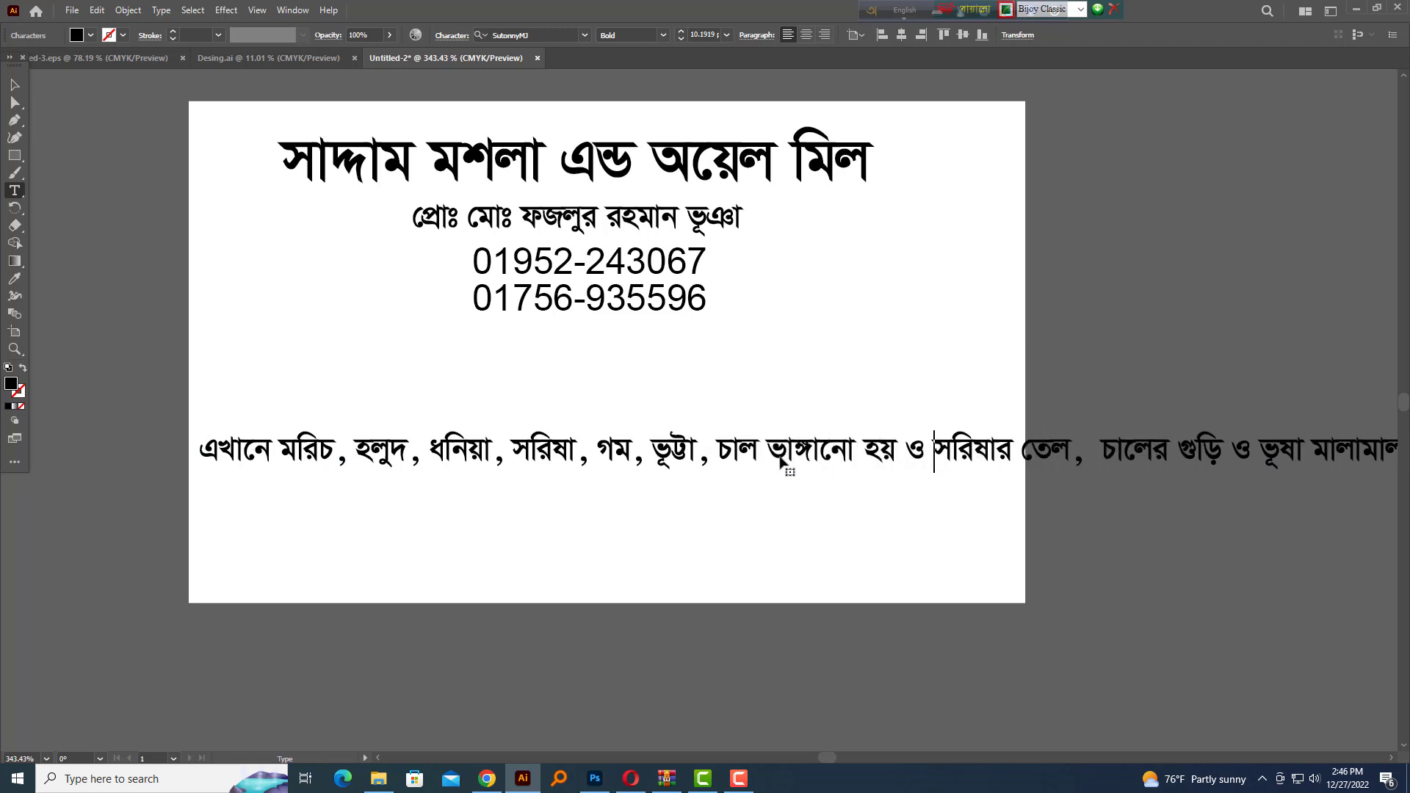
key(Escape)
key(Tab)
key(shift+Tab)
drag(975, 470, 889, 456)
drag(885, 449, 954, 460)
drag(955, 460, 809, 453)
Break the text into two centred lines and remove the extra space before চালের
double_click(783, 443)
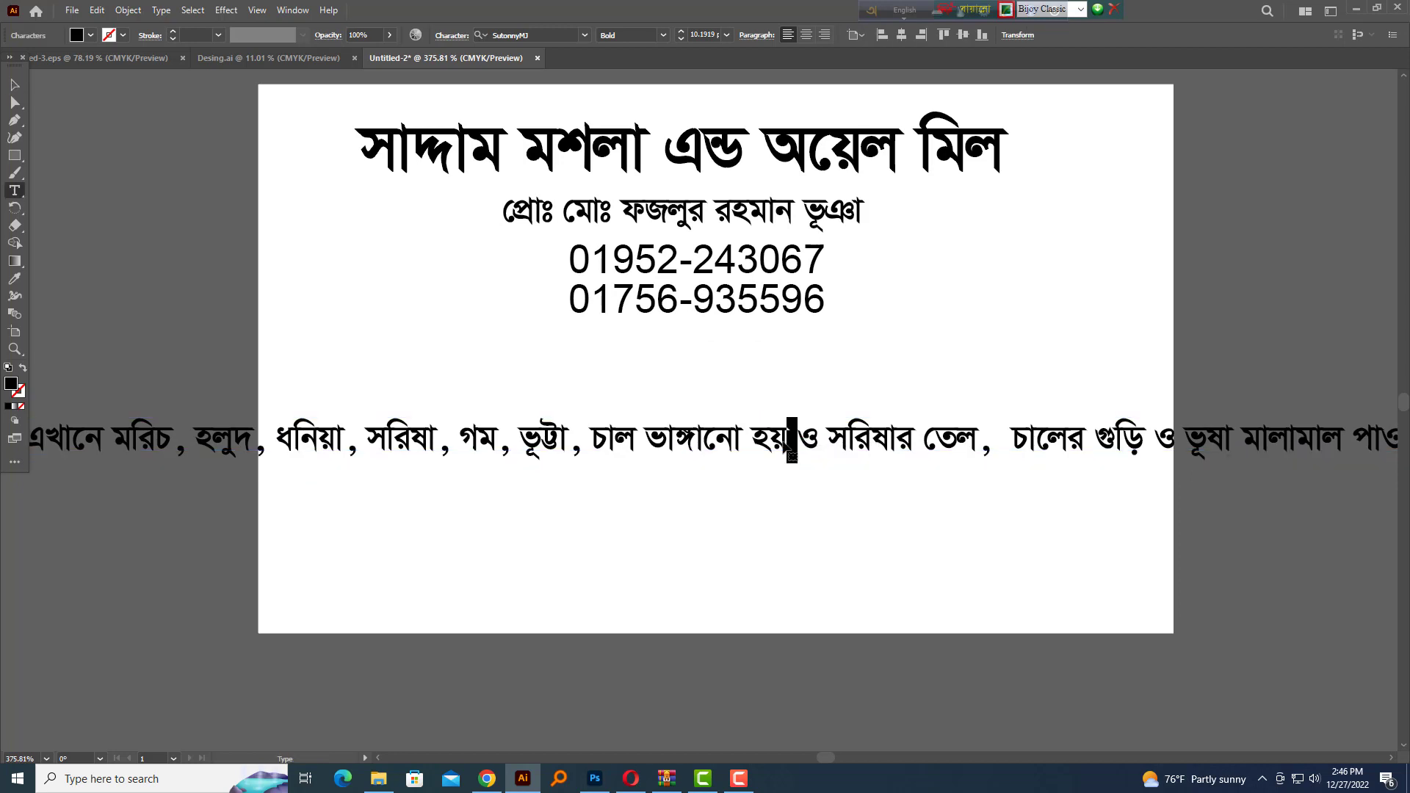
key(Return)
key(Escape)
key(ctrl+shift+c)
drag(318, 484, 738, 518)
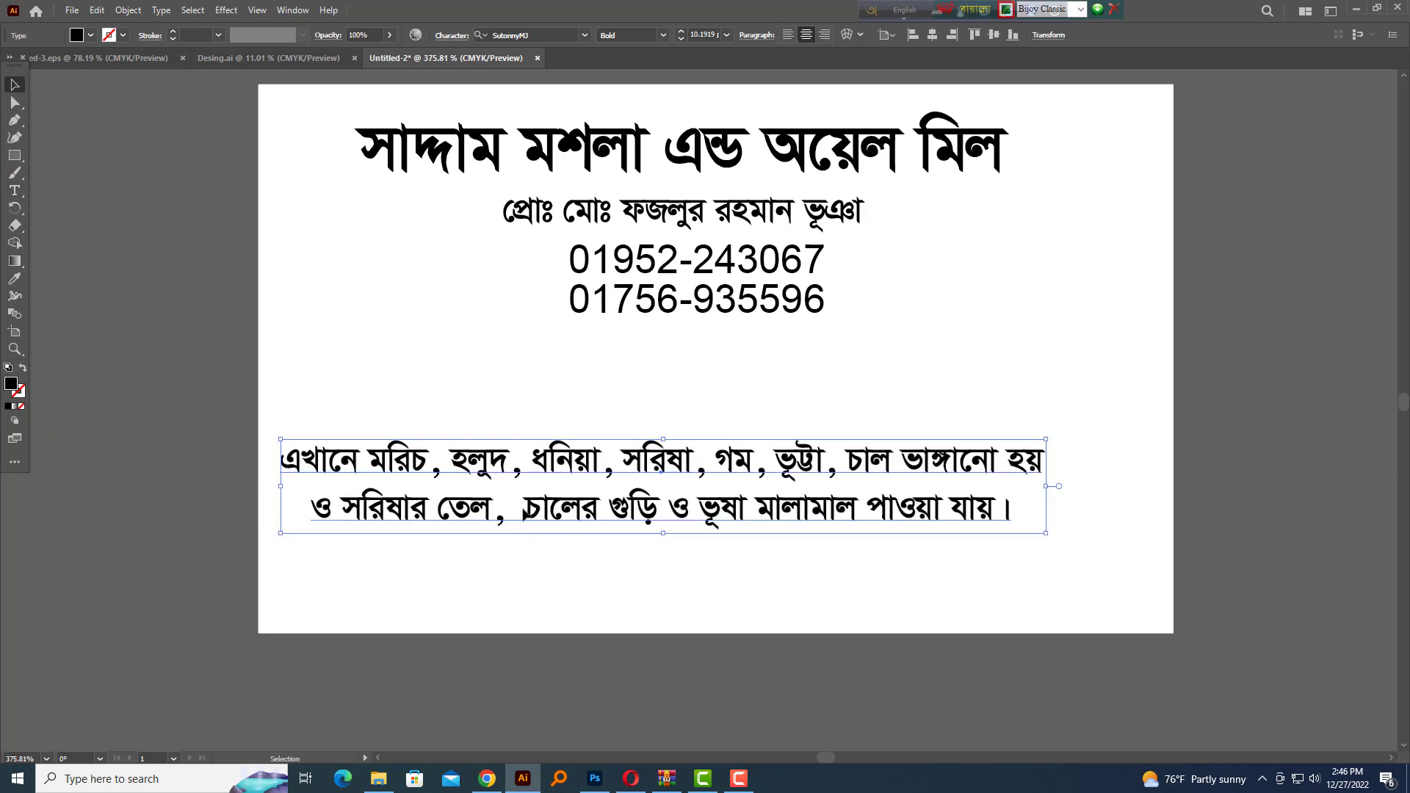
double_click(523, 512)
key(BackSpace)
key(Escape)
drag(851, 505, 891, 497)
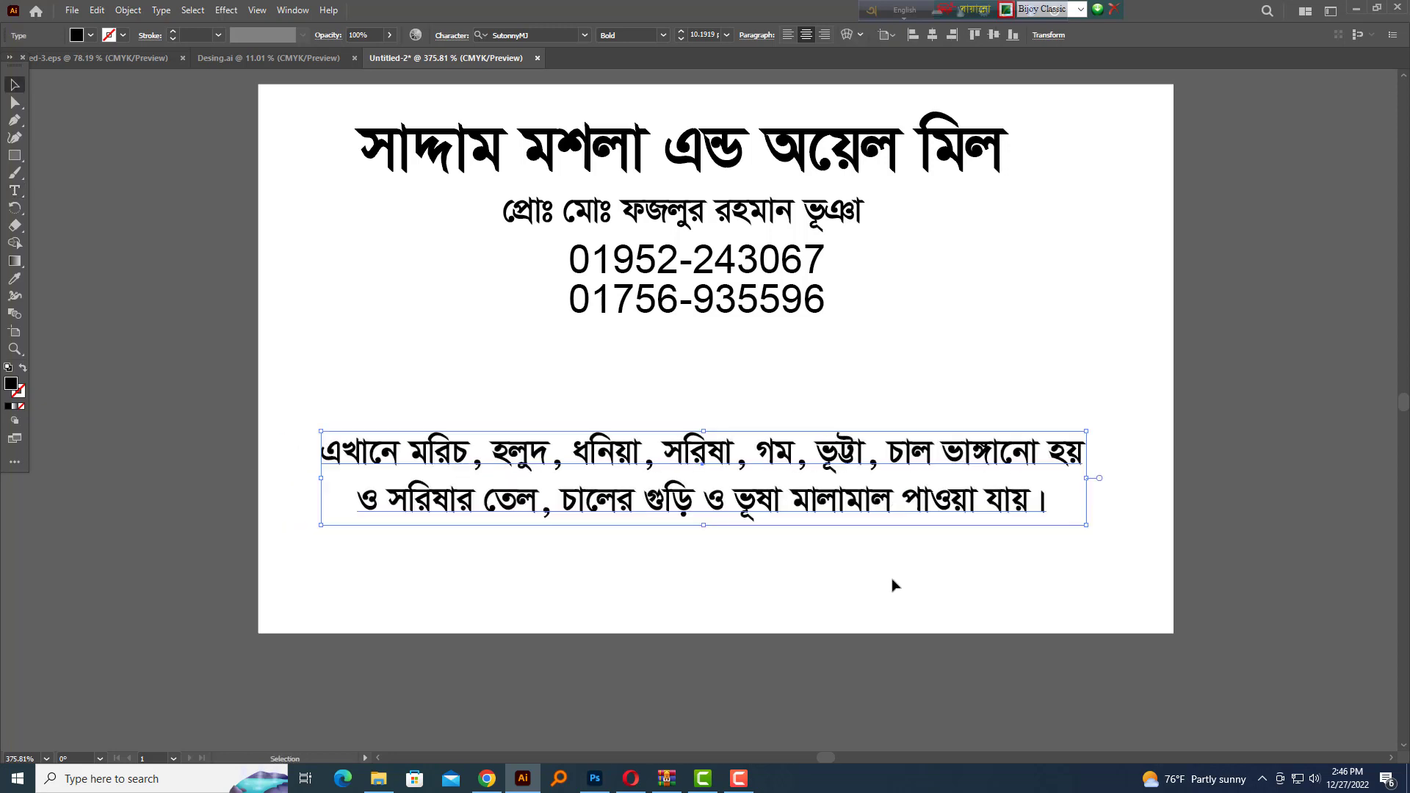
click(892, 580)
drag(774, 566, 811, 539)
Replace the word ও at the start of line two with এবং
double_click(412, 474)
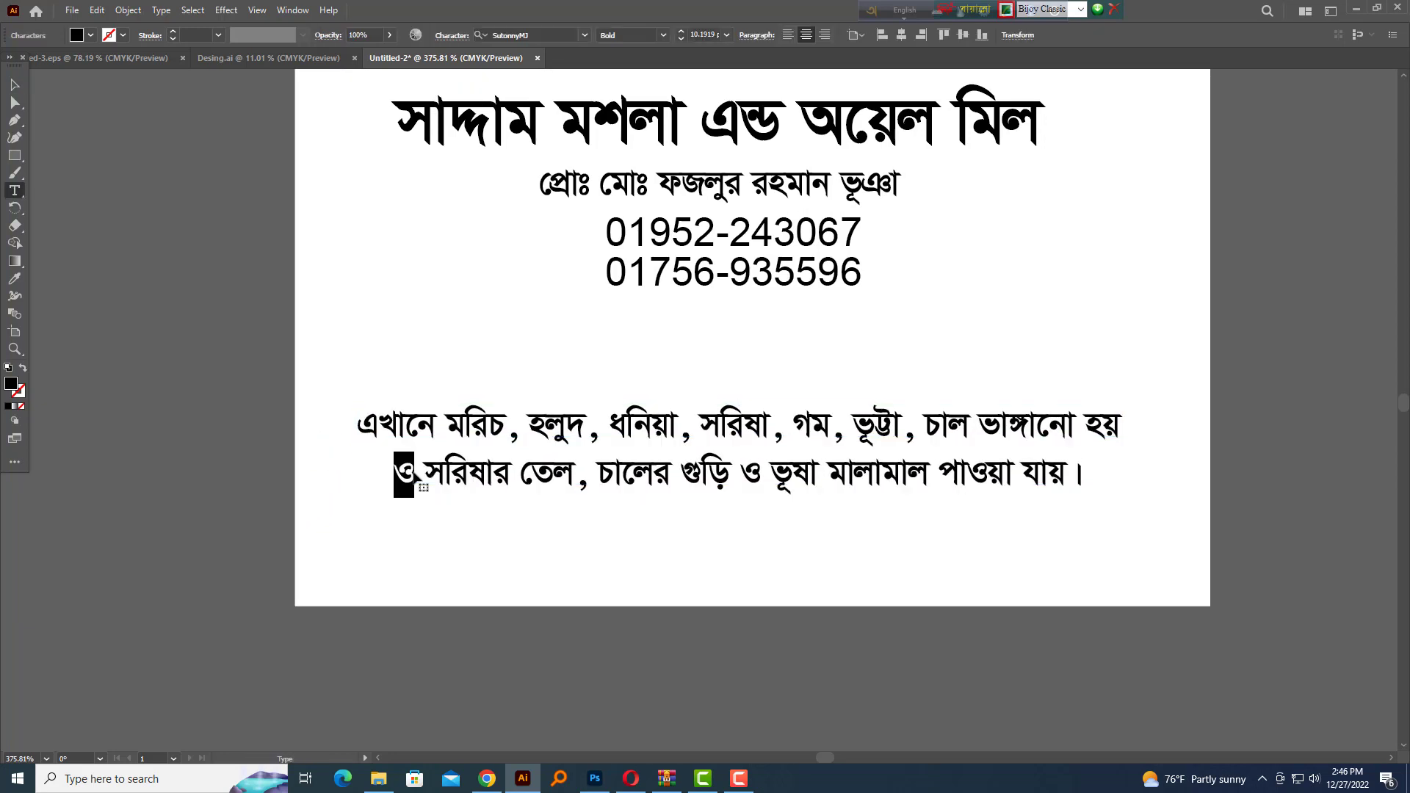
text(এবং)
key(Escape)
key(shift+Tab)
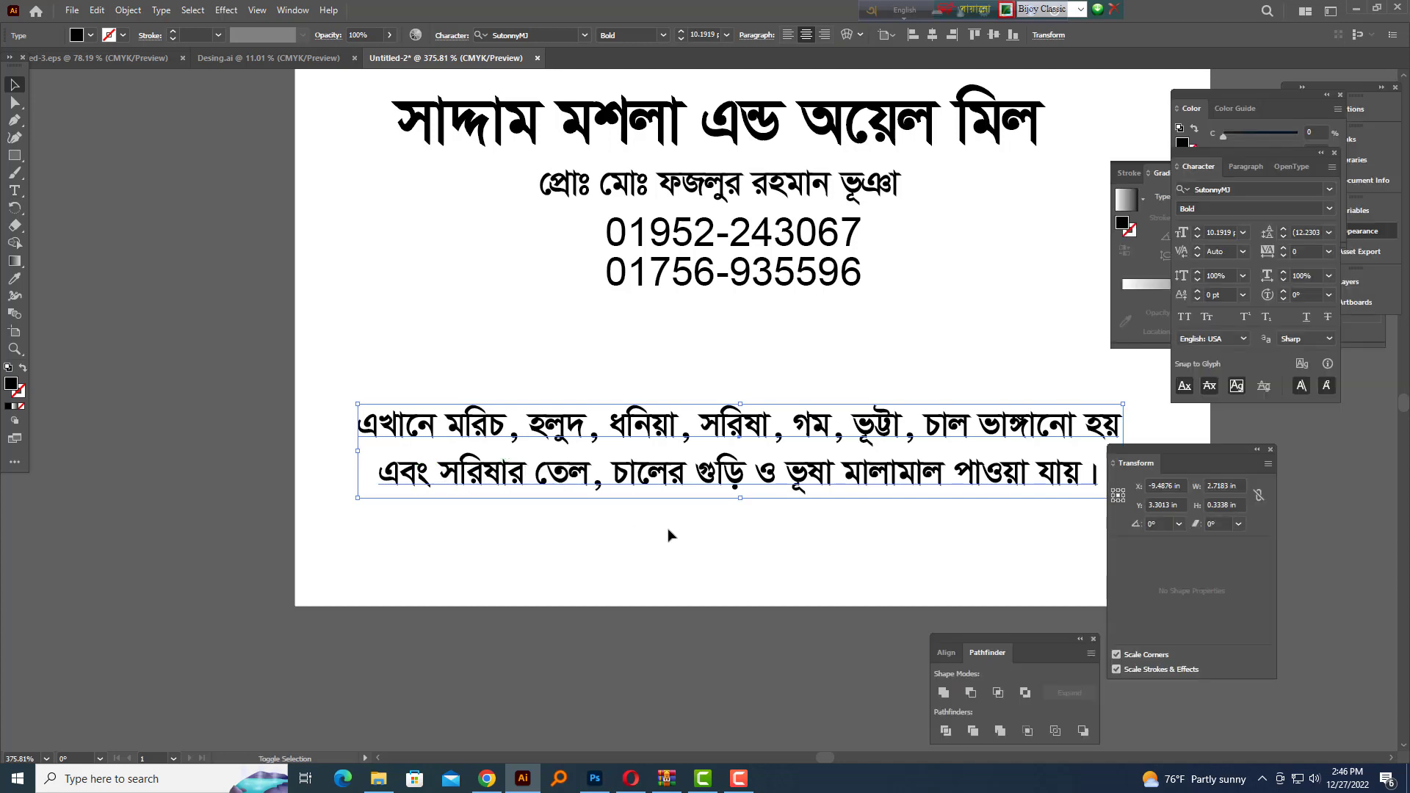
key(shift+Tab)
click(669, 537)
drag(824, 522, 845, 481)
scroll(857, 434, up, 1)
scroll(865, 525, down, 1)
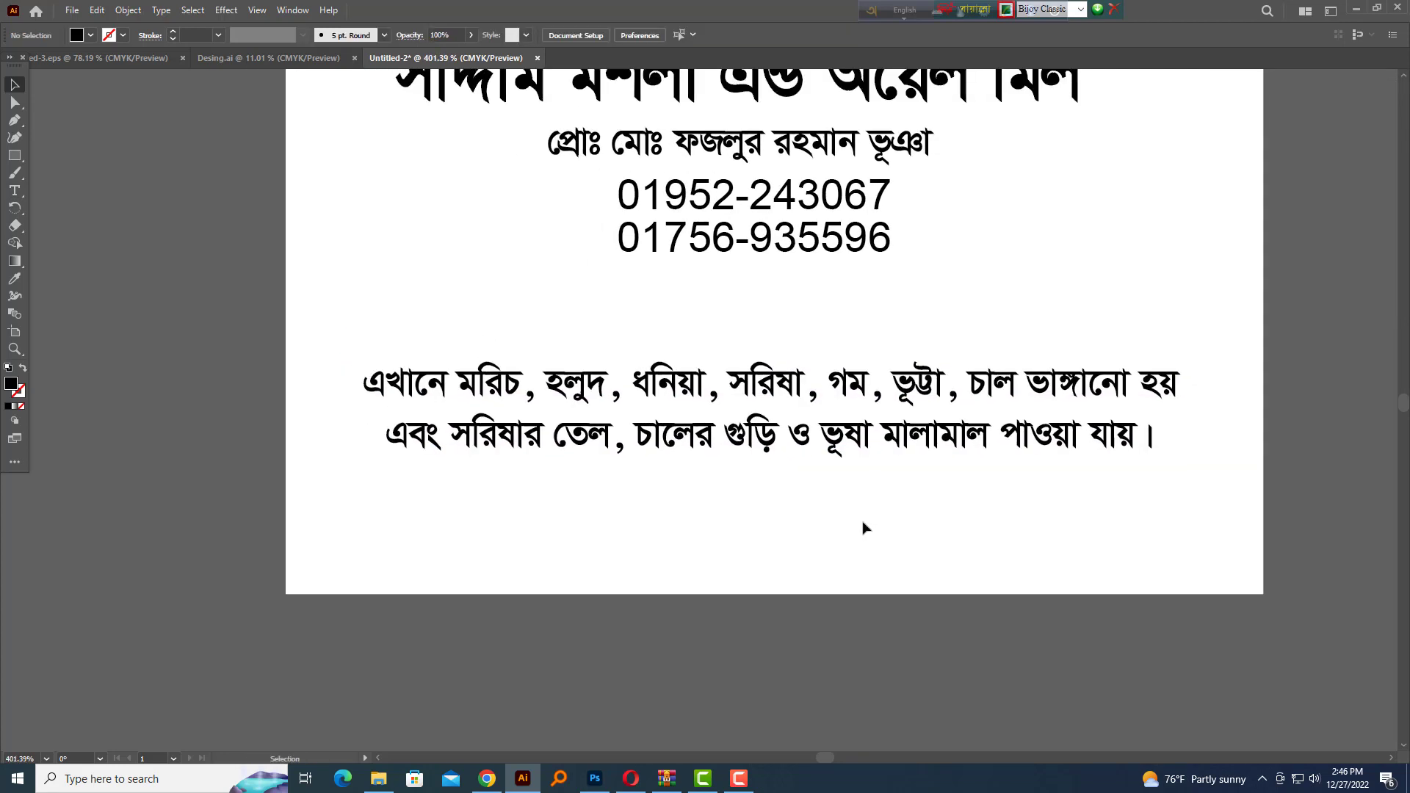
Add ', হলুদ, মরিচ, ধনিয়া গুড়া পাইকারী ও খুচরা বিক্রয় করা হয়।' and cut the leftover ও ভূষা text
triple_click(804, 454)
click(780, 440)
text(, হলুদ, মরিচ,)
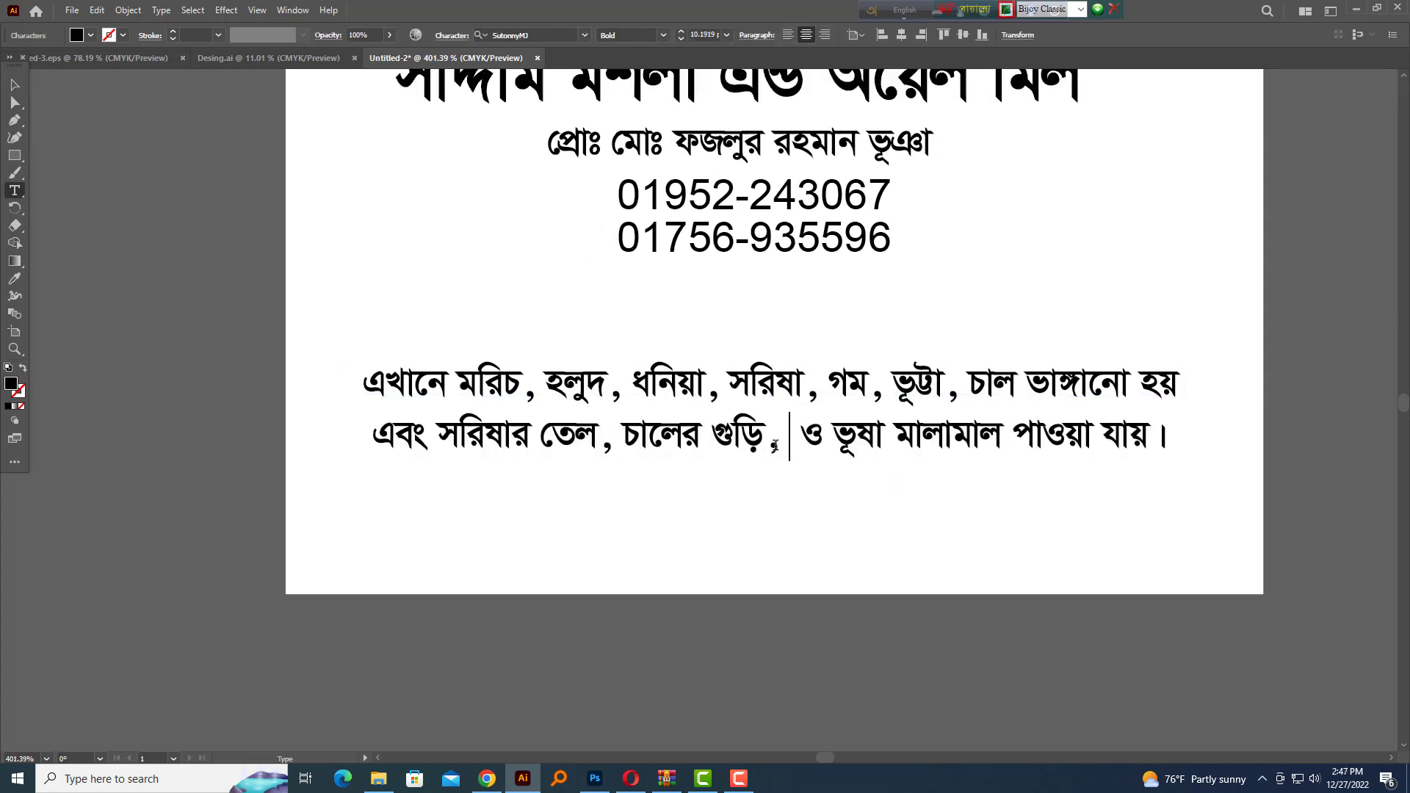
text( ধনিয়া গুড়া )
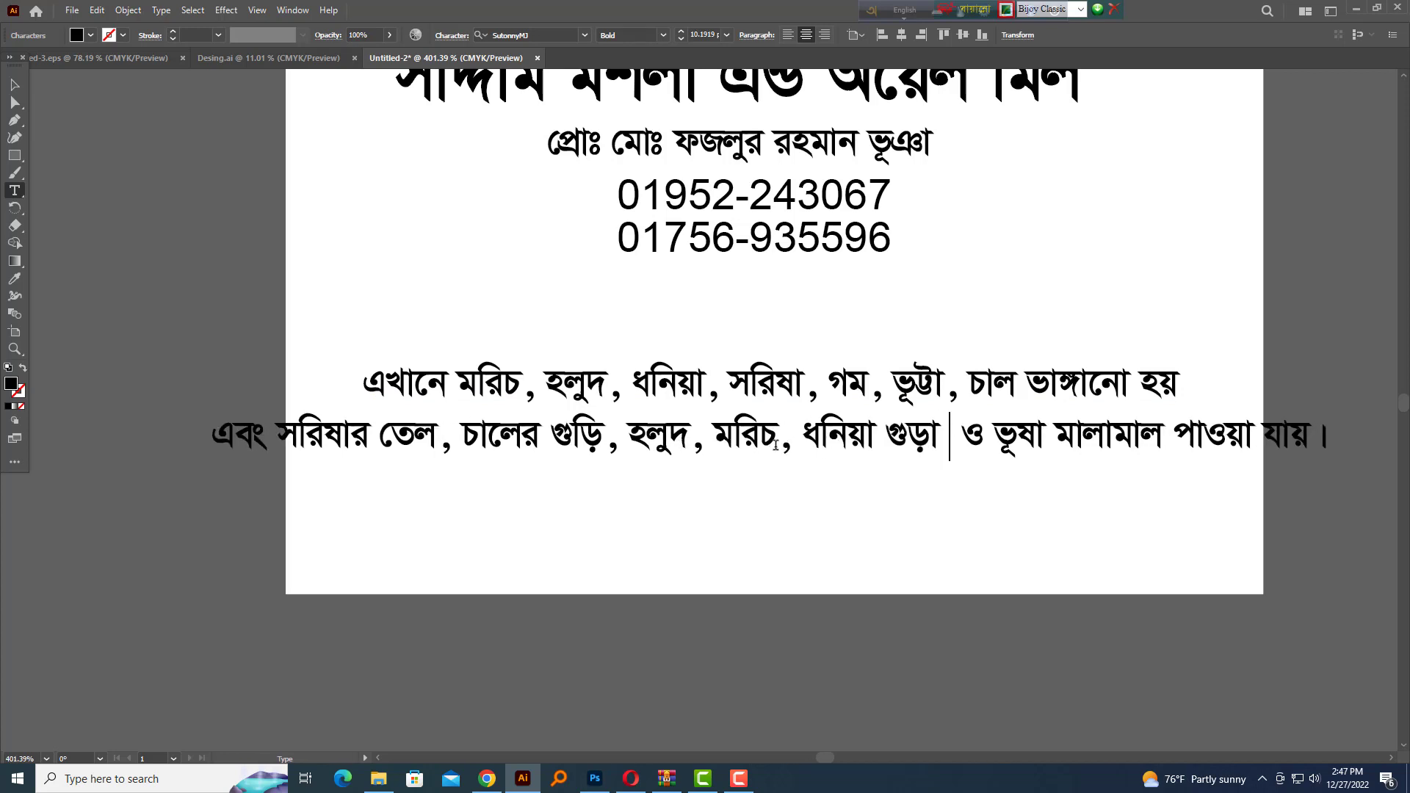
text(পাইকারী ও খুচরা বিক্রয় করা হয়।)
key(shift+End)
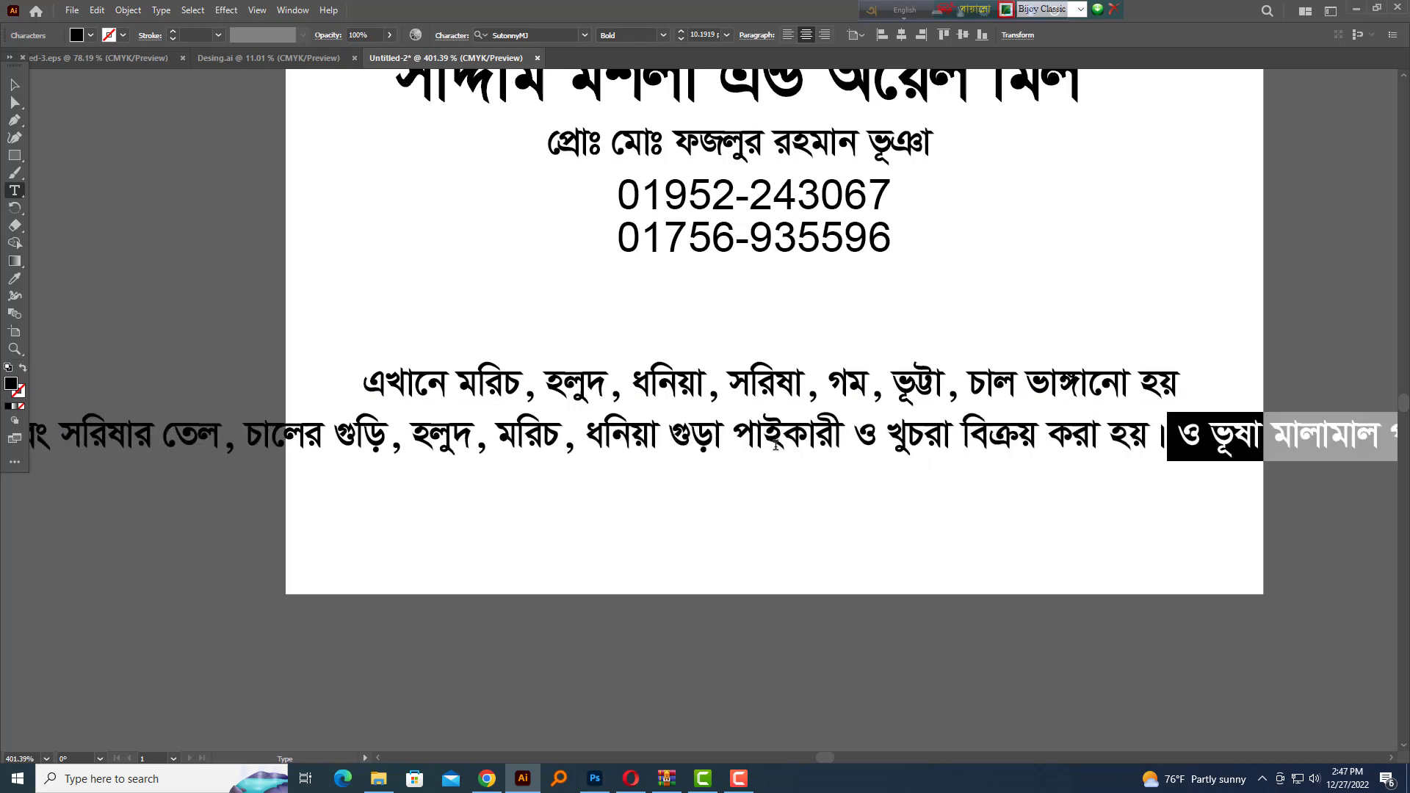
key(ctrl+x)
Duplicate the text block and turn the copy into a 'বিঃ দ্রঃ' husk note from the cut text
drag(778, 439, 777, 362)
drag(777, 362, 779, 480)
click(780, 477)
key(ctrl+a)
key(ctrl+v)
key(Home)
text(বিঃ )
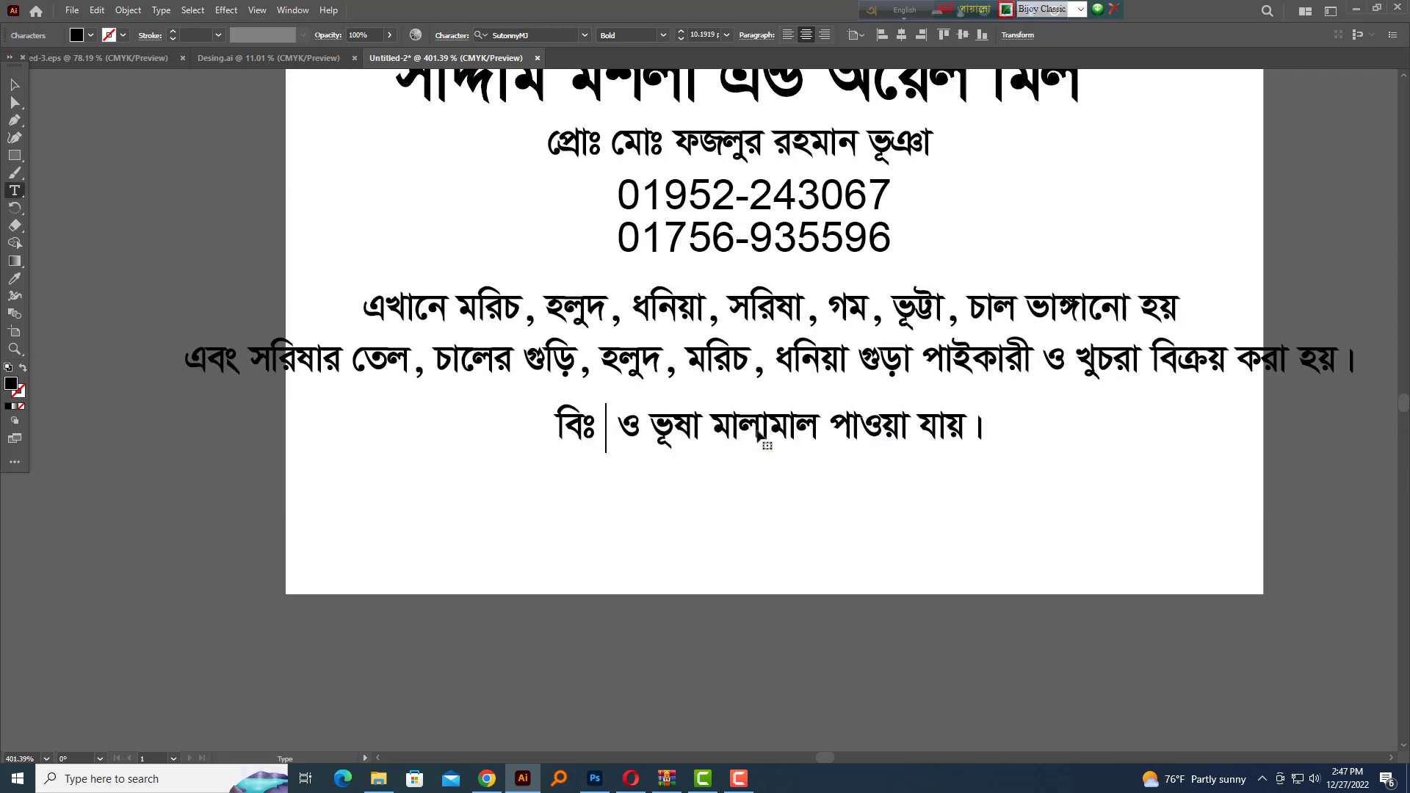
text(দ্রঃ)
key(Delete)
key(Escape)
Duplicate the two-line text further down the artboard
scroll(1115, 463, down, 2)
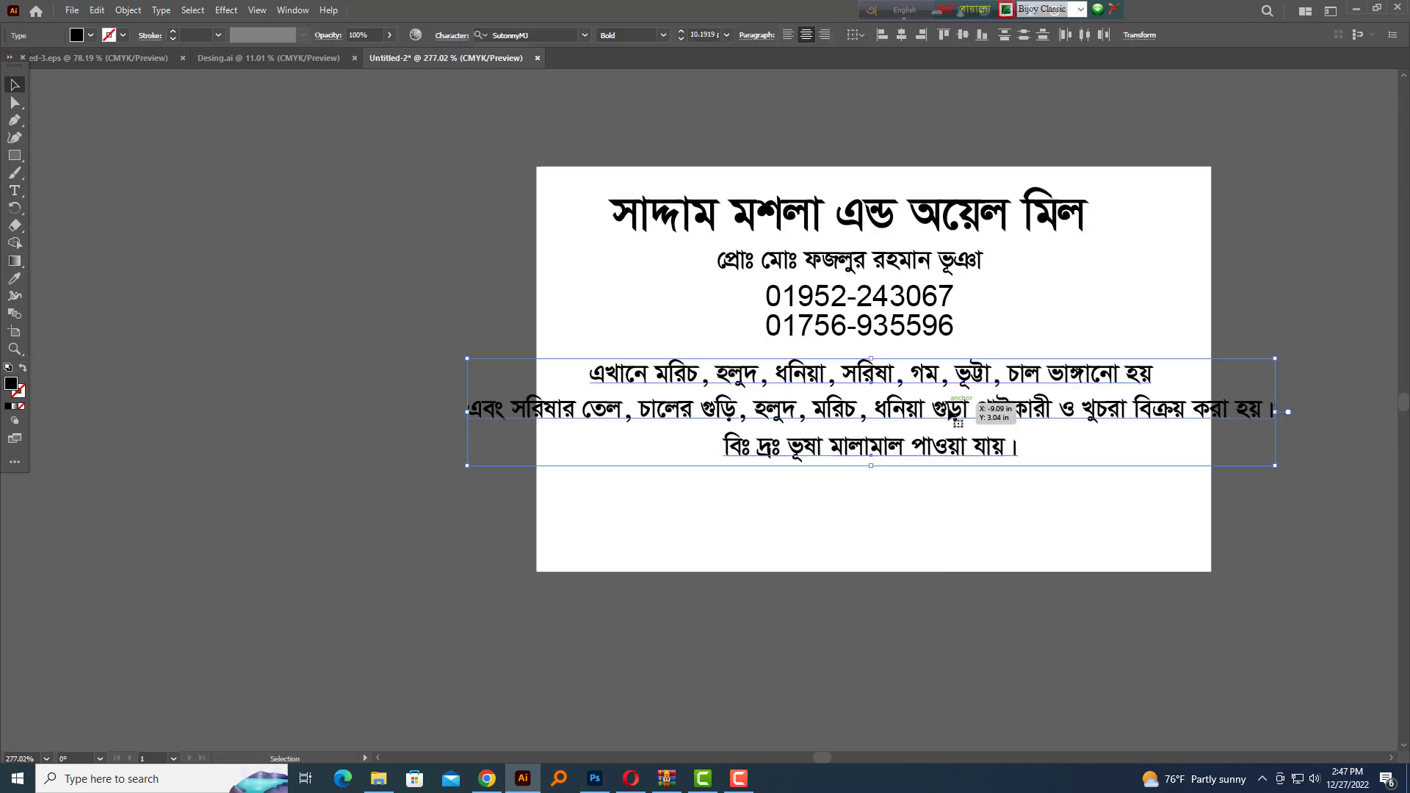
click(958, 500)
scroll(958, 500, up, 1)
drag(958, 499, 895, 545)
drag(865, 444, 865, 604)
Replace the duplicated text line with the shop's address and move it into place at the bottom
double_click(866, 603)
key(ctrl+a)
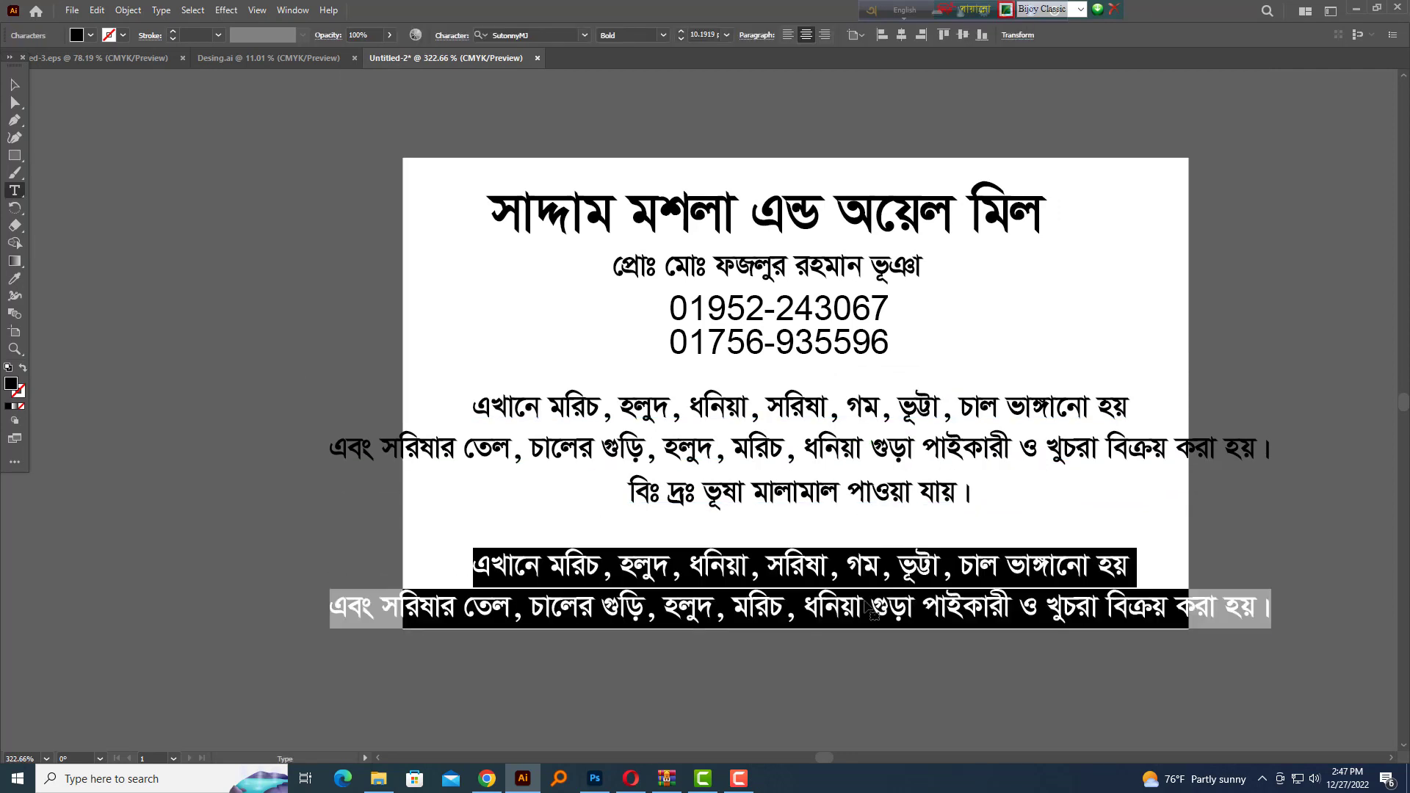
text(নীলগঞ্জ, তাহেরগঞ্জ বাজার)
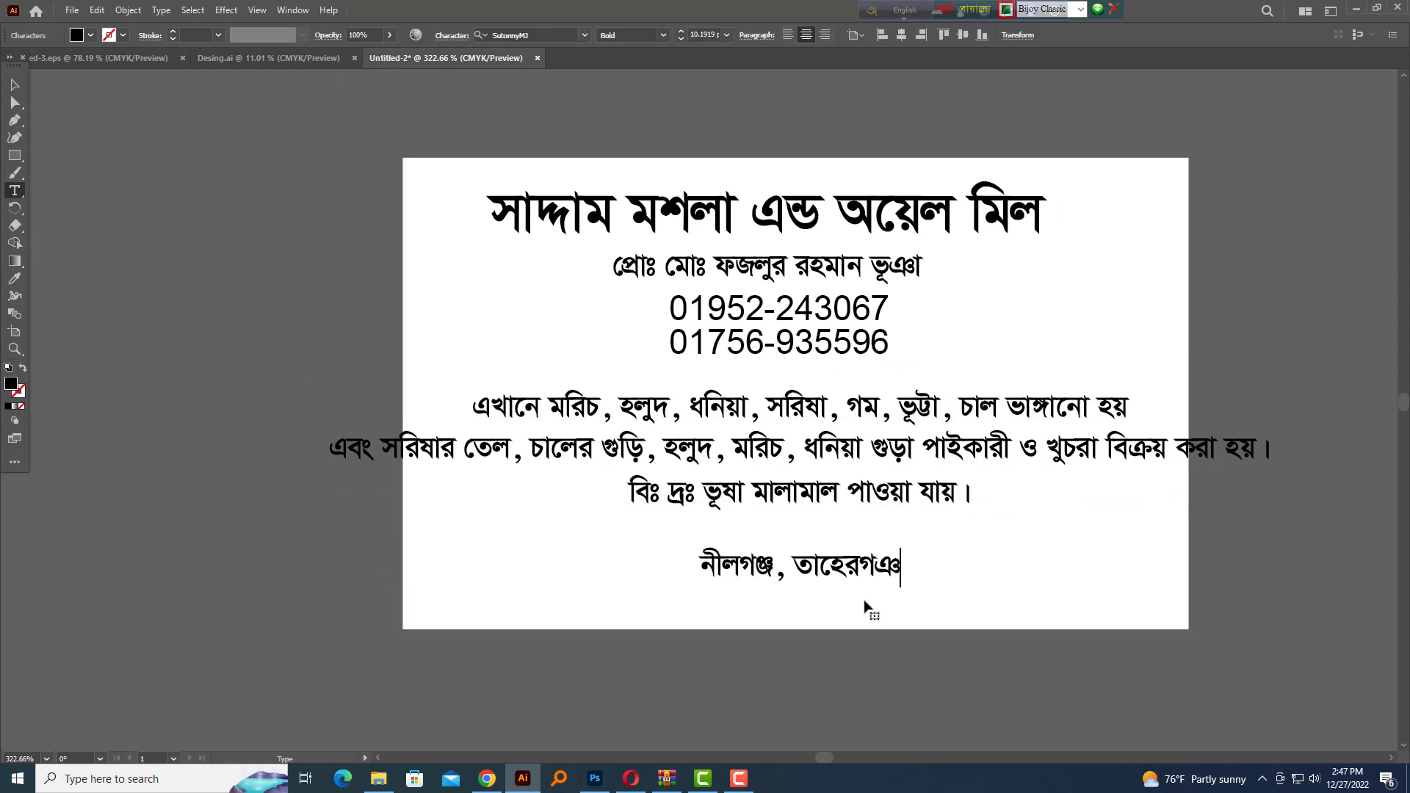
text(, কিশোরগঞ্জ।)
key(Escape)
drag(867, 569, 867, 600)
scroll(874, 481, up, 1)
Set the three-line services text to the Regular font style in the Character panel
click(874, 481)
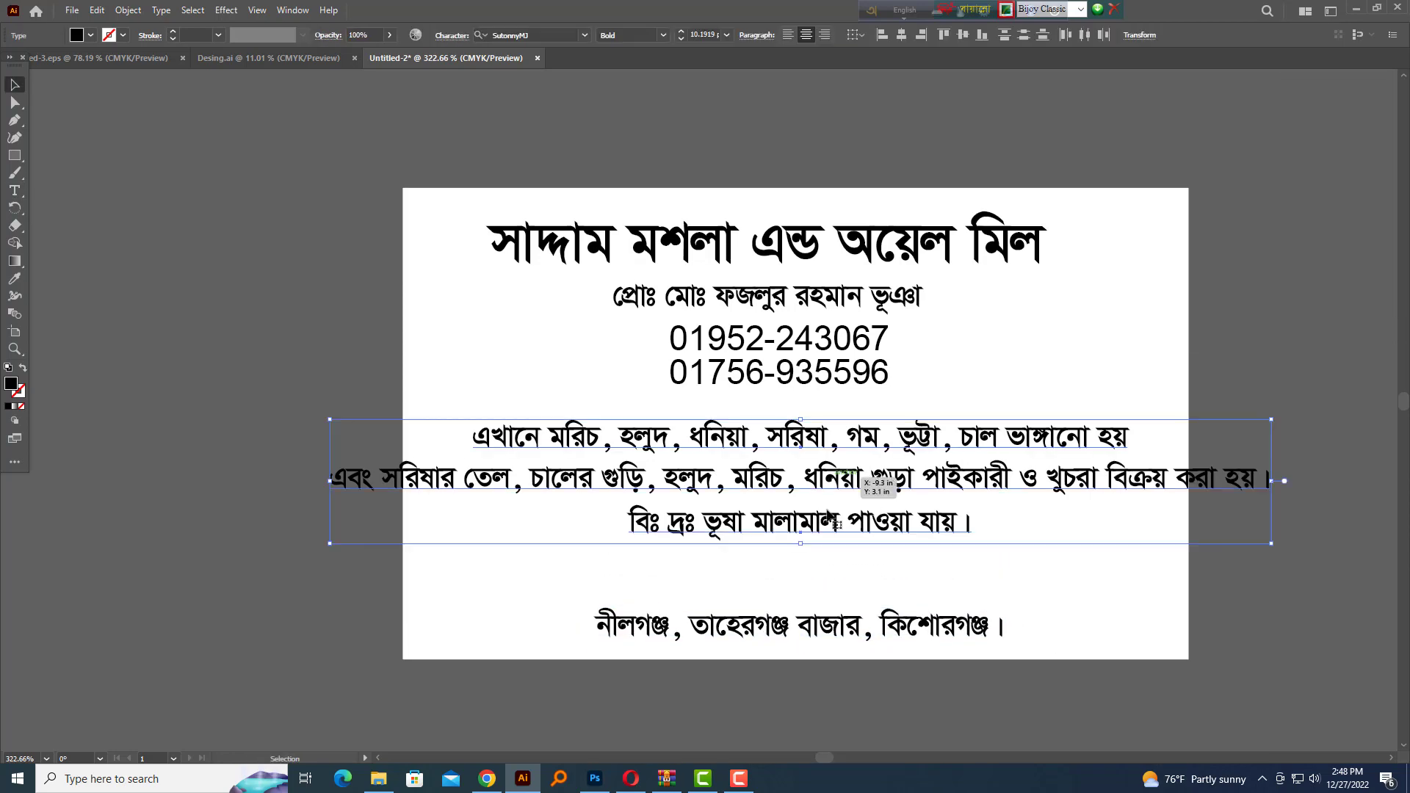
drag(874, 481, 875, 521)
key(ctrl+t)
click(1331, 209)
click(1322, 222)
key(ctrl+t)
click(1036, 416)
Move the services text block higher up the page
scroll(1004, 536, up, 1)
drag(1003, 535, 1006, 505)
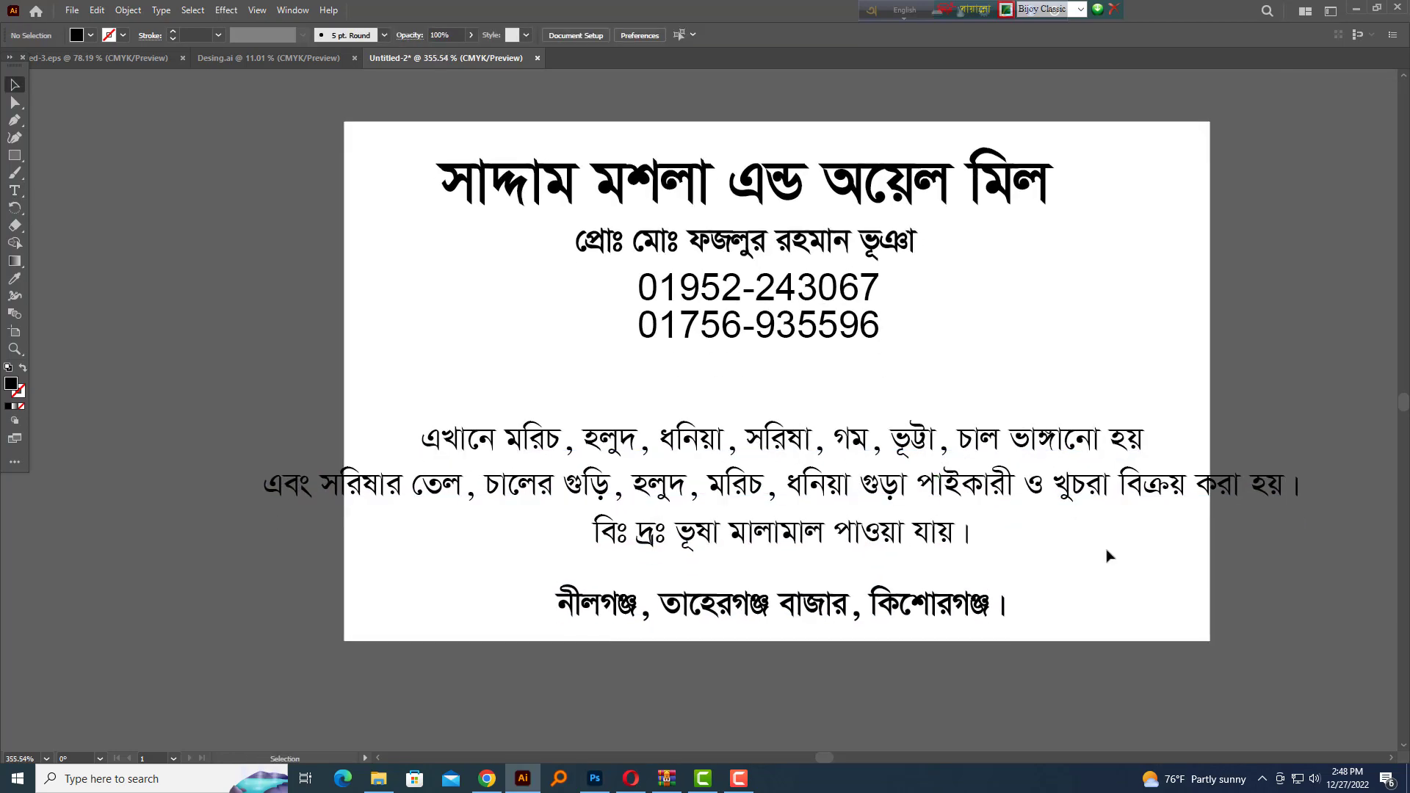
drag(719, 508, 886, 441)
drag(888, 467, 855, 470)
drag(1297, 470, 1240, 478)
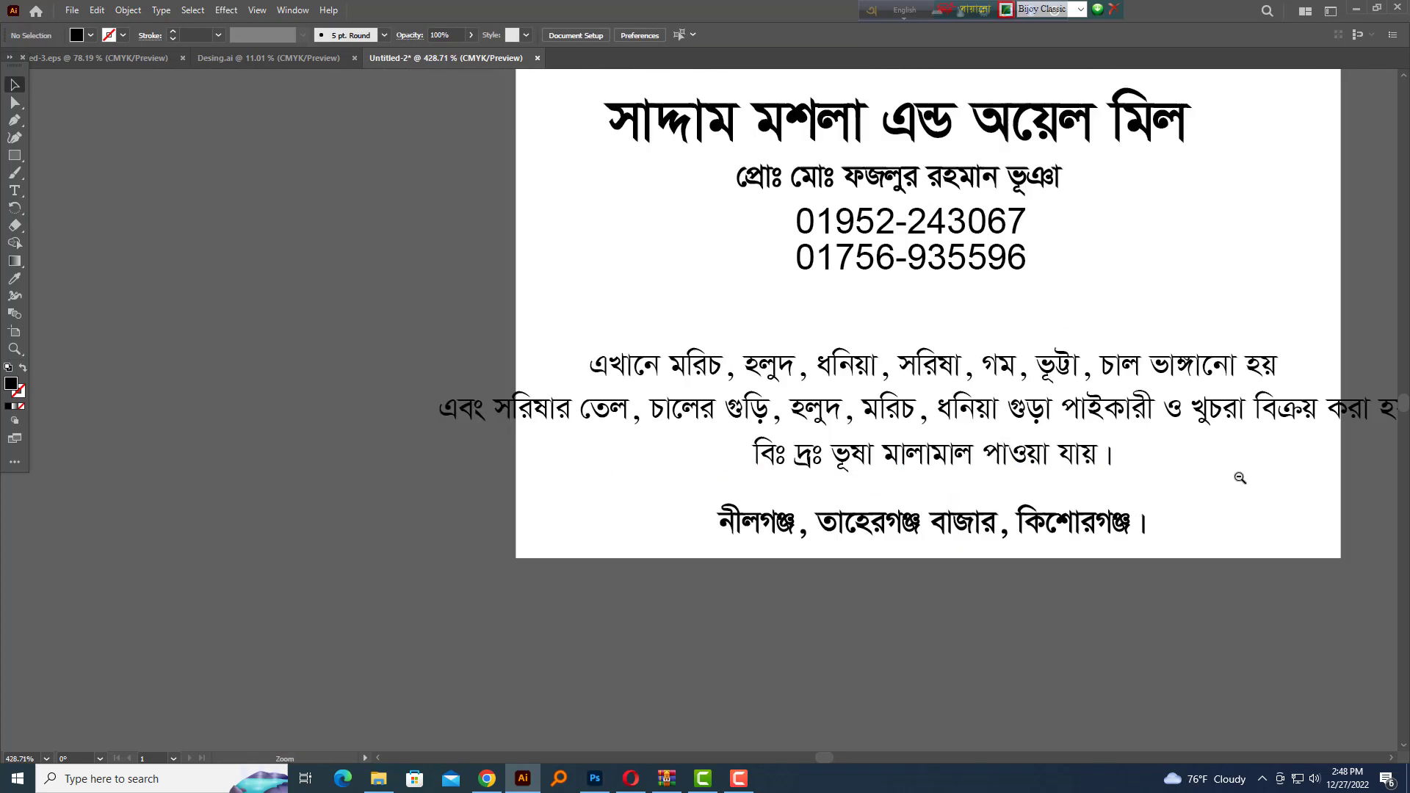
drag(1025, 491, 916, 480)
click(1045, 471)
Rewrap the services text, joining the এবং line and breaking after তেল without its comma
key(t)
click(1082, 376)
key(Delete)
key(ctrl+shift+Right)
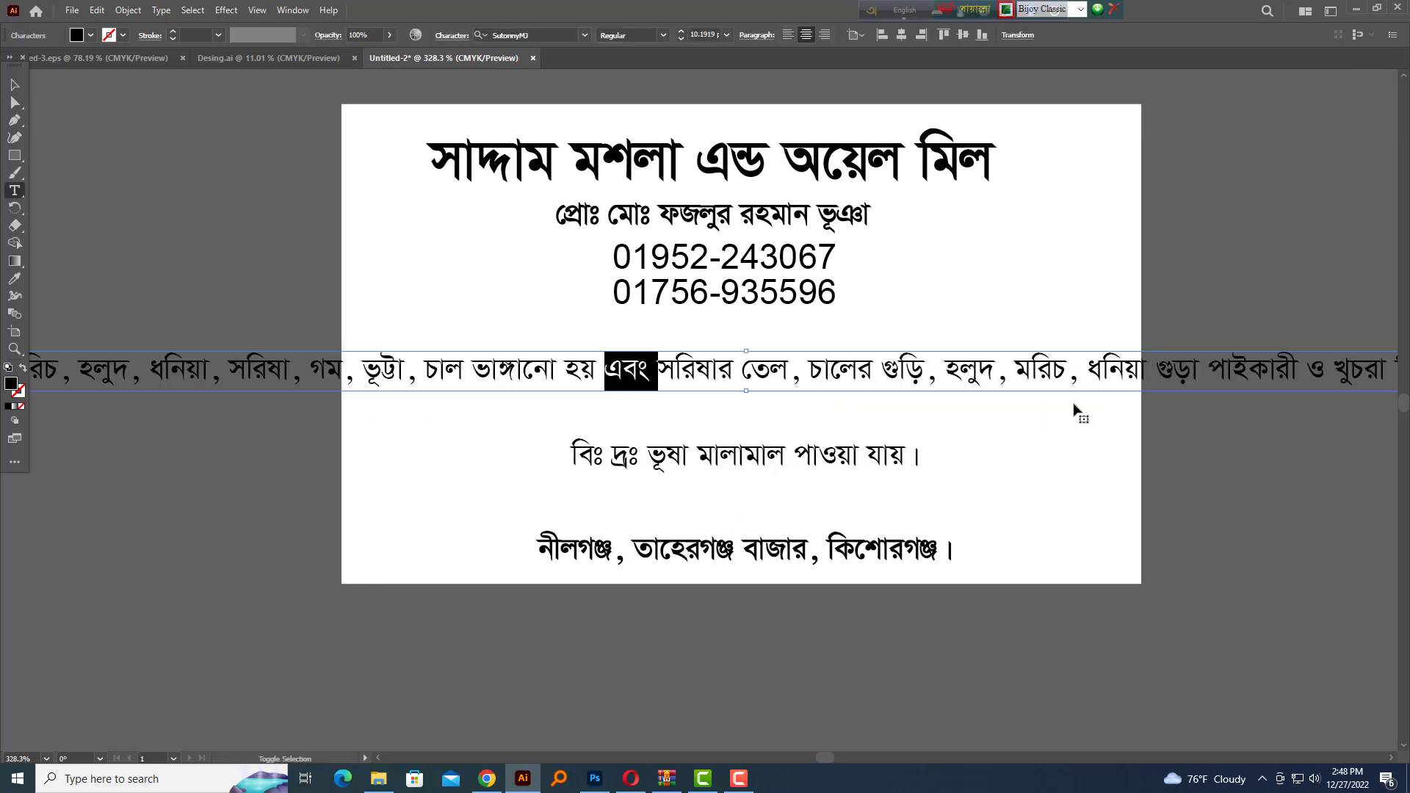
click(801, 377)
key(BackSpace)
key(BackSpace)
key(Return)
drag(799, 381, 878, 470)
key(Escape)
click(1029, 305)
Move the services text, proprietor line and phone numbers off the artboard
drag(1007, 321, 1105, 391)
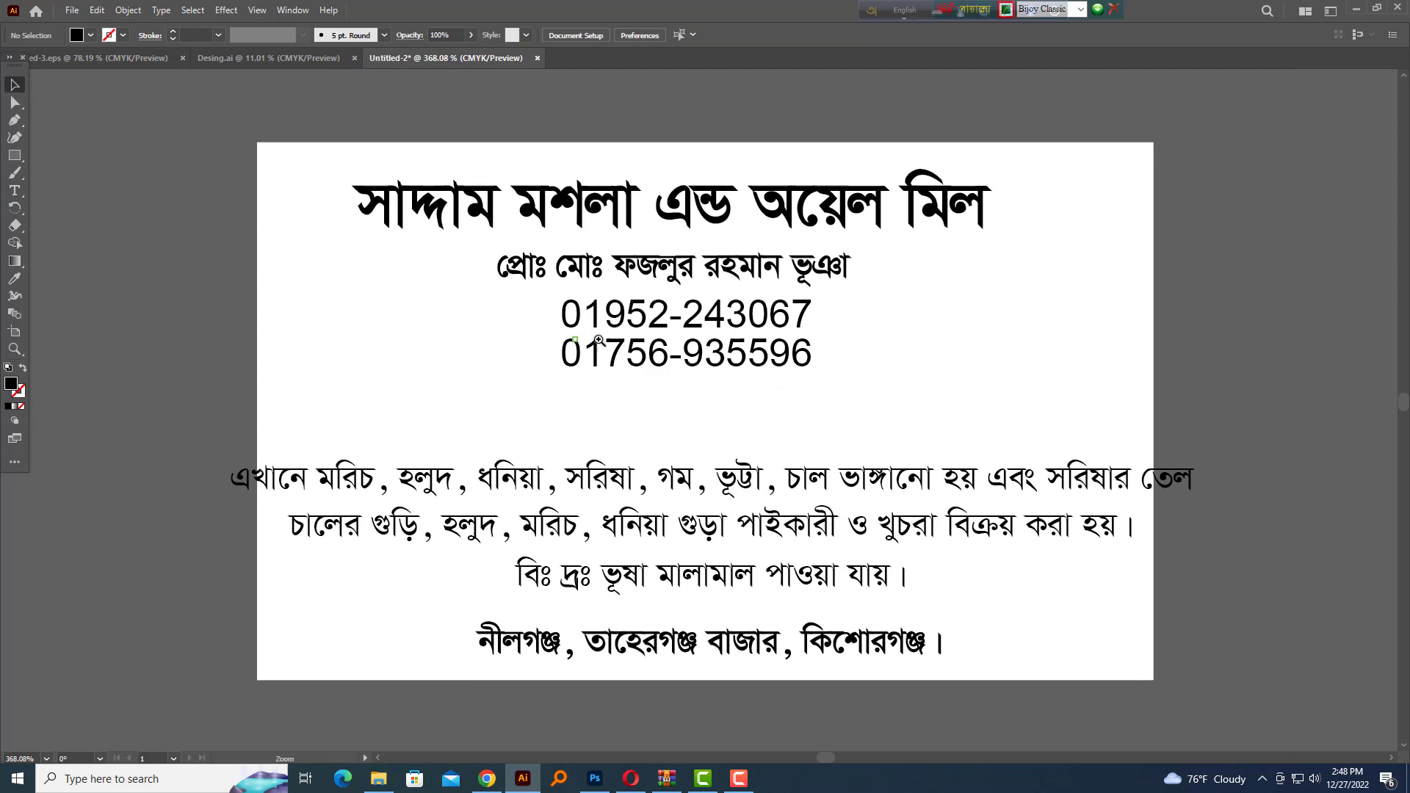
drag(598, 340, 604, 306)
drag(750, 468, 749, 432)
drag(1075, 553, 999, 553)
drag(927, 543, 927, 509)
shift+click(867, 479)
drag(863, 450, 888, 122)
drag(631, 422, 1279, 231)
Enlarge the shop title and position it near the top of the page
click(783, 372)
scroll(783, 372, up, 3)
drag(759, 412, 670, 437)
click(944, 312)
drag(979, 346, 1040, 355)
click(752, 519)
scroll(752, 519, down, 5)
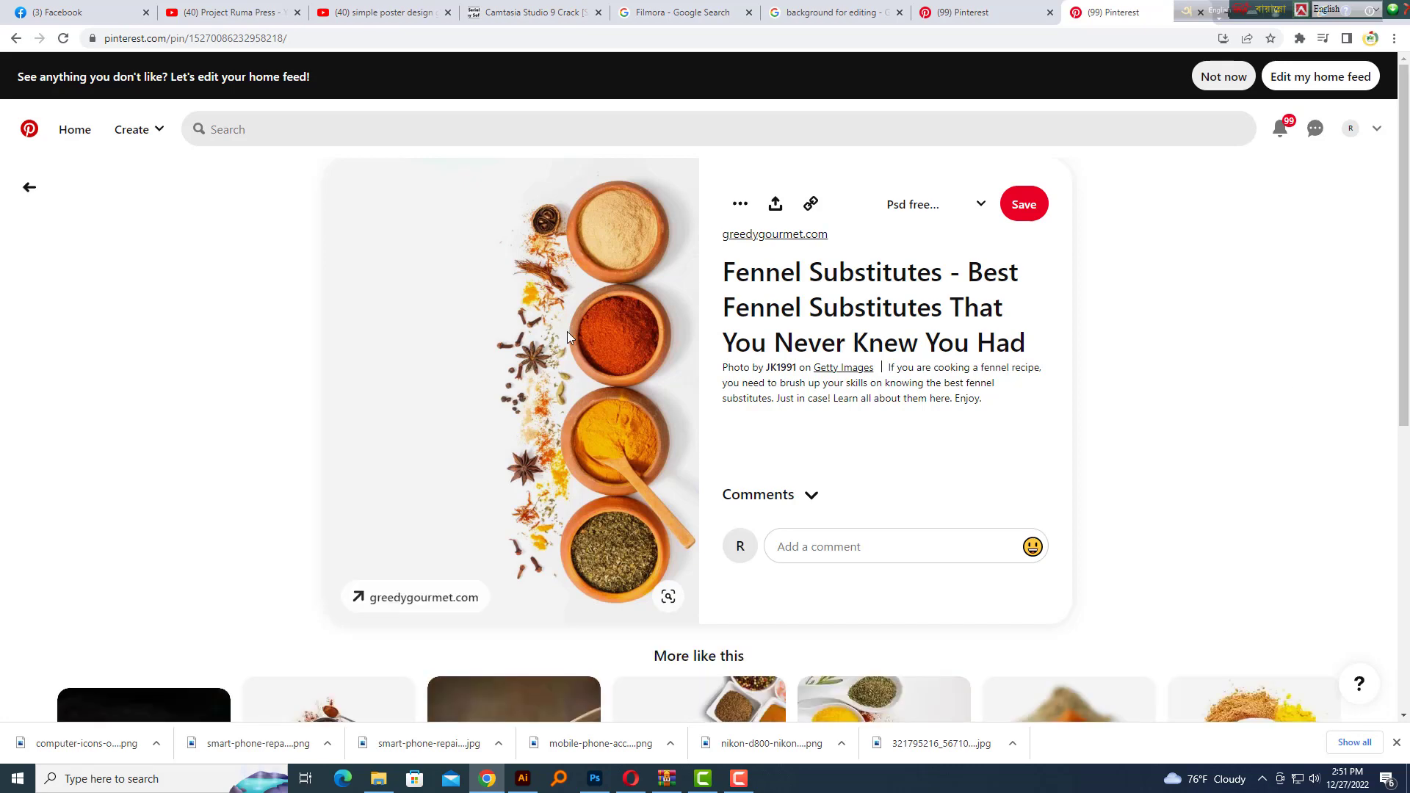
Copy the spice bowls image from the browser for use in Photoshop
right_click(568, 332)
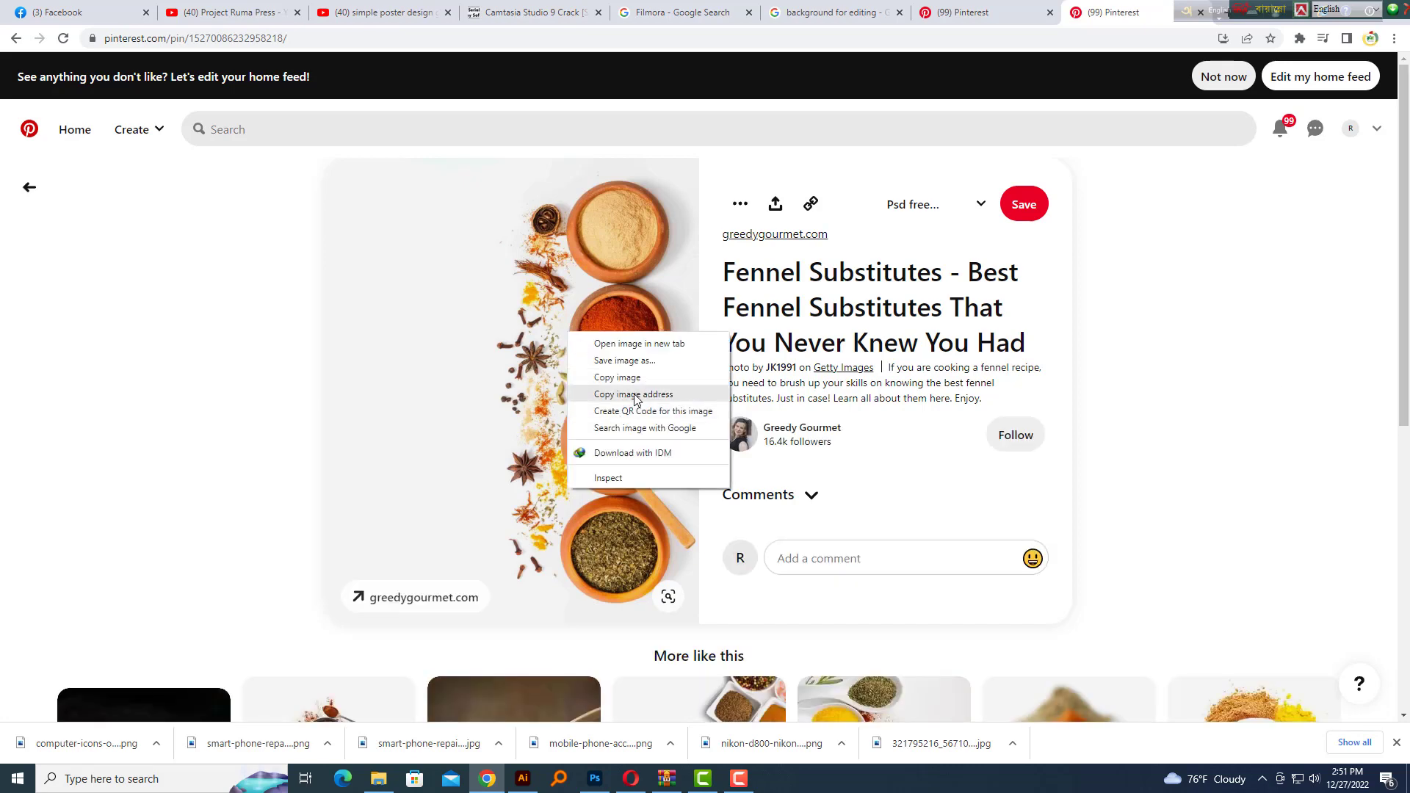
click(636, 396)
click(595, 778)
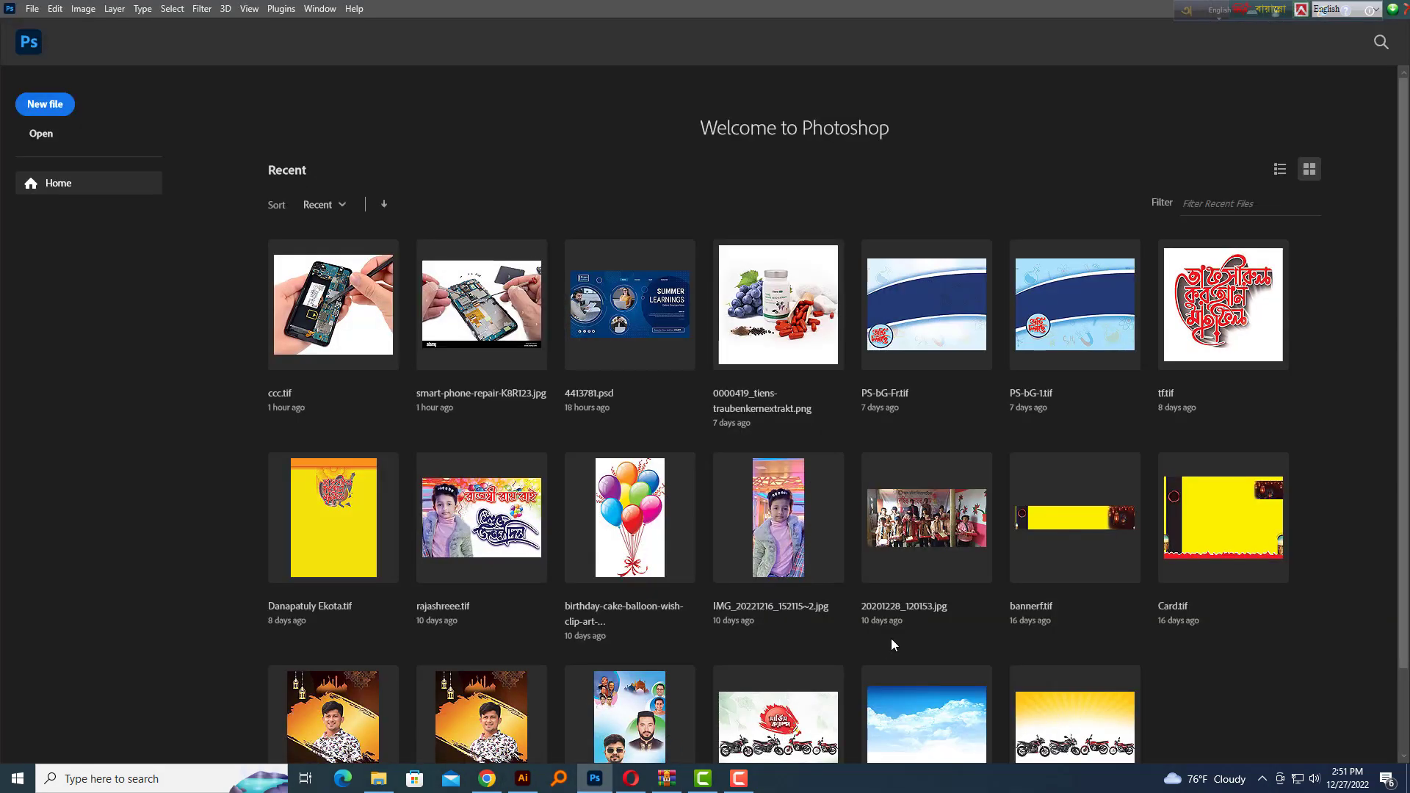
Create a new CMYK document in inches, 3 by 1.3, at 300 resolution
key(ctrl+n)
key(shift+Tab)
key(shift+Tab)
key(Tab)
key(i)
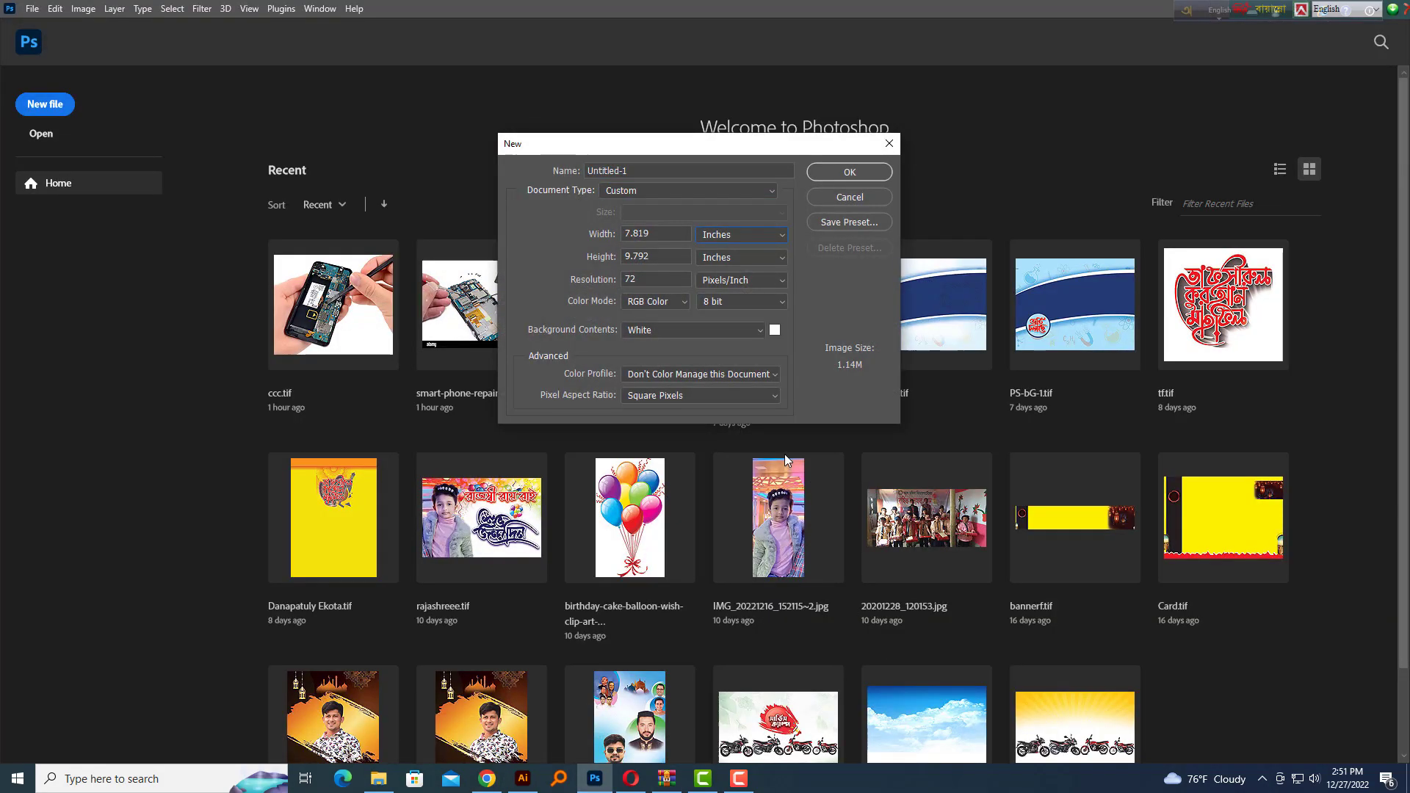
key(shift+Tab)
text(3.)
key(shift+Tab)
text(1.)
text(300)
key(Tab)
key(c)
key(Return)
Paste the spice bowls image, flip it upside down and scale it into a column on the left
key(ctrl+v)
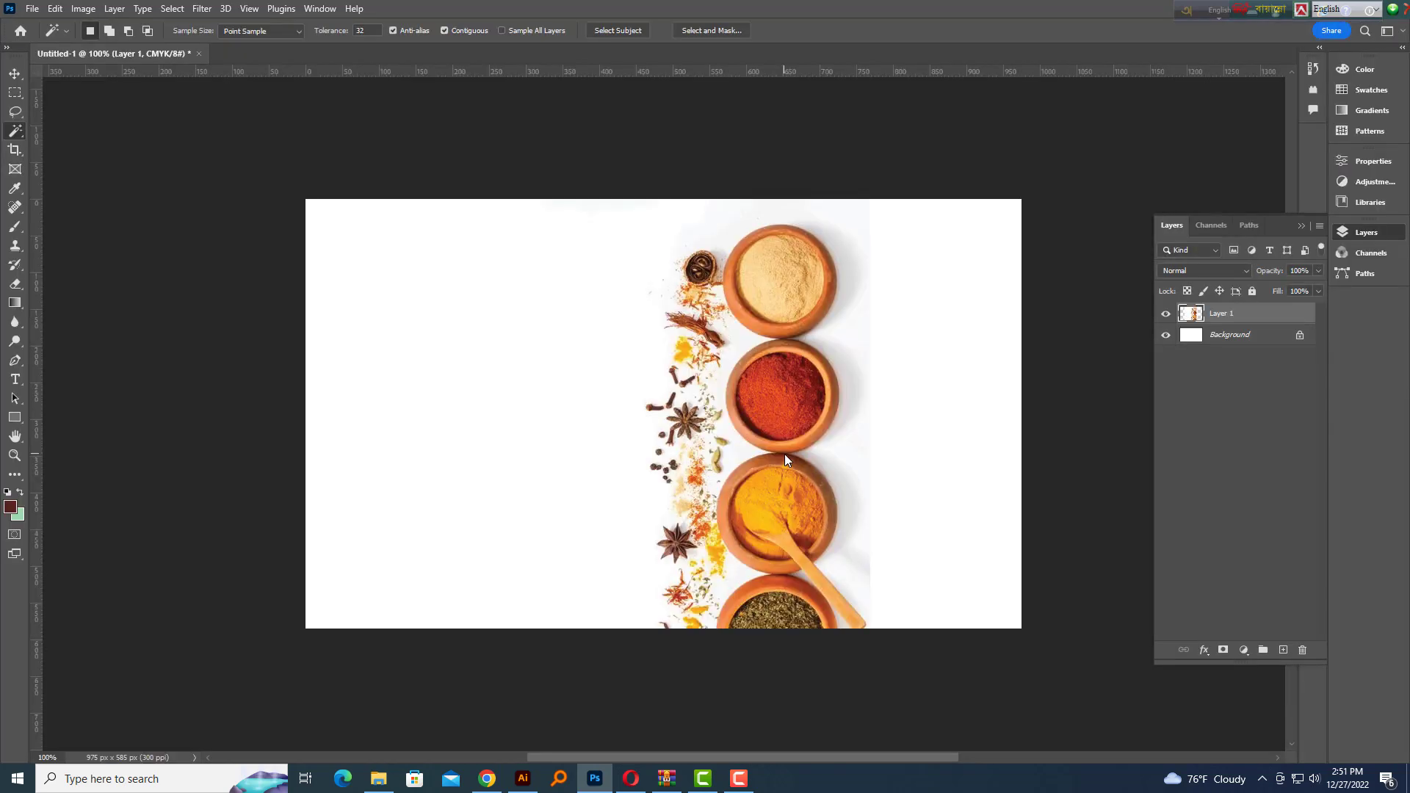
key(ctrl+t)
drag(1042, 290, 931, 725)
key(ctrl+z)
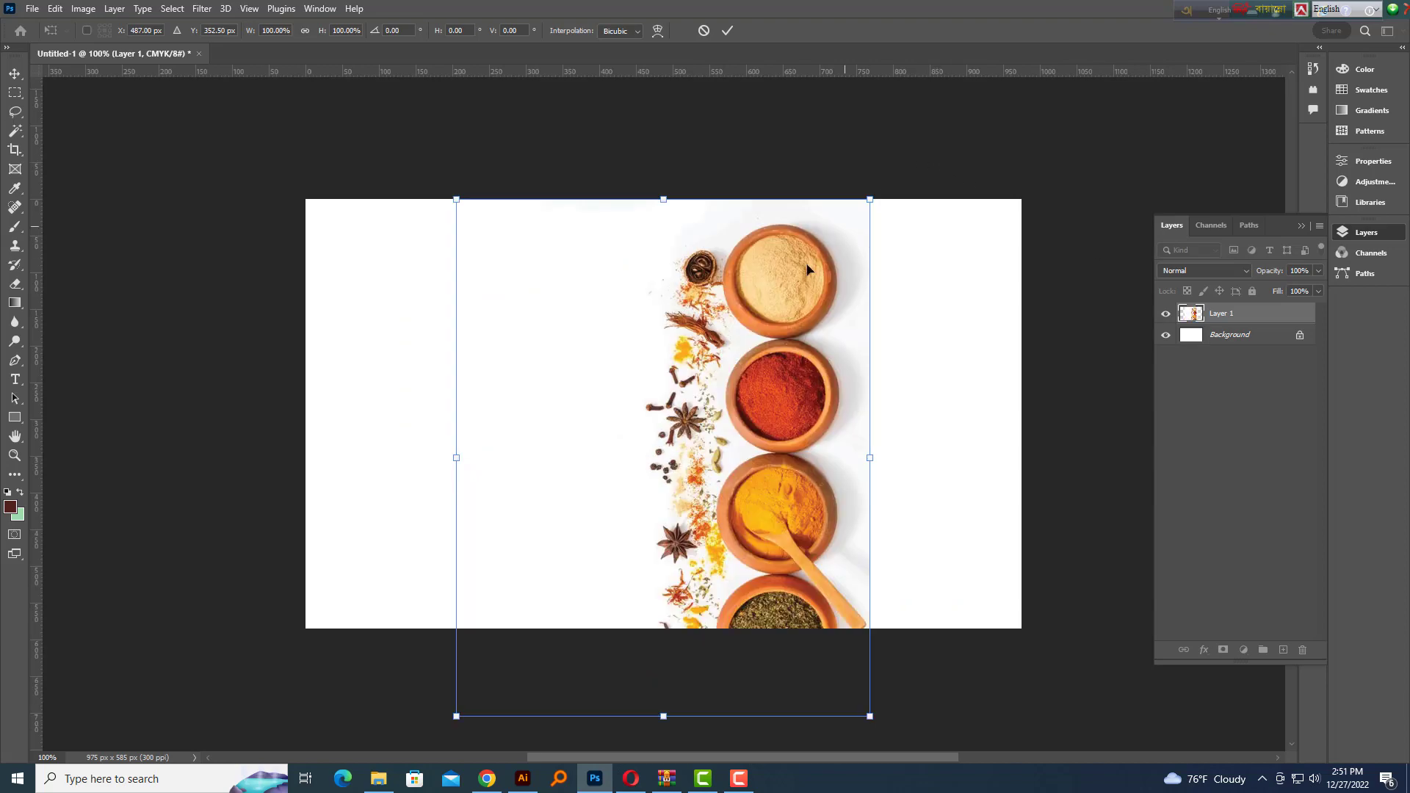
drag(807, 269, 1048, 157)
drag(969, 305, 531, 301)
drag(614, 192, 205, 707)
drag(378, 489, 448, 494)
key(Return)
key(w)
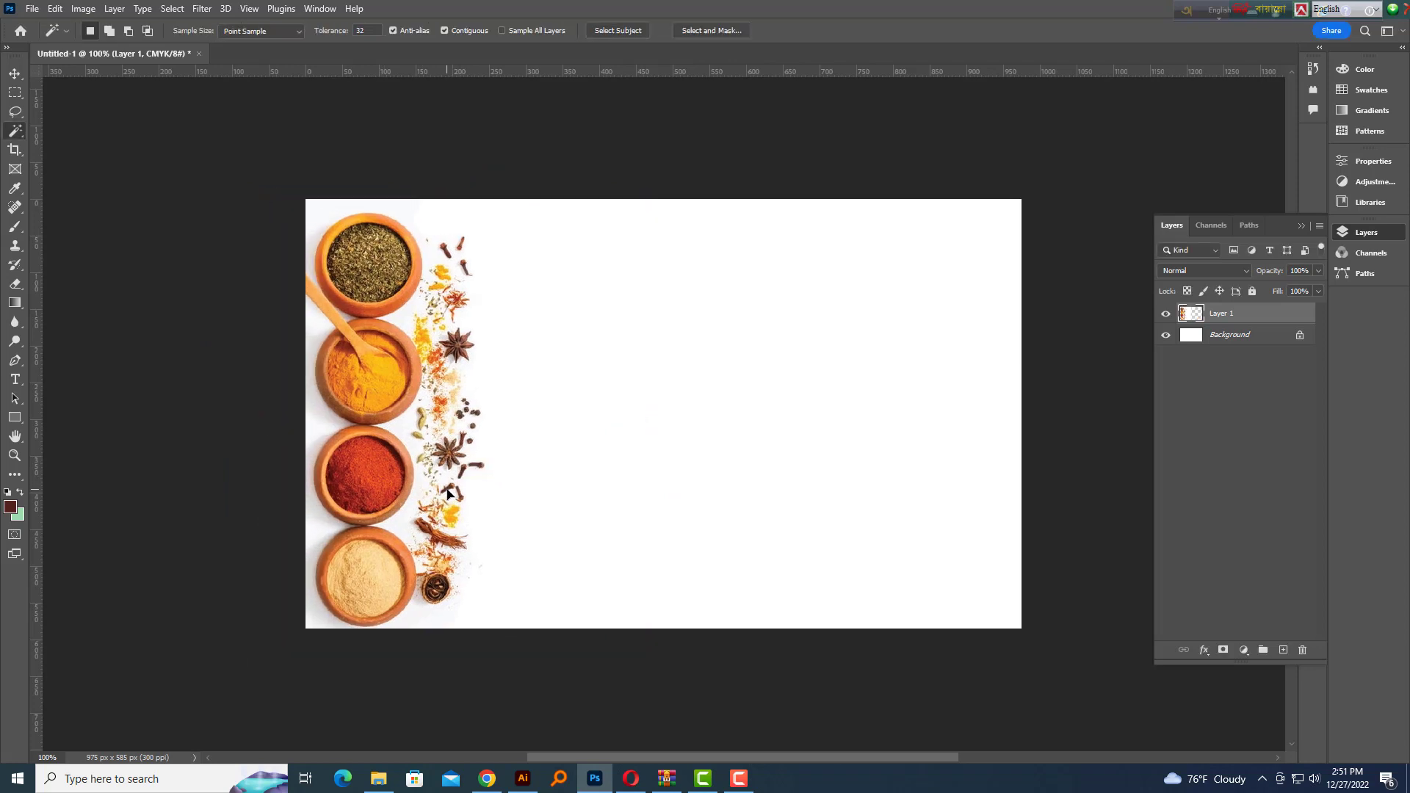
ctrl+click(394, 351)
key(ctrl+minus)
drag(670, 460, 632, 427)
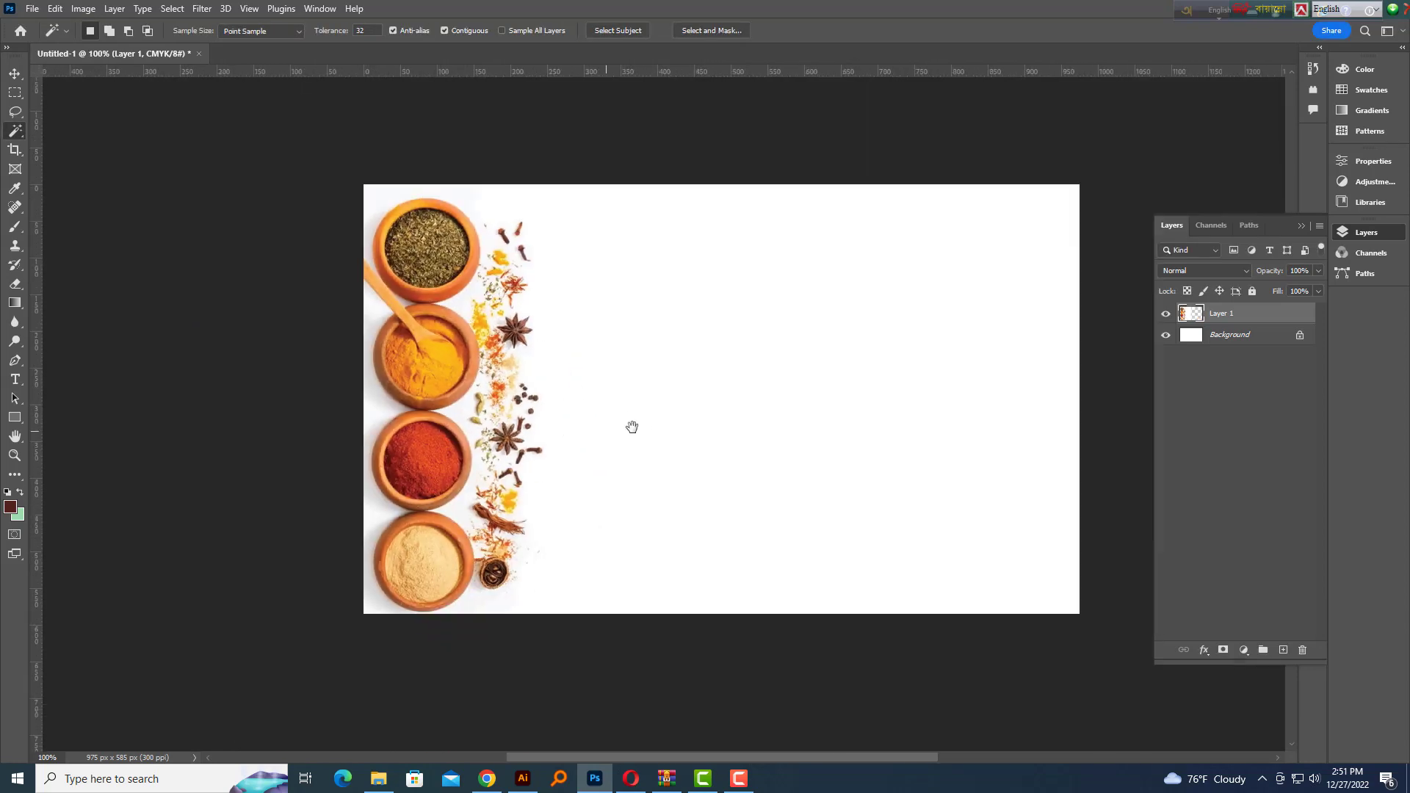
Convert the locked Background into an editable Layer 0
click(15, 74)
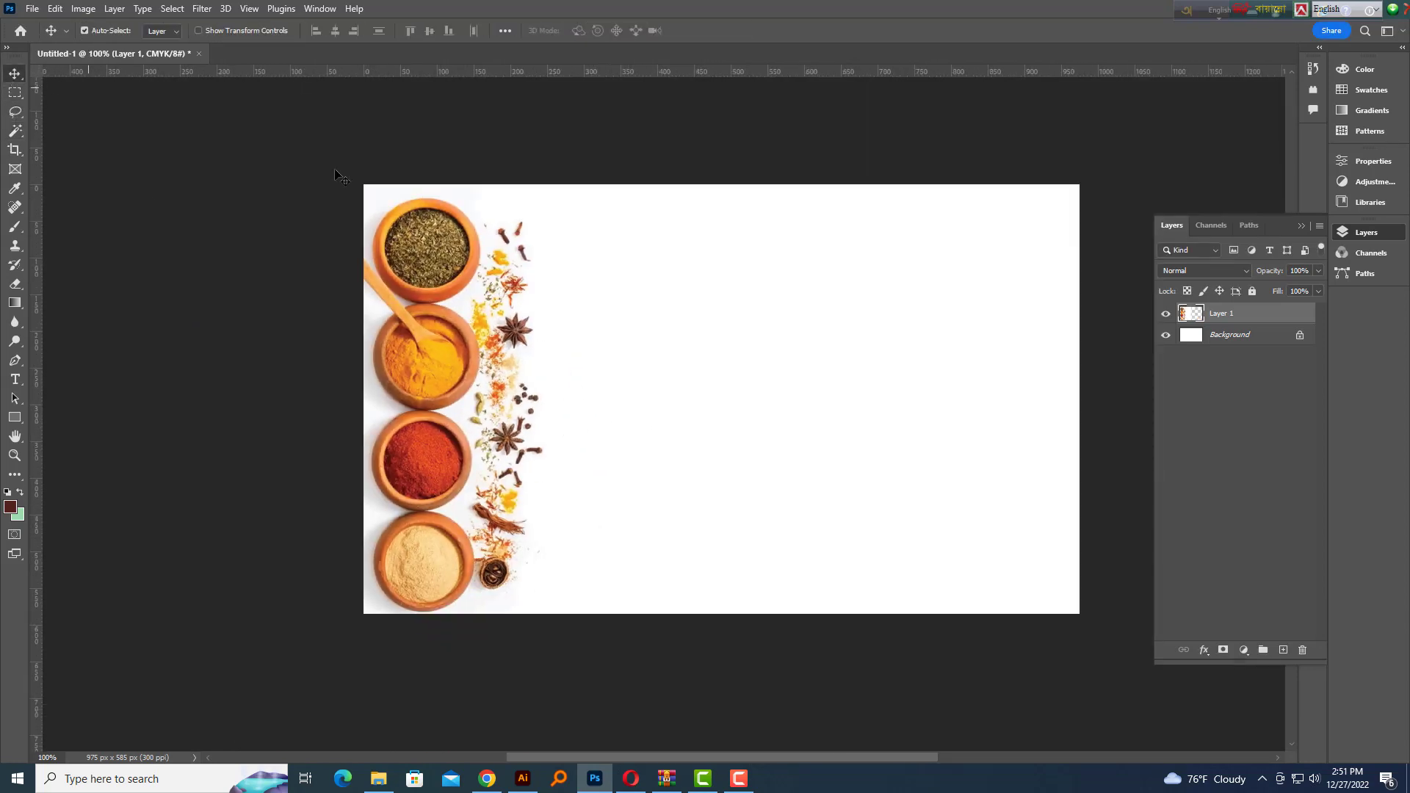
double_click(1273, 341)
key(Return)
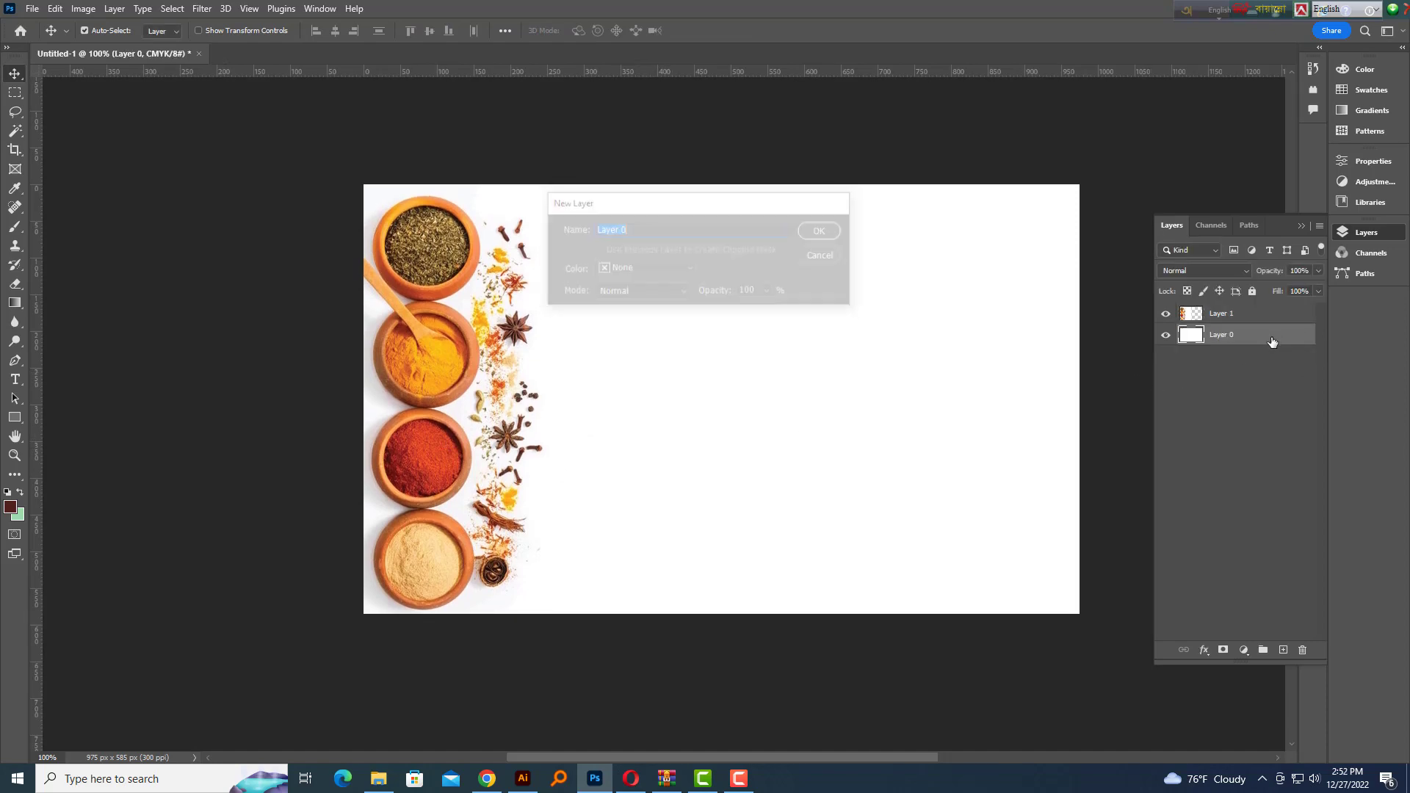
scroll(936, 444, down, 2)
key(ctrl+minus)
key(ctrl+plus)
drag(945, 492, 868, 489)
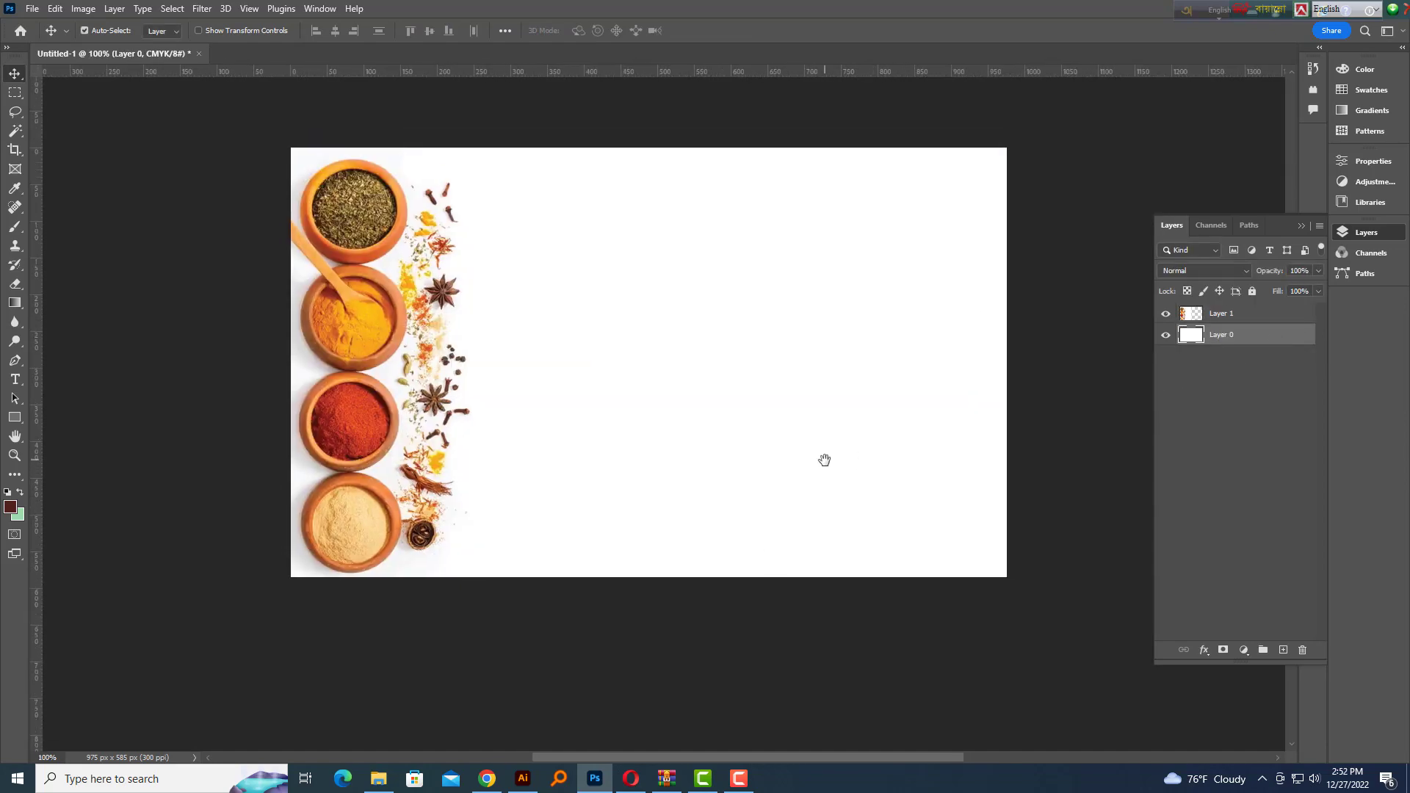
click(487, 779)
Scroll through the Pinterest spice photos, then start searching 'Yellow backg' in a new tab
scroll(790, 521, down, 5)
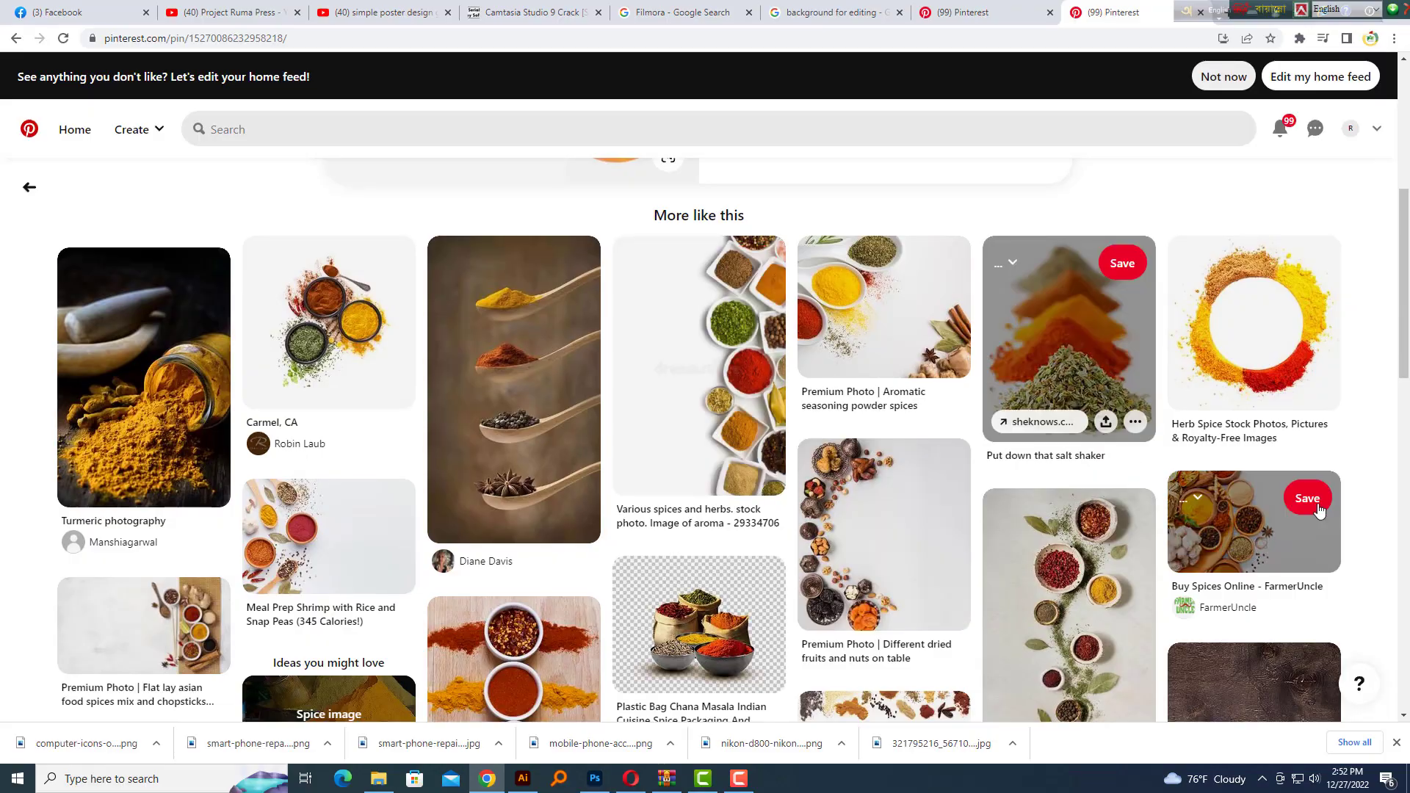
scroll(1065, 515, down, 8)
scroll(1064, 557, down, 12)
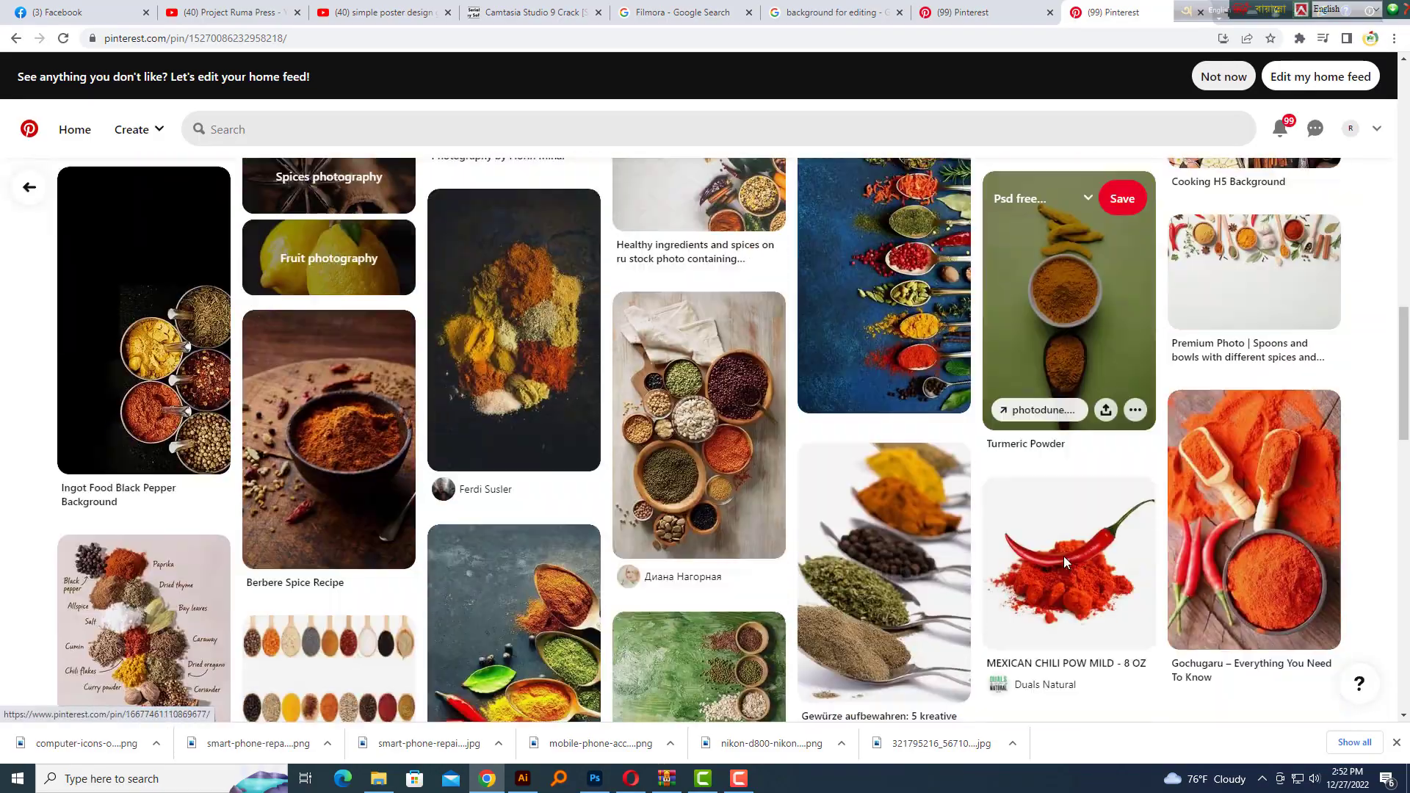
scroll(834, 596, down, 15)
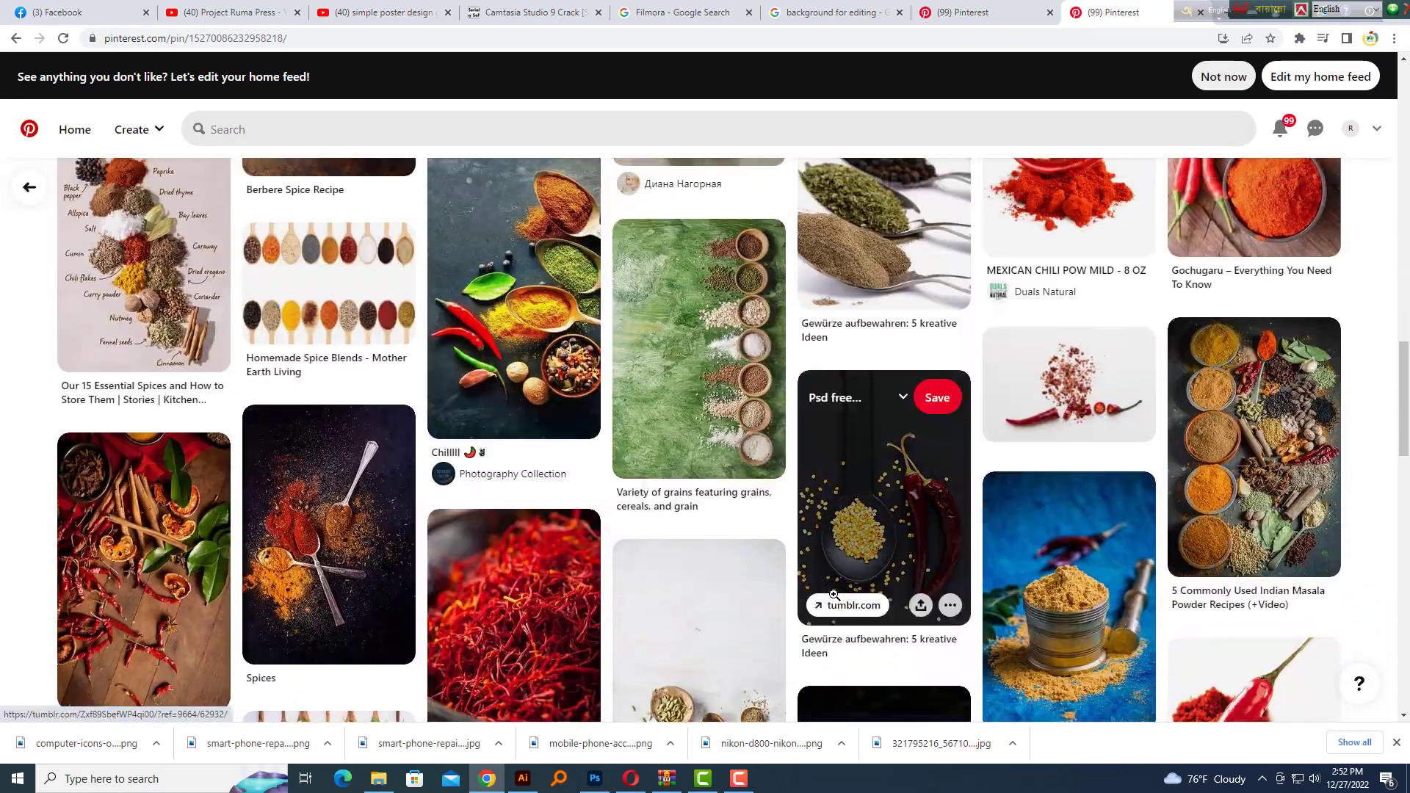
scroll(1113, 592, down, 15)
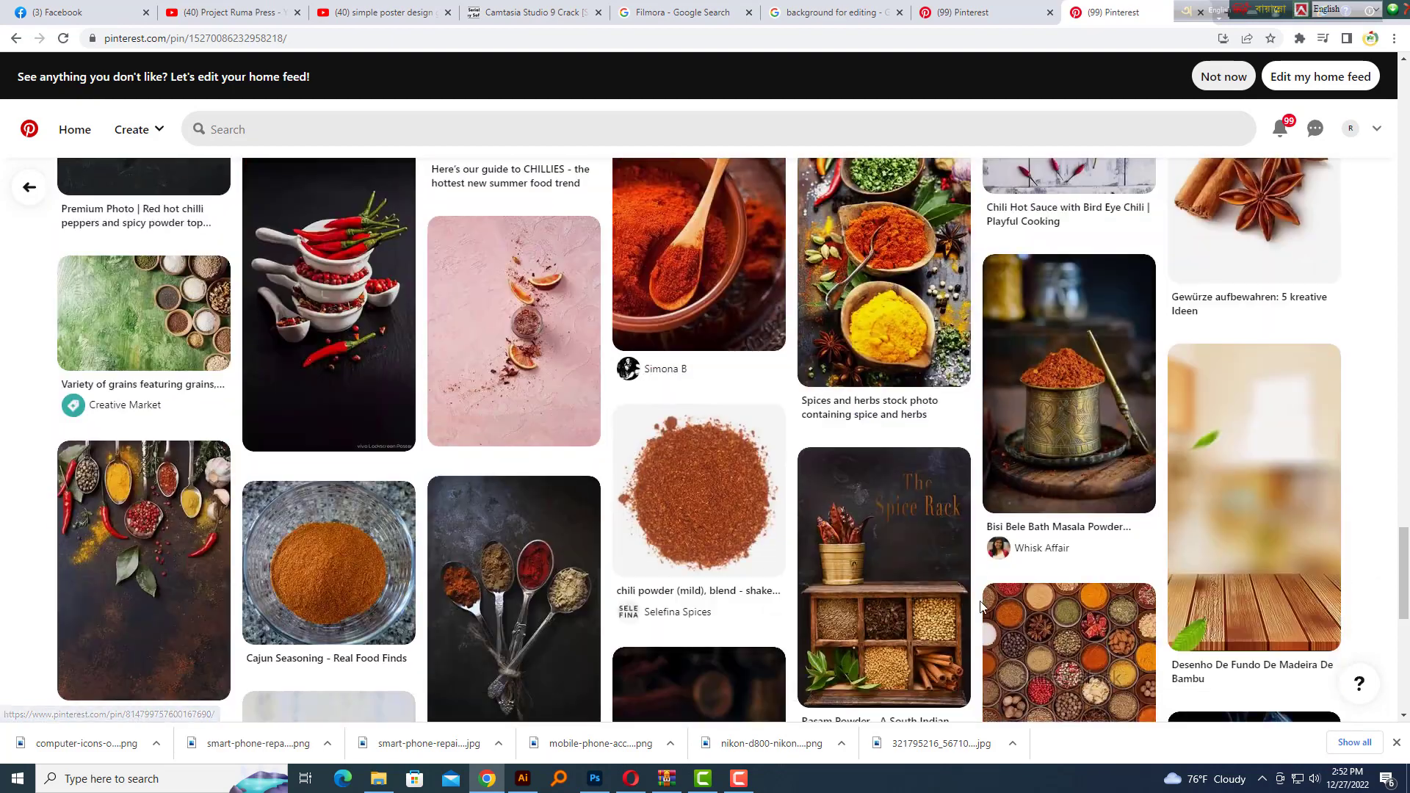
key(ctrl+t)
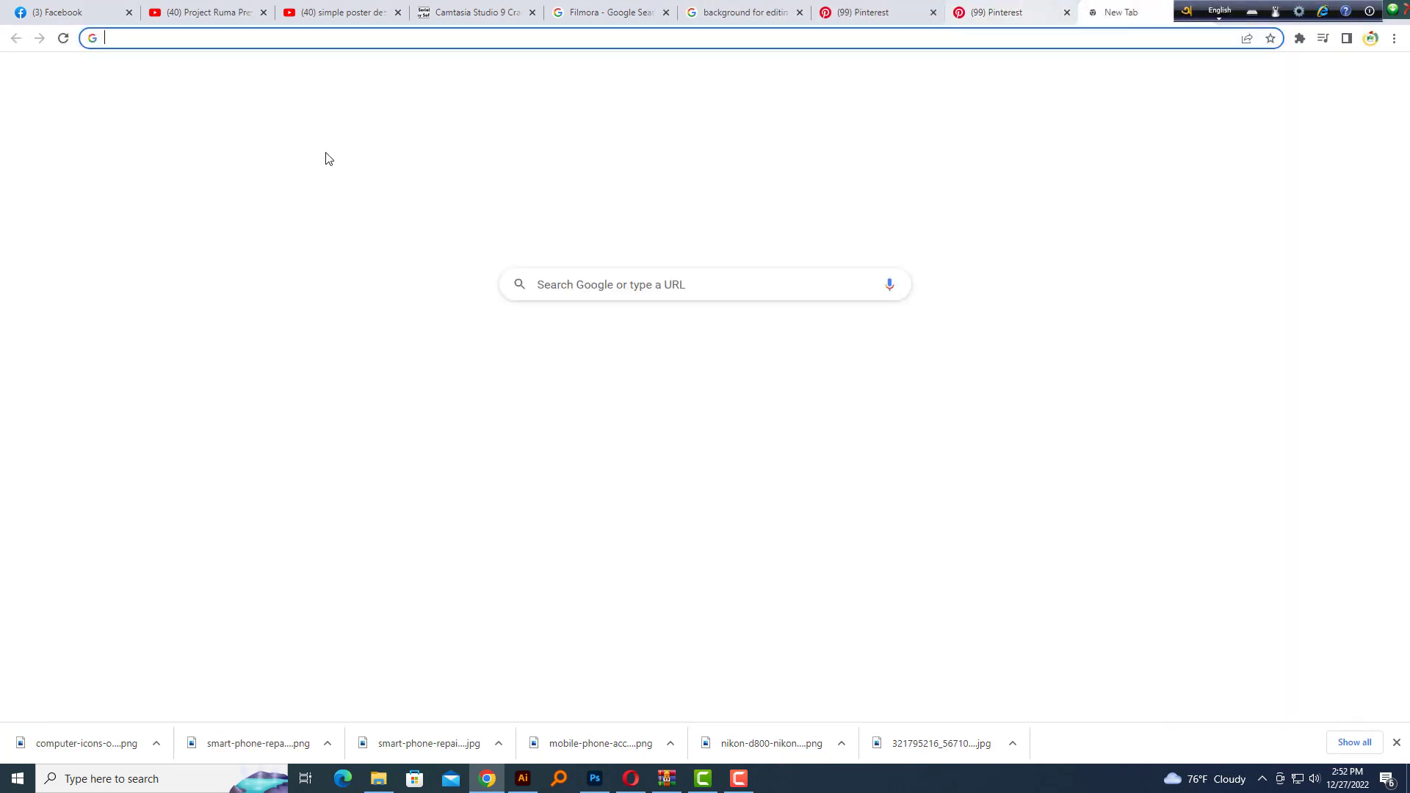
text(Yellow backg)
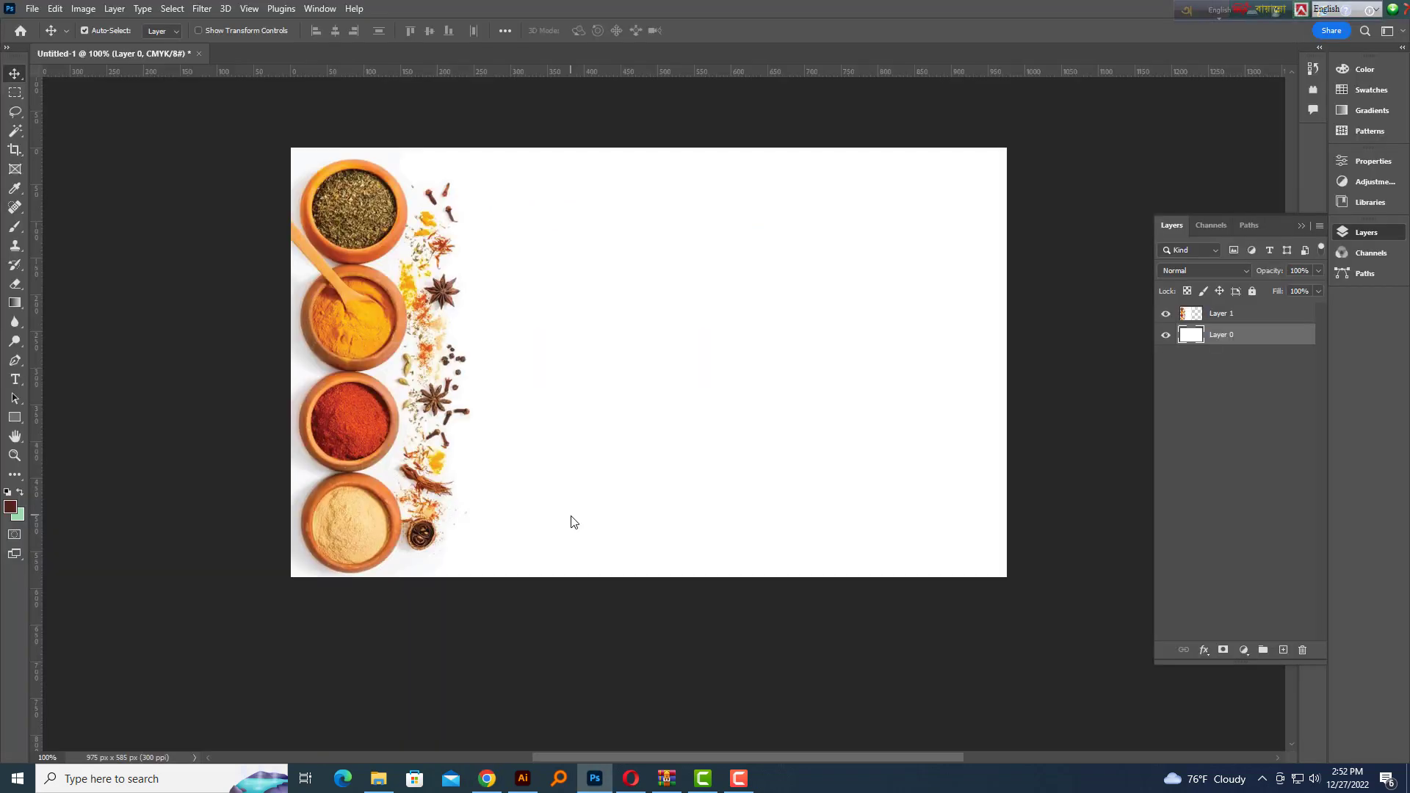
Paste the yellow sunburst as Layer 2, scale it up and place it over the right side
key(ctrl+v)
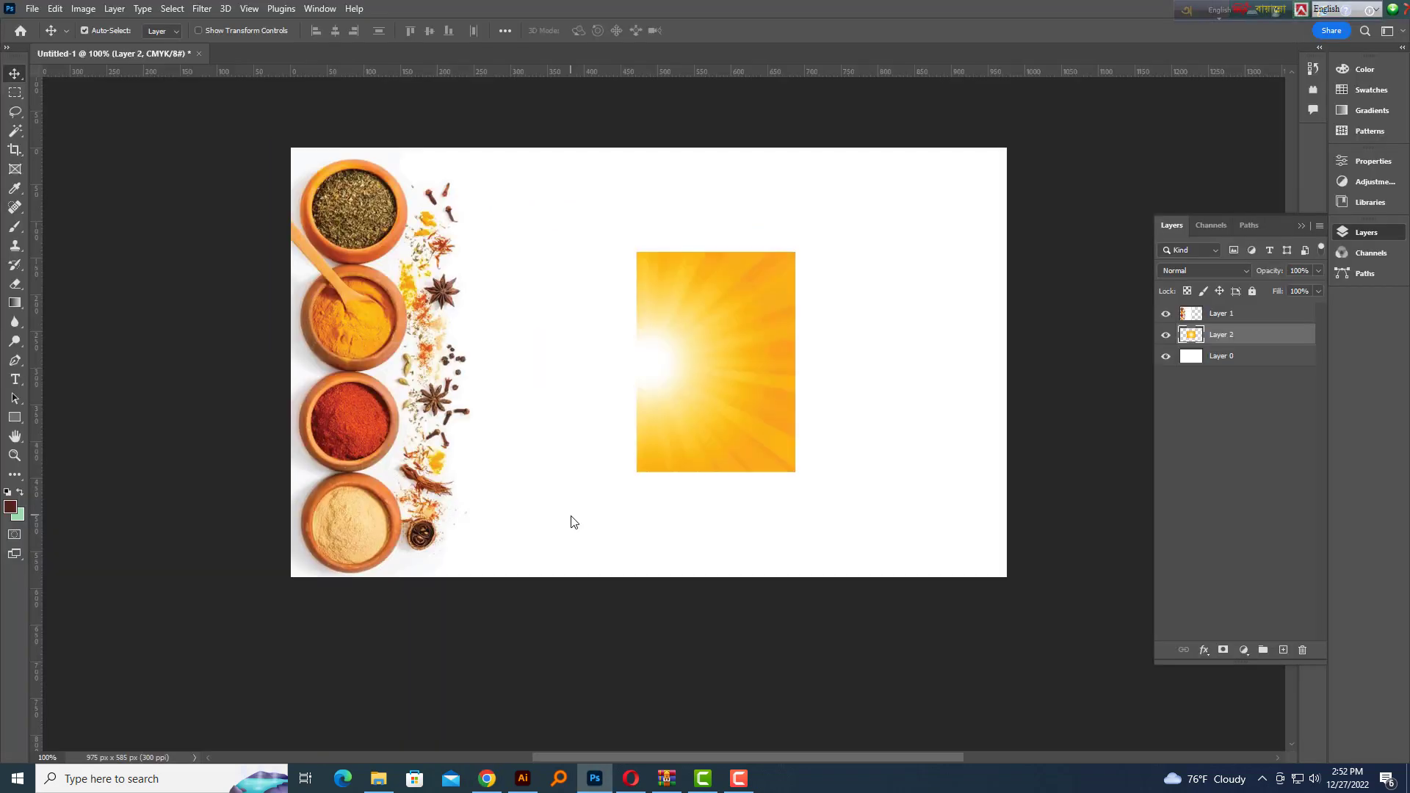
key(ctrl+t)
drag(796, 252, 1108, 126)
drag(905, 285, 1021, 285)
key(ctrl+minus)
key(ctrl+minus)
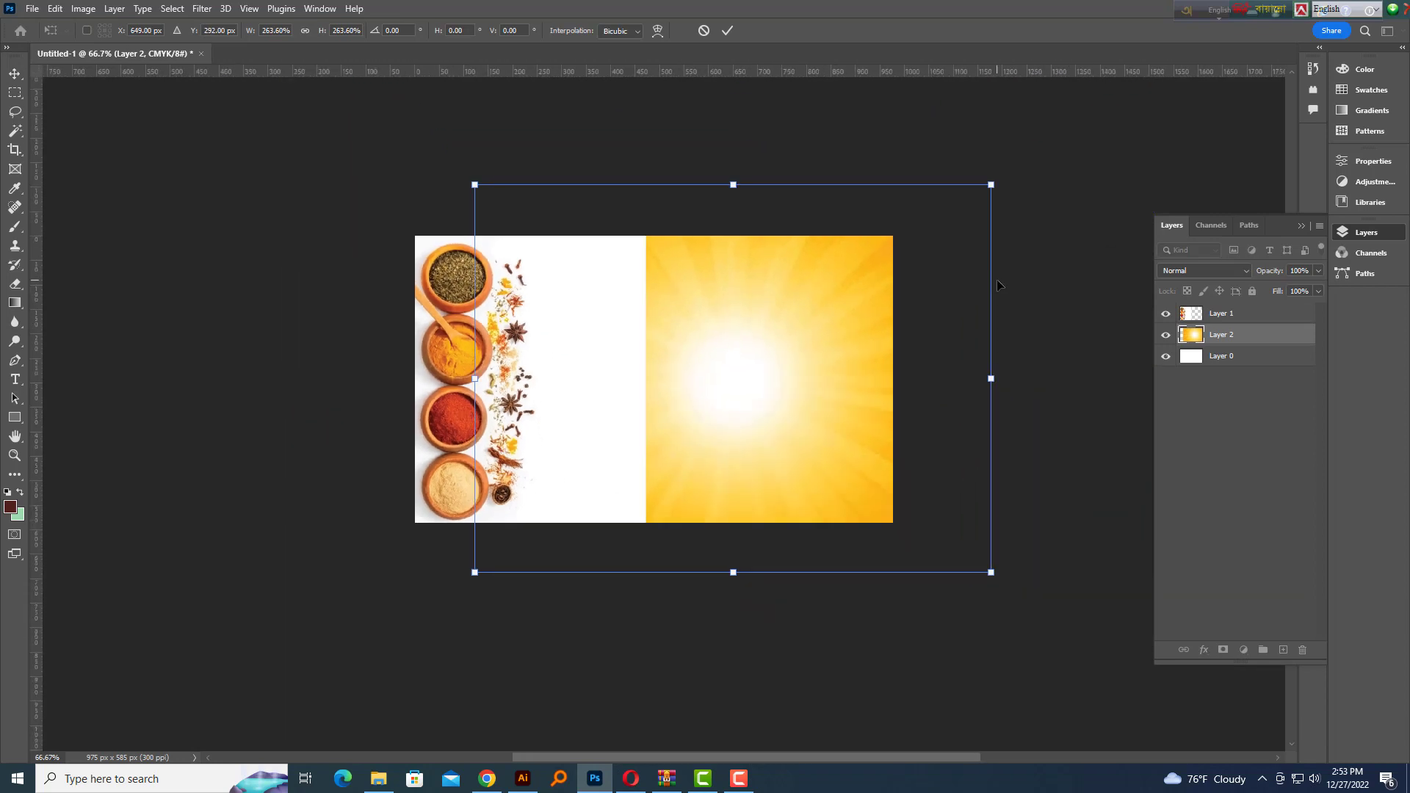
drag(908, 243, 1001, 173)
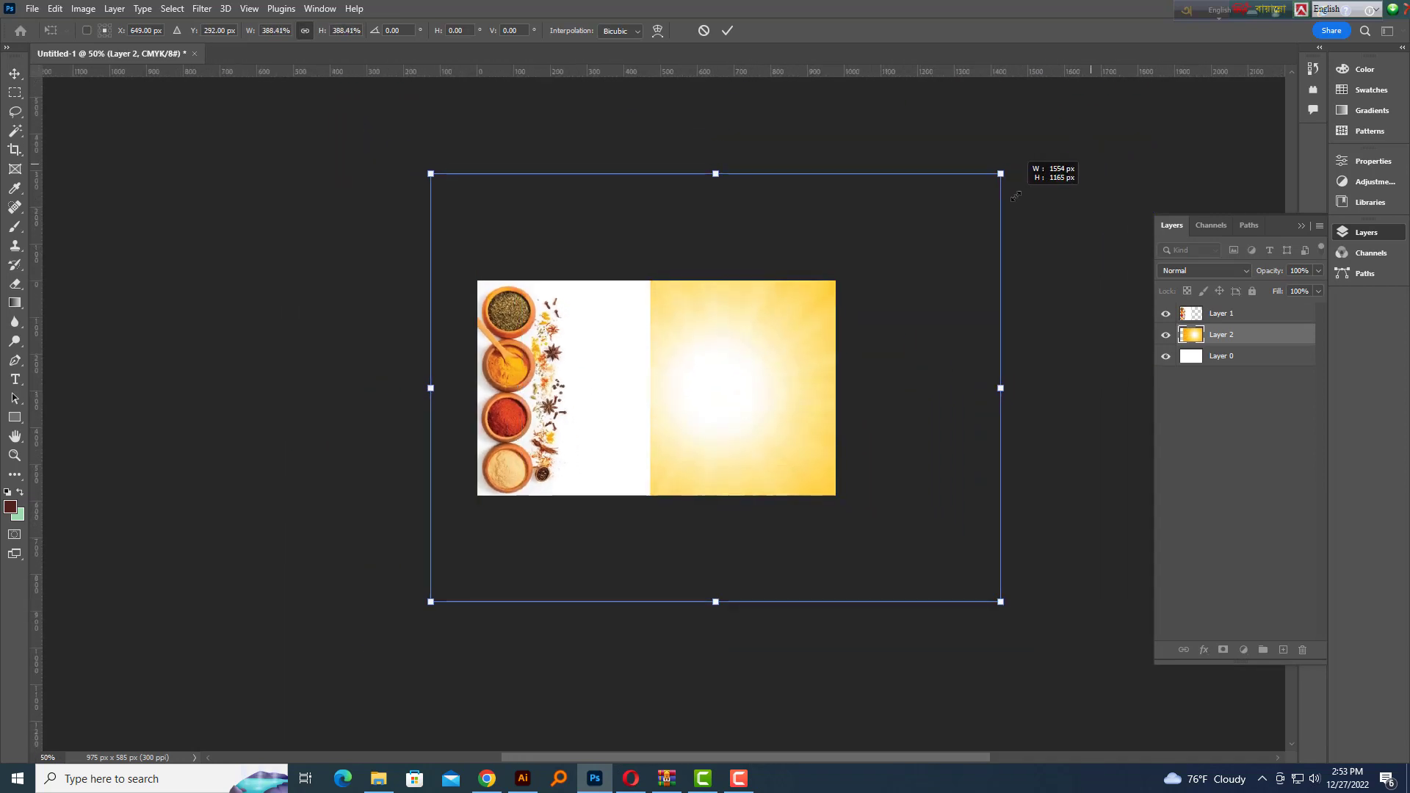
drag(919, 308, 860, 309)
key(Return)
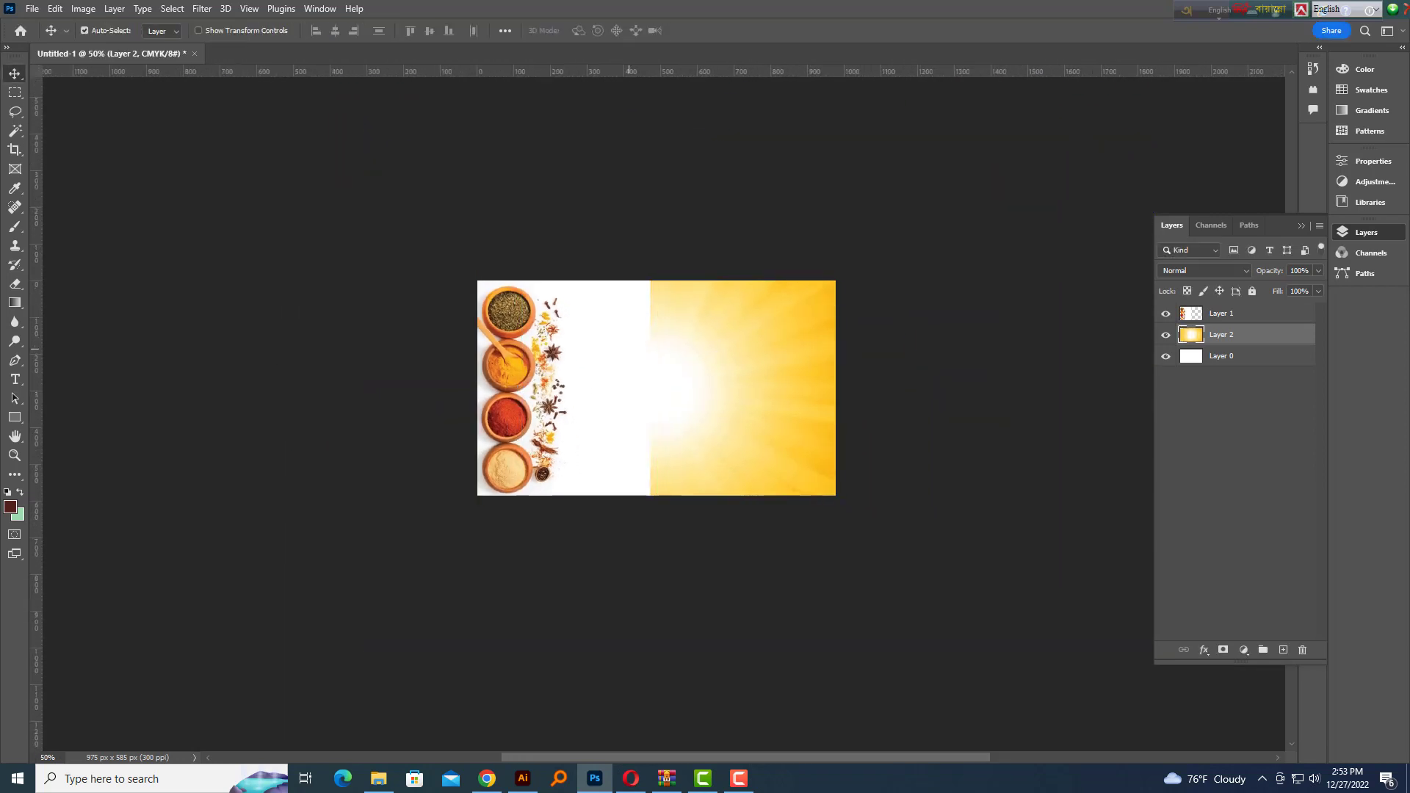
Erase Layer 1's white area and Layer 2's left side with an eraser enlarged to 800
key(e)
click(1247, 308)
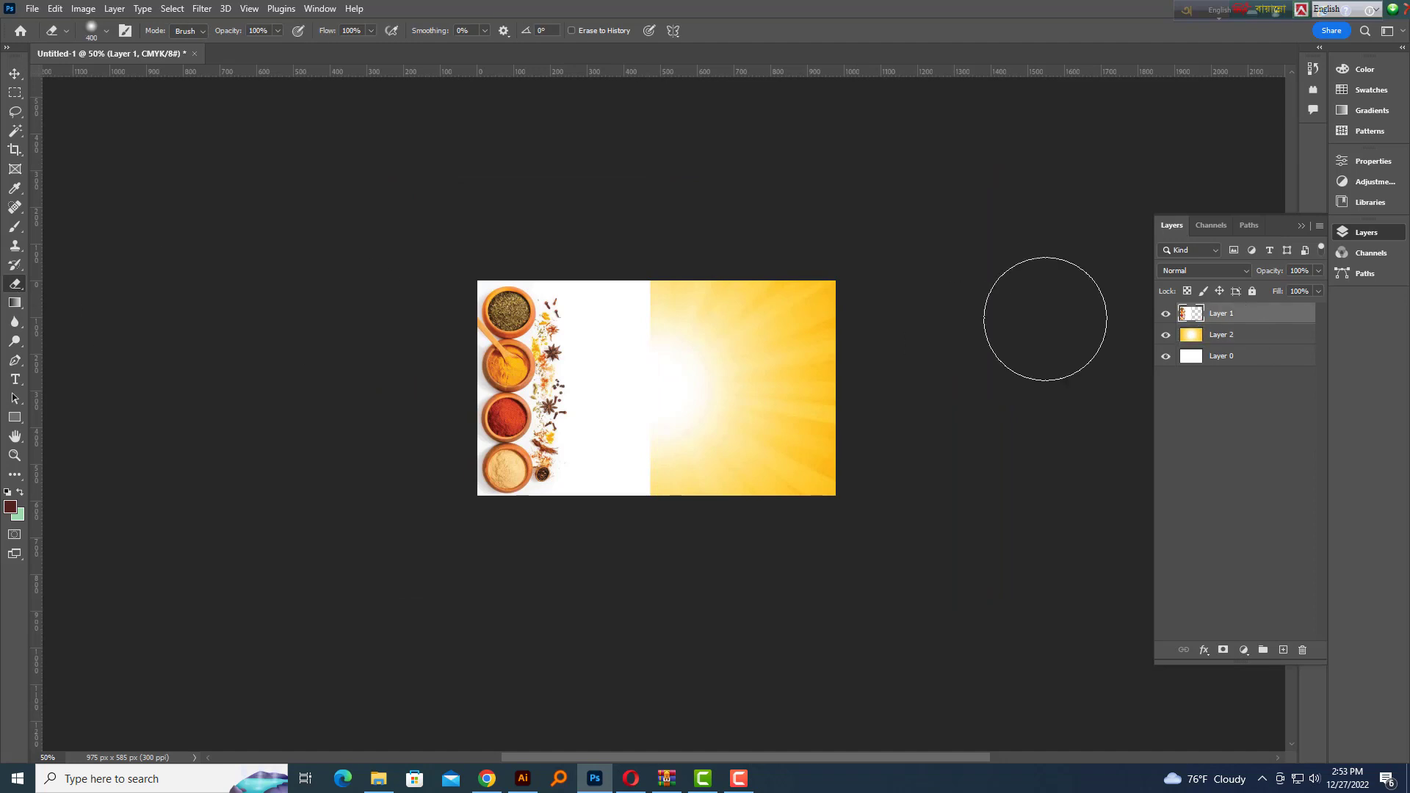
drag(639, 299, 665, 580)
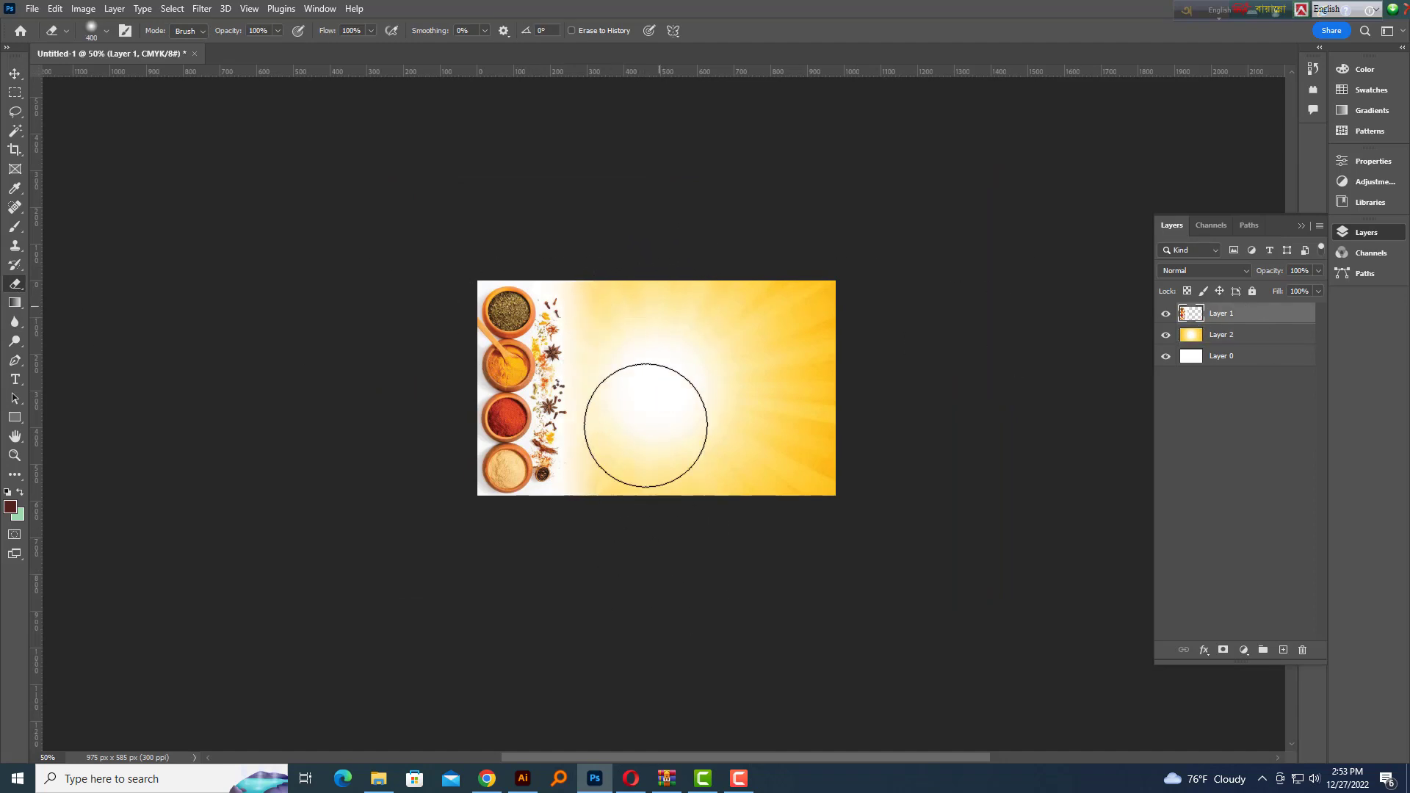
click(1245, 335)
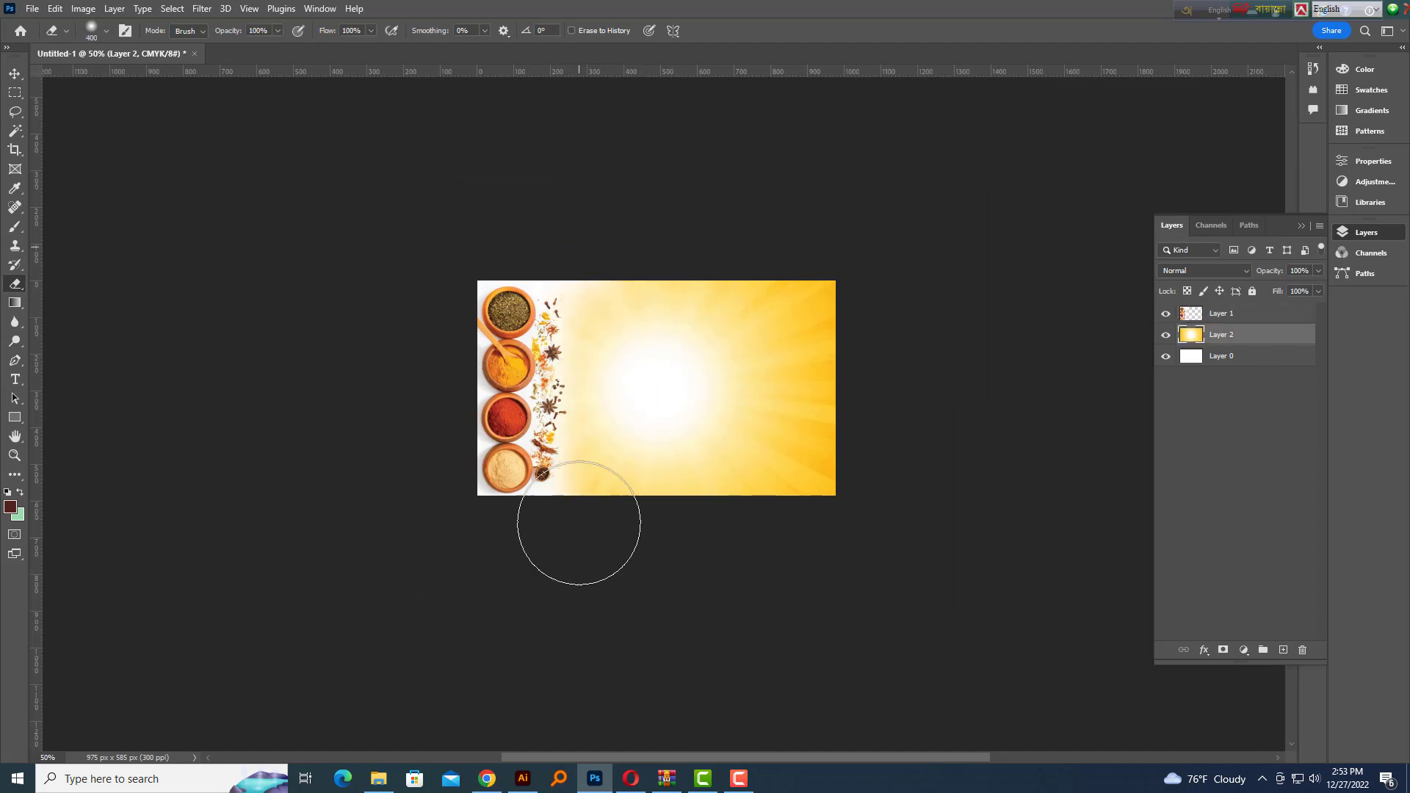
drag(579, 523, 598, 145)
key(bracketright)
key(bracketright)
key(bracketright)
drag(609, 208, 629, 598)
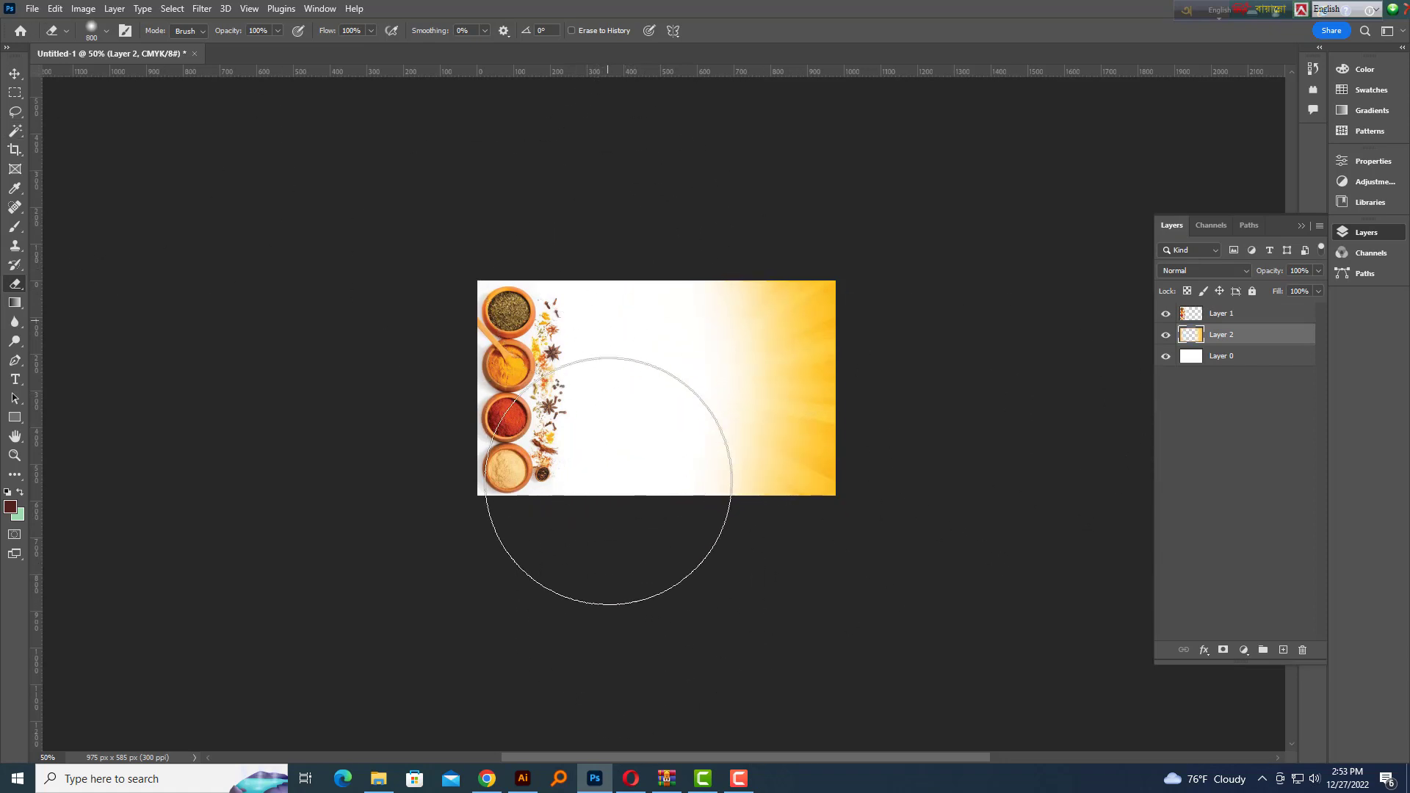
Enlarge the erased sunburst layer again and make the spice photo layer active
key(ctrl+plus)
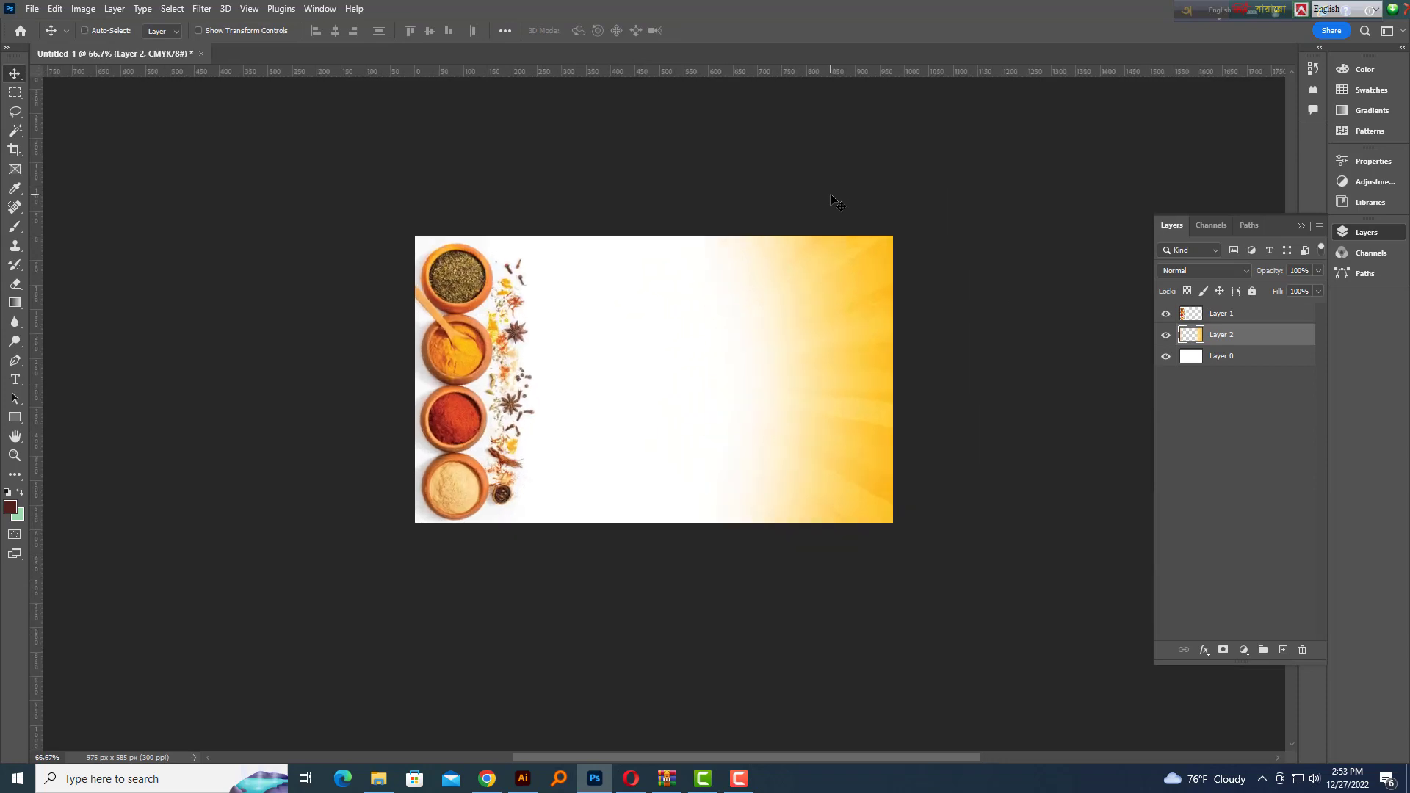
key(ctrl+t)
drag(1034, 93, 1091, 87)
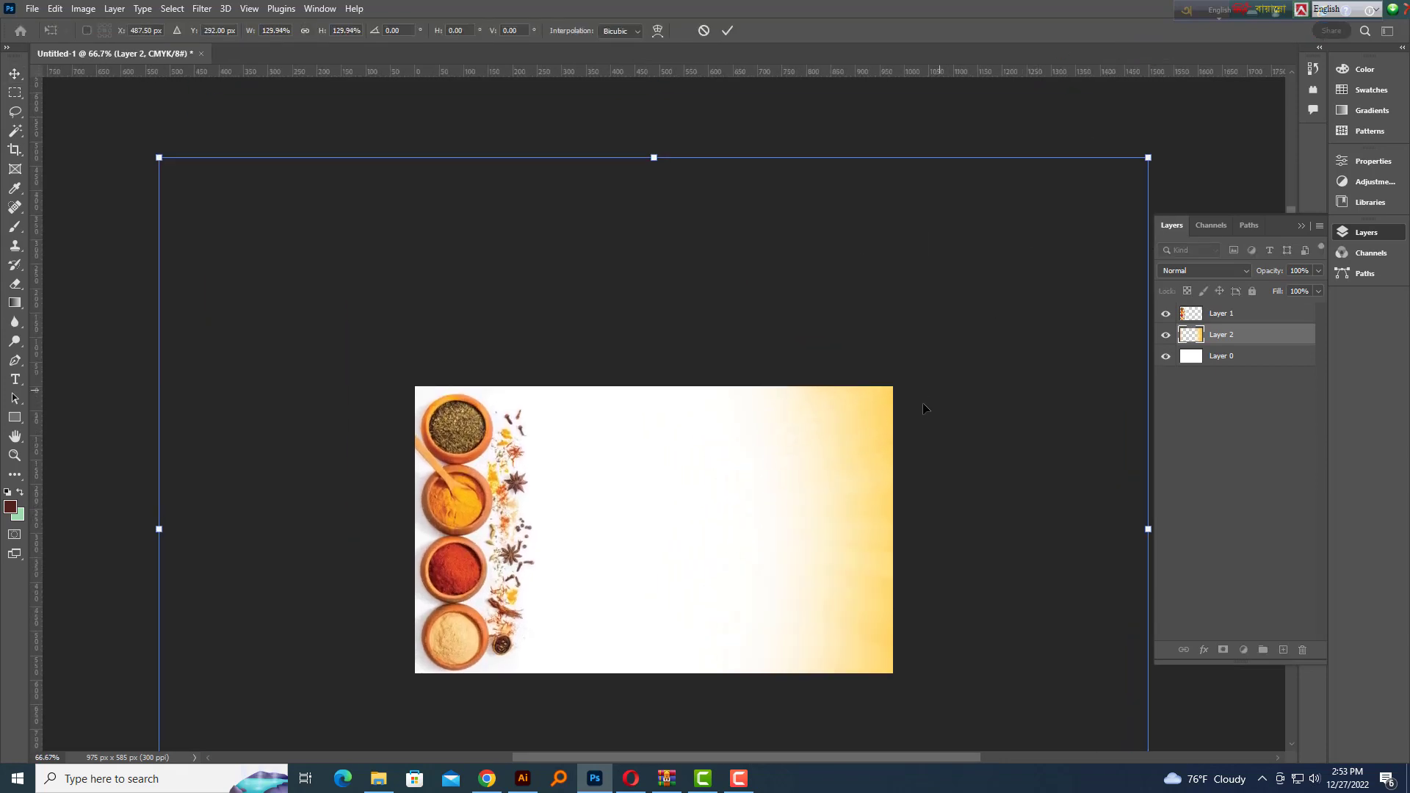
drag(943, 384, 907, 449)
key(Return)
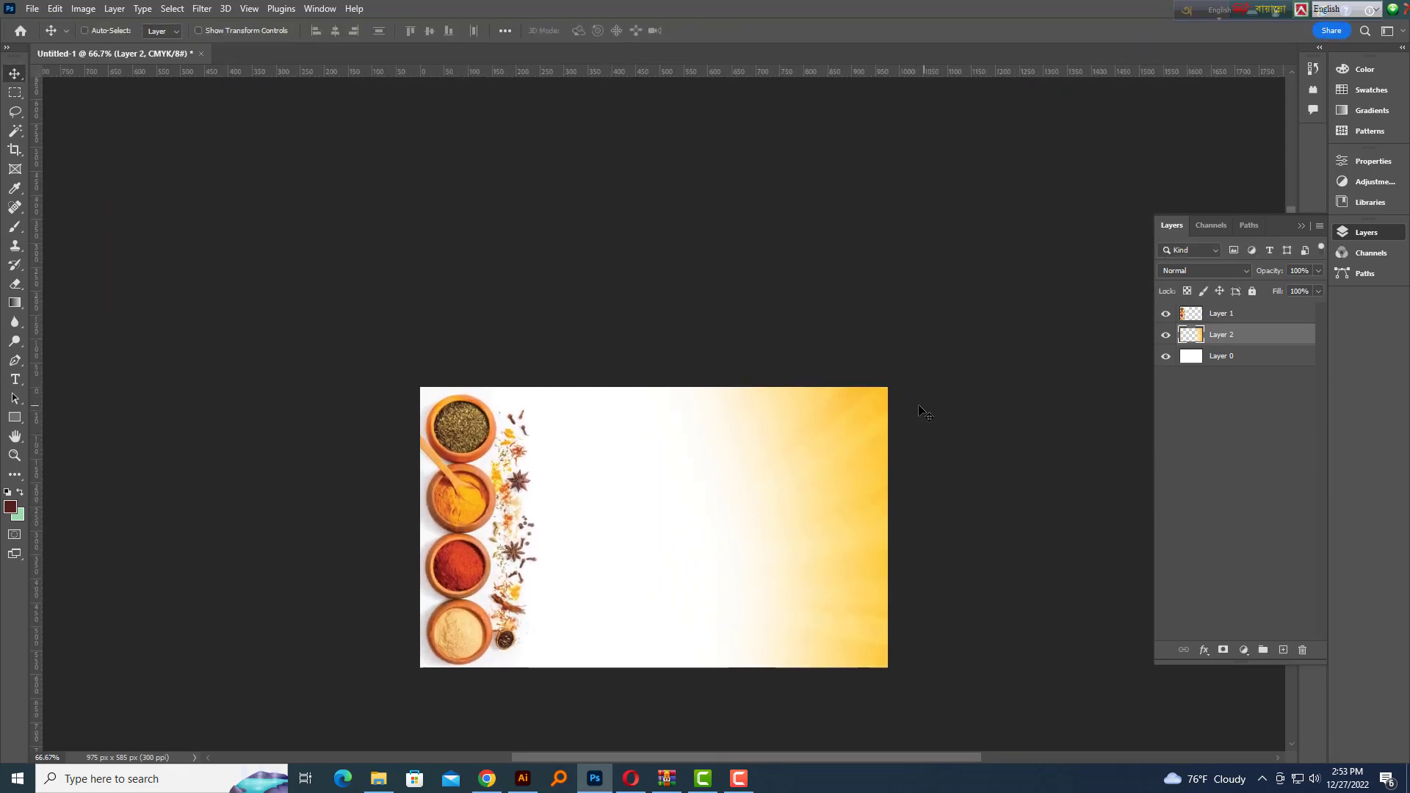
key(ctrl+minus)
key(ctrl+minus)
key(ctrl+plus)
key(ctrl+plus)
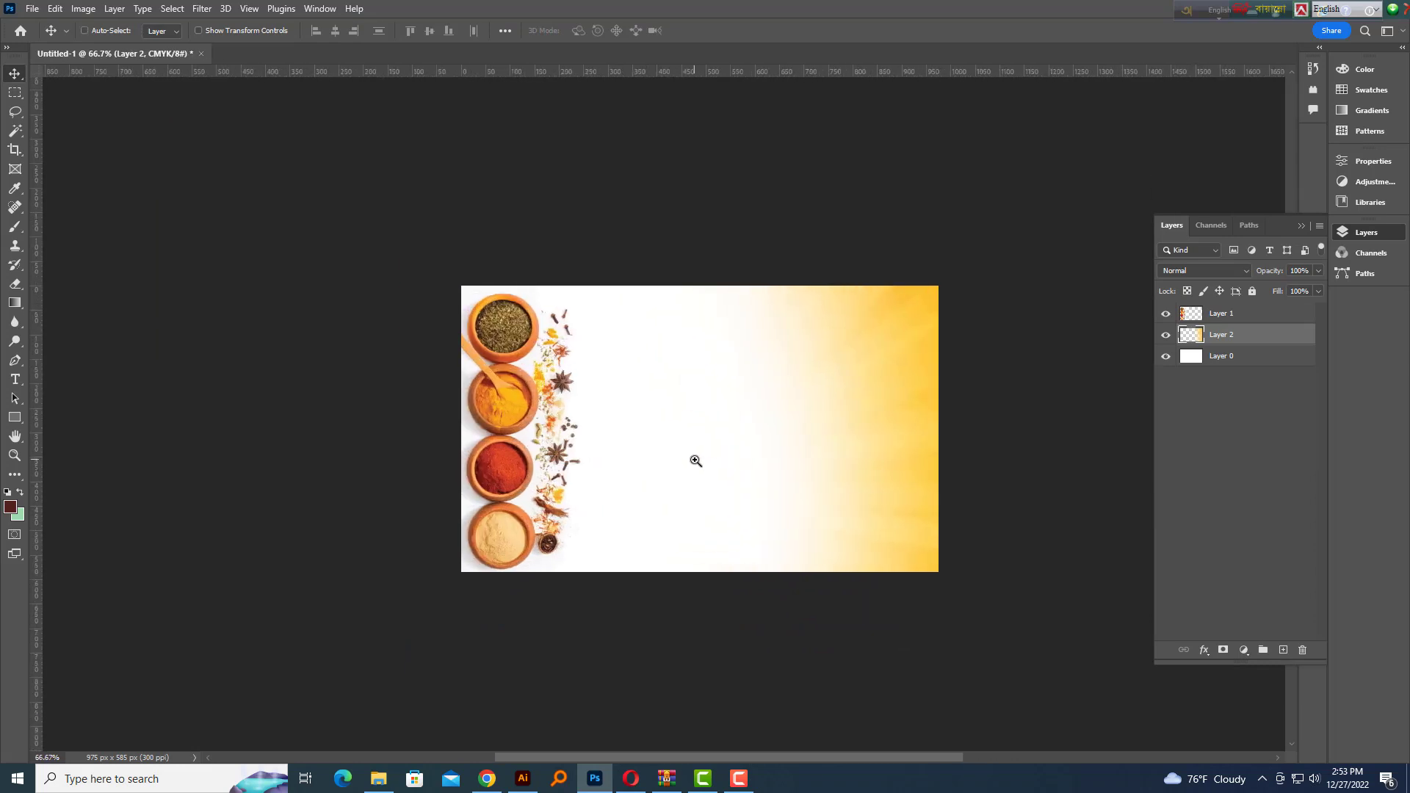
key(ctrl+plus)
click(407, 501)
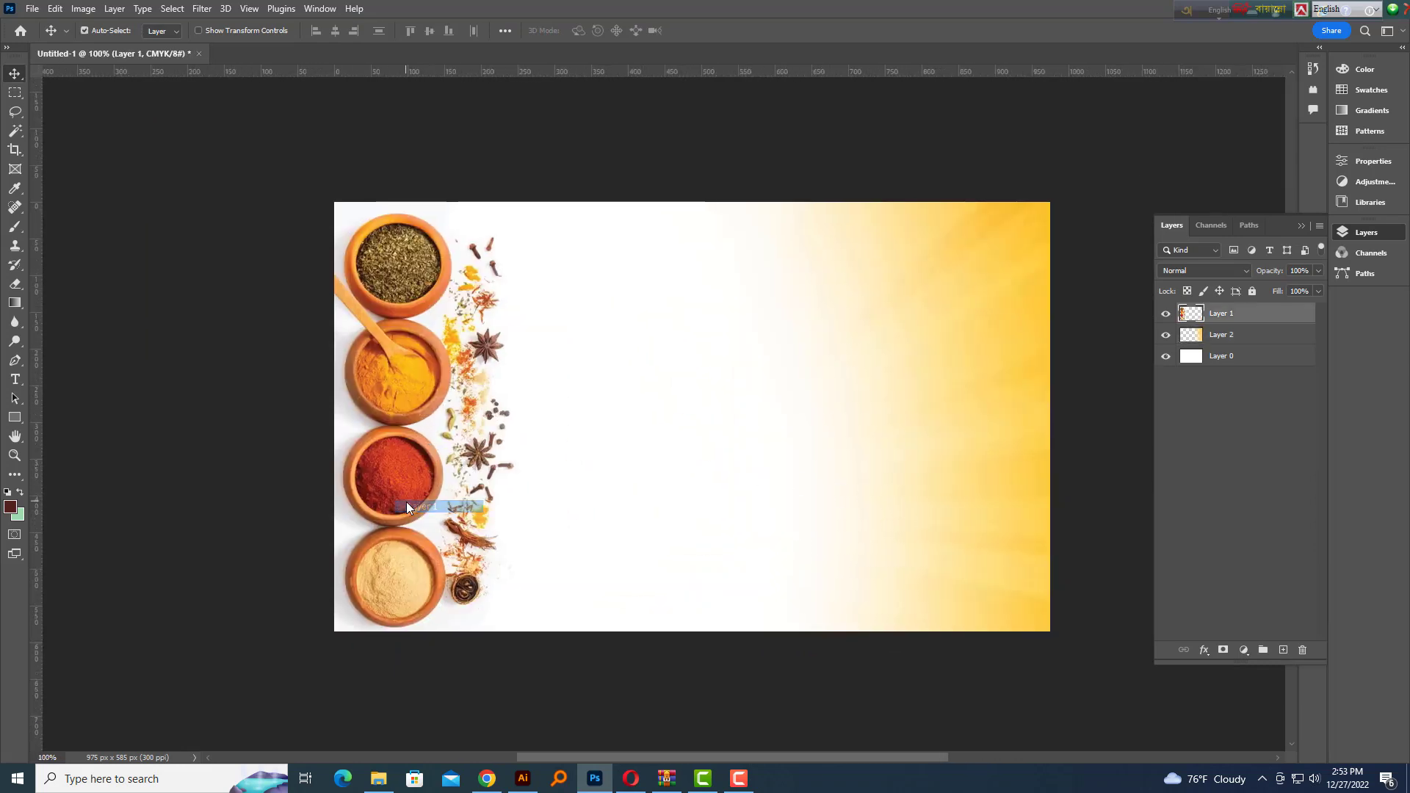
Save to the computer, creating a 27-12-2022 folder inside H:\December-2022
key(ctrl+s)
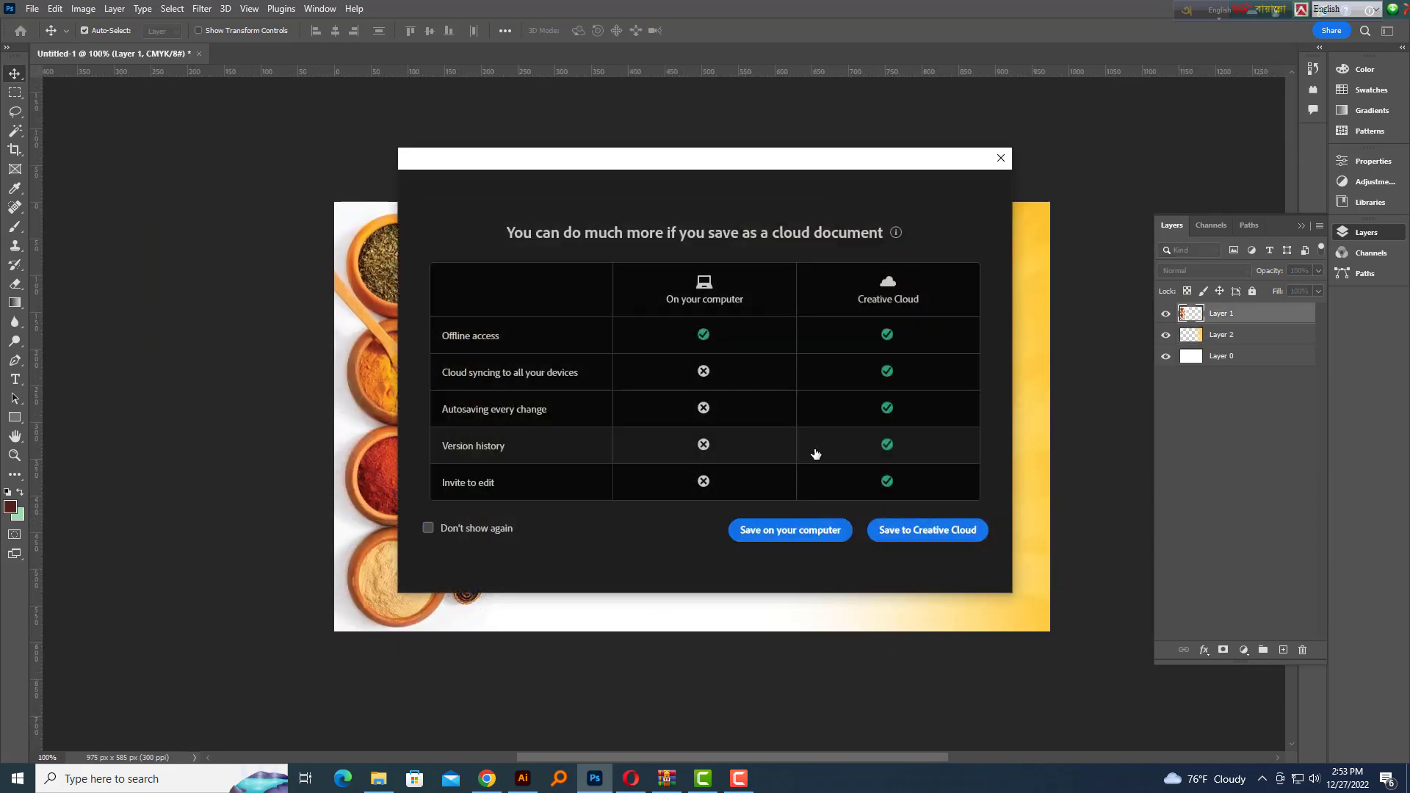
click(790, 531)
click(73, 531)
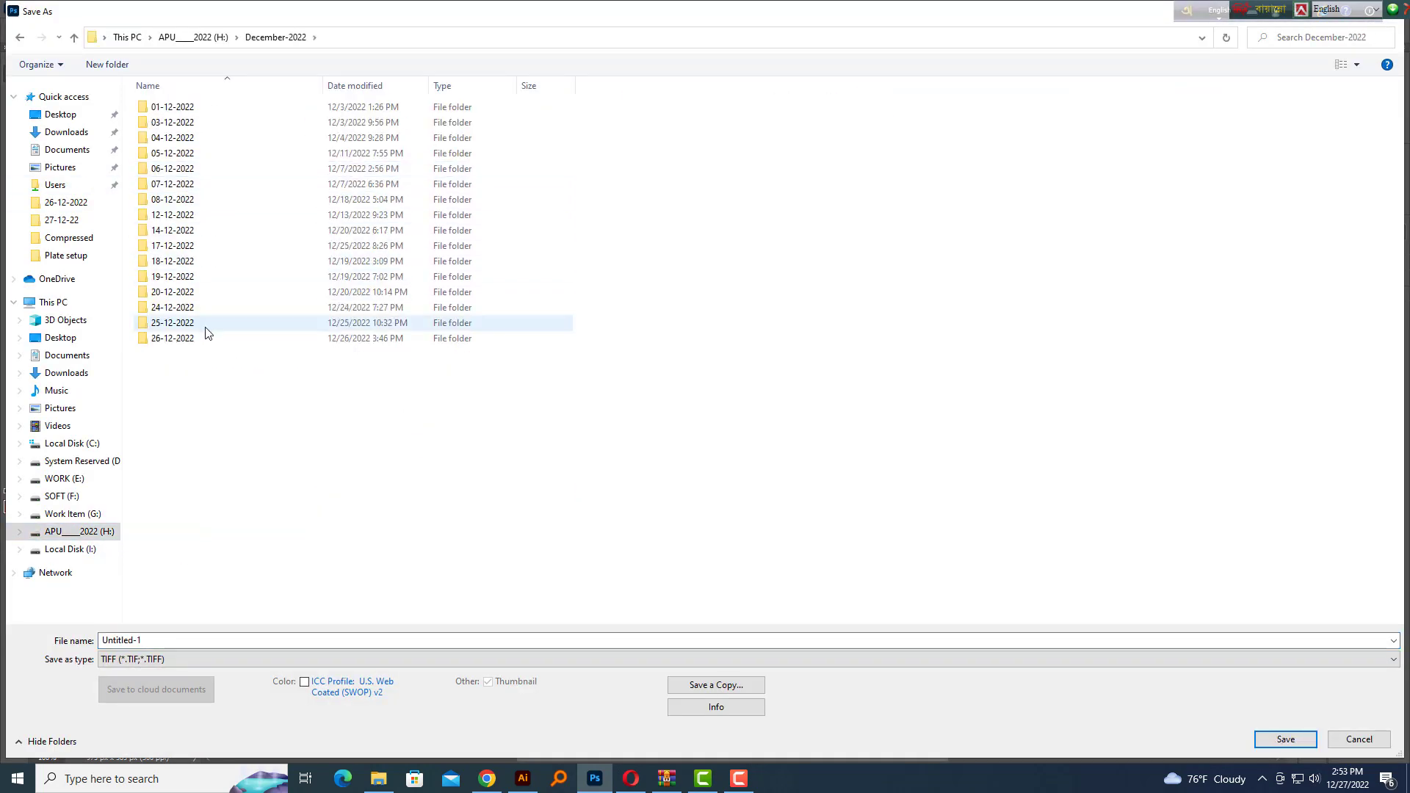
right_click(394, 383)
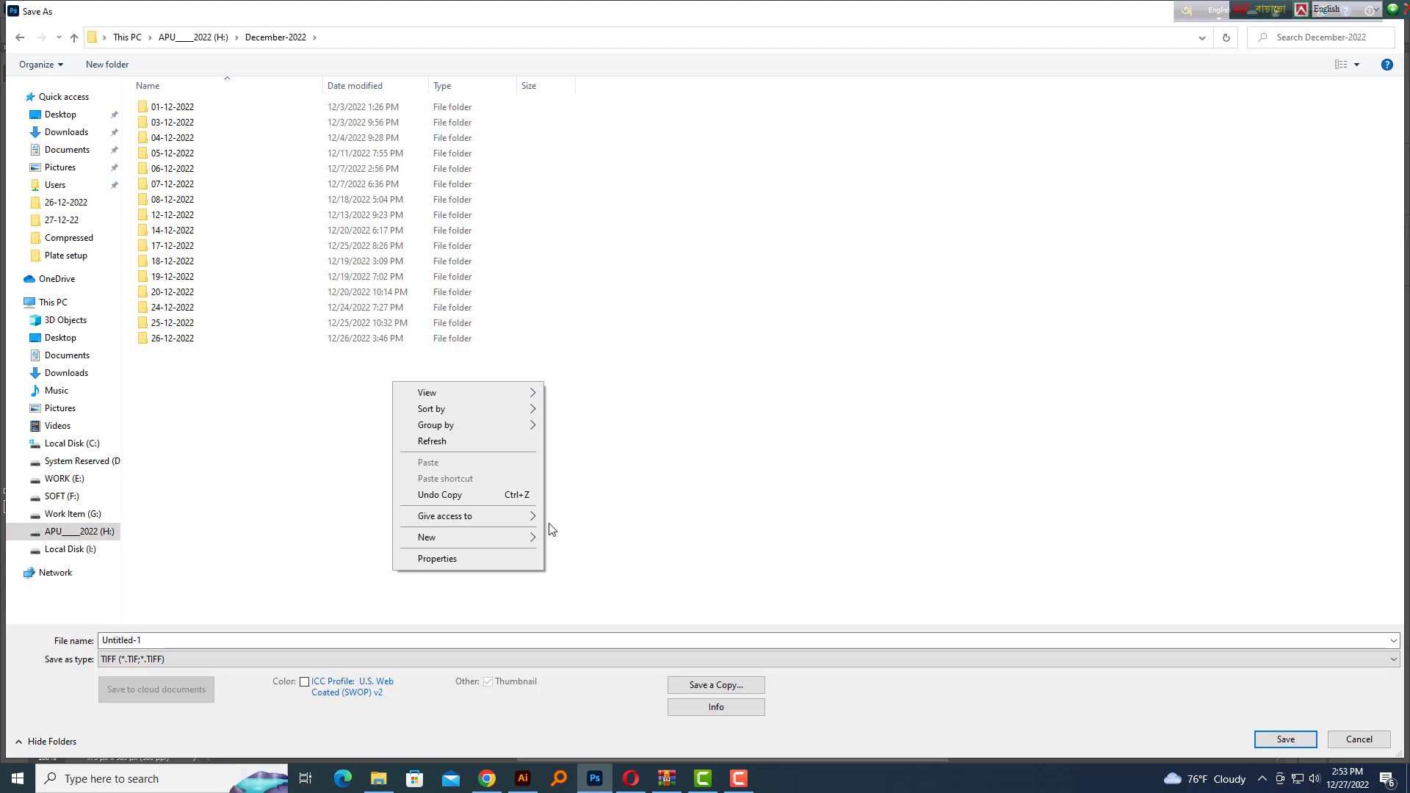
click(628, 554)
key(Escape)
right_click(314, 444)
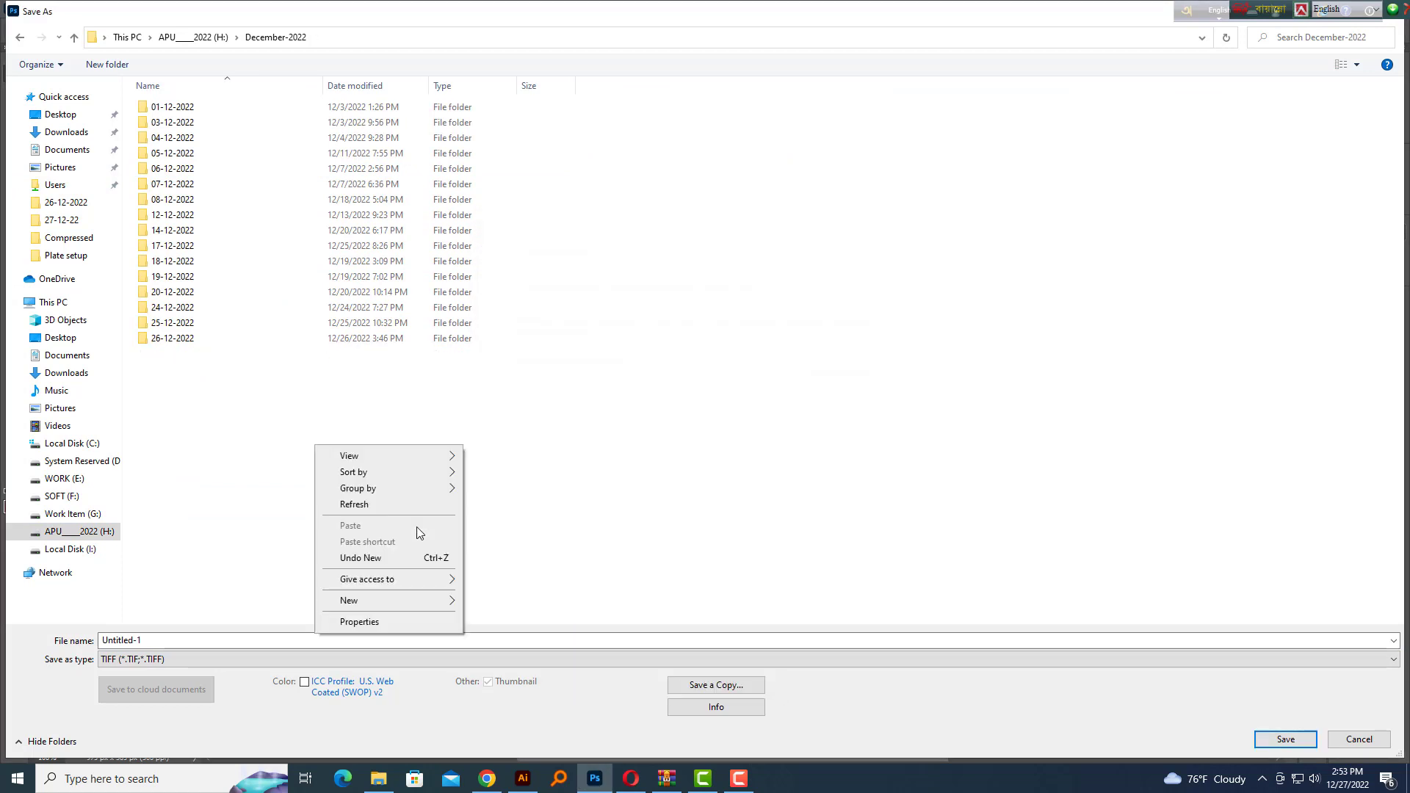
mouse_move(449, 599)
click(521, 592)
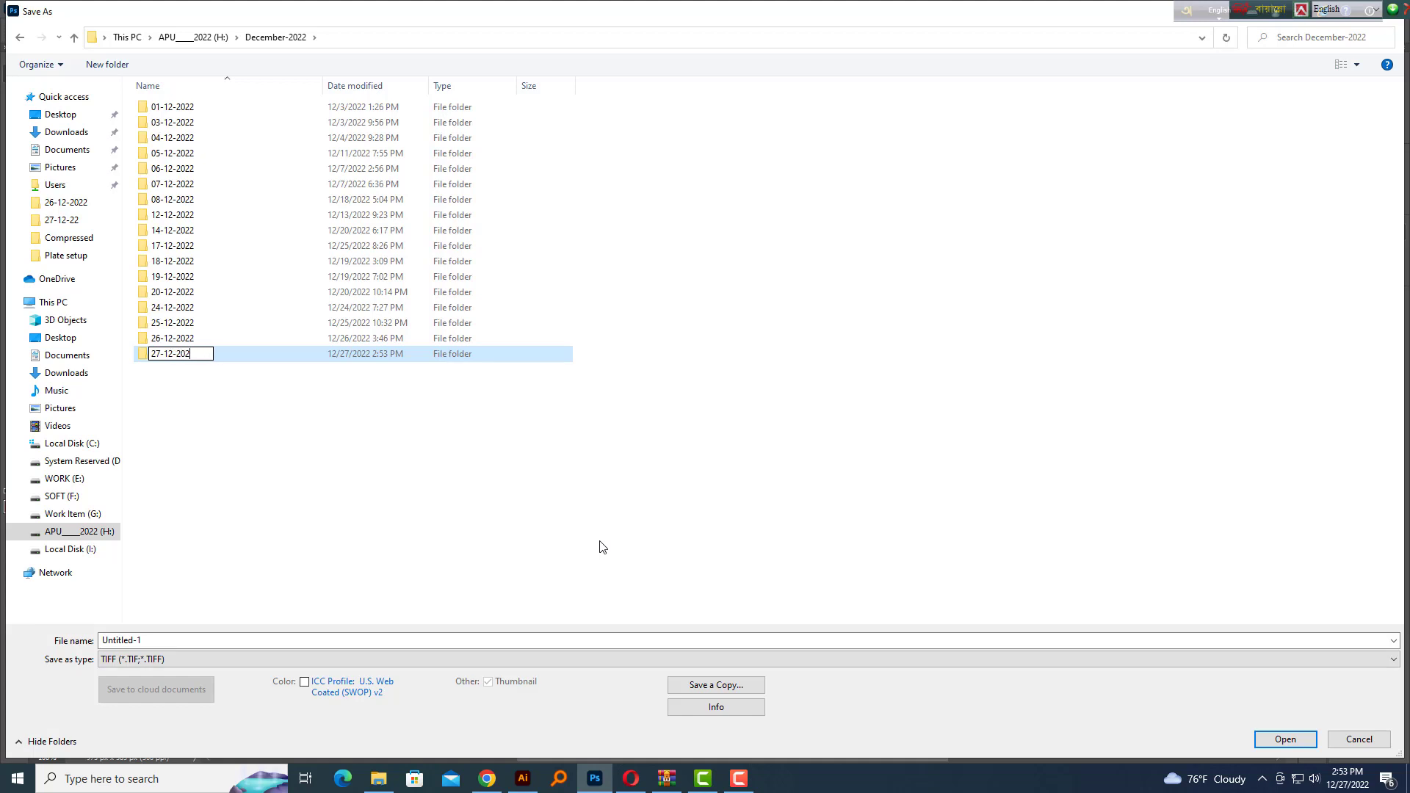
key(Return)
key(Return)
click(128, 640)
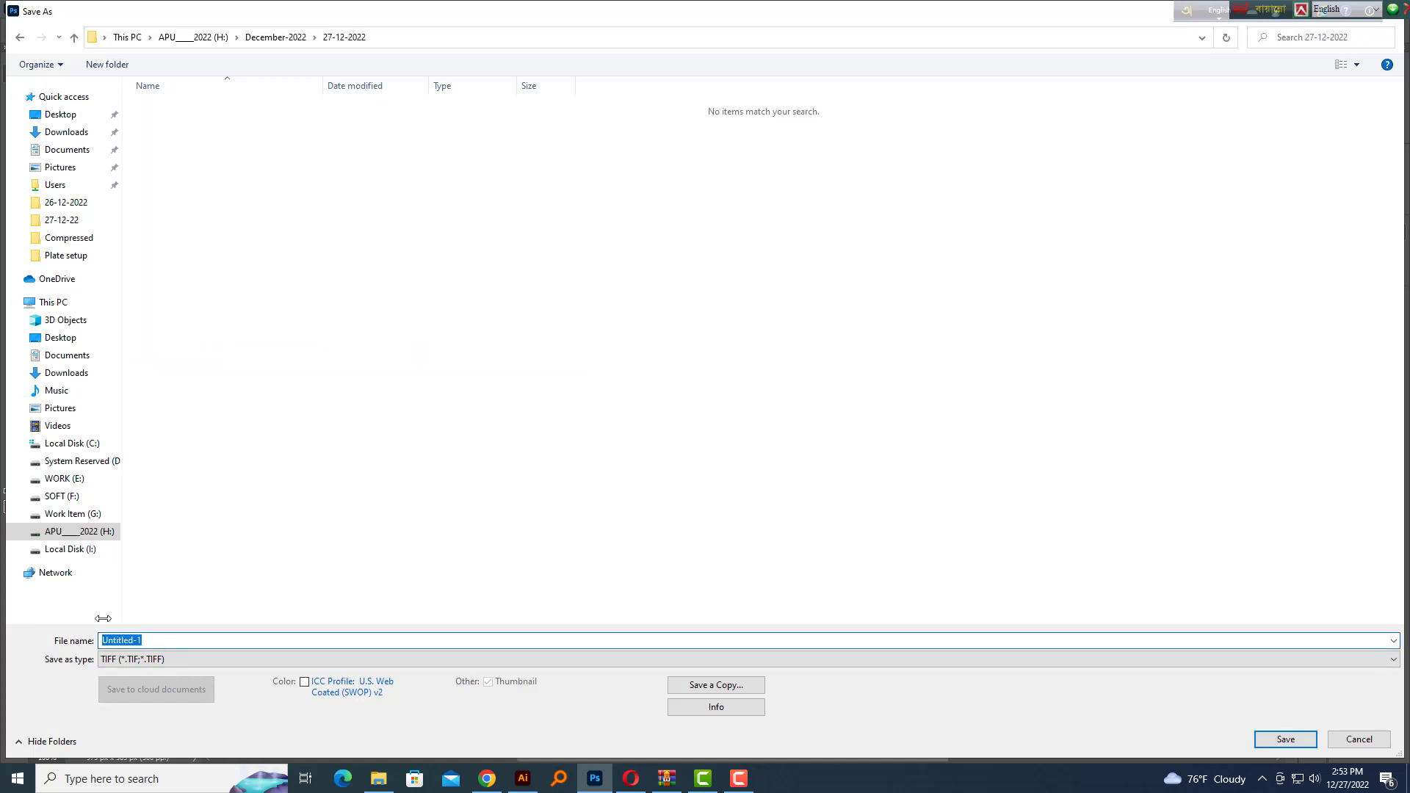
Create a spice-mill subfolder inside it and save the design there as V card.tif
right_click(352, 257)
mouse_move(466, 412)
click(544, 408)
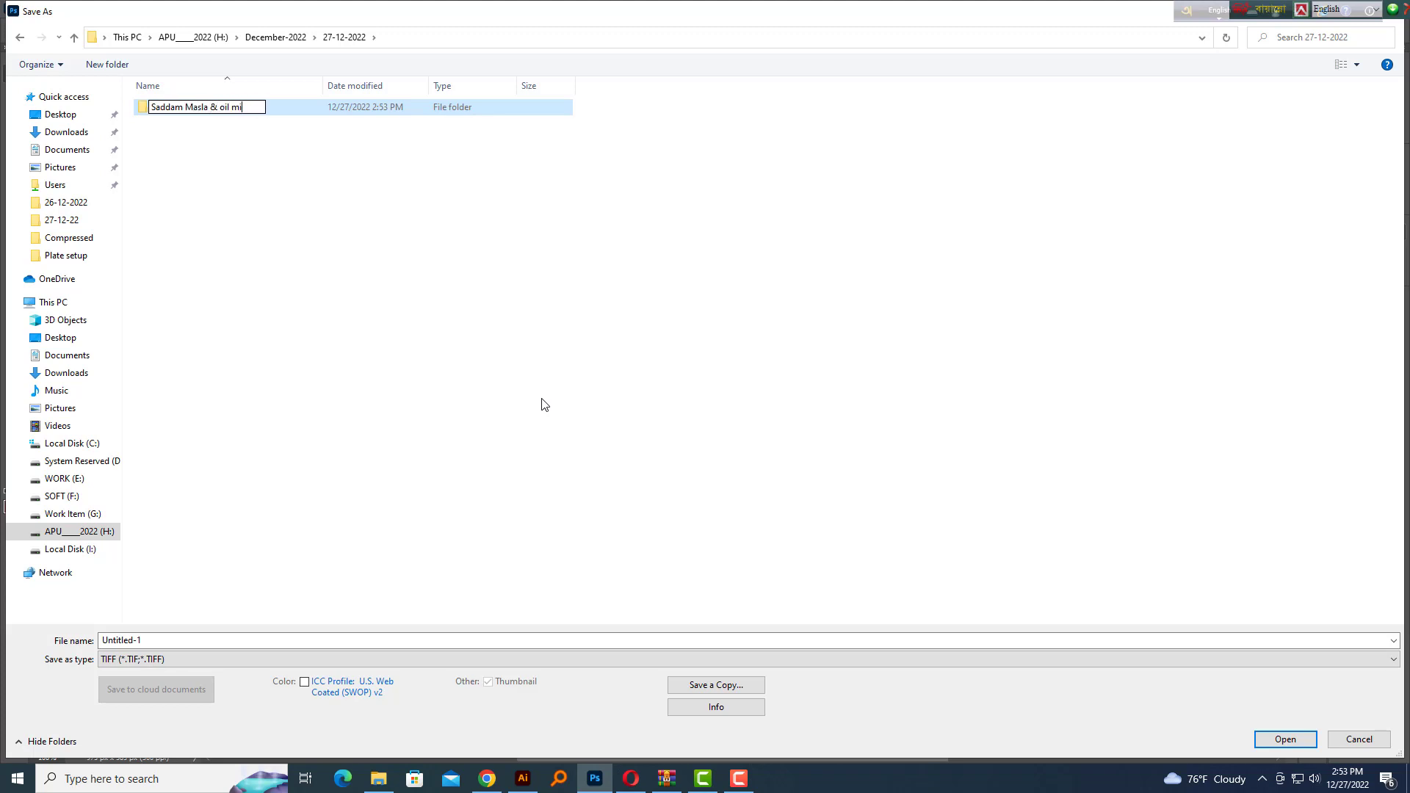
key(Return)
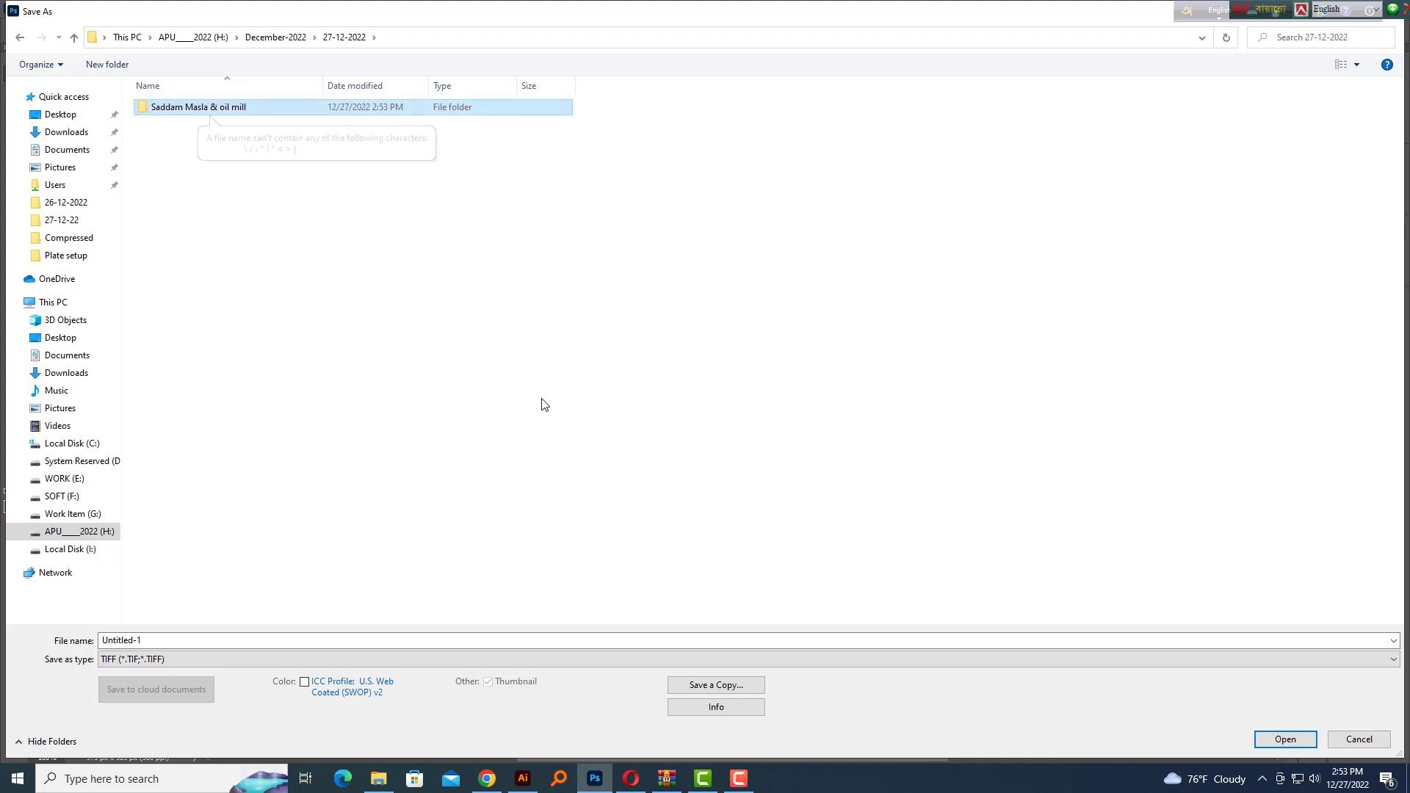
key(Return)
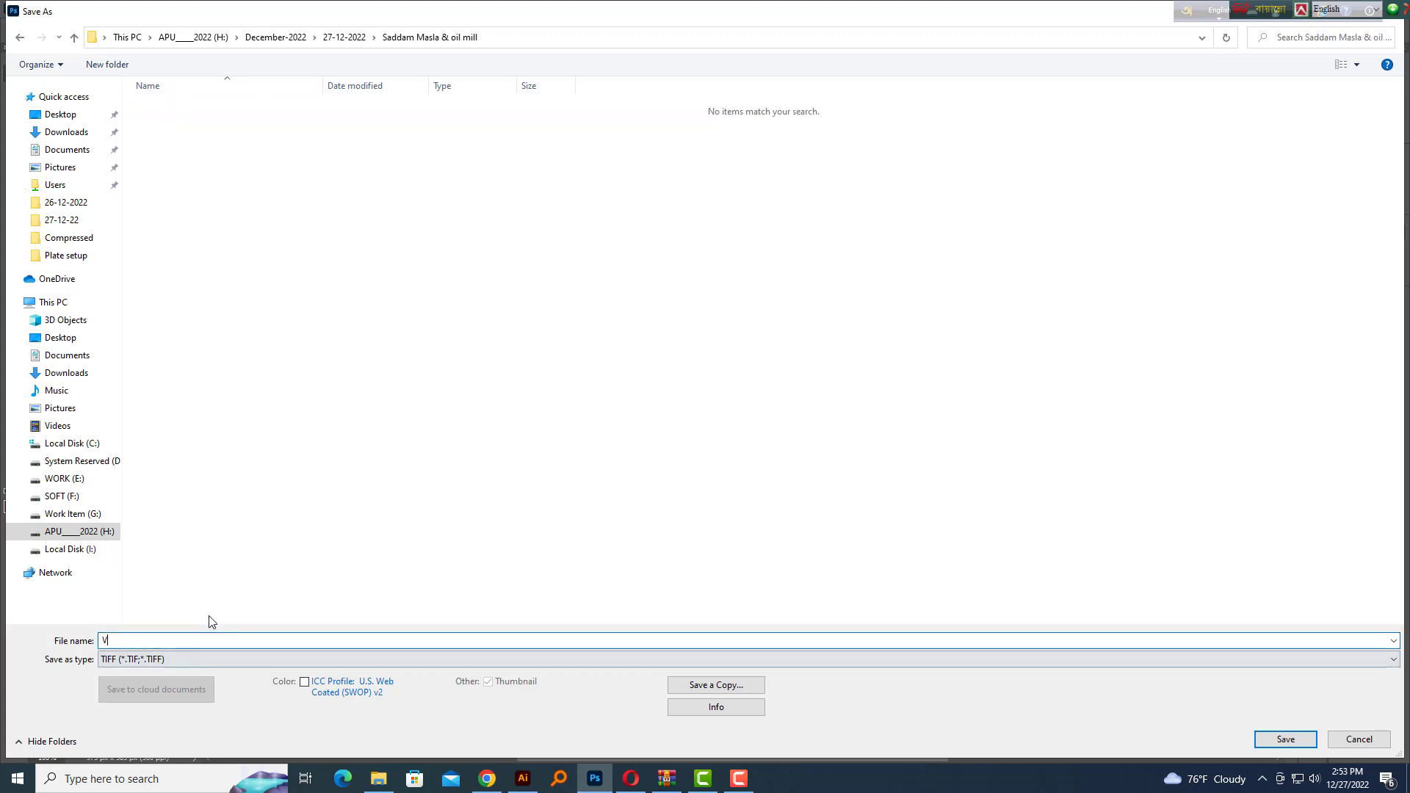
text(card)
key(Return)
key(Return)
key(Return)
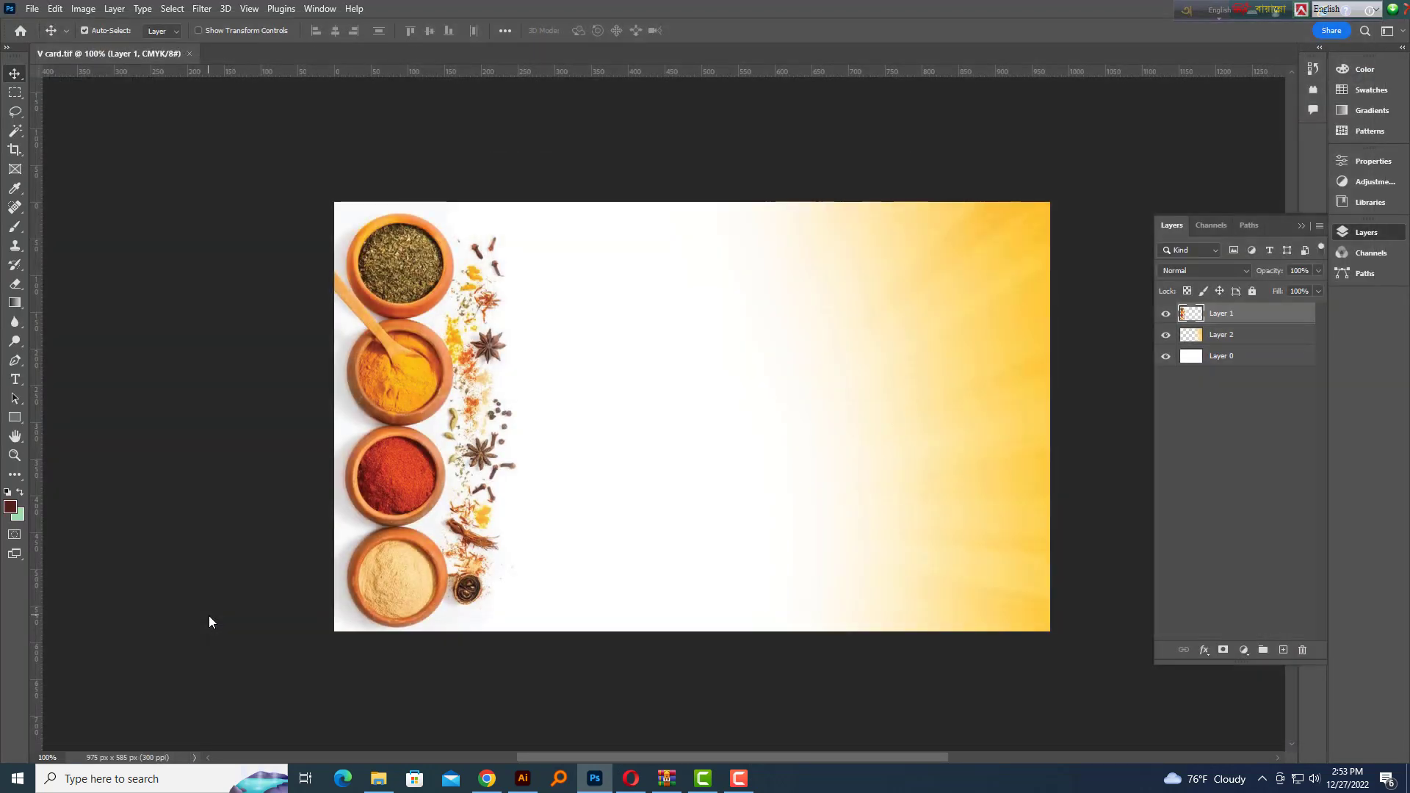
On the Illustrator signboard, start placing an image and browse to H: > December-2022
key(ctrl+minus)
key(ctrl+minus)
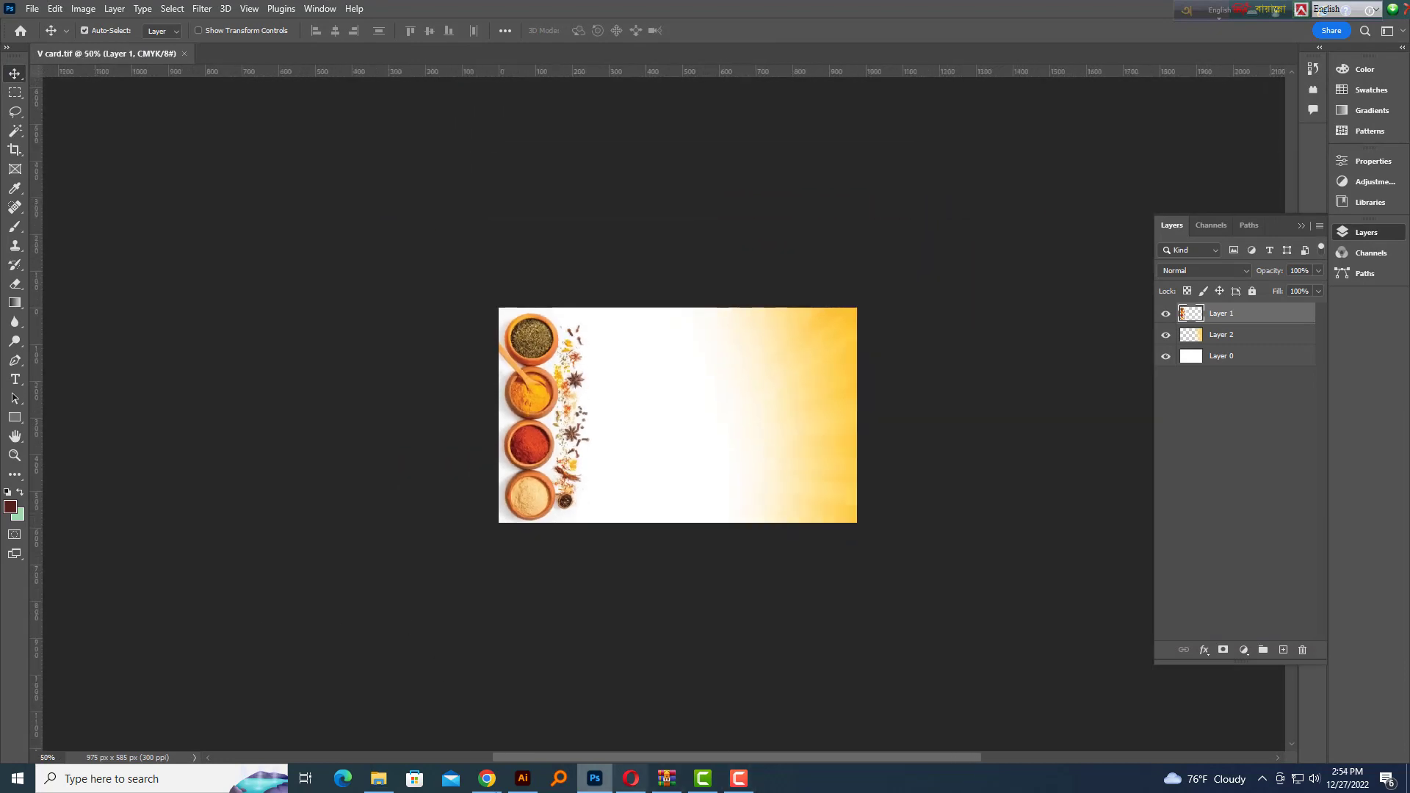
click(522, 778)
scroll(771, 435, down, 2)
click(71, 10)
click(226, 275)
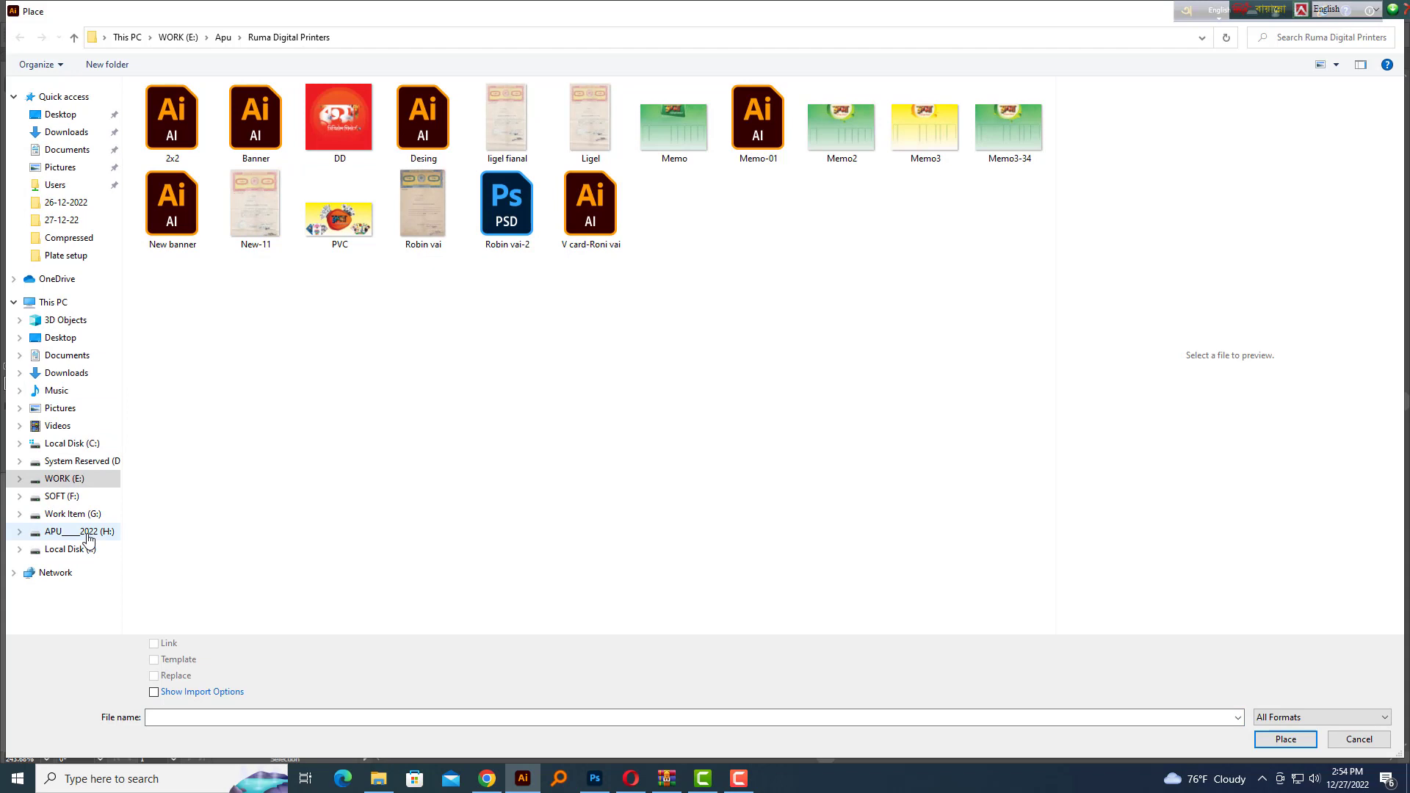
click(79, 532)
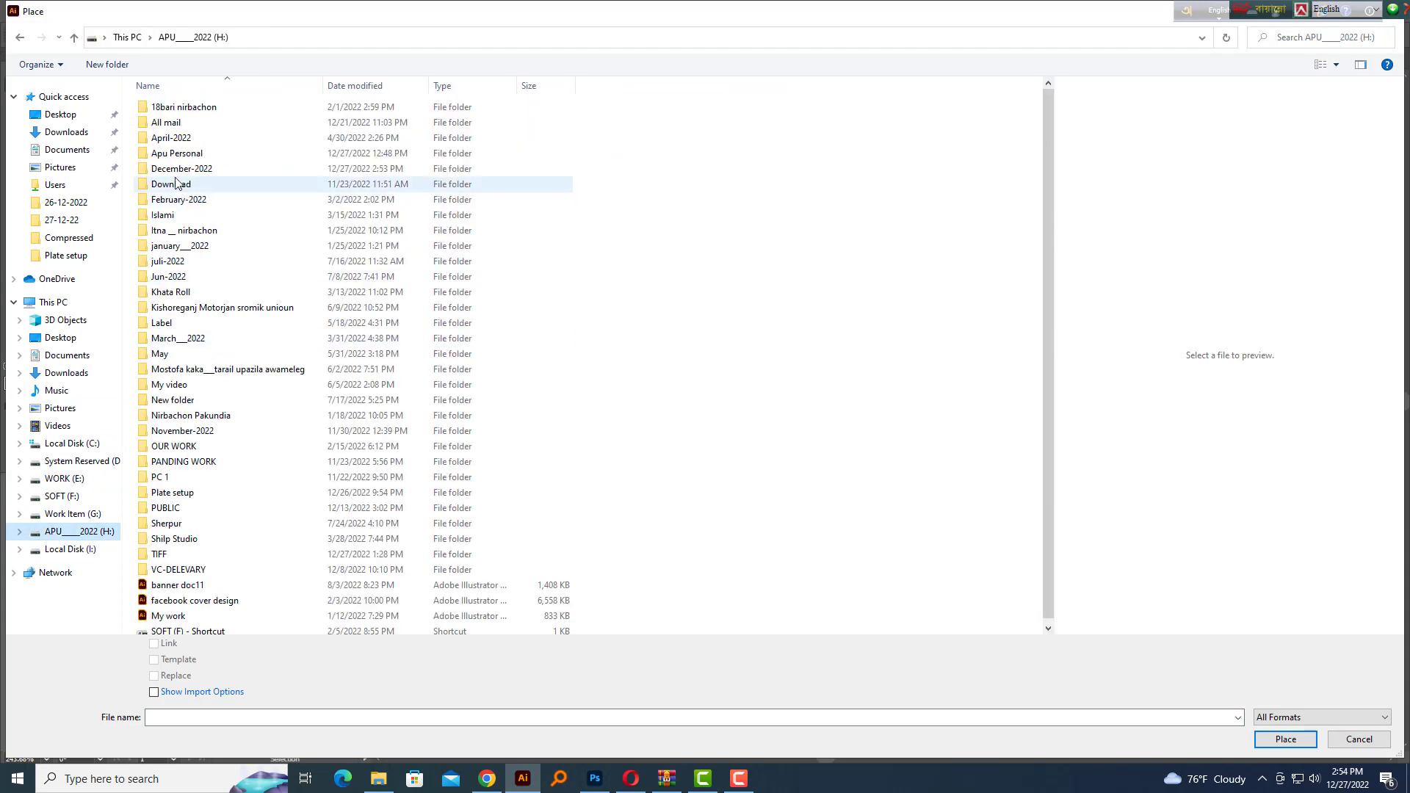
double_click(177, 168)
Place V card from 27-12-2022 > Saddam Masla & oil mill onto the artboard
click(163, 355)
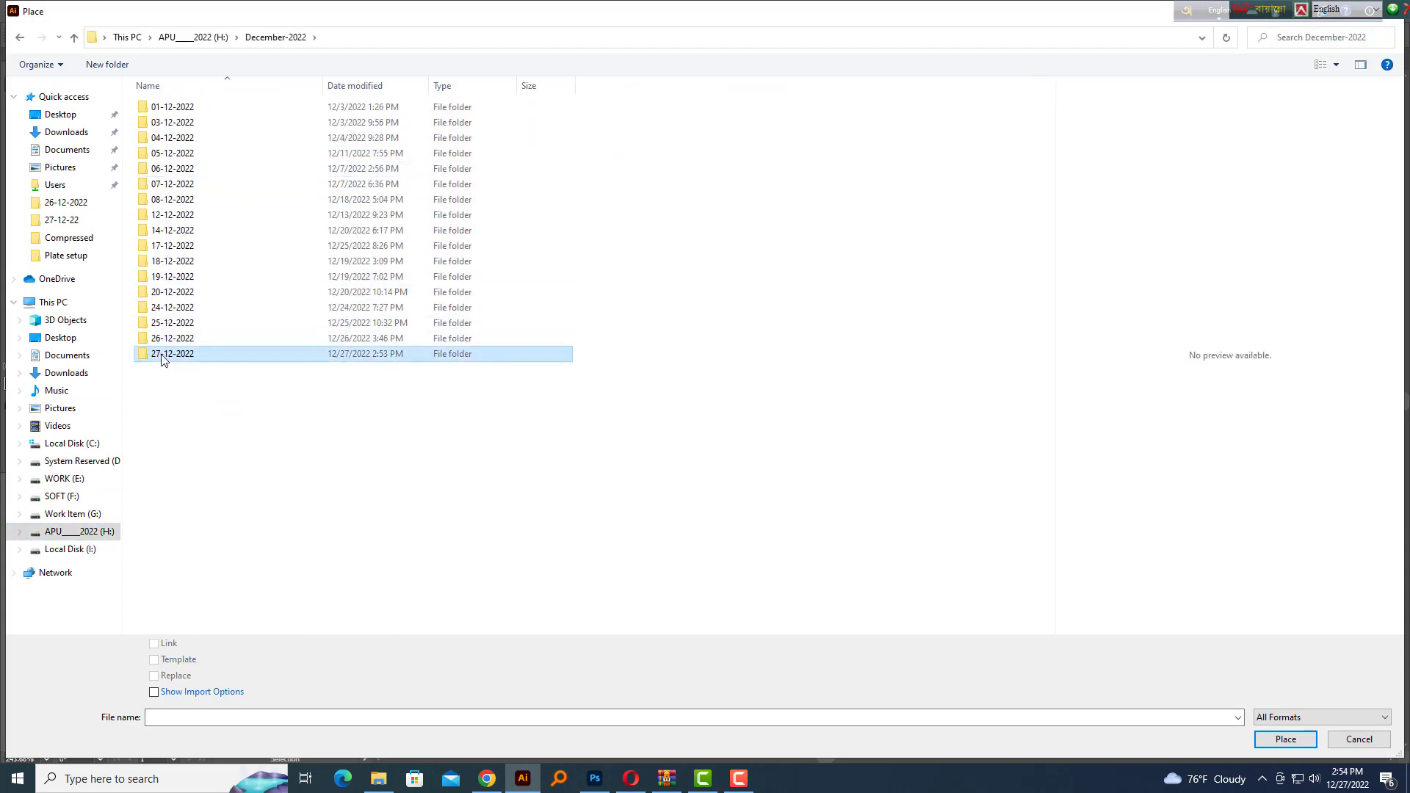
double_click(162, 356)
double_click(225, 116)
double_click(179, 140)
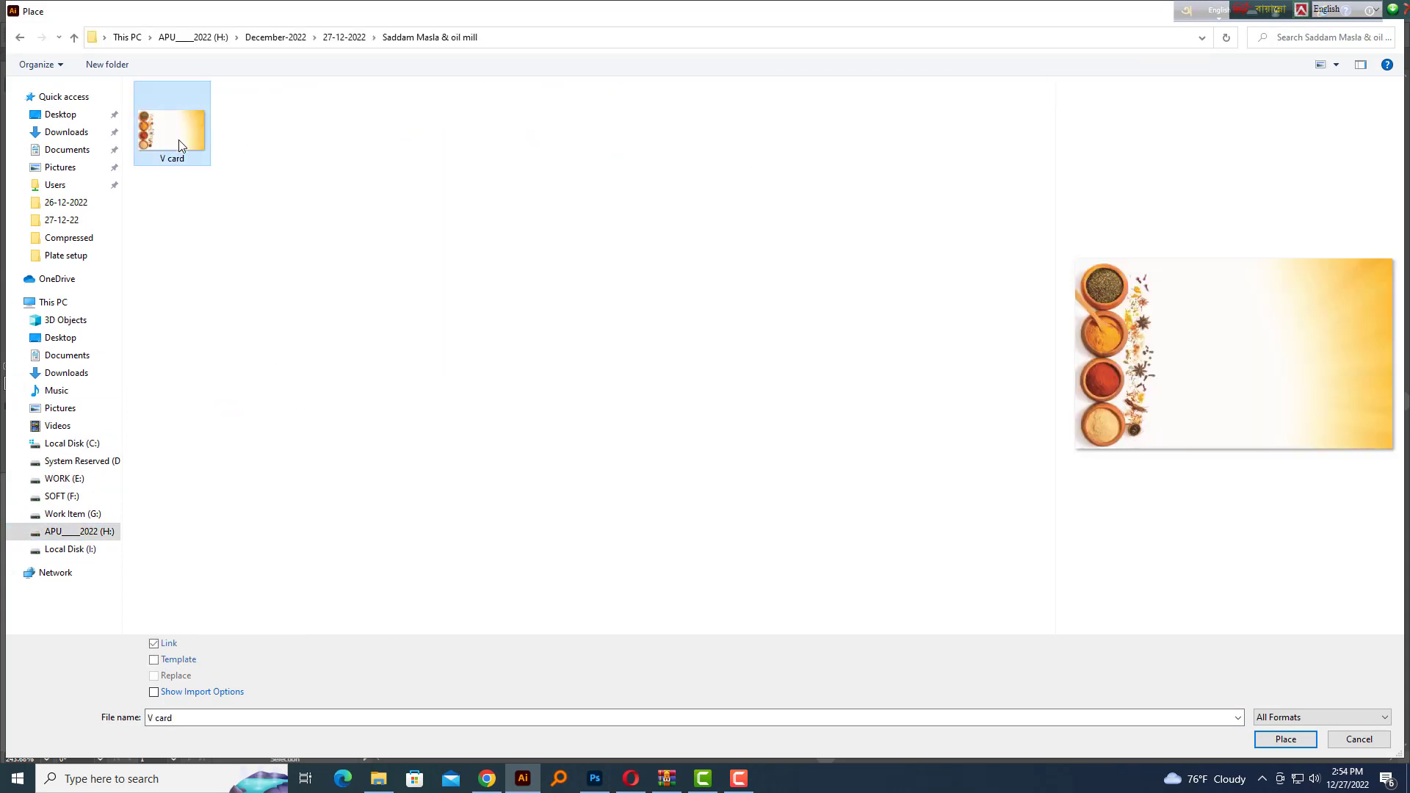
click(467, 334)
drag(574, 401, 526, 335)
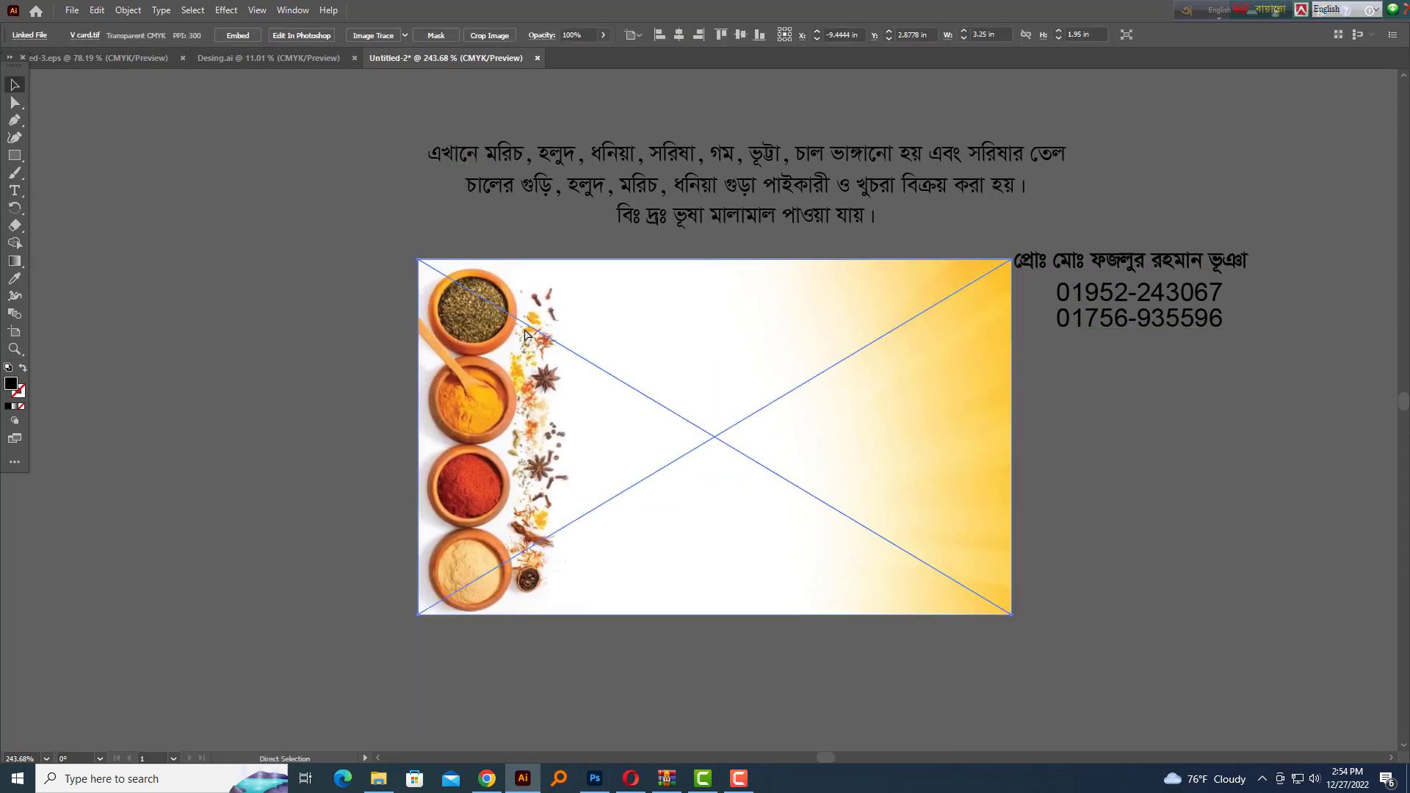
key(ctrl+z)
Delete the two white rectangles and bring the texts in front of the spice image
key(Delete)
click(610, 401)
key(Delete)
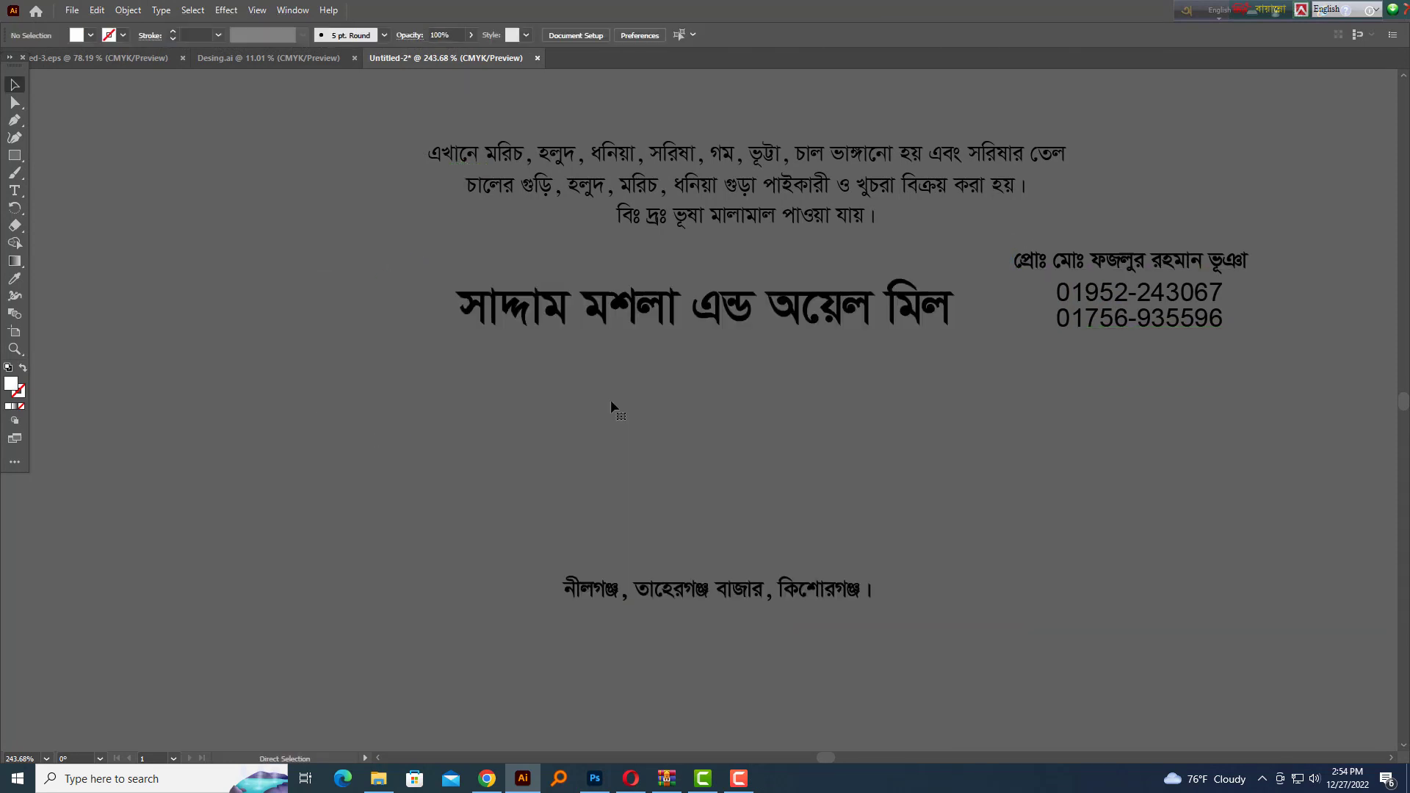
key(ctrl+f)
key(ctrl+2)
drag(514, 297, 852, 698)
key(ctrl+z)
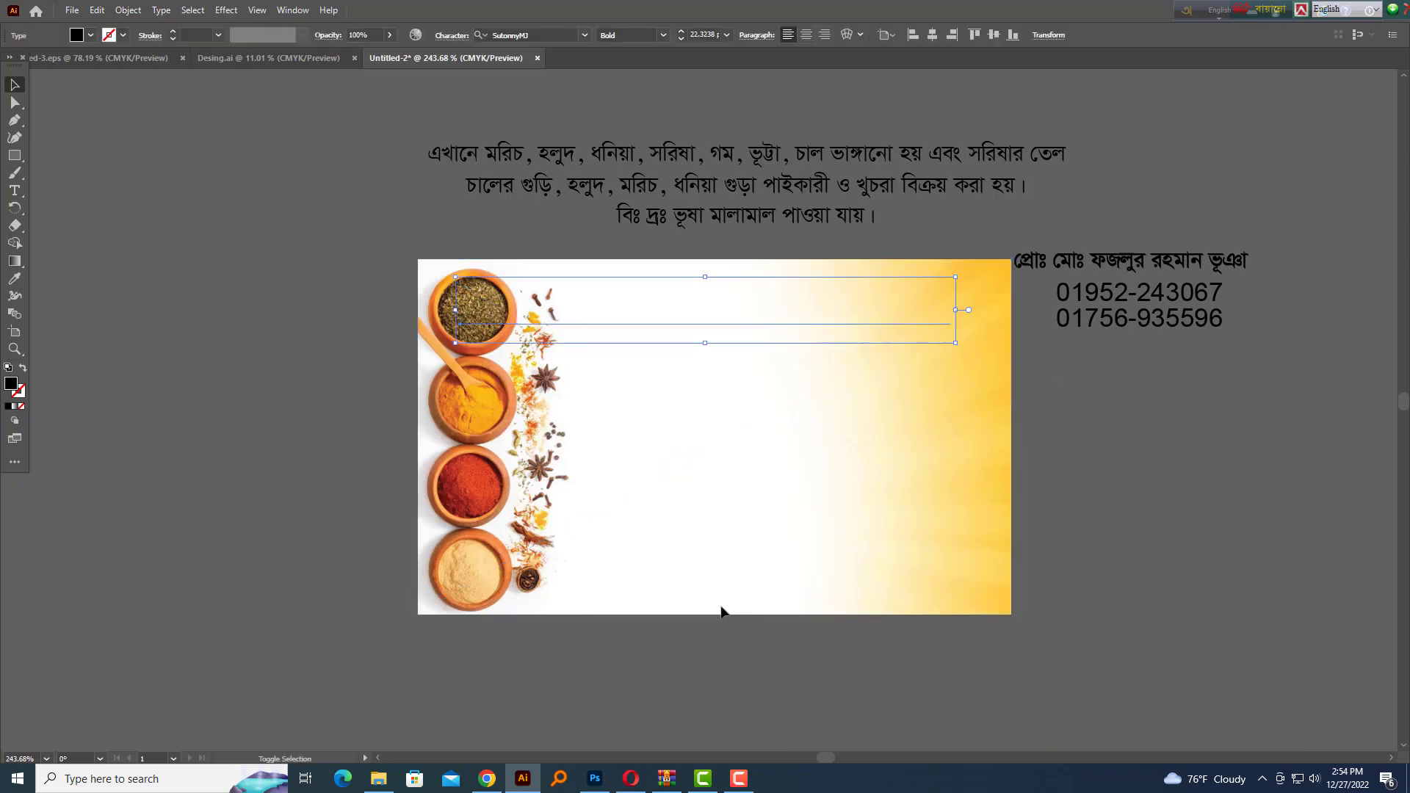
shift+click(720, 603)
key(ctrl+shift+])
key(shift+Tab)
key(shift+Tab)
click(765, 400)
Split 'এন্ড অয়েল মিল' off the title and paste it as its own line below
scroll(764, 399, up, 1)
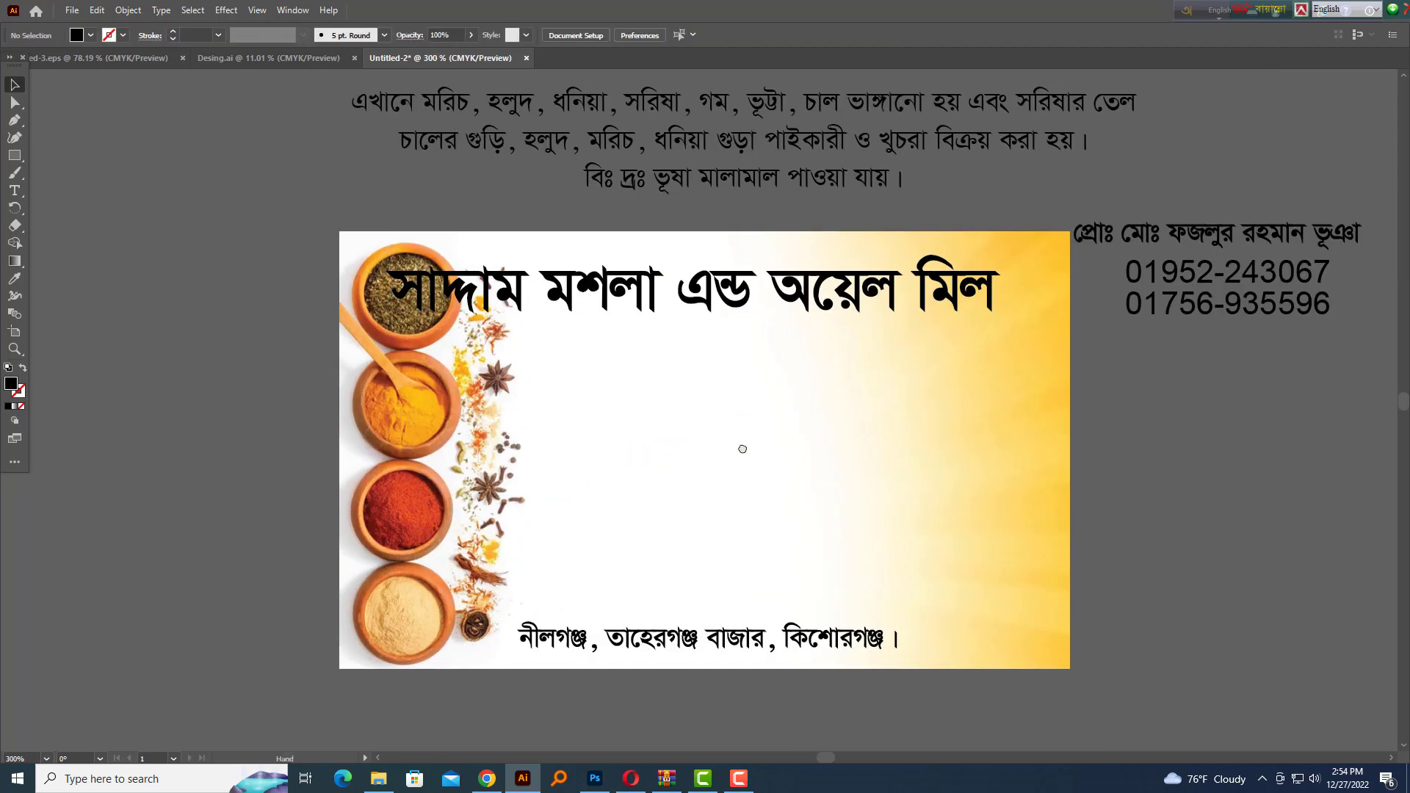
drag(743, 447, 690, 462)
drag(727, 300, 811, 303)
double_click(714, 301)
key(shift+End)
key(ctrl+c)
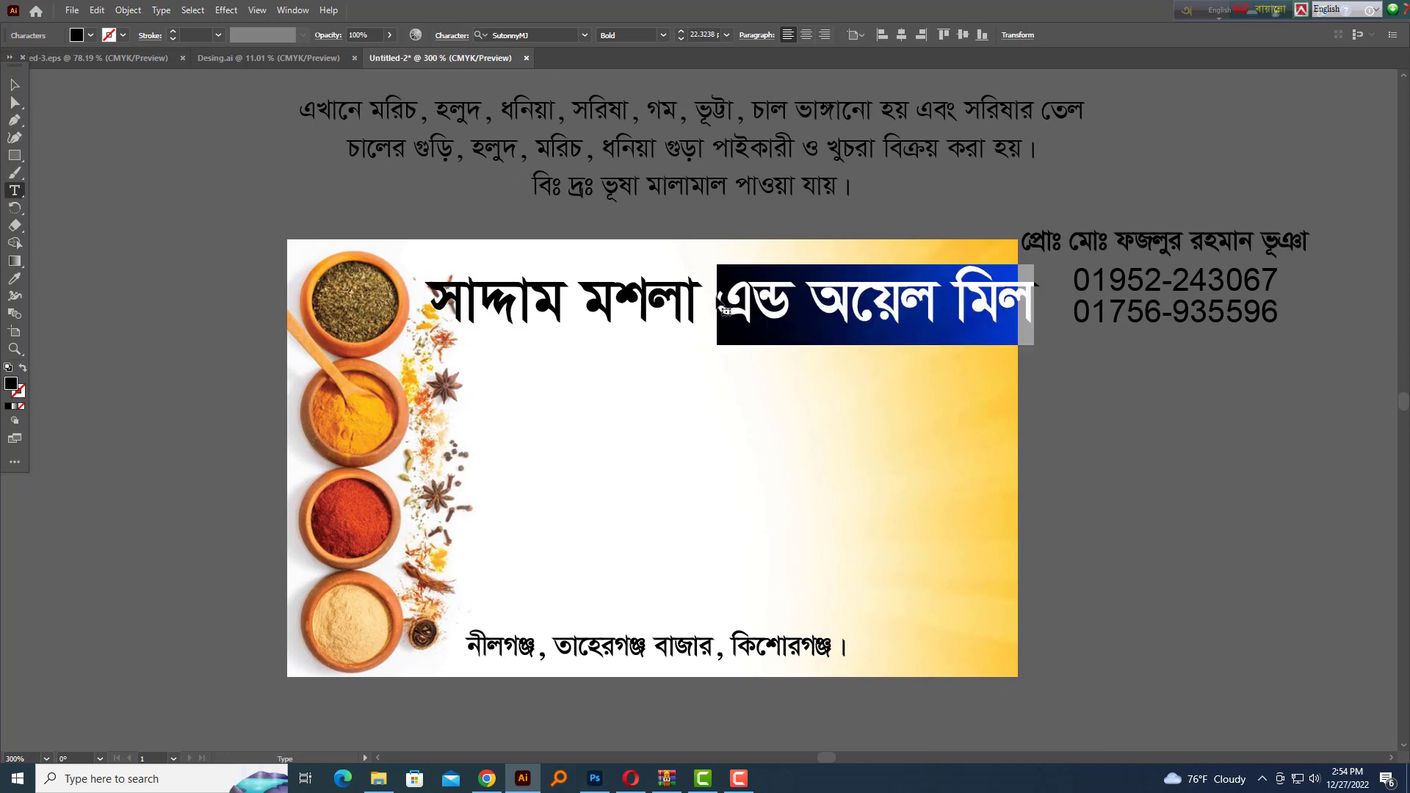
key(BackSpace)
key(BackSpace)
key(Escape)
scroll(672, 398, up, 2)
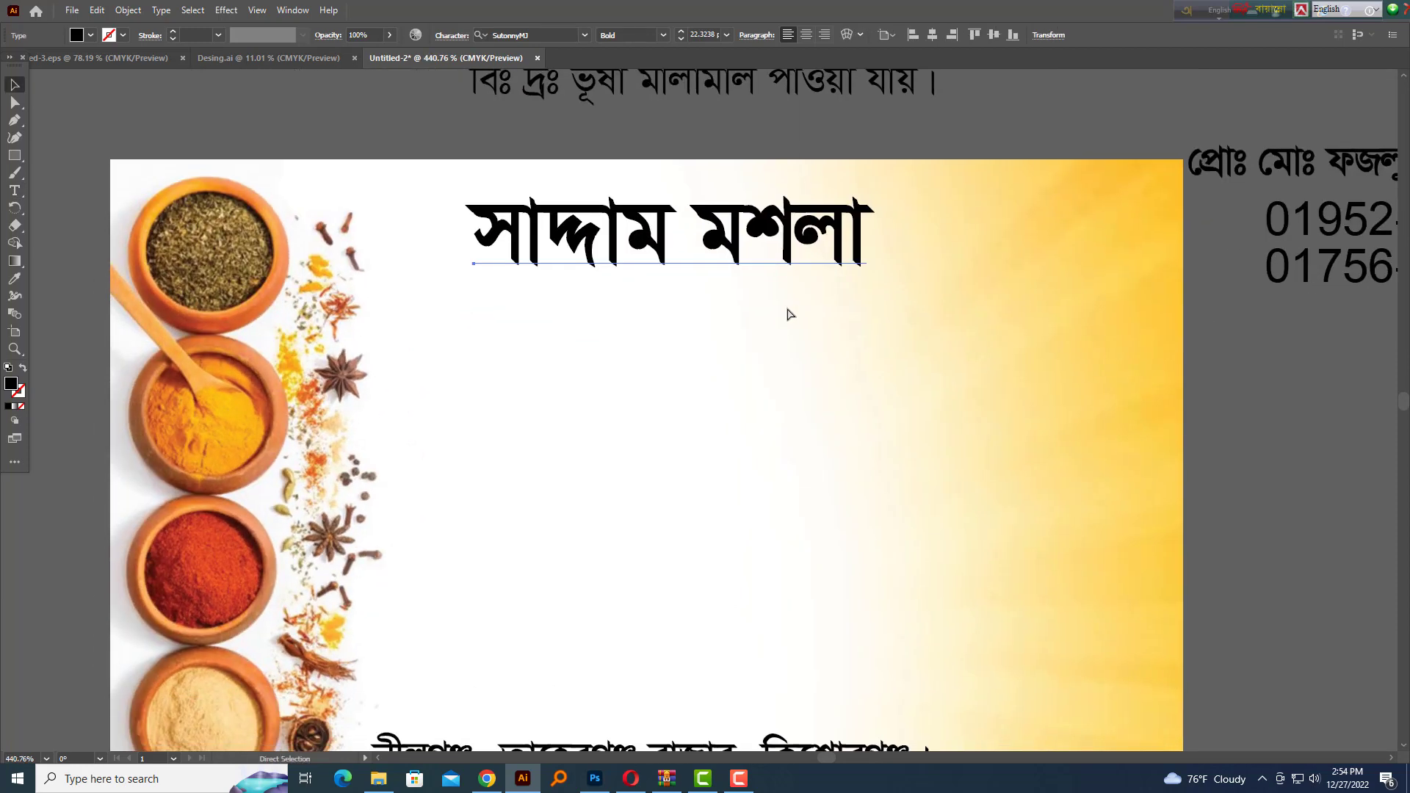
key(ctrl+v)
mouse_move(724, 375)
mouse_down()
mouse_move(745, 314)
mouse_move(745, 363)
mouse_up()
Enlarge the 'সাদ্দাম মশলা' line and move the second line up beneath it
click(866, 253)
drag(879, 242, 961, 248)
click(1056, 406)
scroll(804, 360, up, 2)
drag(825, 364, 902, 423)
drag(856, 412, 824, 363)
scroll(1102, 502, down, 1)
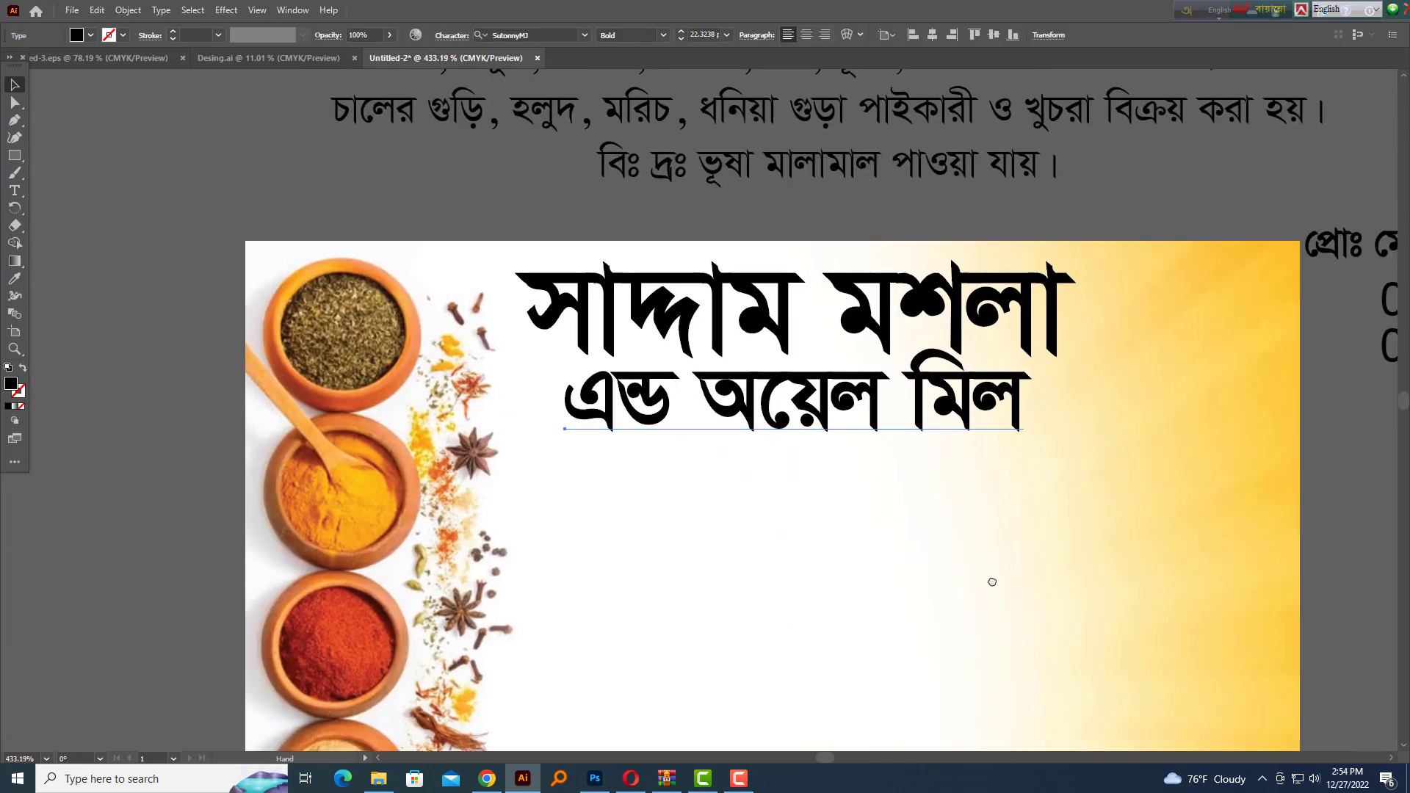
Align the two title lines on their horizontal centres and nudge the second line into place
shift+click(926, 379)
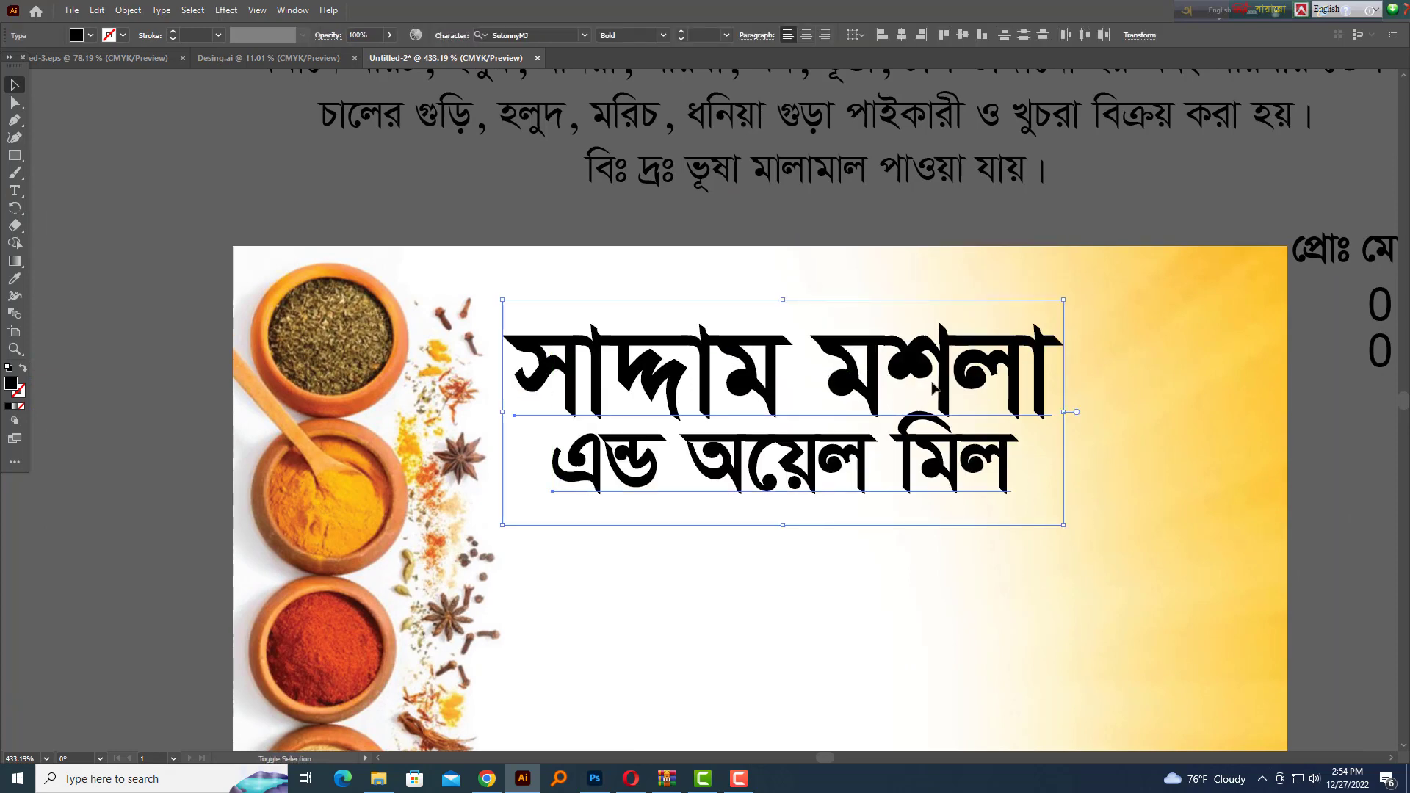
key(shift+F7)
click(972, 693)
click(1301, 419)
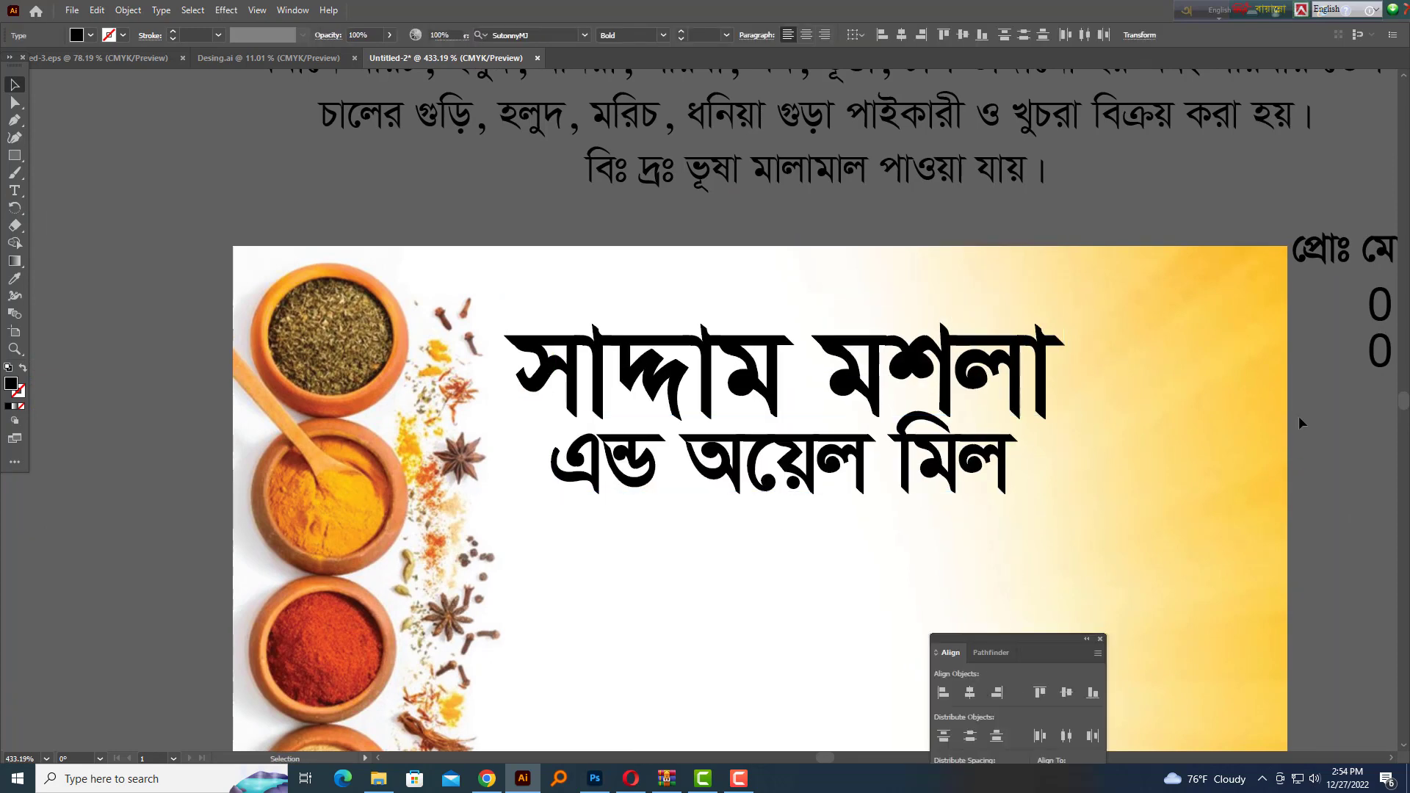
key(shift+Tab)
key(shift+Tab)
scroll(931, 430, up, 2)
click(890, 507)
key(Up)
key(Left)
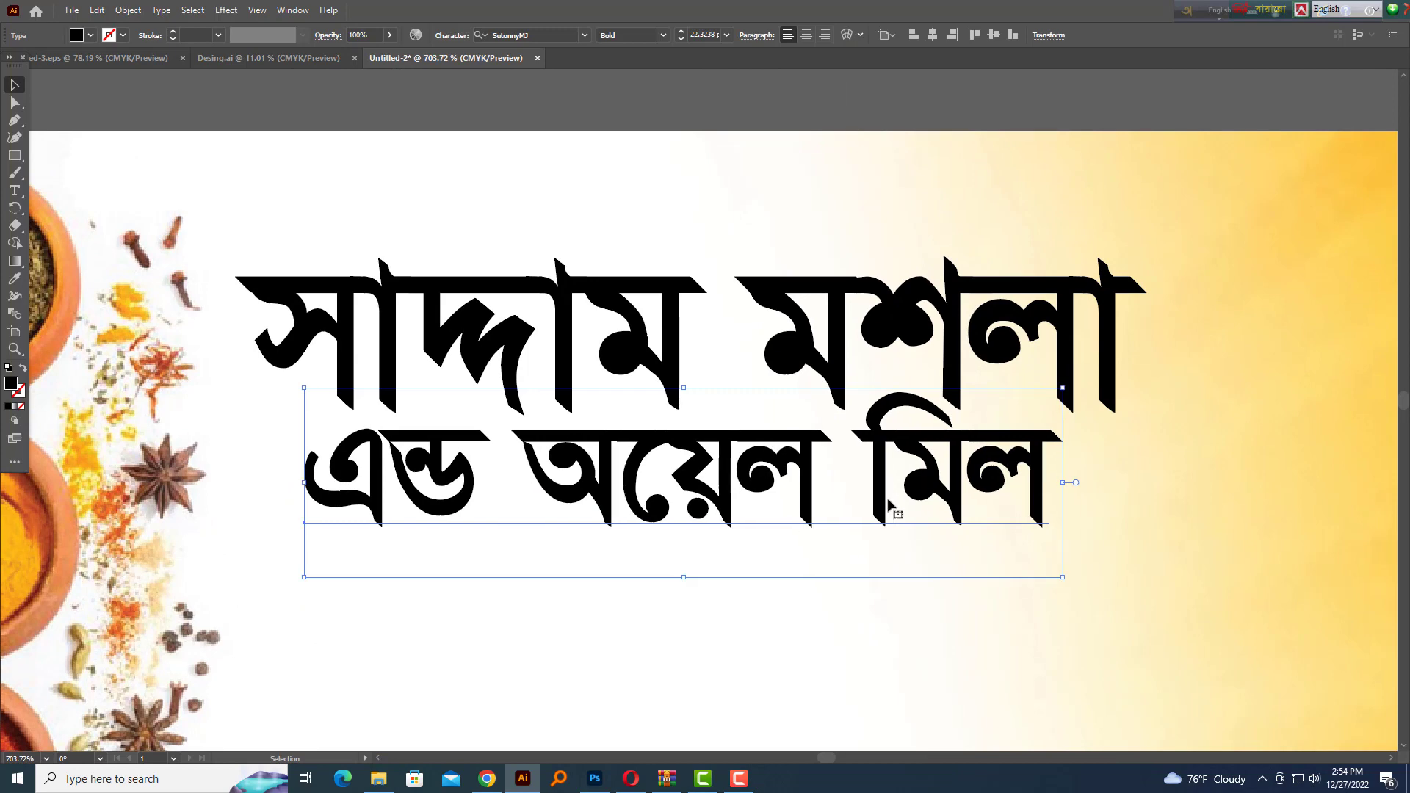
key(Up)
key(Down)
key(Down)
click(1196, 541)
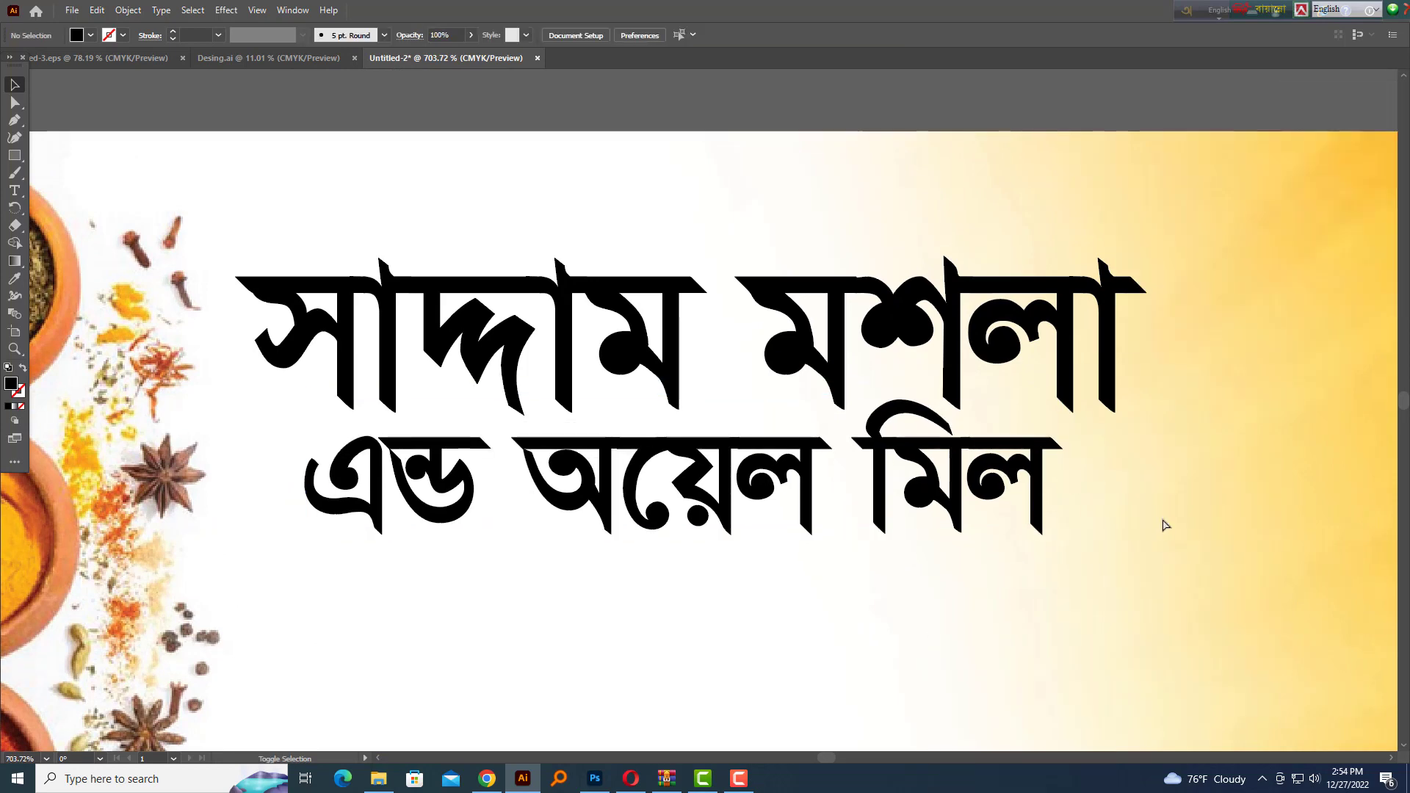
Move both title lines right and upward, and scale the title block up slightly
scroll(1162, 526, down, 2)
drag(1027, 548, 955, 512)
drag(955, 540, 901, 367)
scroll(845, 389, up, 2)
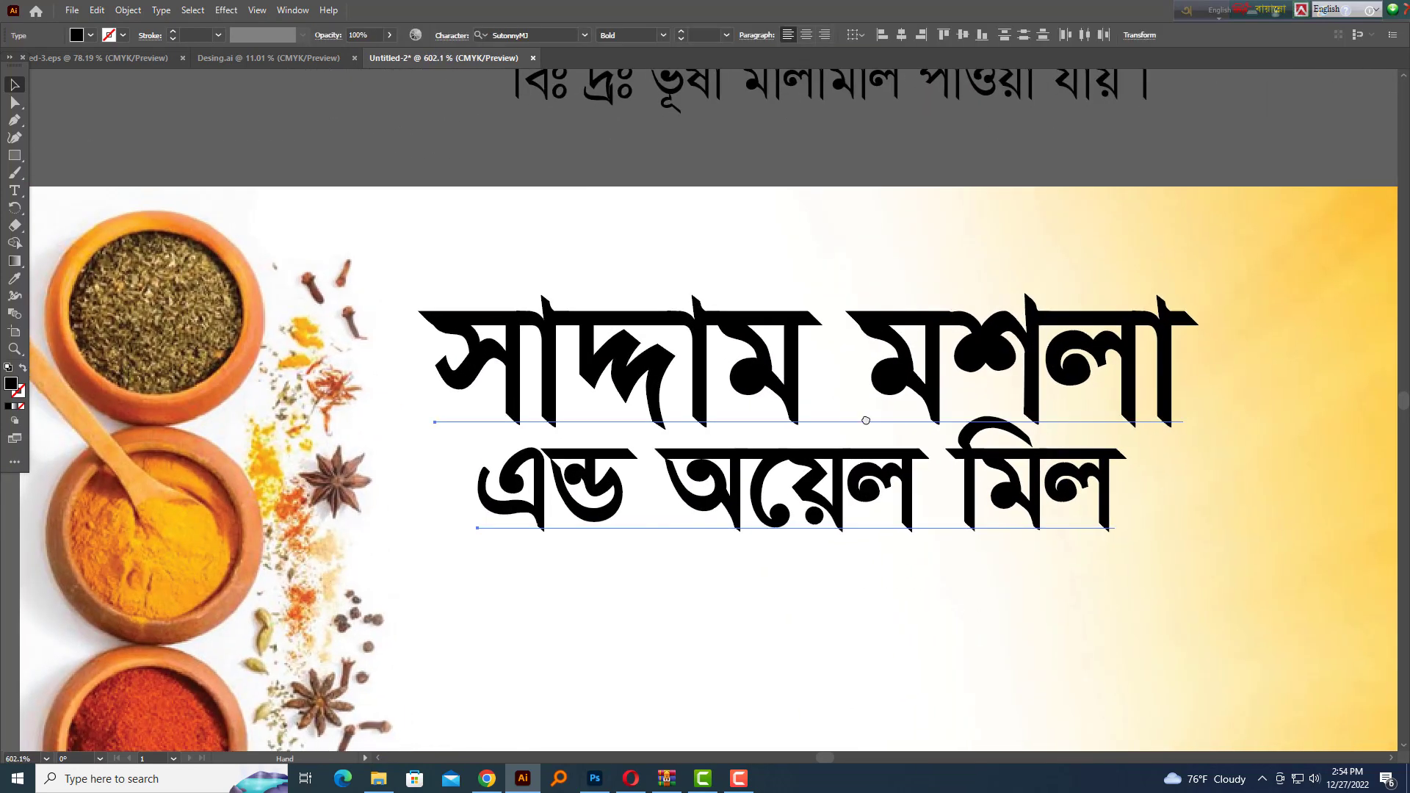
drag(865, 419, 801, 478)
drag(898, 406, 898, 372)
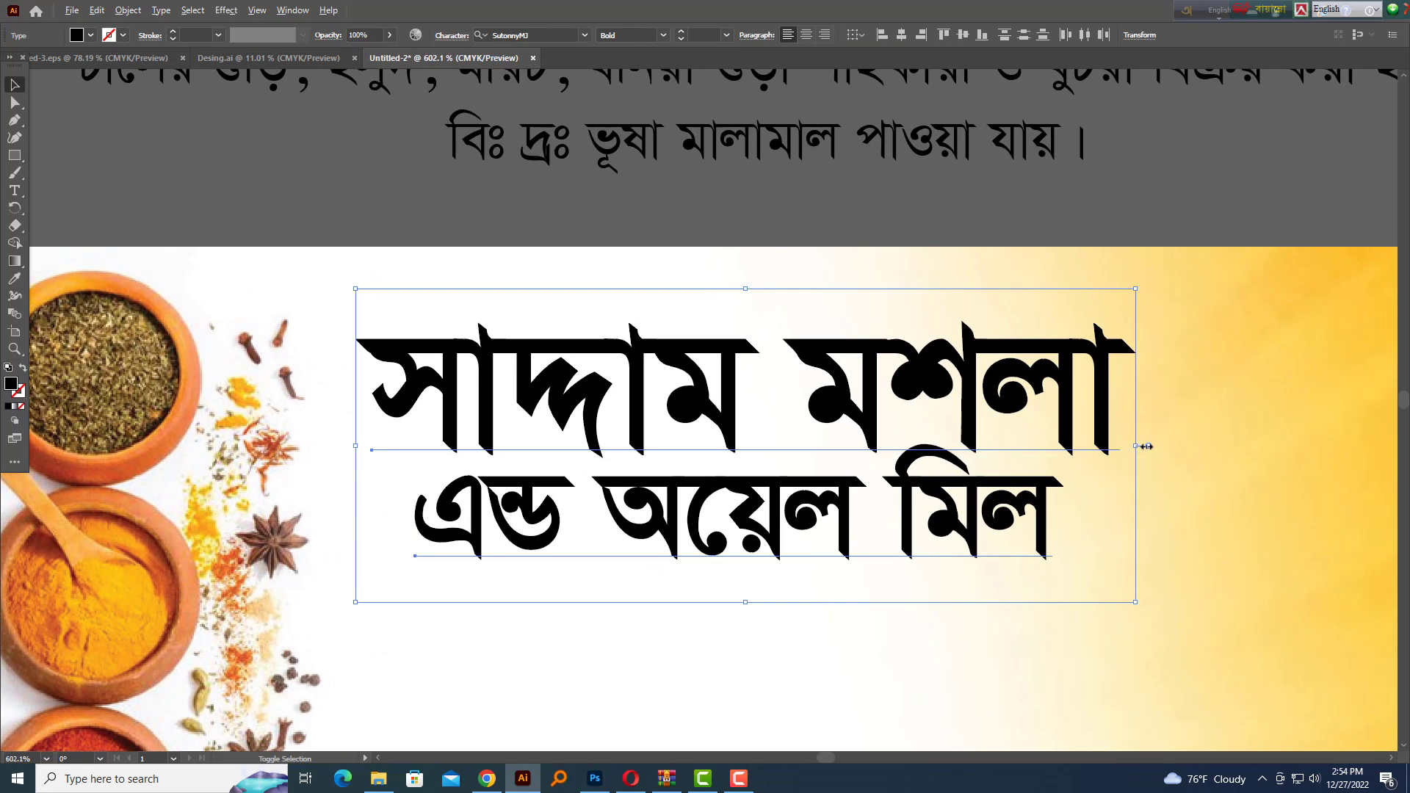
drag(1147, 447, 1167, 448)
scroll(1181, 365, down, 5)
drag(1181, 365, 940, 336)
scroll(907, 427, up, 3)
drag(901, 430, 929, 533)
drag(932, 479, 932, 473)
Select both title lines and shift the second line down and right
click(961, 545)
key(shift+Tab)
key(shift+Tab)
scroll(802, 415, up, 3)
drag(801, 415, 771, 415)
click(842, 394)
shift+click(843, 523)
scroll(832, 338, up, 1)
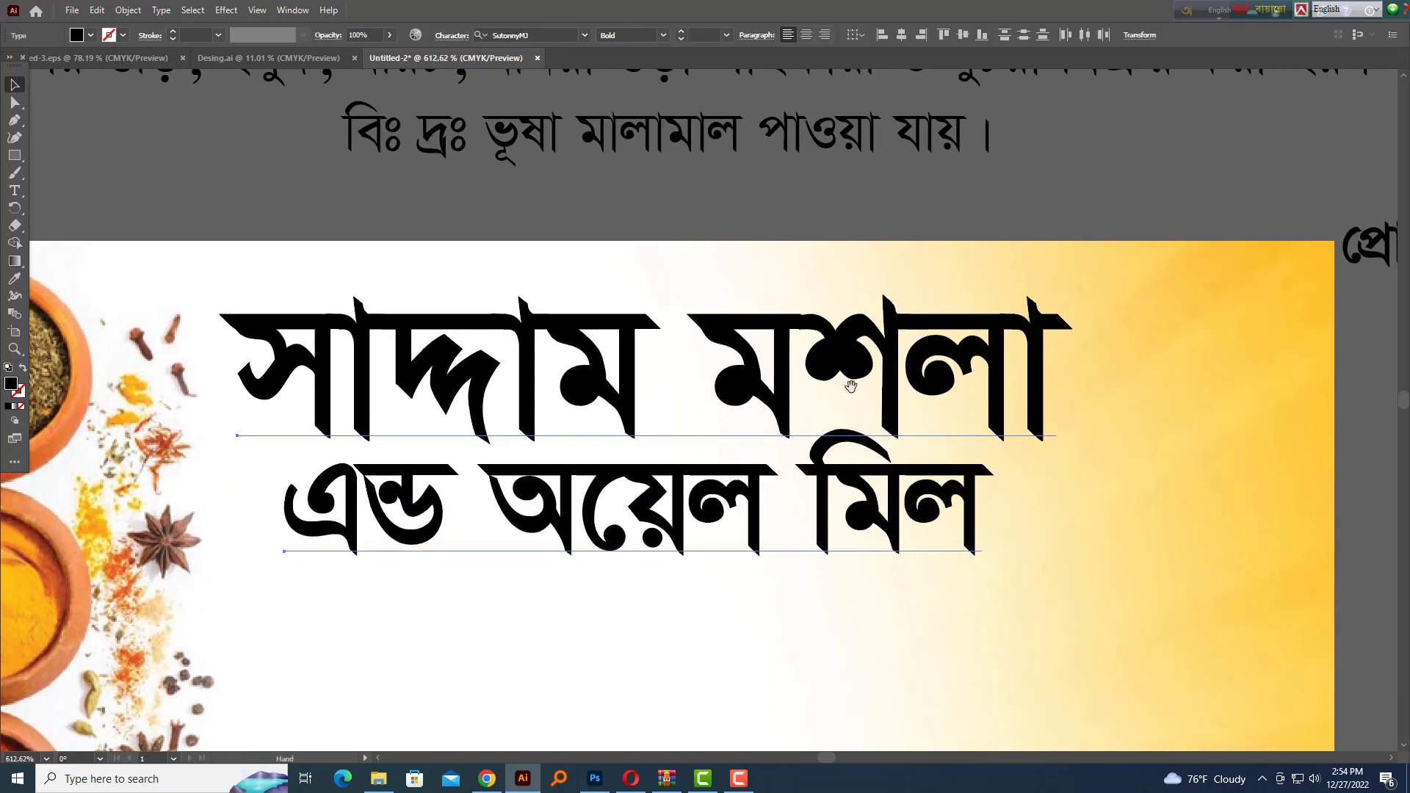
drag(851, 388, 879, 377)
drag(816, 519, 774, 419)
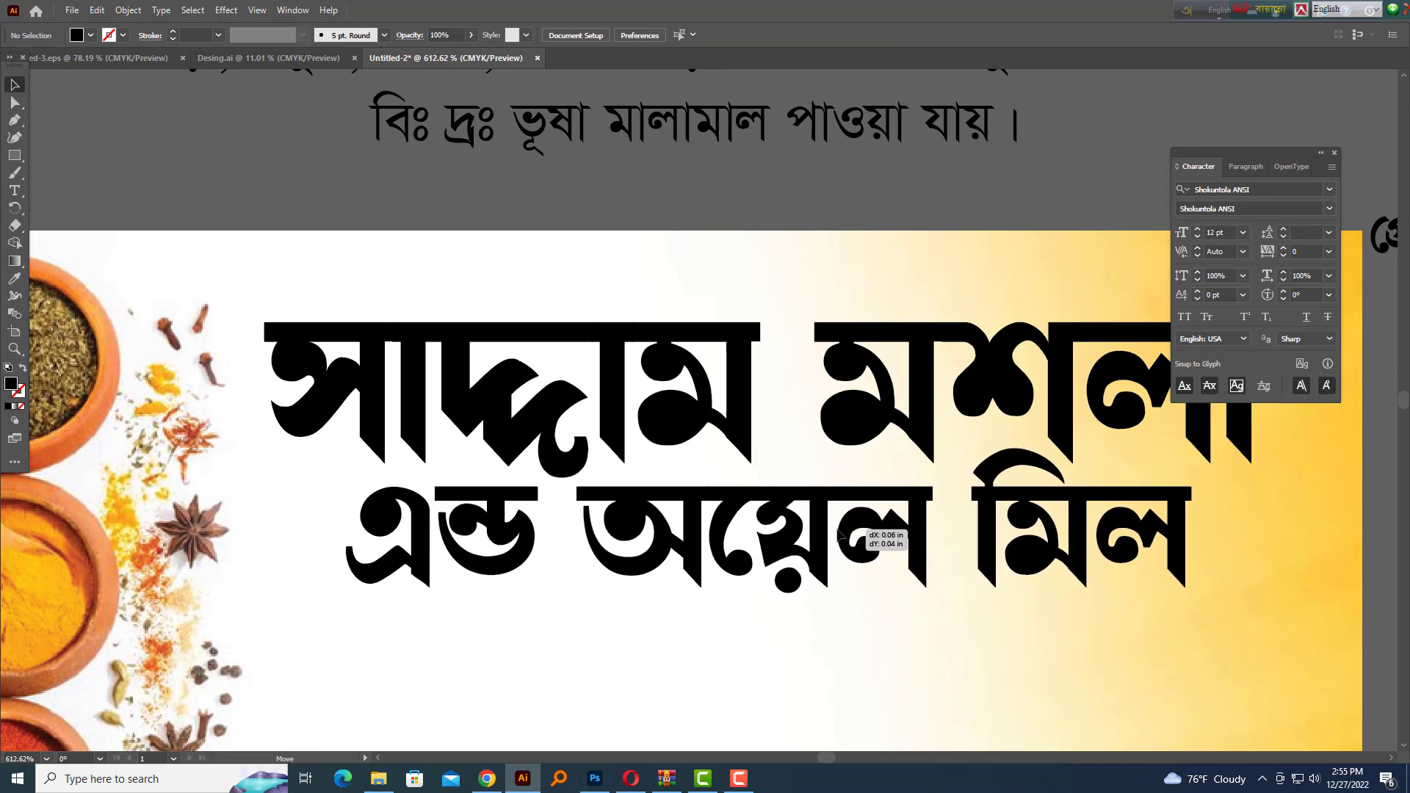
Shrink the title block slightly and move it up and left
scroll(867, 518, down, 3)
click(774, 522)
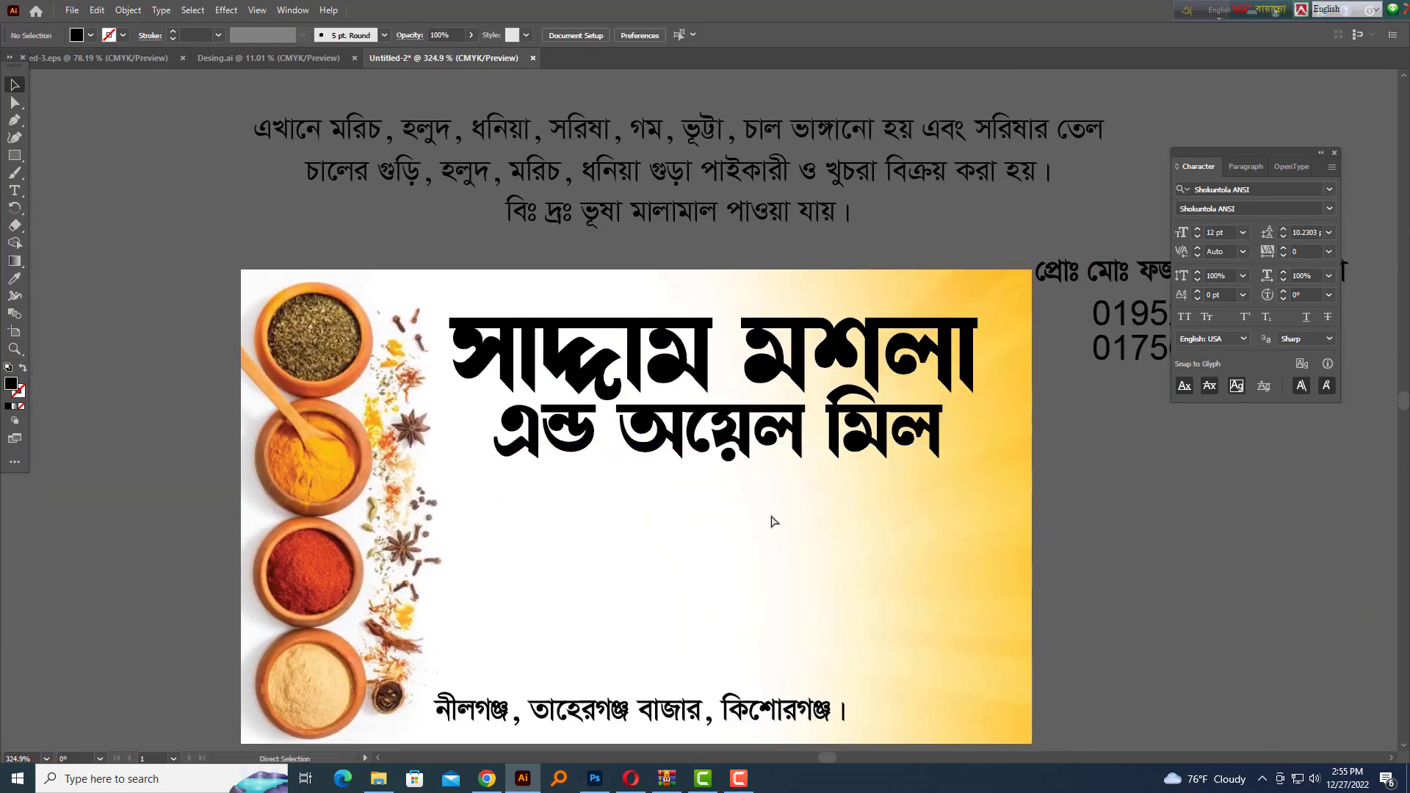
scroll(774, 522, up, 1)
drag(775, 528, 802, 630)
click(1004, 462)
drag(1042, 457, 972, 456)
drag(844, 444, 830, 417)
click(767, 526)
scroll(761, 482, up, 3)
drag(761, 482, 830, 573)
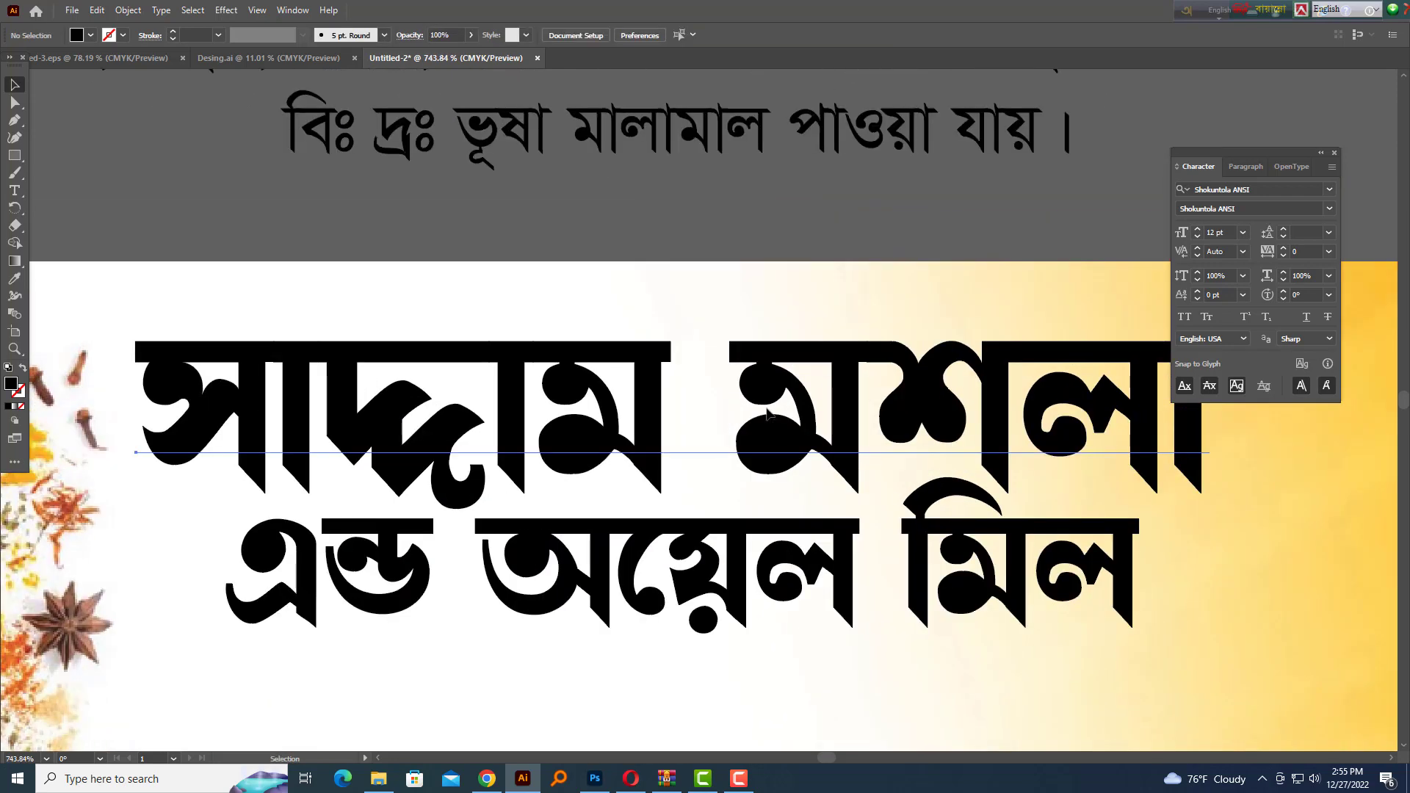
Convert the title text to outlines and fine-tune its position
click(766, 413)
scroll(661, 518, down, 2)
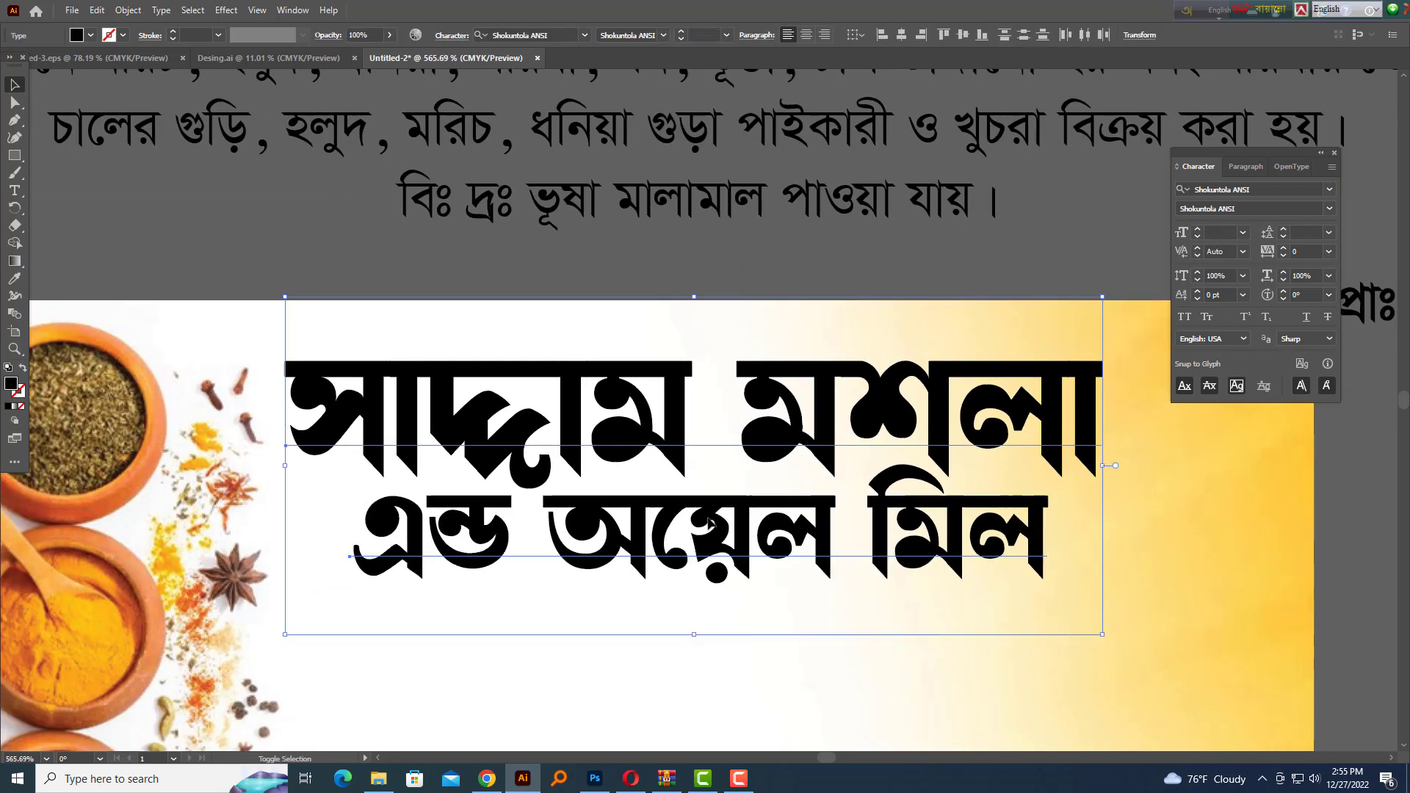
key(ctrl+shift+o)
drag(661, 518, 641, 518)
drag(672, 490, 672, 413)
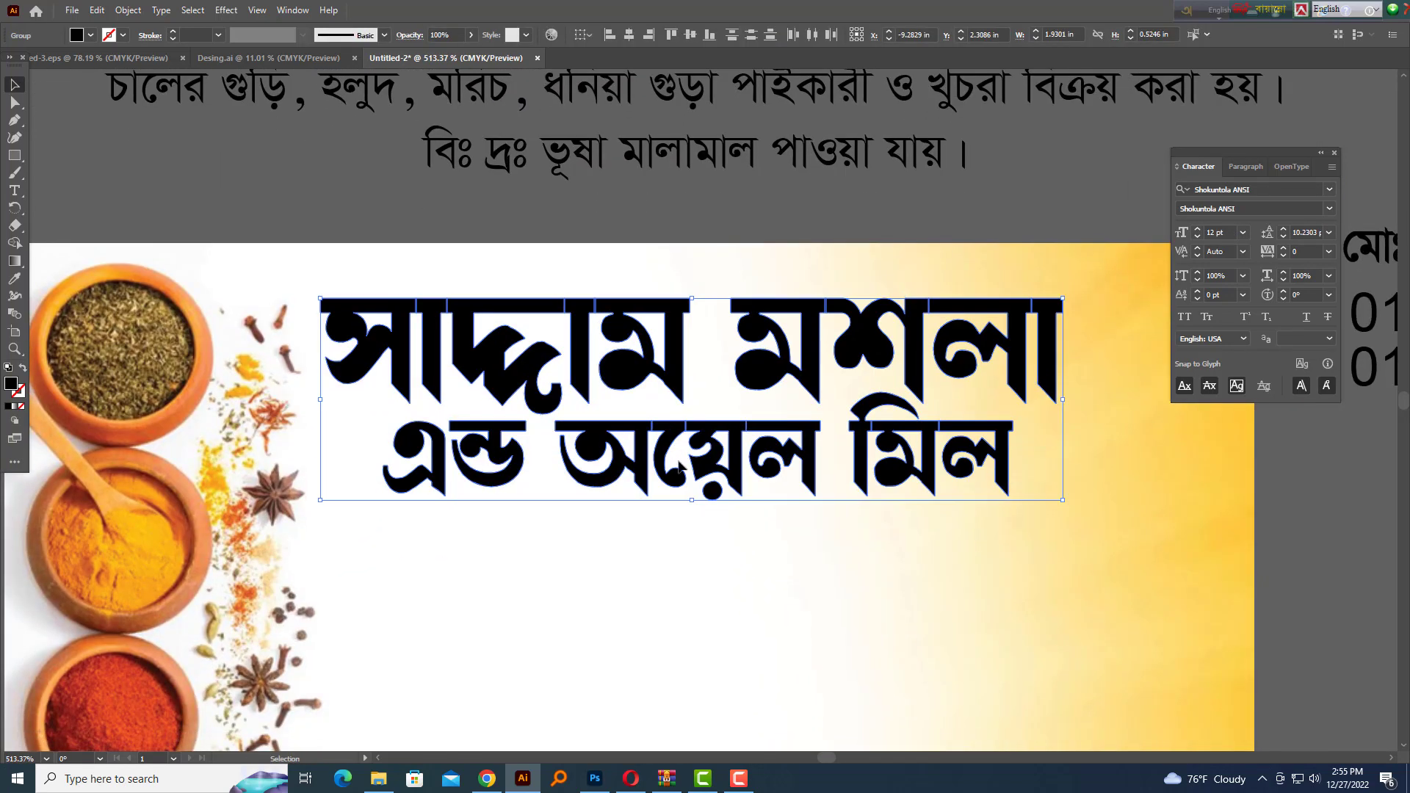
key(Left)
key(Left)
key(Left)
key(Right)
key(Right)
click(922, 580)
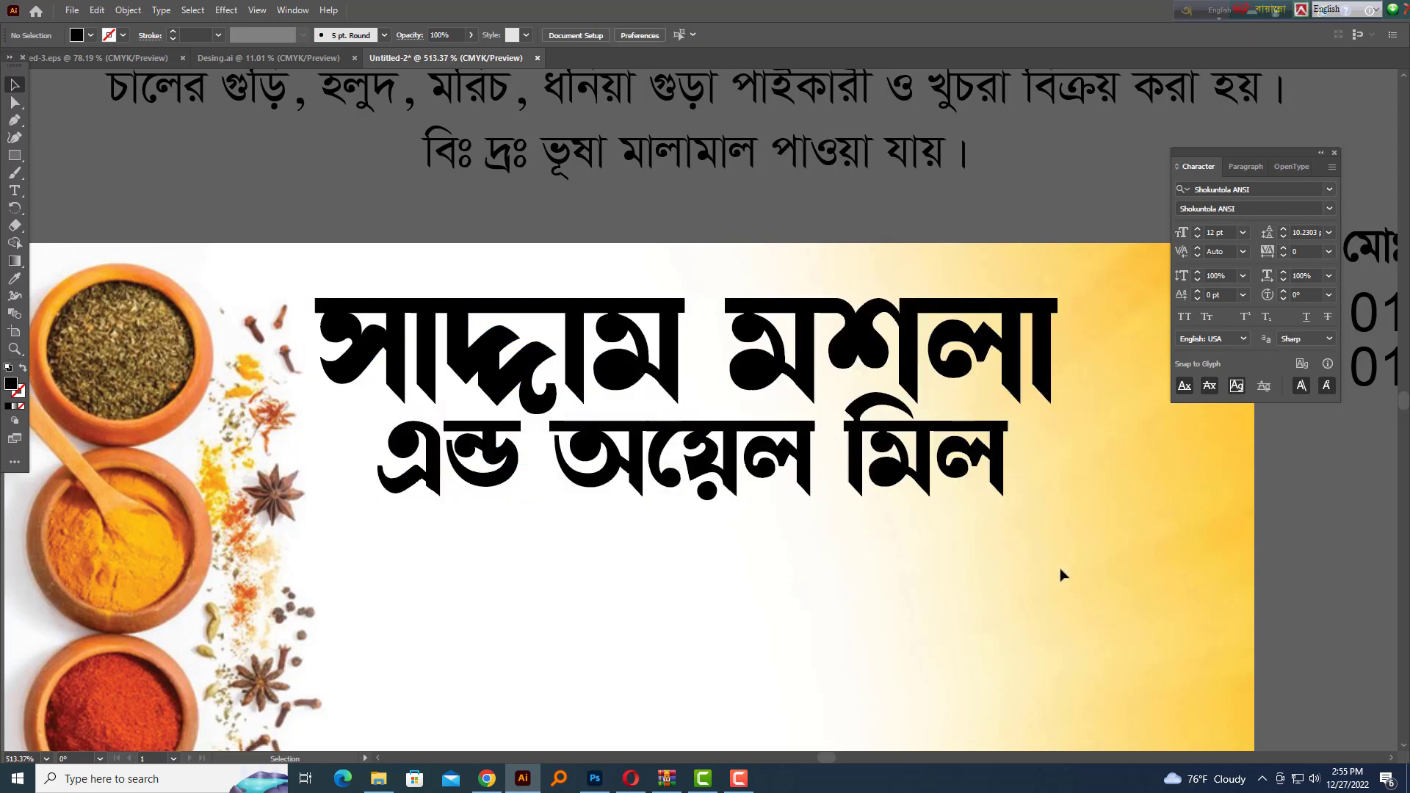
Isolate the top outlined title line and give it a red fill
drag(941, 568, 532, 270)
click(1042, 341)
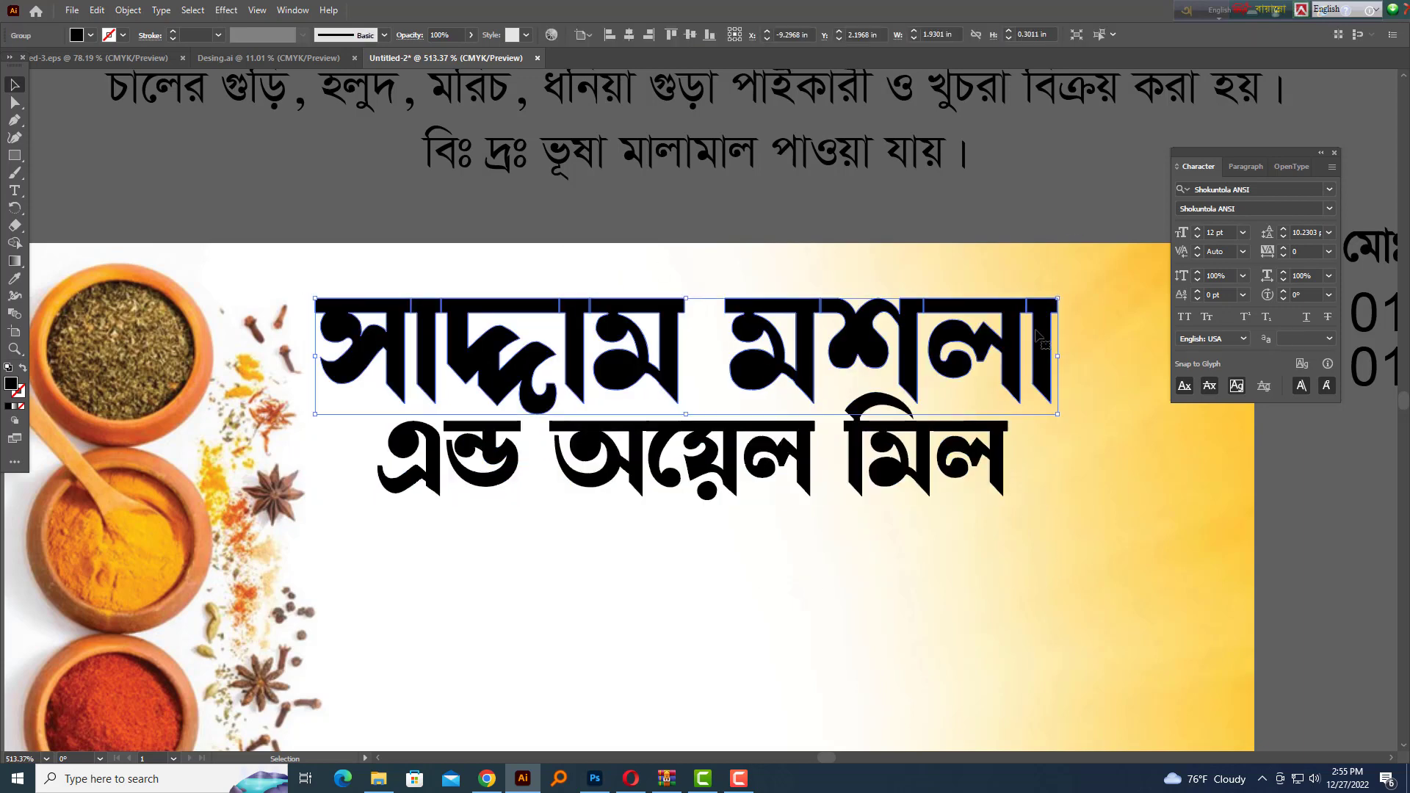
click(1058, 517)
scroll(1058, 516, down, 1)
drag(1061, 514, 1006, 457)
drag(1029, 498, 597, 289)
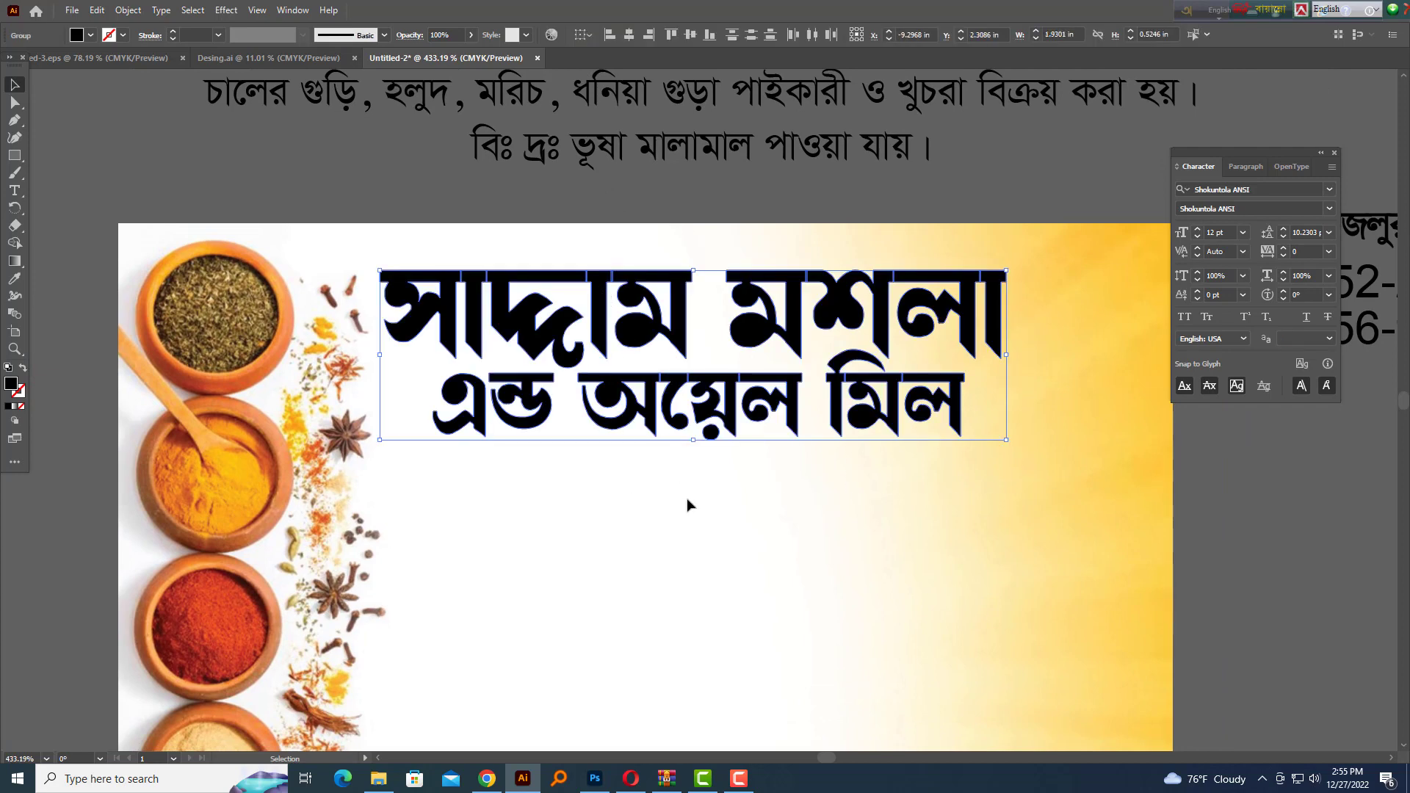
click(689, 501)
click(619, 317)
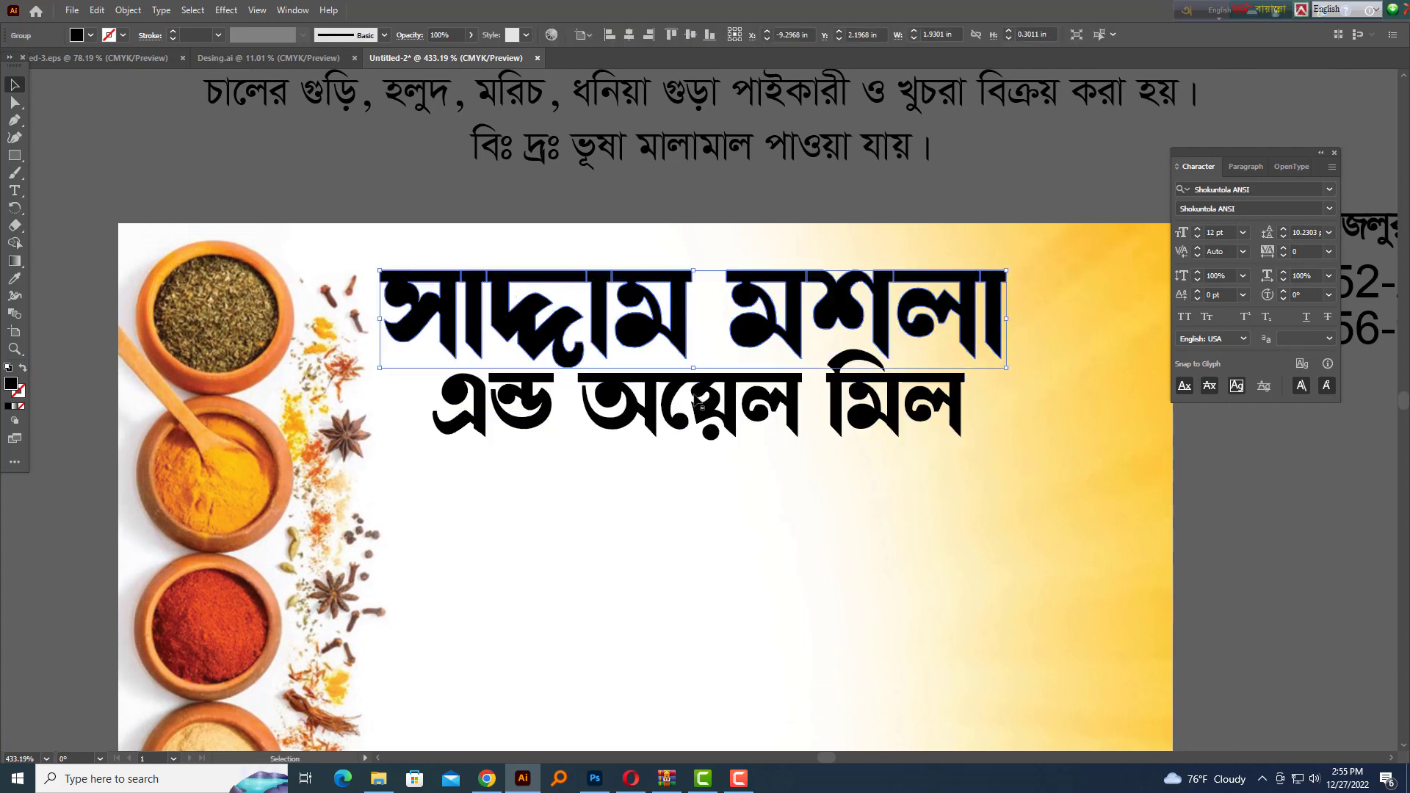
click(1200, 208)
click(1298, 152)
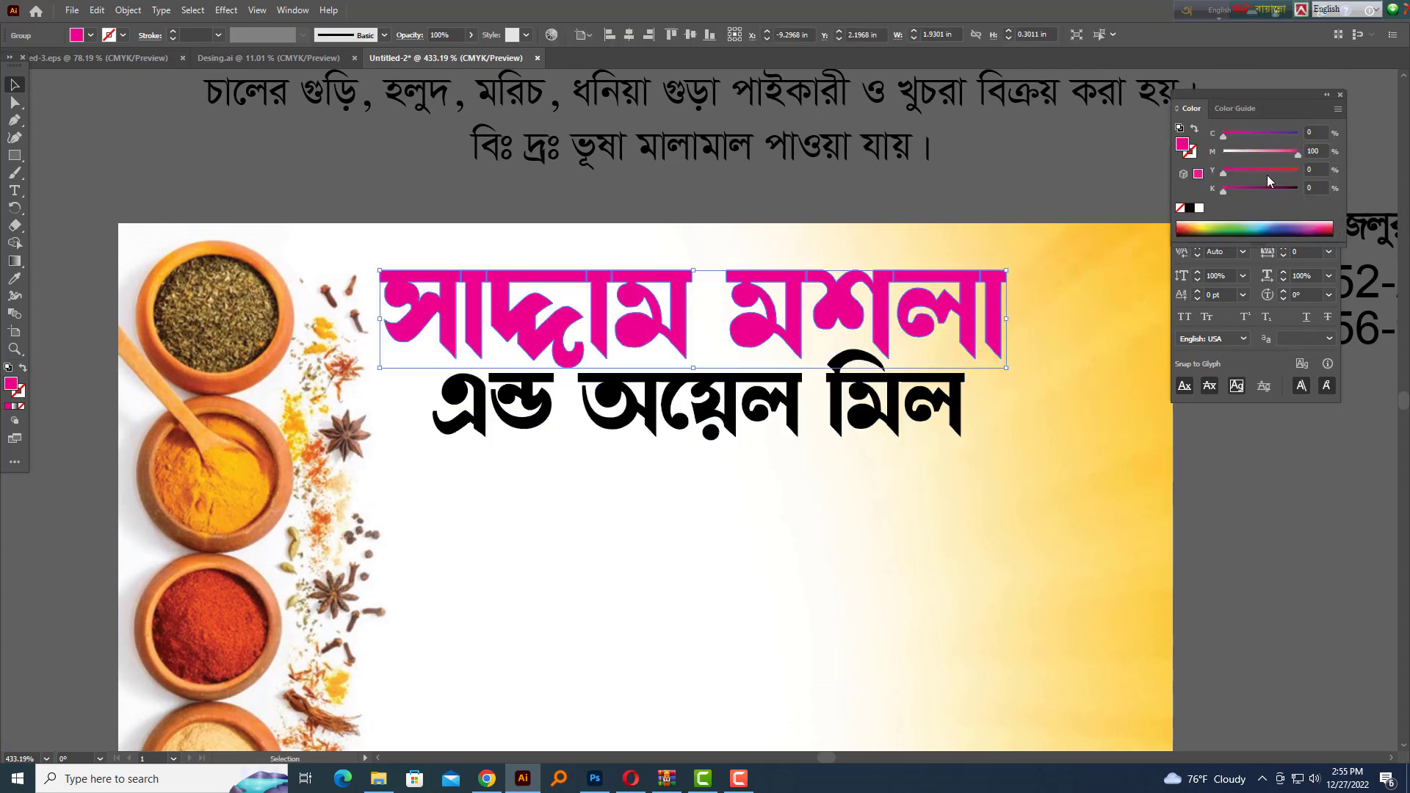
click(1126, 531)
scroll(716, 323, up, 3)
click(646, 360)
Copy the red title line into the Photoshop card and move it up and right
key(ctrl+c)
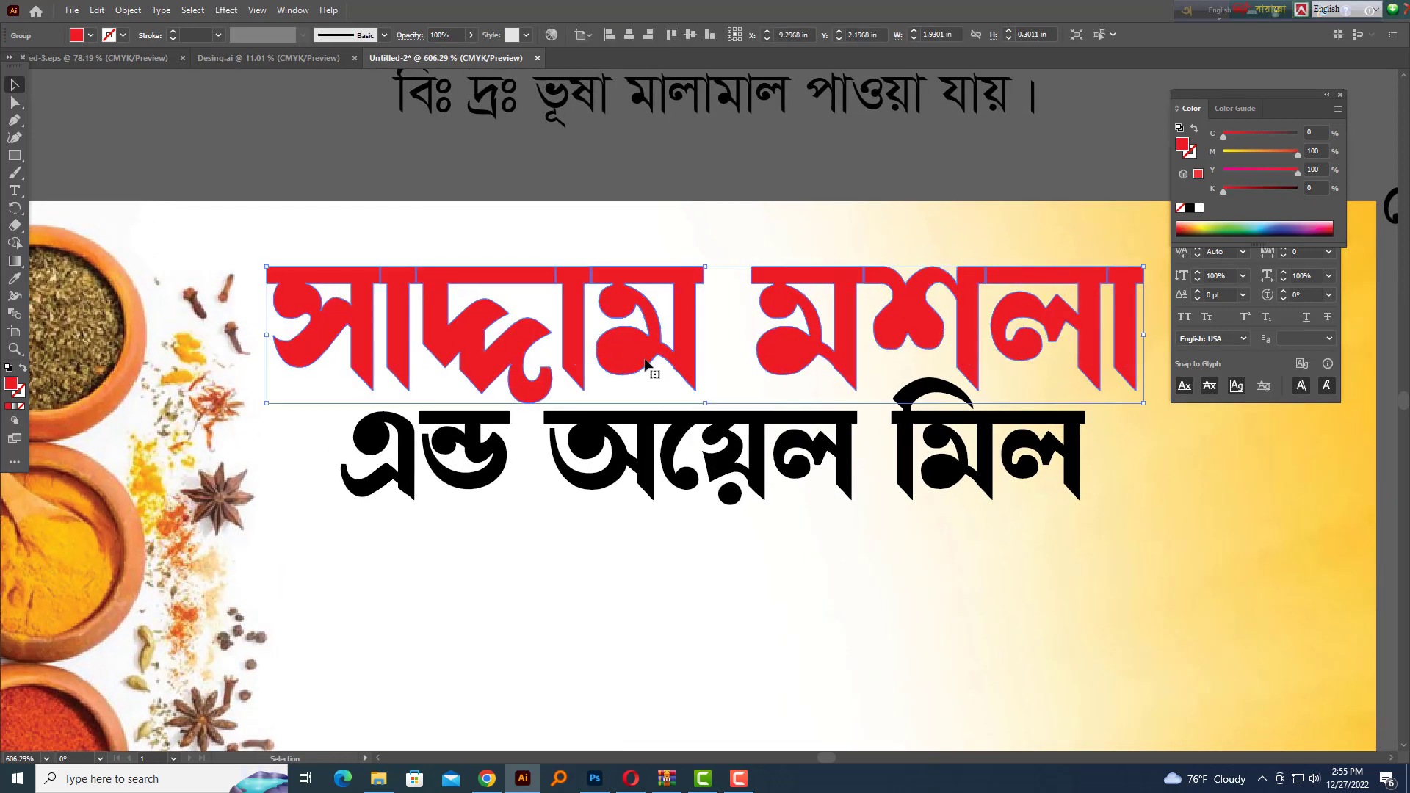
key(alt+Tab)
key(ctrl+v)
key(Return)
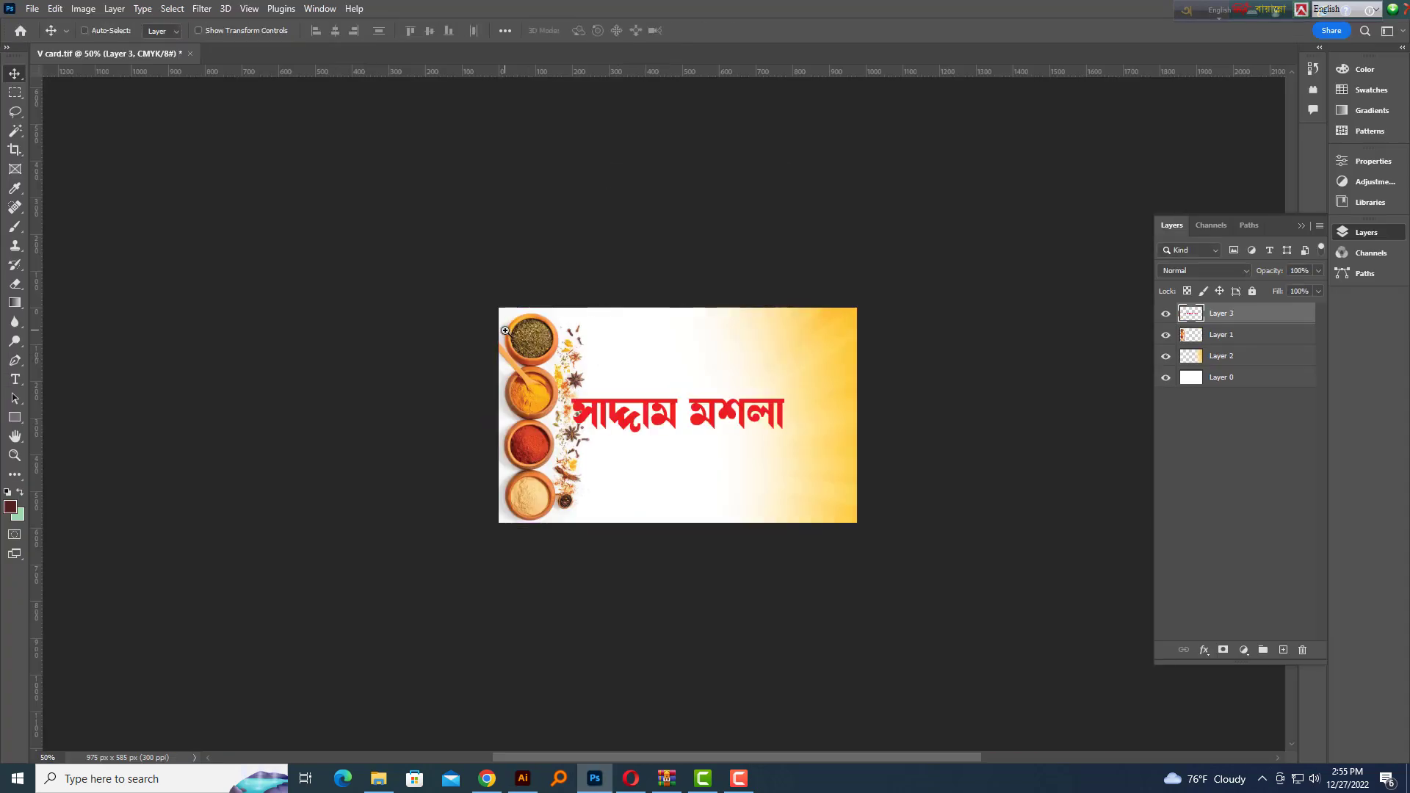
scroll(816, 372, up, 2)
drag(764, 483, 801, 334)
Copy the spice photo from Illustrator and return to Photoshop
scroll(732, 335, up, 1)
scroll(728, 376, down, 4)
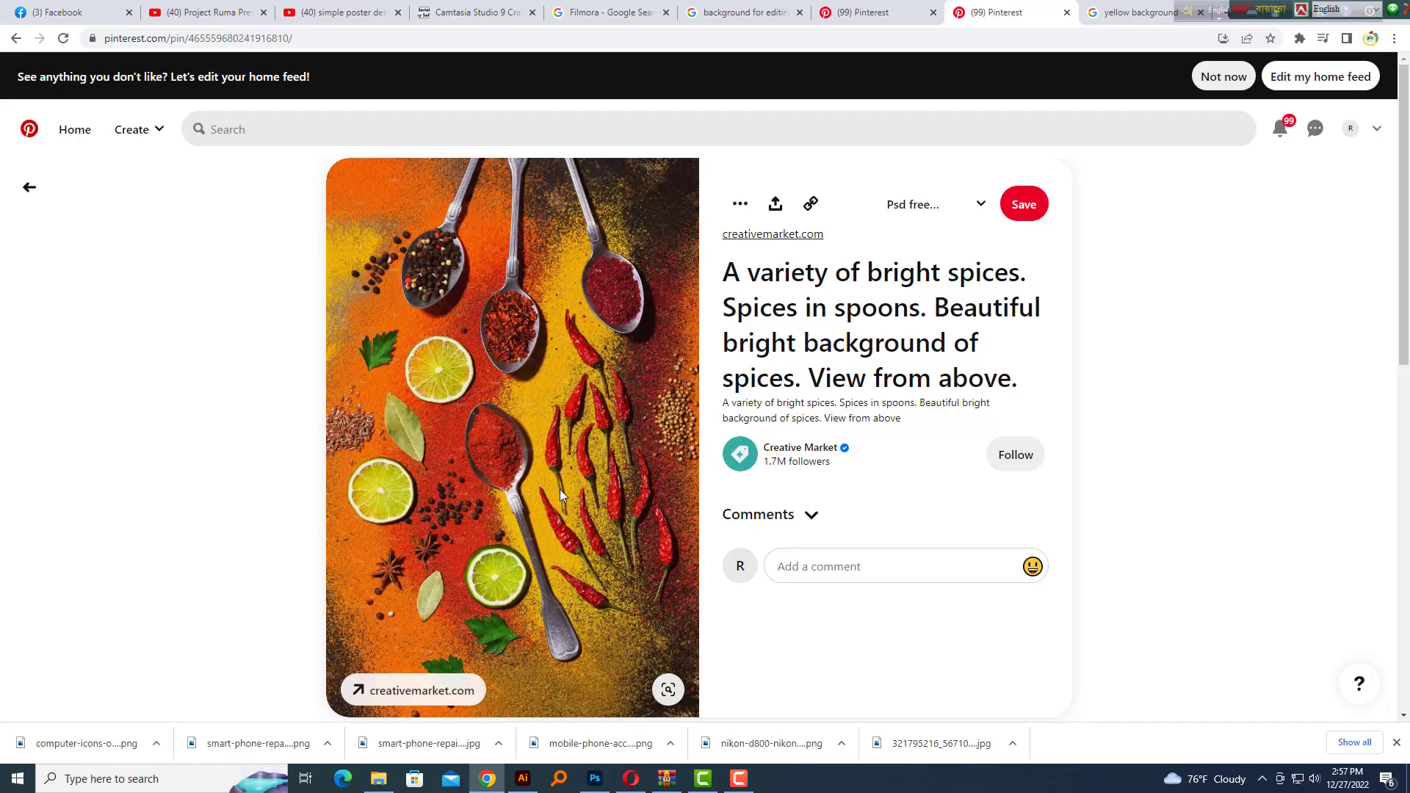
right_click(471, 385)
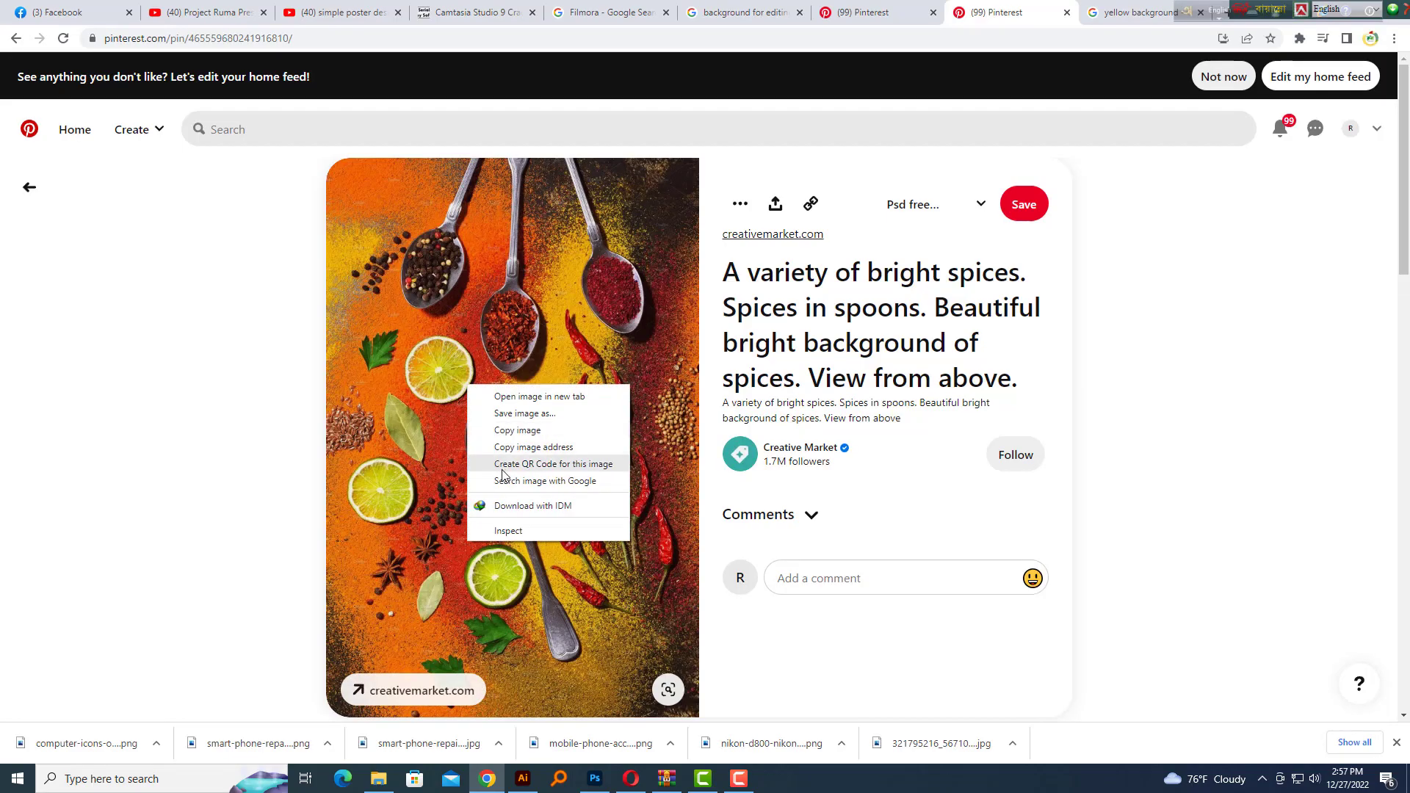
click(507, 428)
key(alt+Tab)
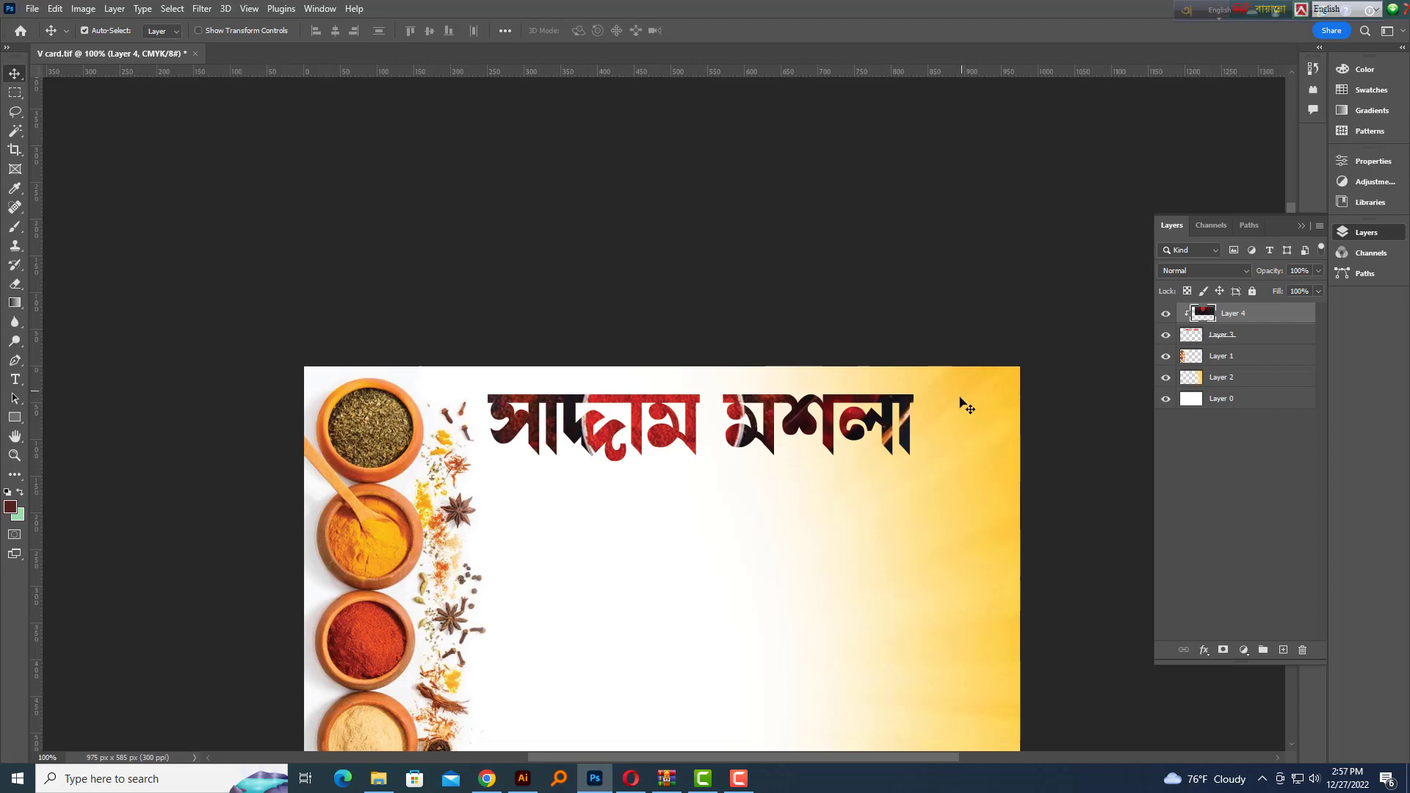
Paste the spice photo as a new layer, rotate it to 105° and shift it upward
key(ctrl+z)
key(ctrl+v)
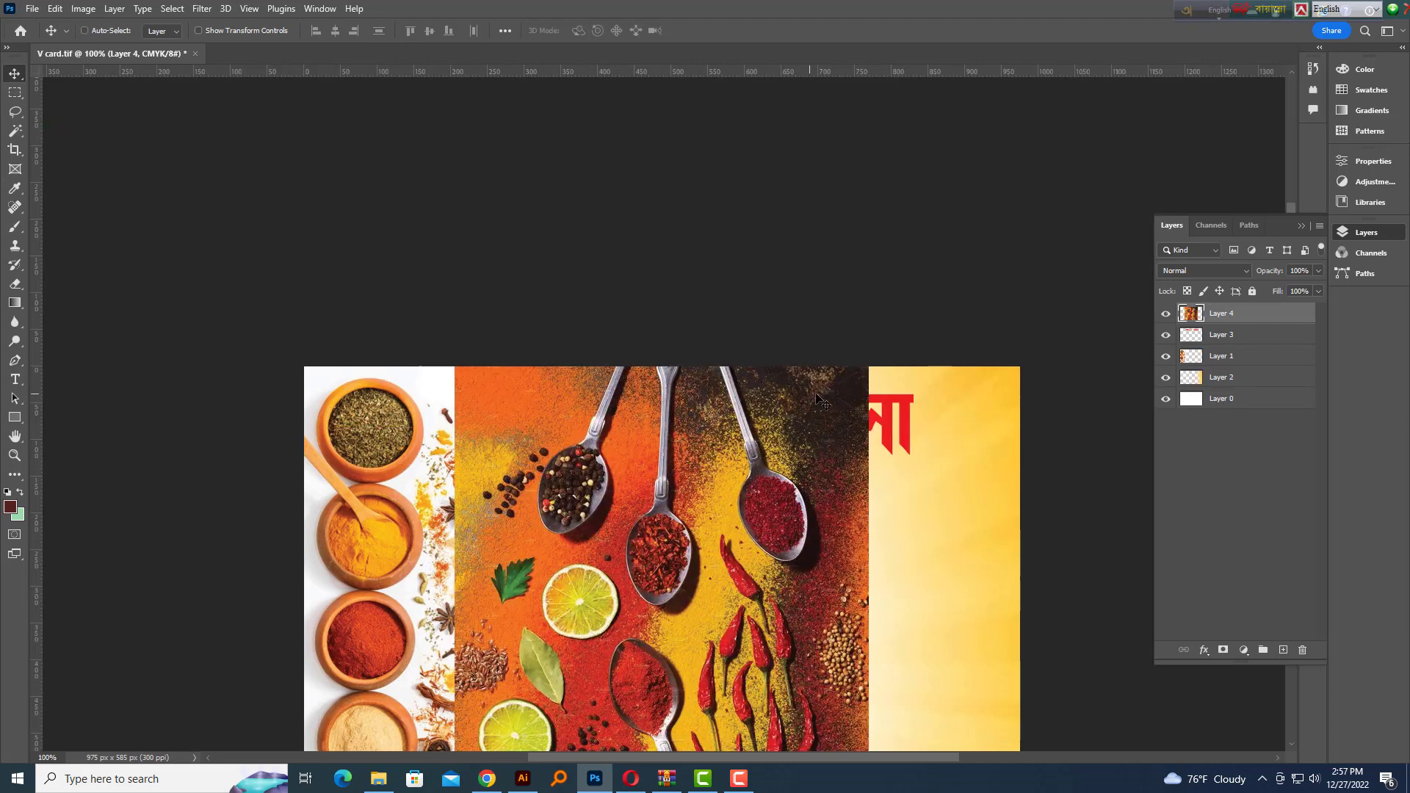
key(ctrl+t)
drag(903, 727, 996, 430)
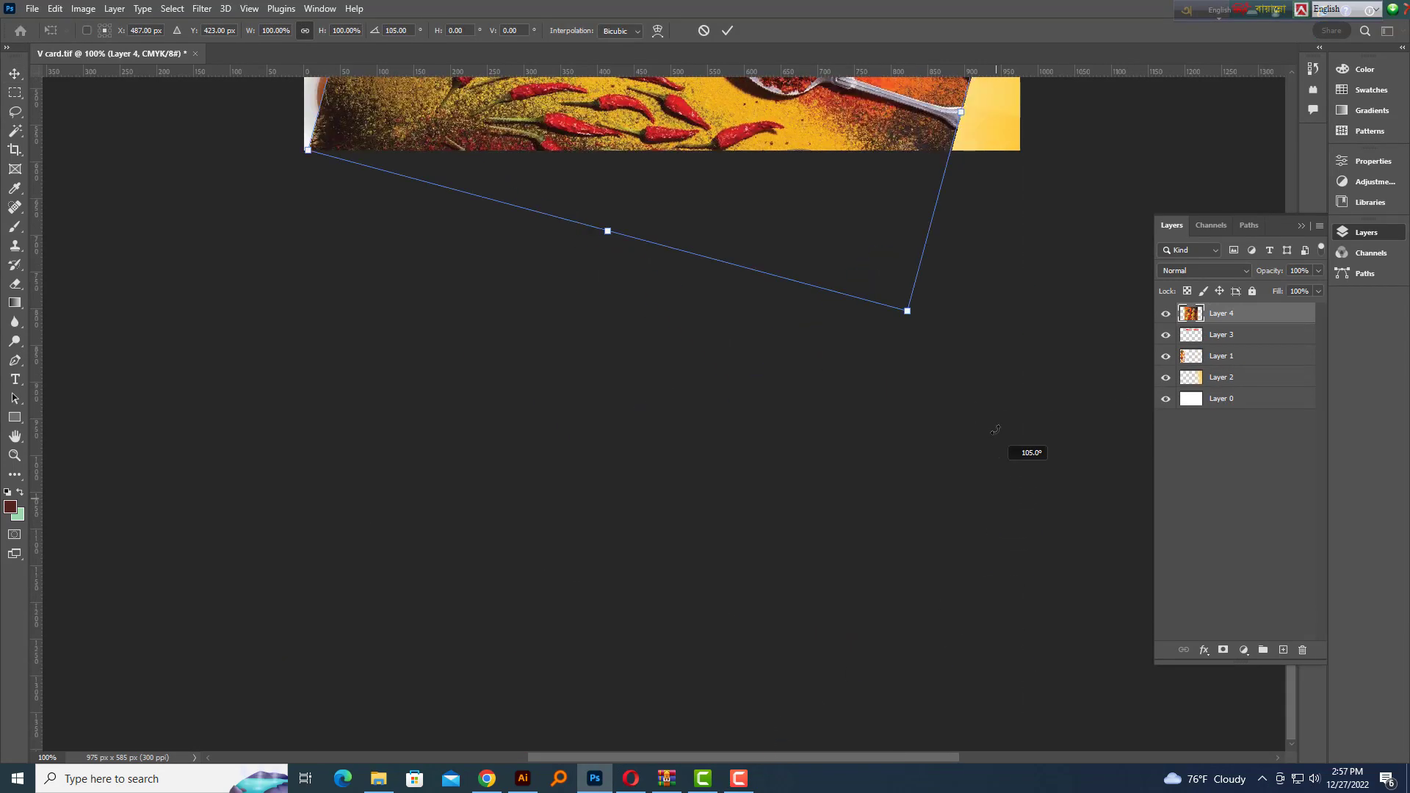
scroll(943, 426, up, 5)
drag(983, 536, 1017, 435)
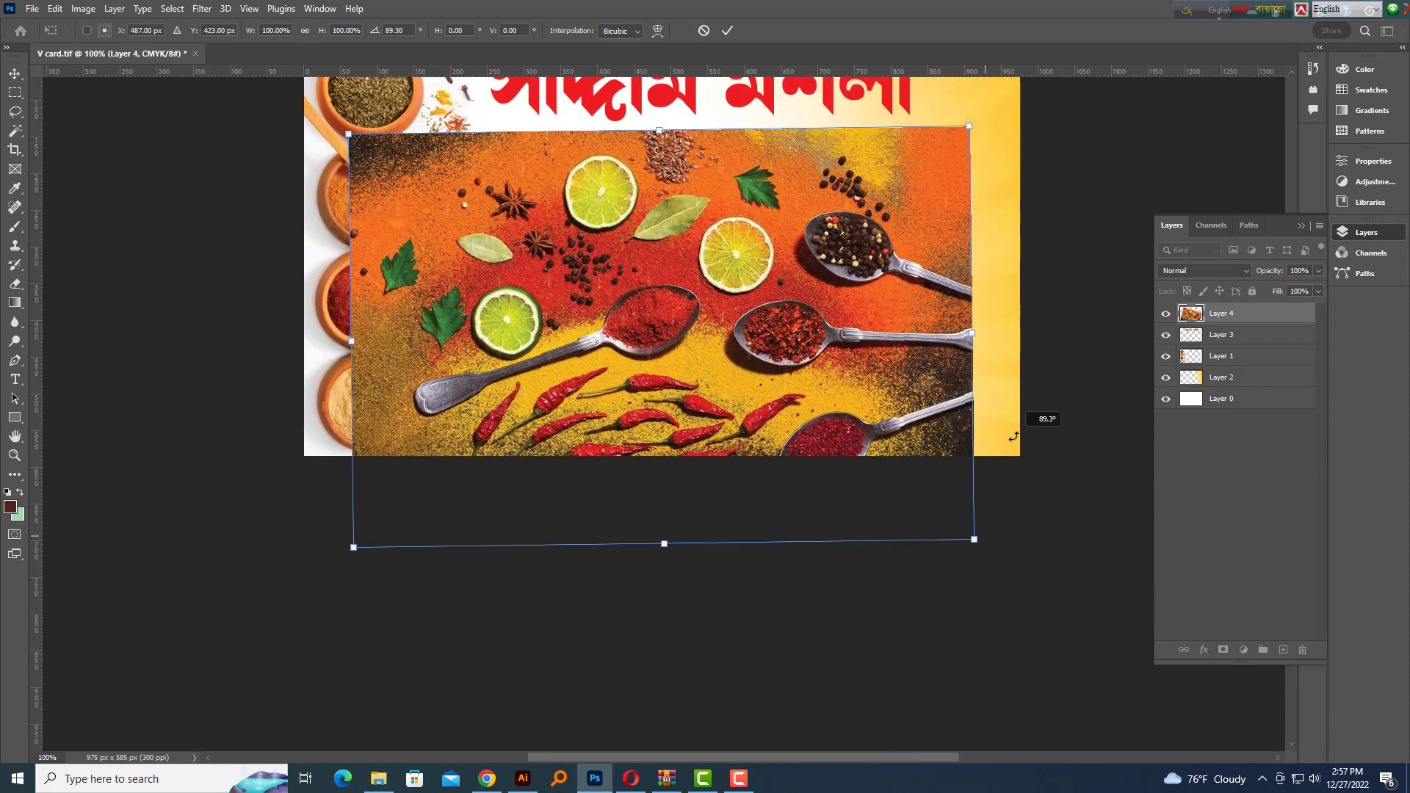
scroll(882, 463, up, 2)
drag(680, 483, 701, 267)
key(Return)
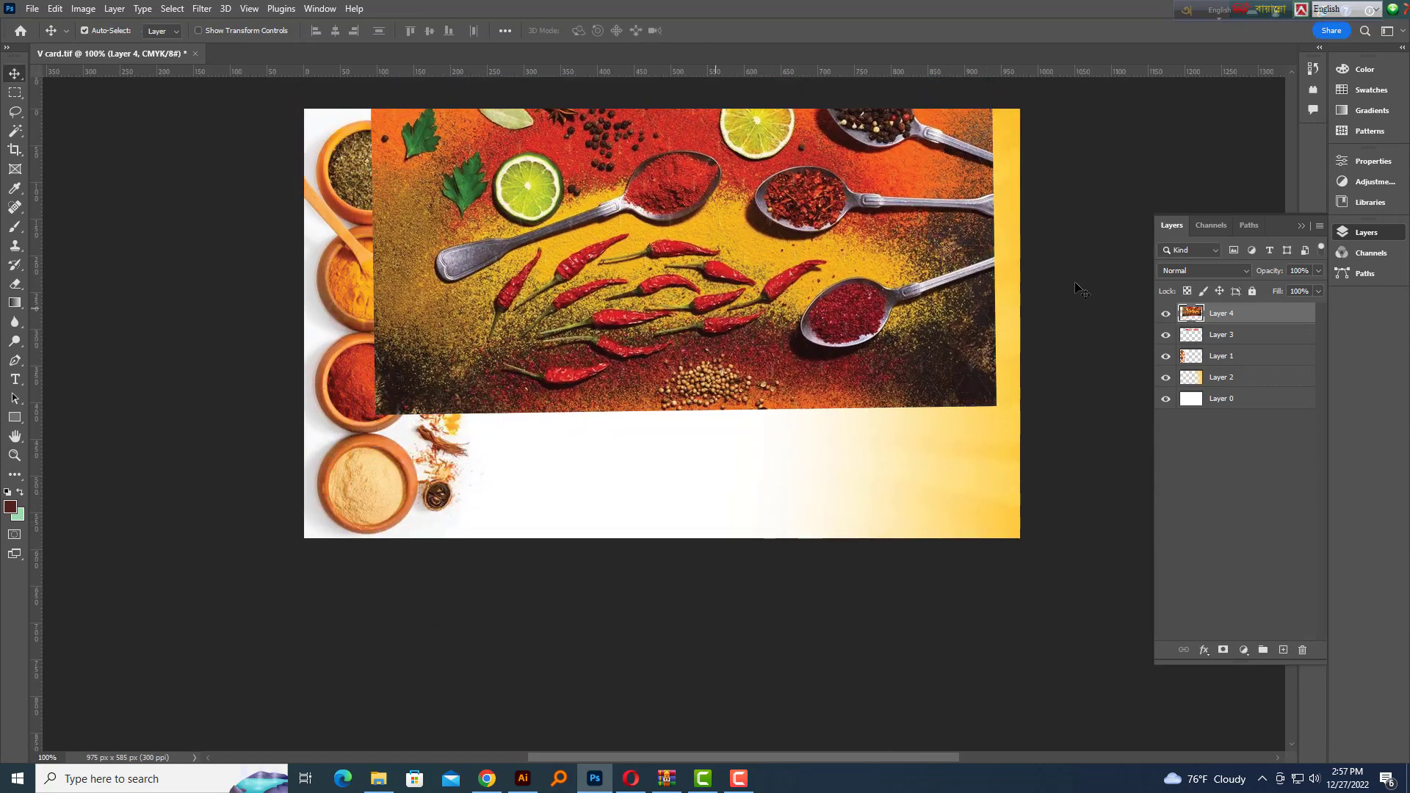
Clip the spice photo into the title lettering and move it up
right_click(1195, 317)
right_click(1240, 314)
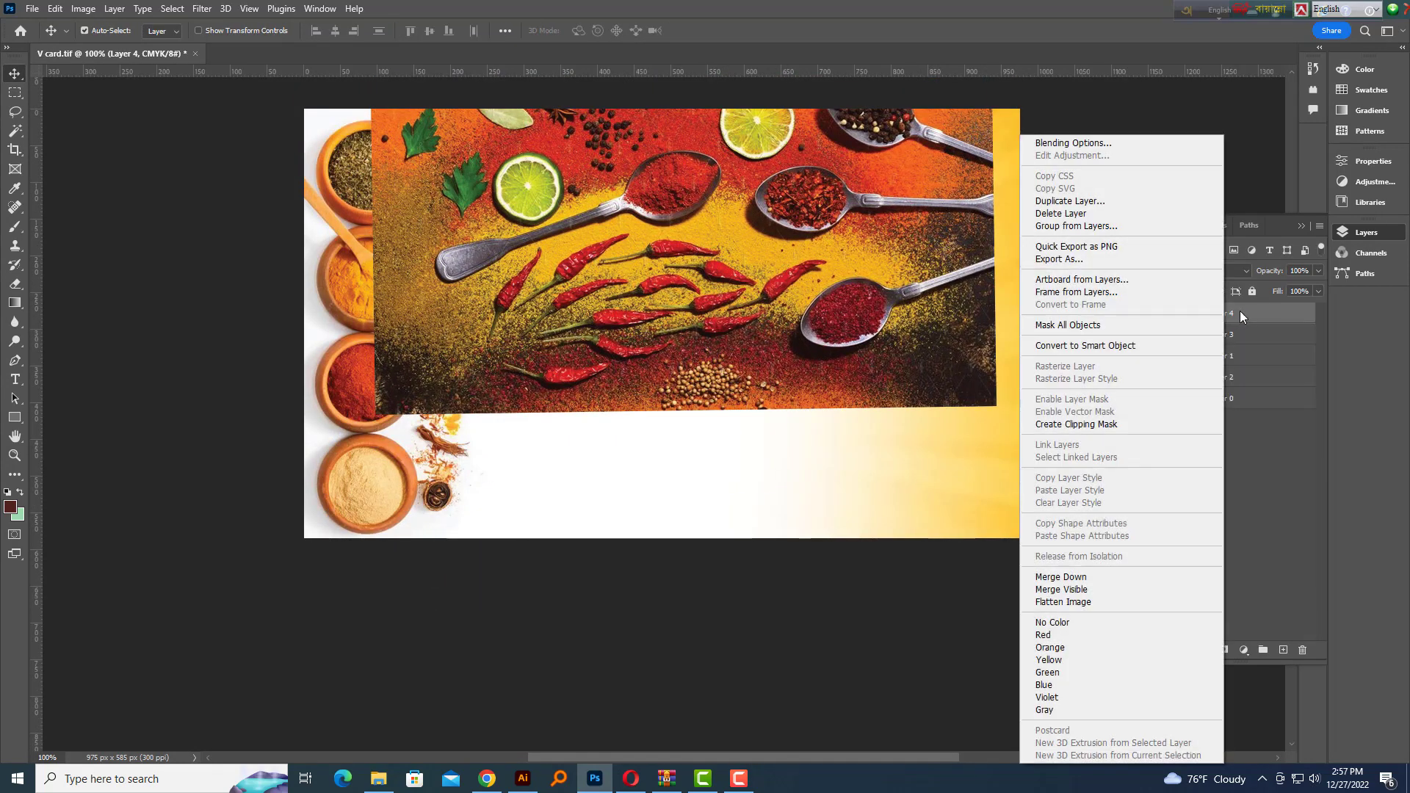
click(1076, 424)
drag(712, 251, 592, 441)
drag(637, 352, 660, 249)
Shrink the clipped photo to about 80% and reposition it behind the letters
key(ctrl+t)
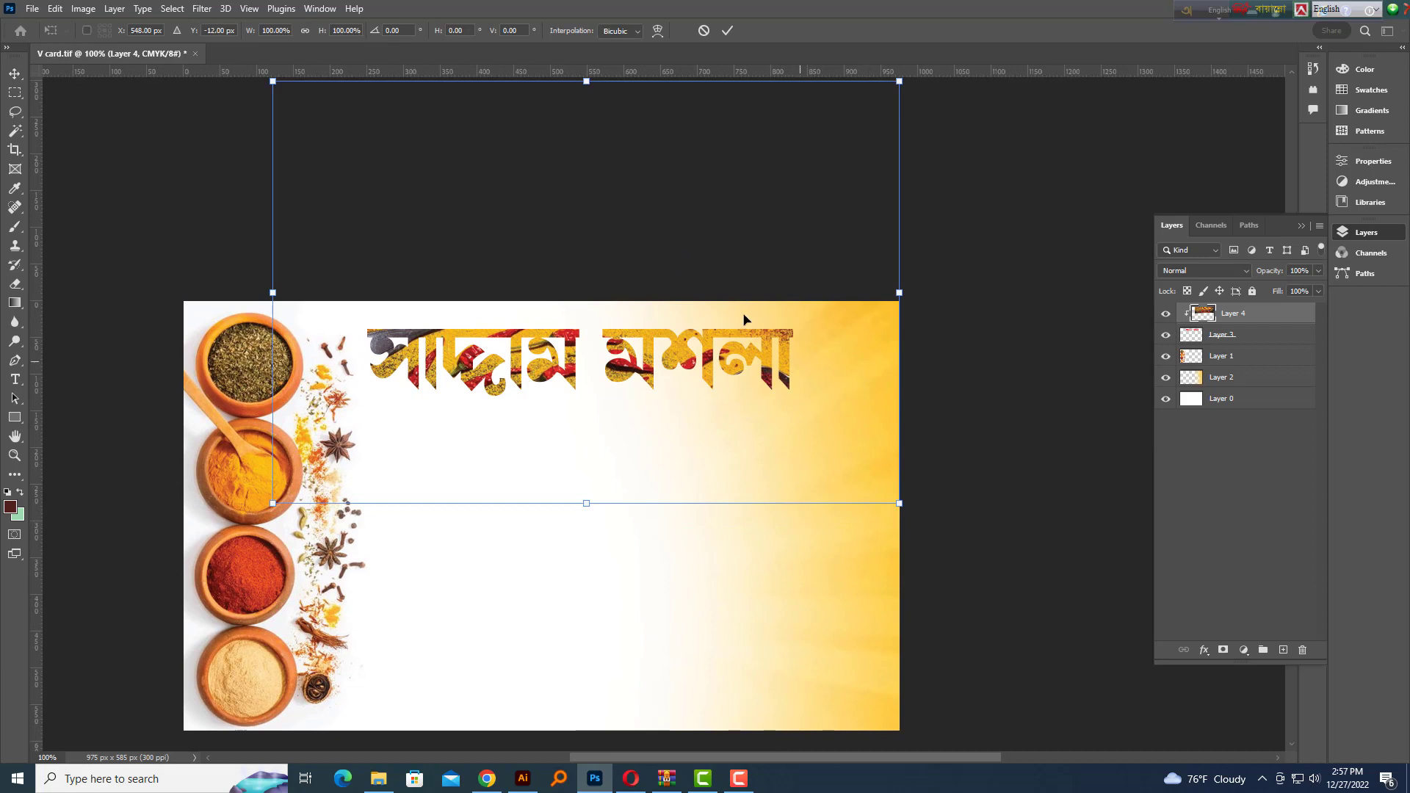
drag(744, 320, 719, 479)
drag(864, 250, 809, 286)
drag(746, 373, 799, 323)
key(Return)
ctrl+click(799, 323)
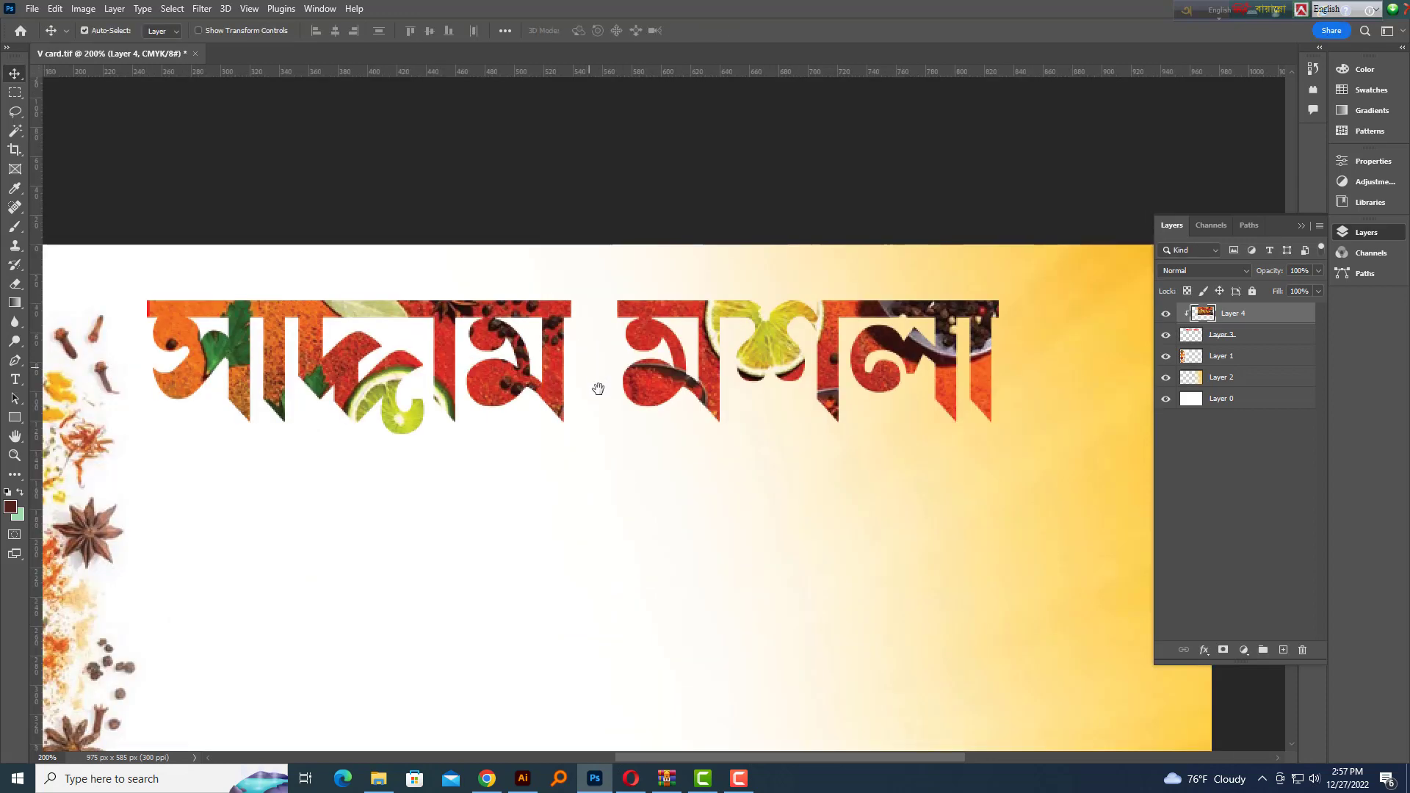
drag(598, 391, 628, 414)
Add a white stroke to the title text layer and enable Drop Shadow
right_click(1240, 336)
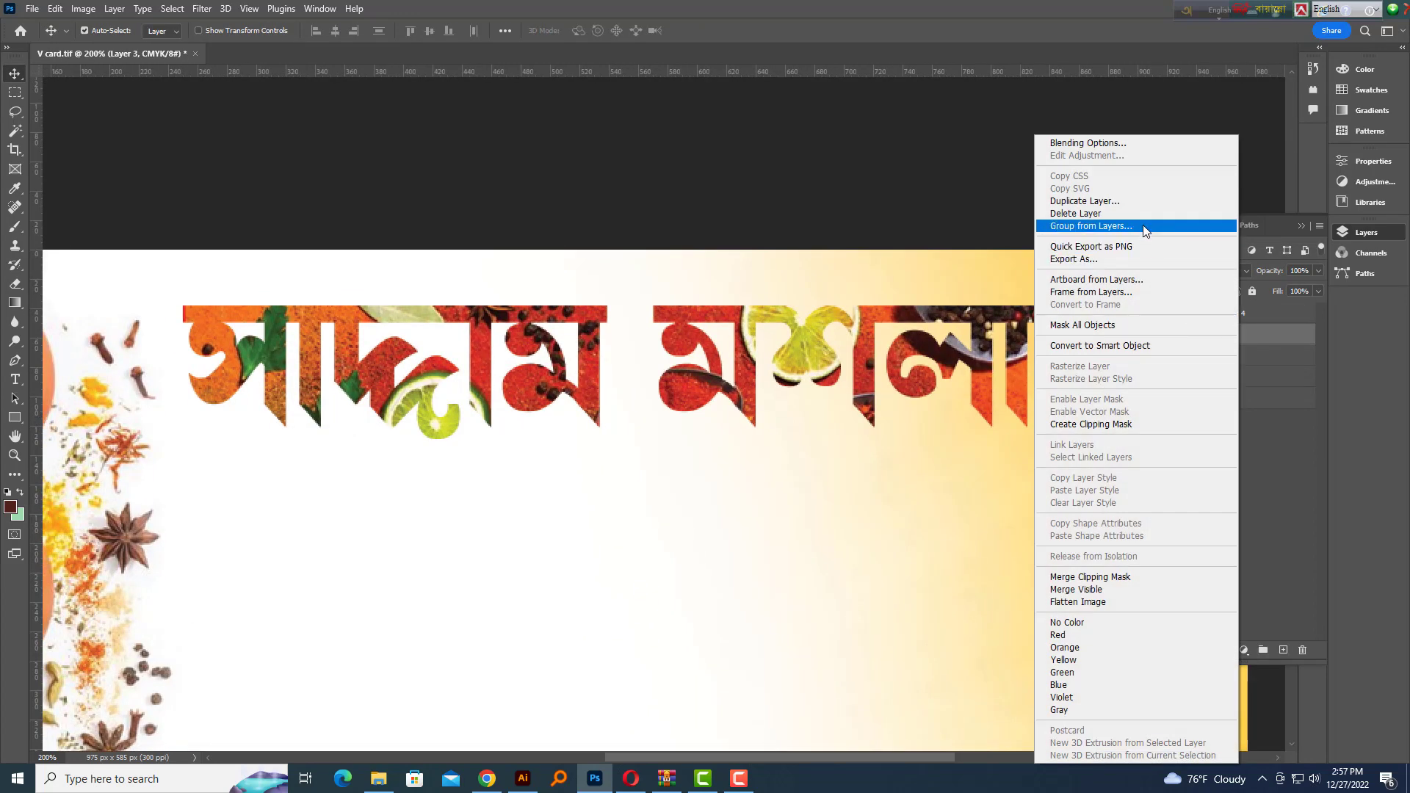
click(1088, 143)
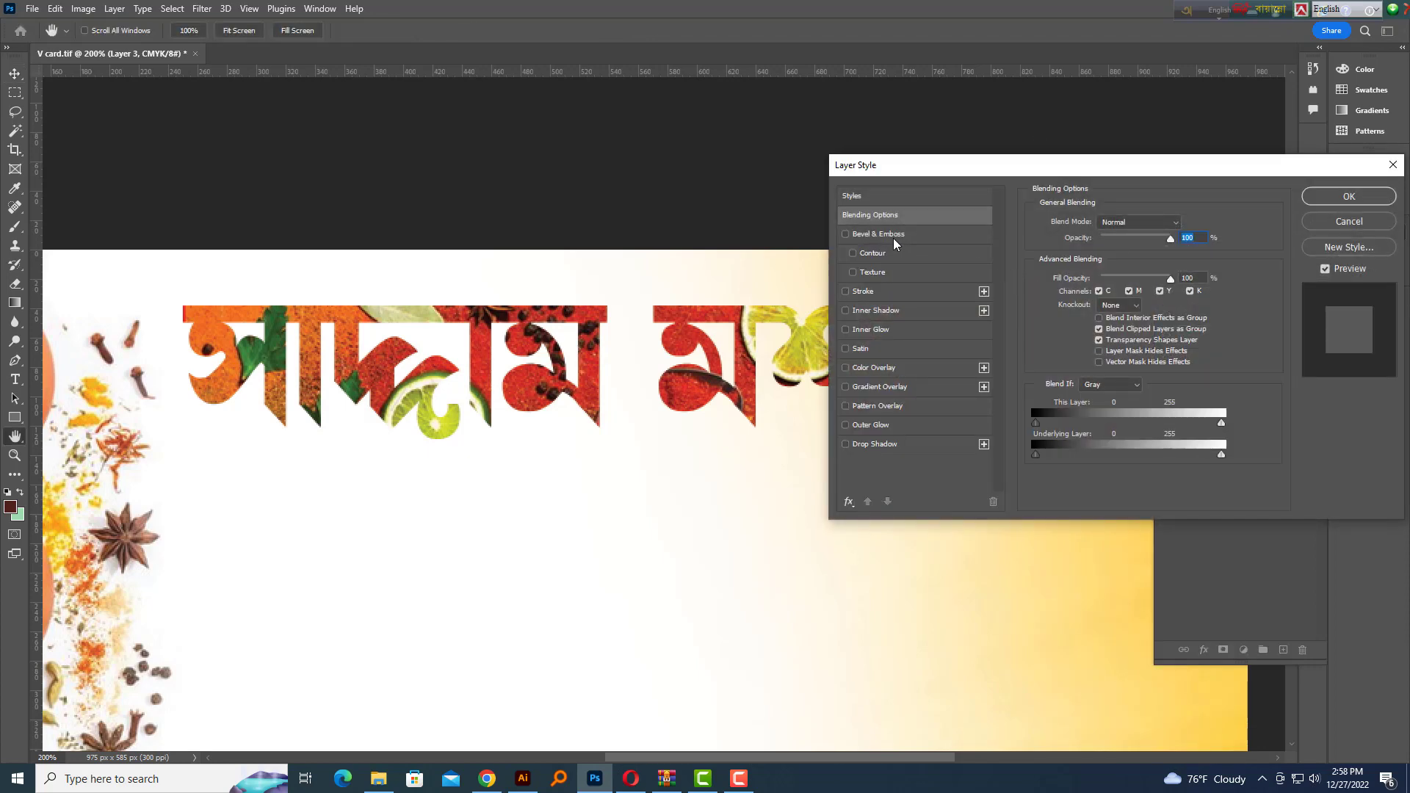
click(861, 292)
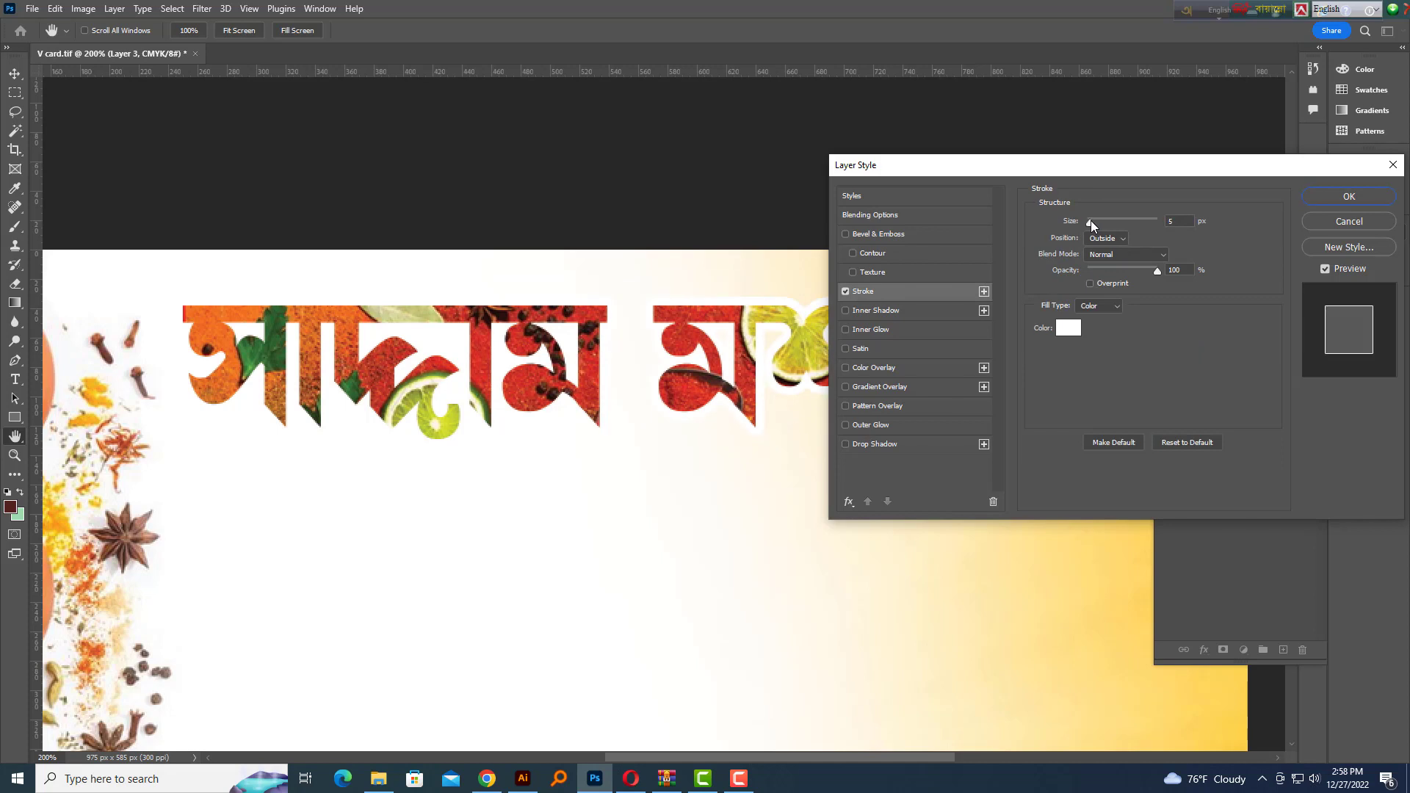
click(1091, 220)
click(880, 443)
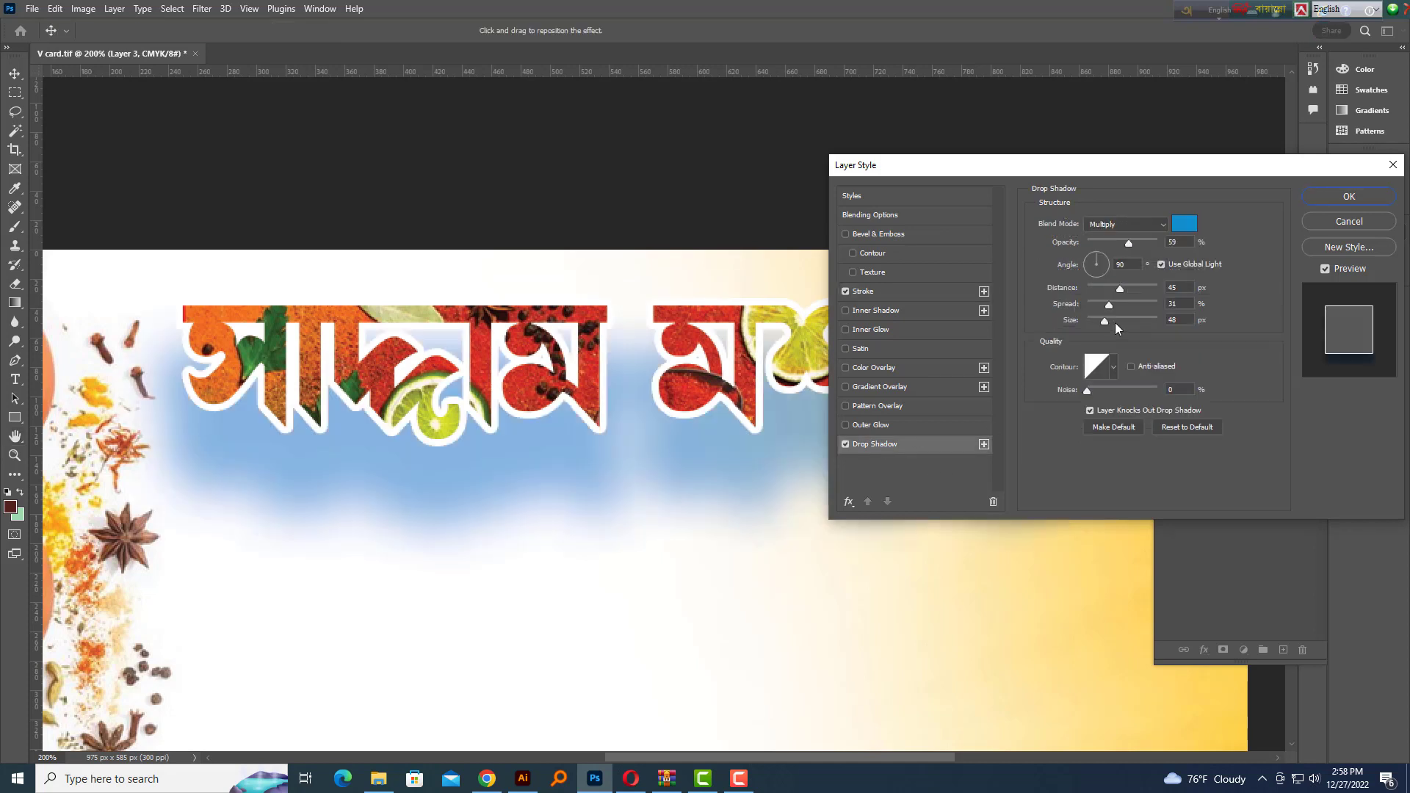
Set the drop shadow colour to a bright golden yellow
click(1185, 224)
click(719, 336)
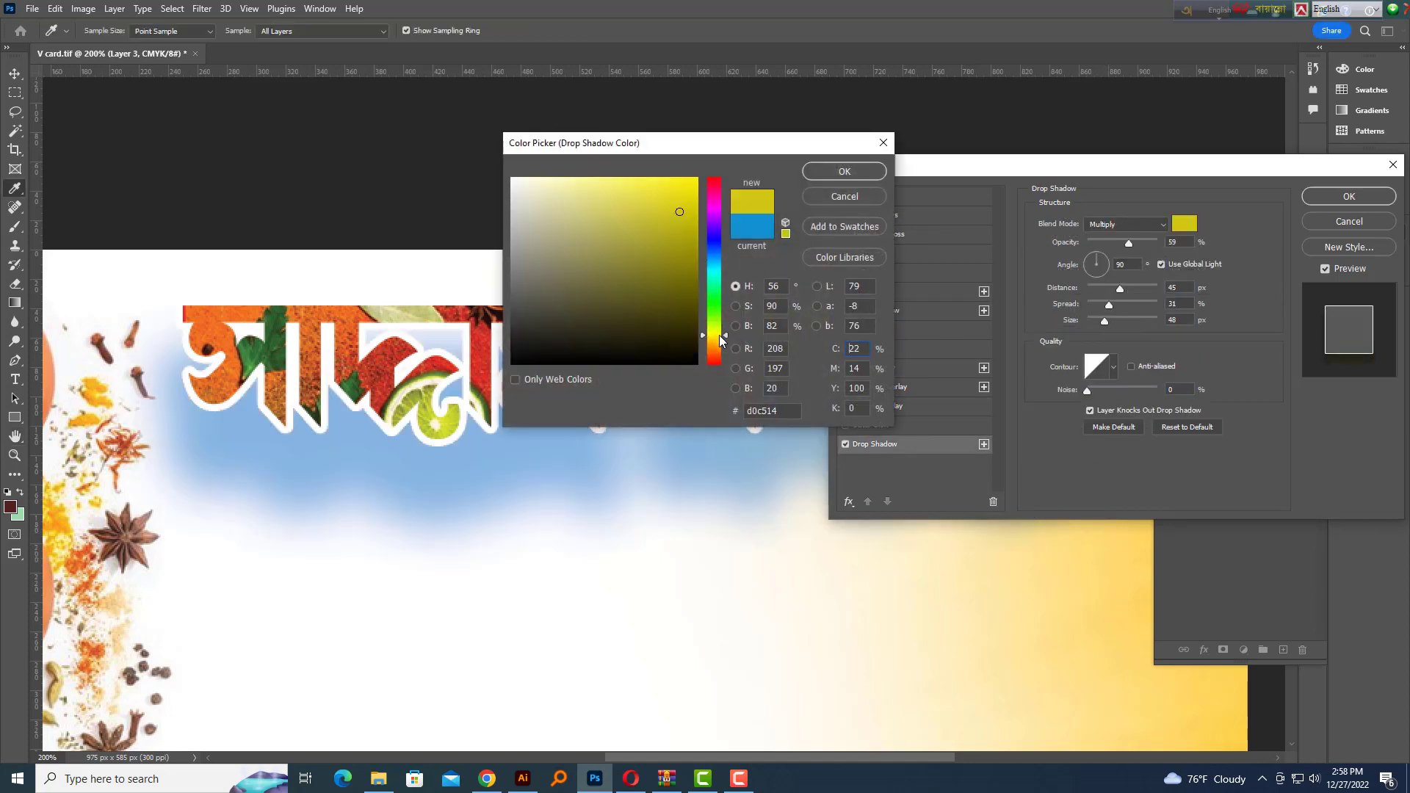
drag(684, 198, 788, 136)
click(724, 236)
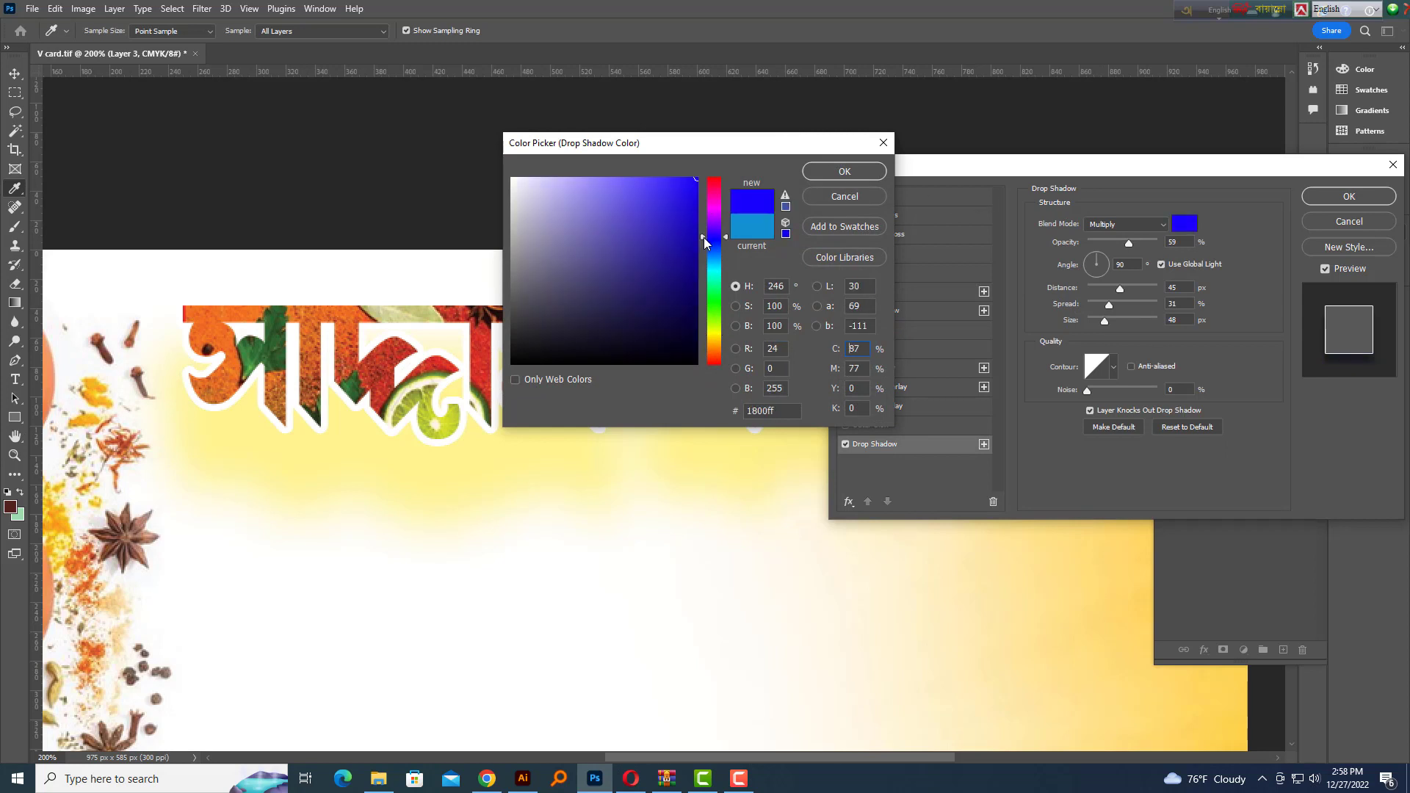
drag(725, 291, 723, 339)
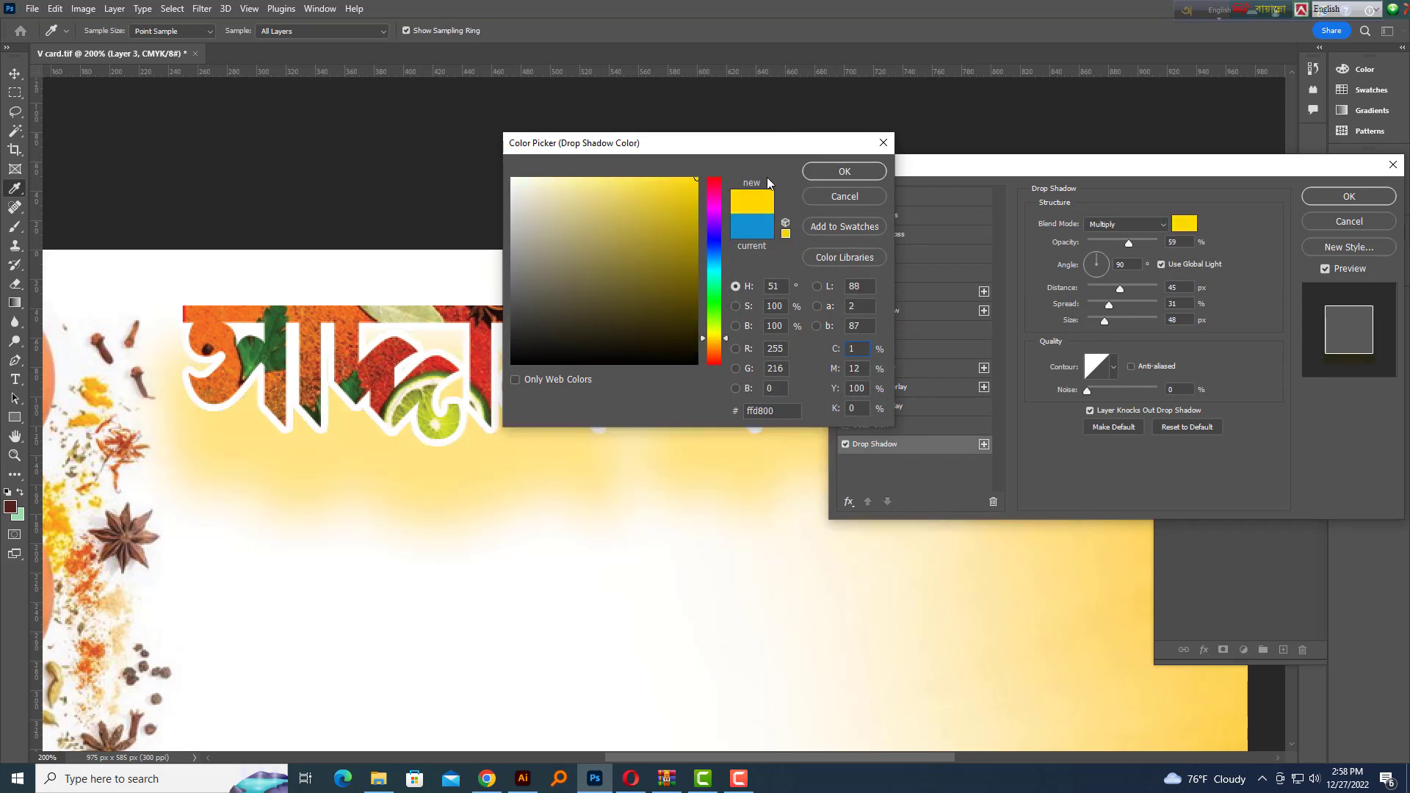
click(845, 171)
Set the shadow's distance to 0 and tighten its spread and size, then apply the glow
drag(1129, 242, 1161, 242)
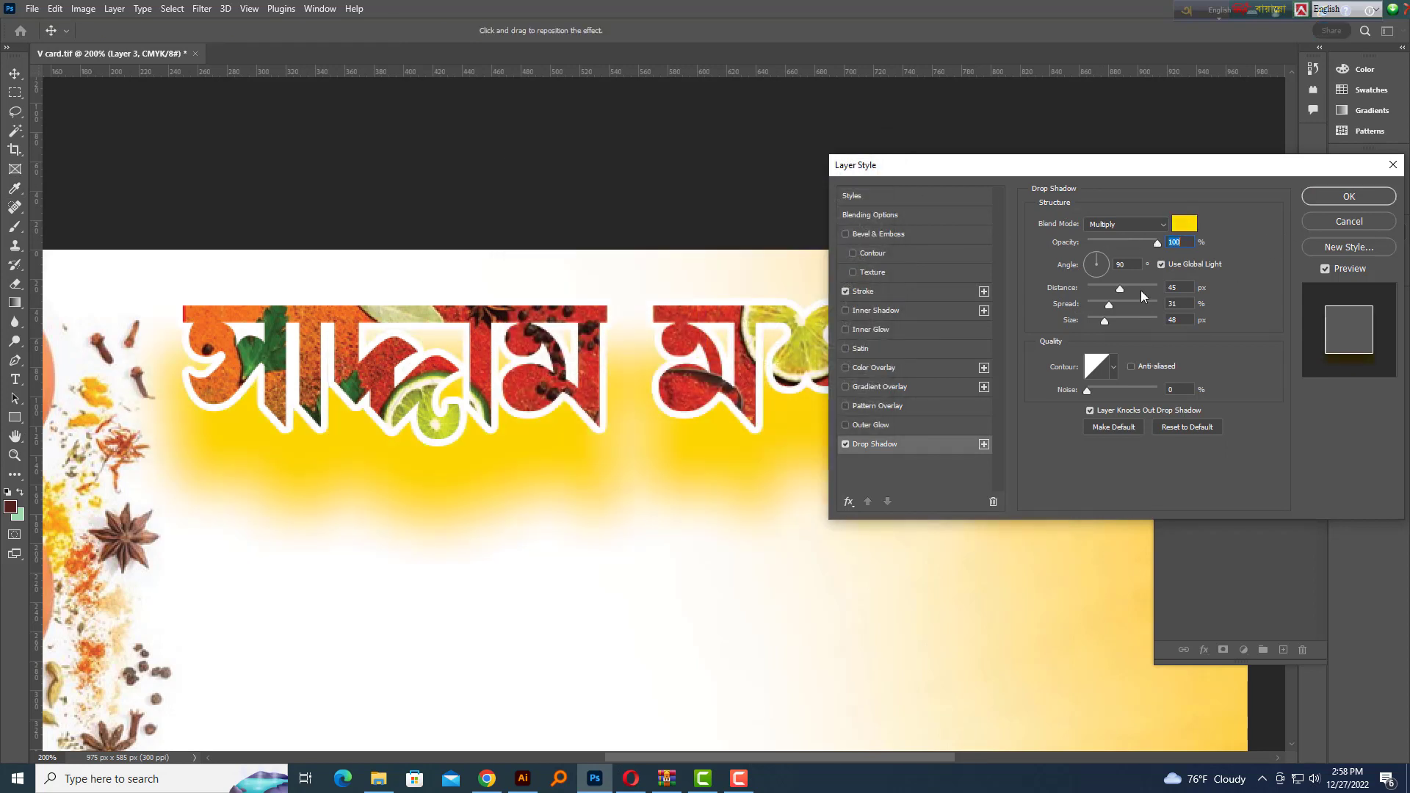
drag(1111, 291, 1104, 323)
click(1101, 324)
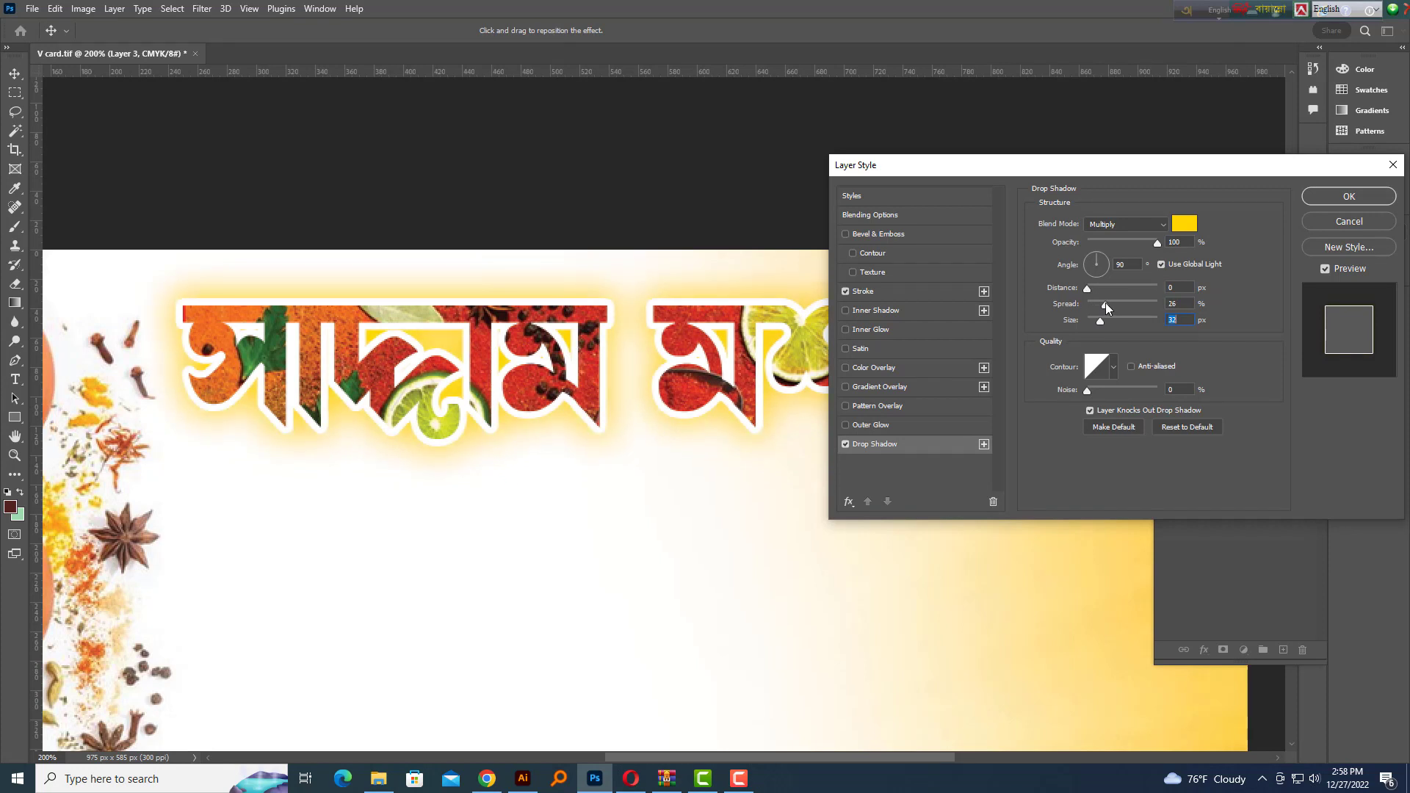
drag(1105, 304, 1100, 318)
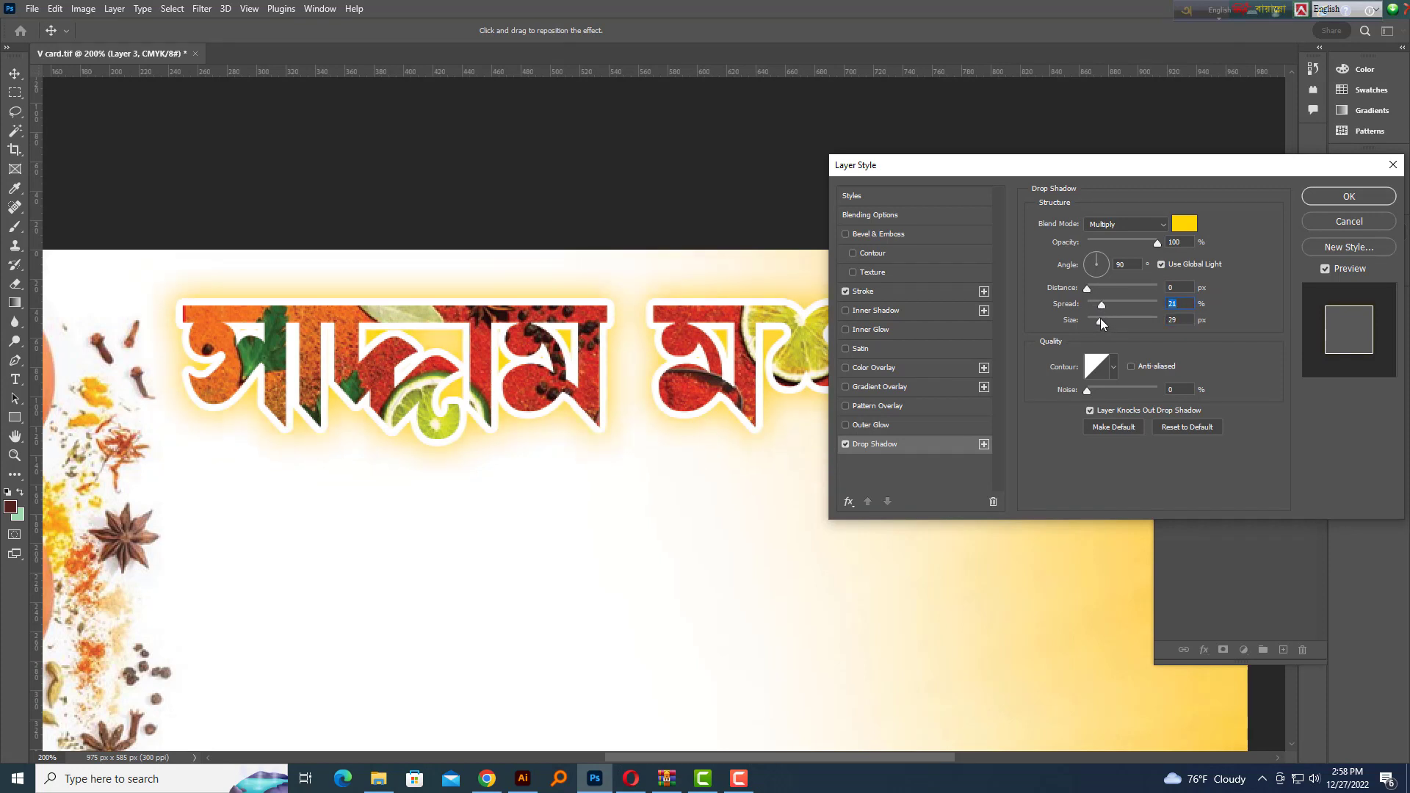
key(Return)
Zoom between 100% and 200% to check the title's white outline and yellow glow
key(ctrl+minus)
key(ctrl+minus)
key(ctrl+minus)
key(ctrl+minus)
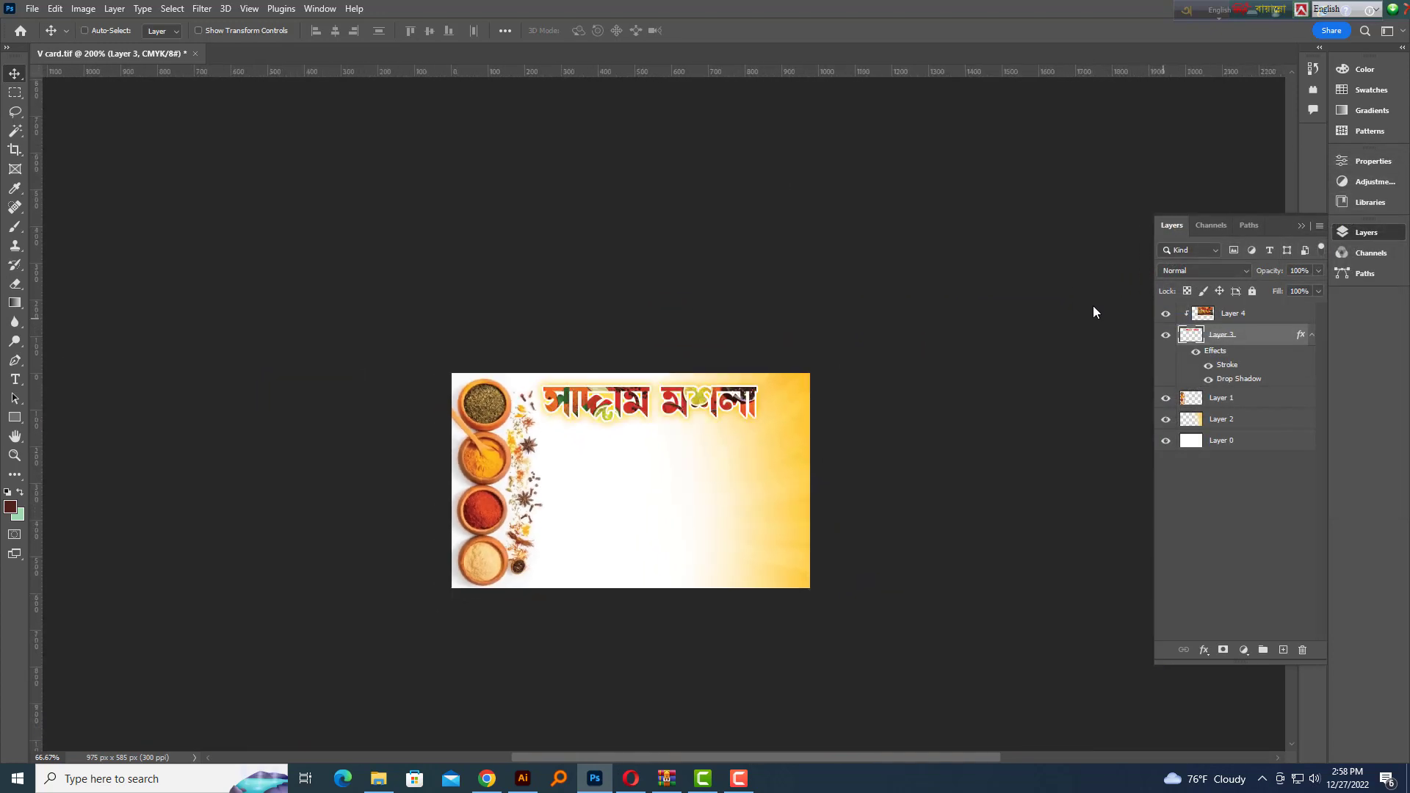
key(ctrl+plus)
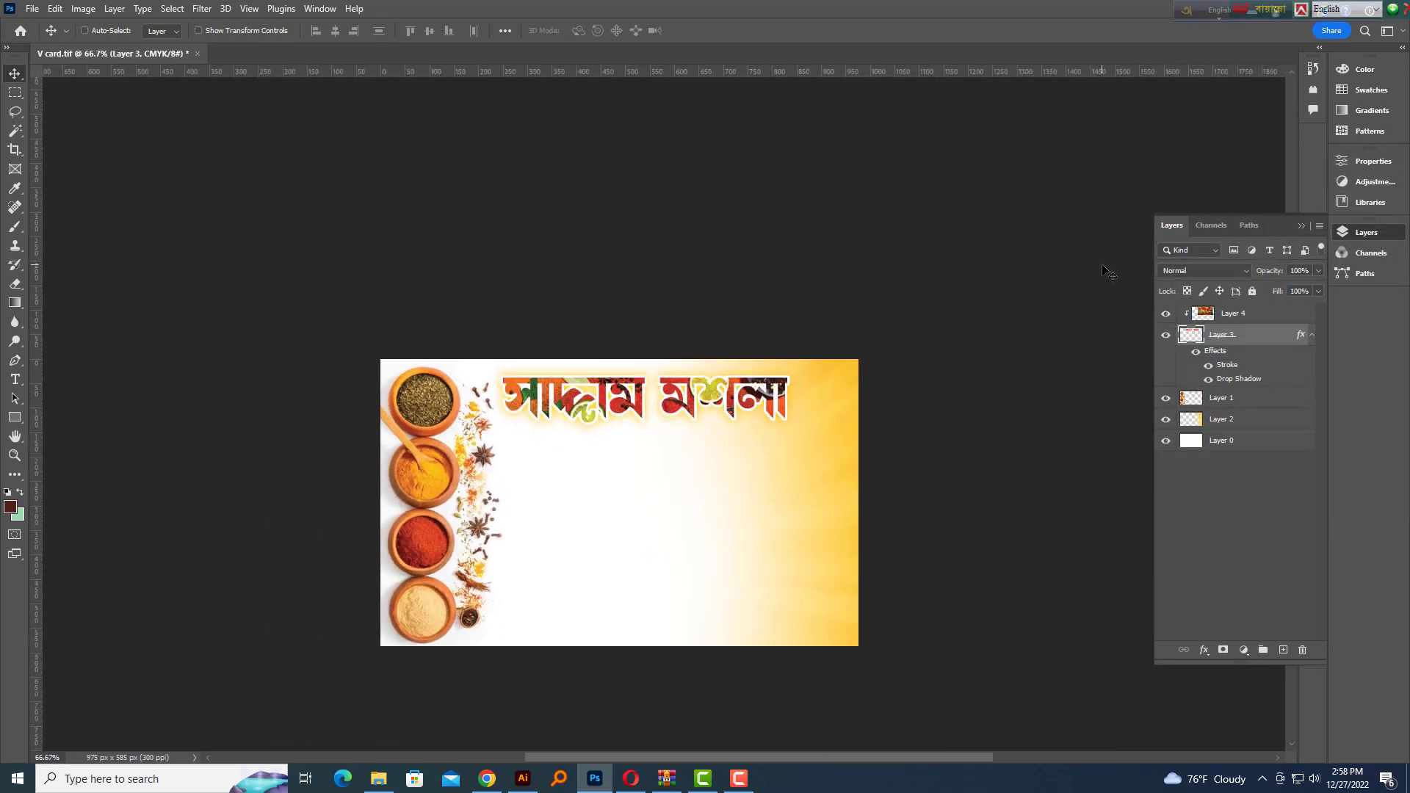
key(ctrl+plus)
key(ctrl+minus)
key(ctrl+plus)
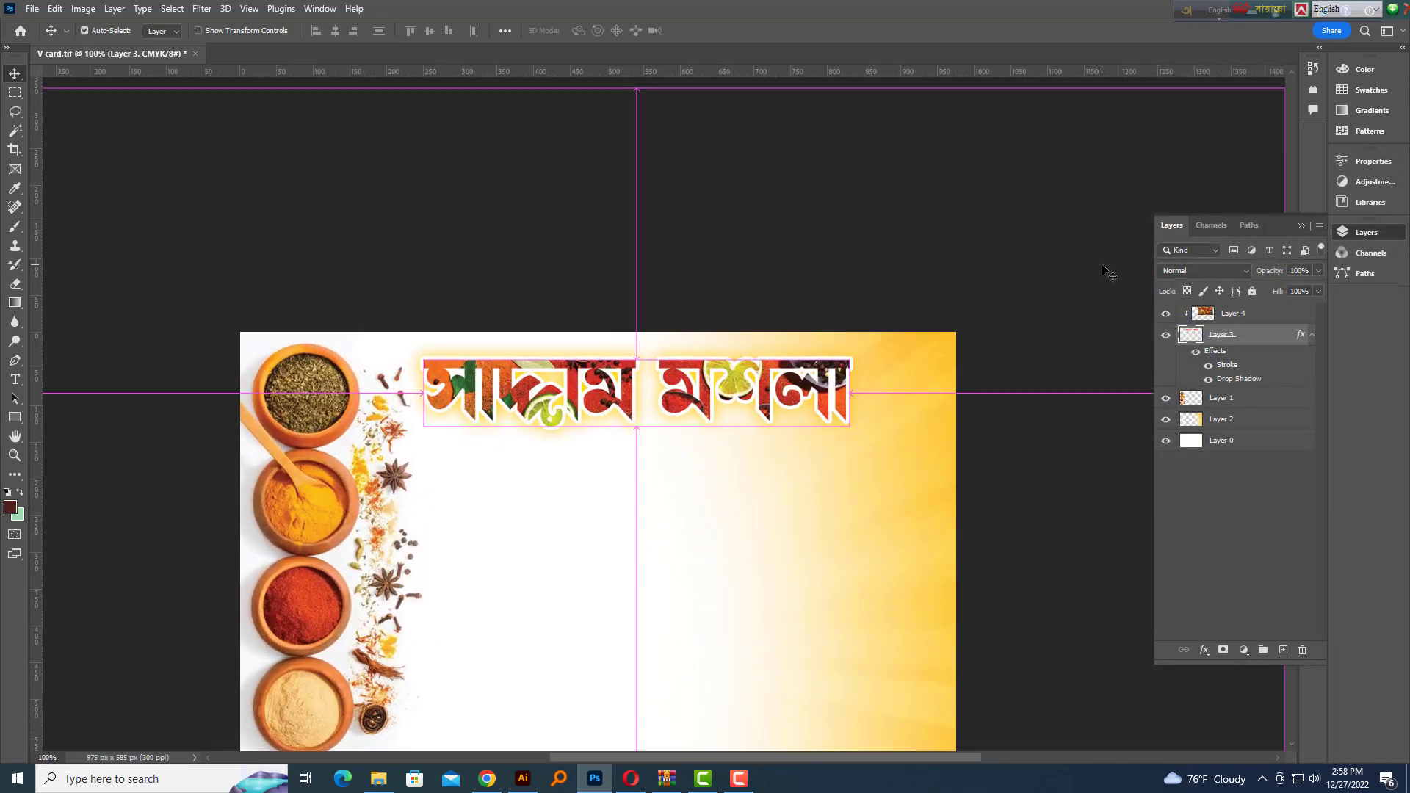
key(ctrl+plus)
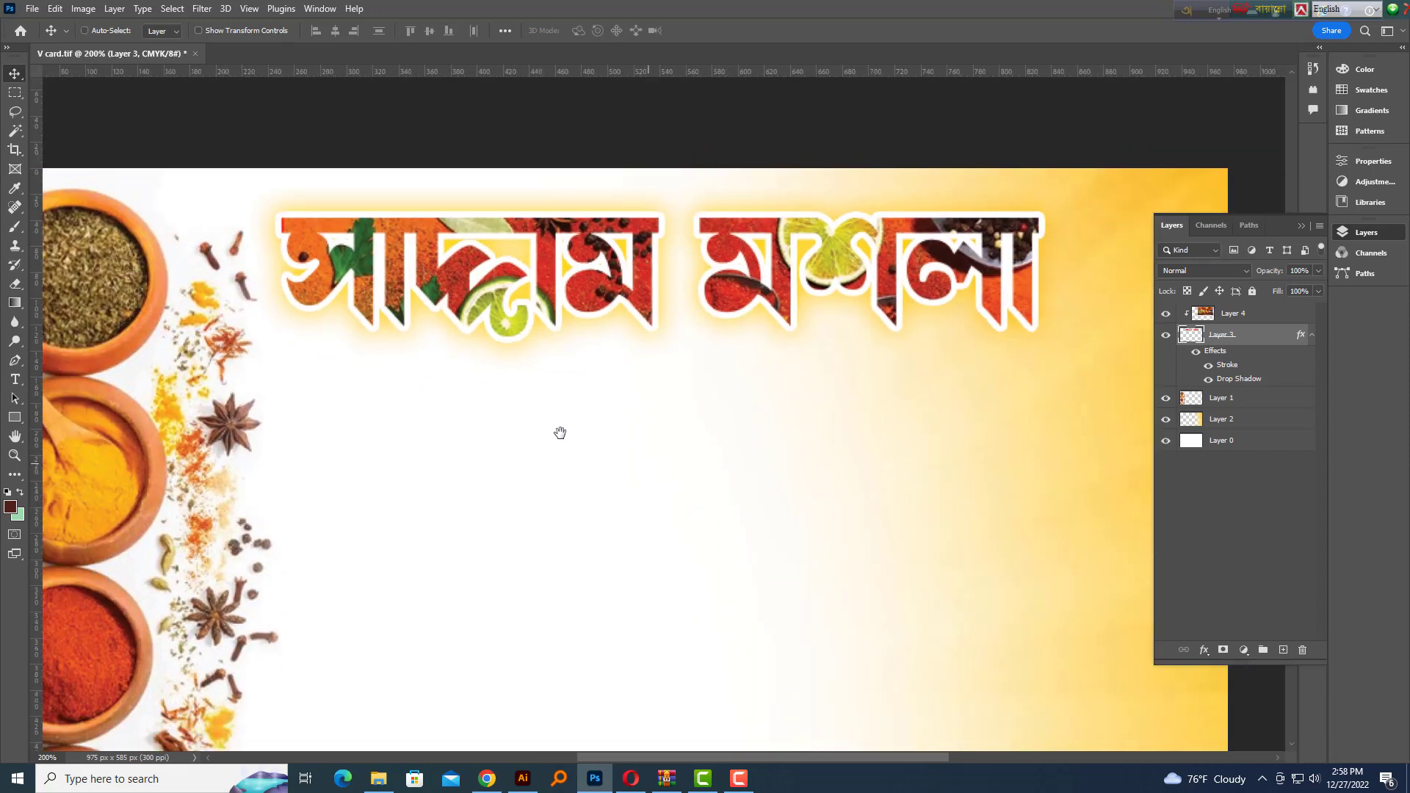
key(ctrl+minus)
key(ctrl+plus)
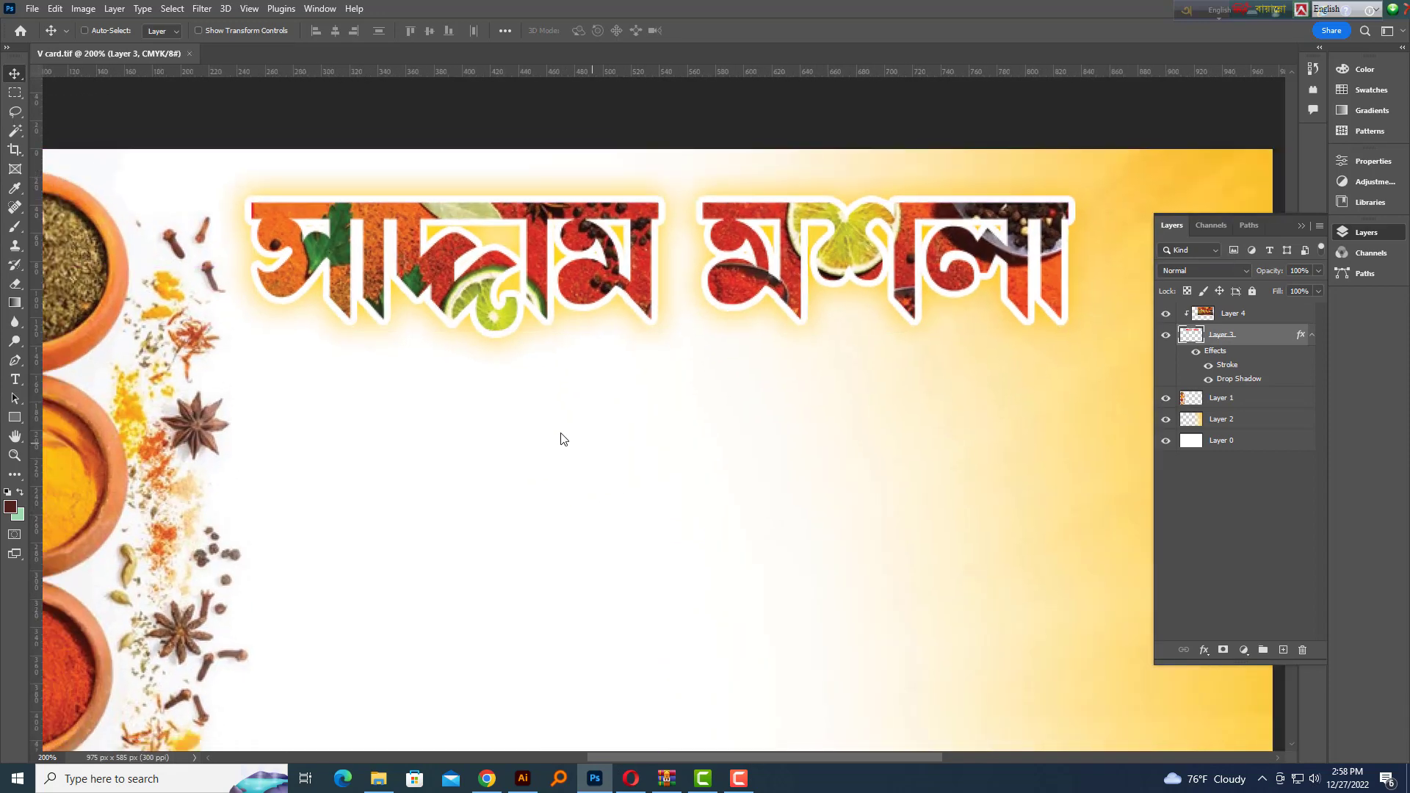
key(ctrl+minus)
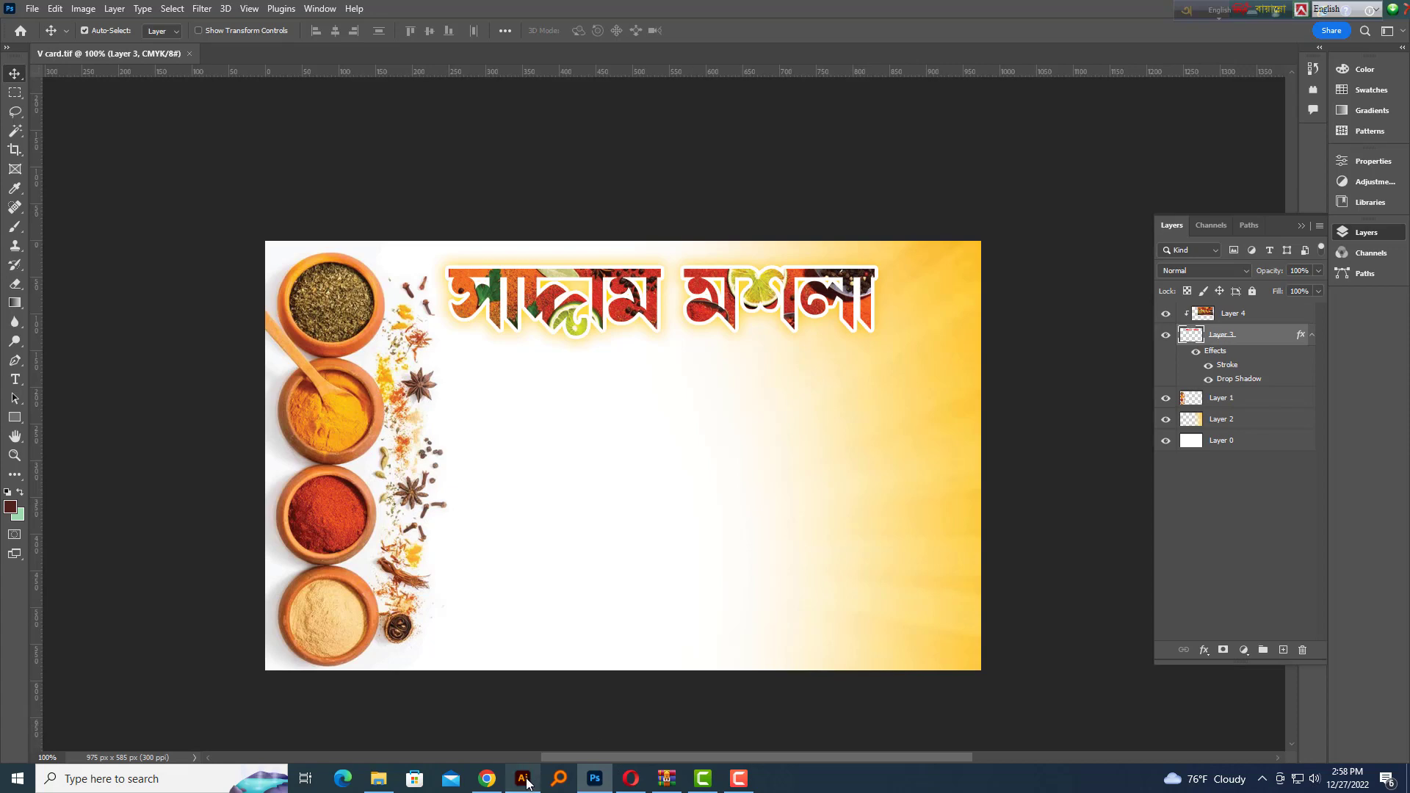
Back in Illustrator, accept the linked title image update and delete the old red title
click(523, 779)
click(773, 410)
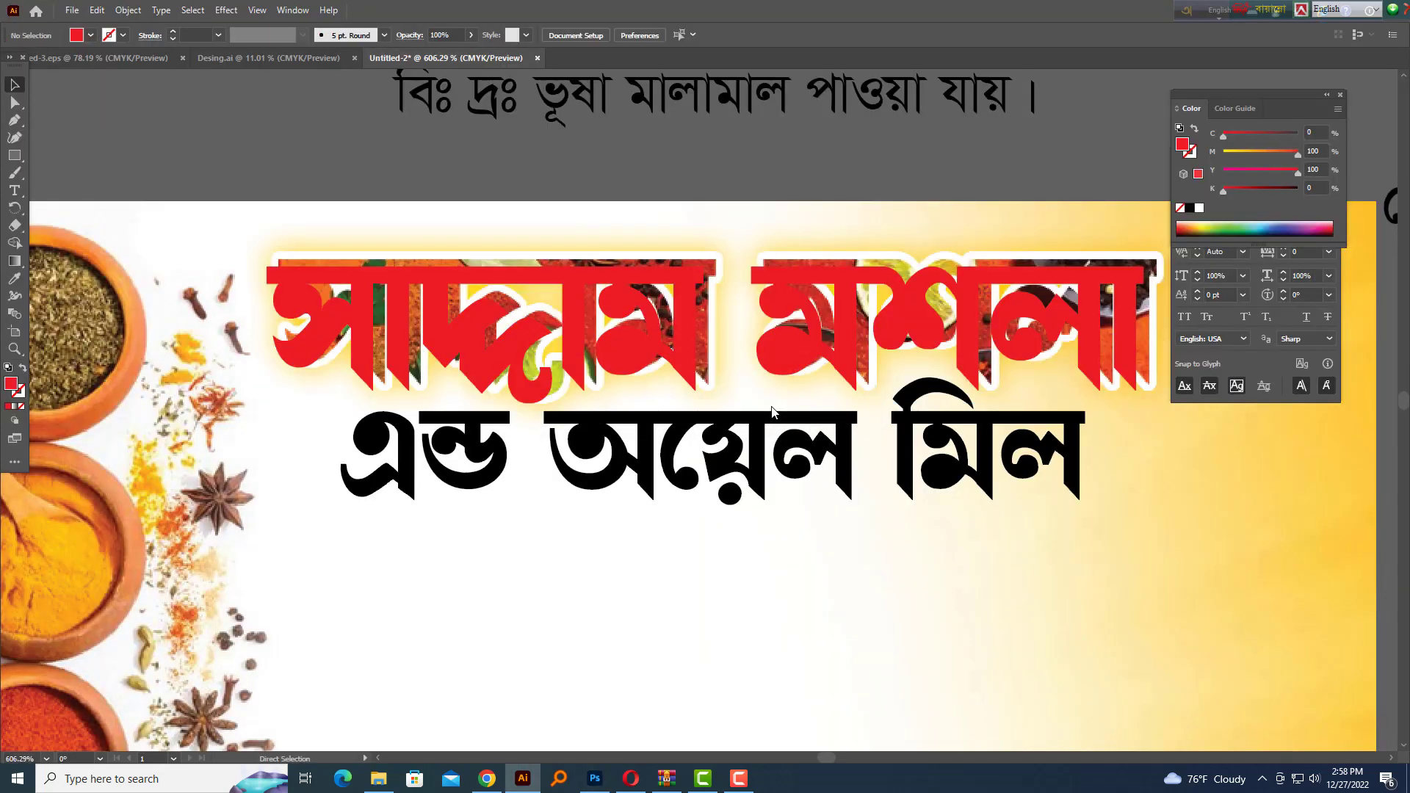
click(800, 342)
key(Delete)
Move the এন্ড অয়েল মিল line up to sit directly beneath the photo-filled title
key(ctrl+minus)
key(ctrl+minus)
key(ctrl+minus)
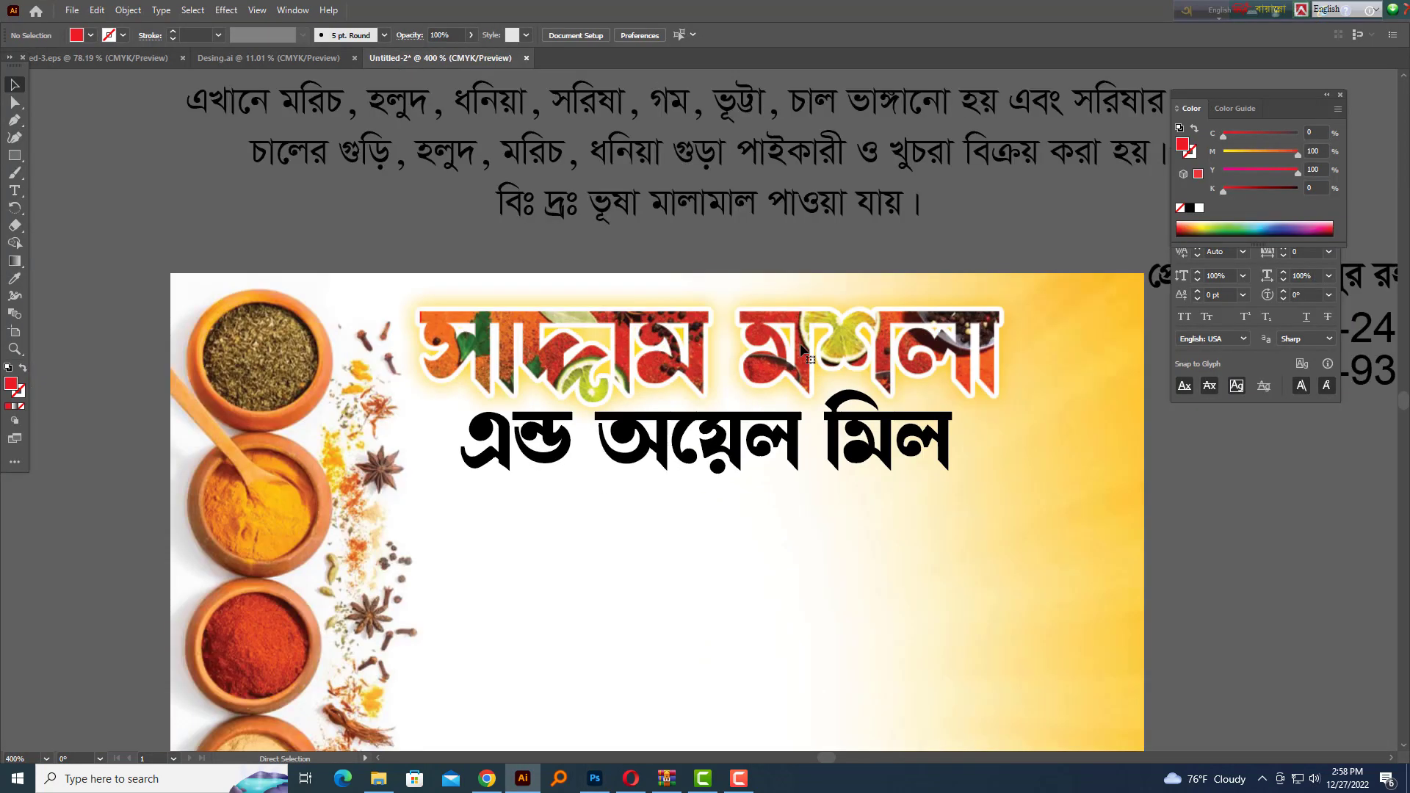
drag(812, 384, 792, 326)
scroll(769, 415, up, 2)
scroll(767, 419, up, 2)
drag(764, 426, 766, 570)
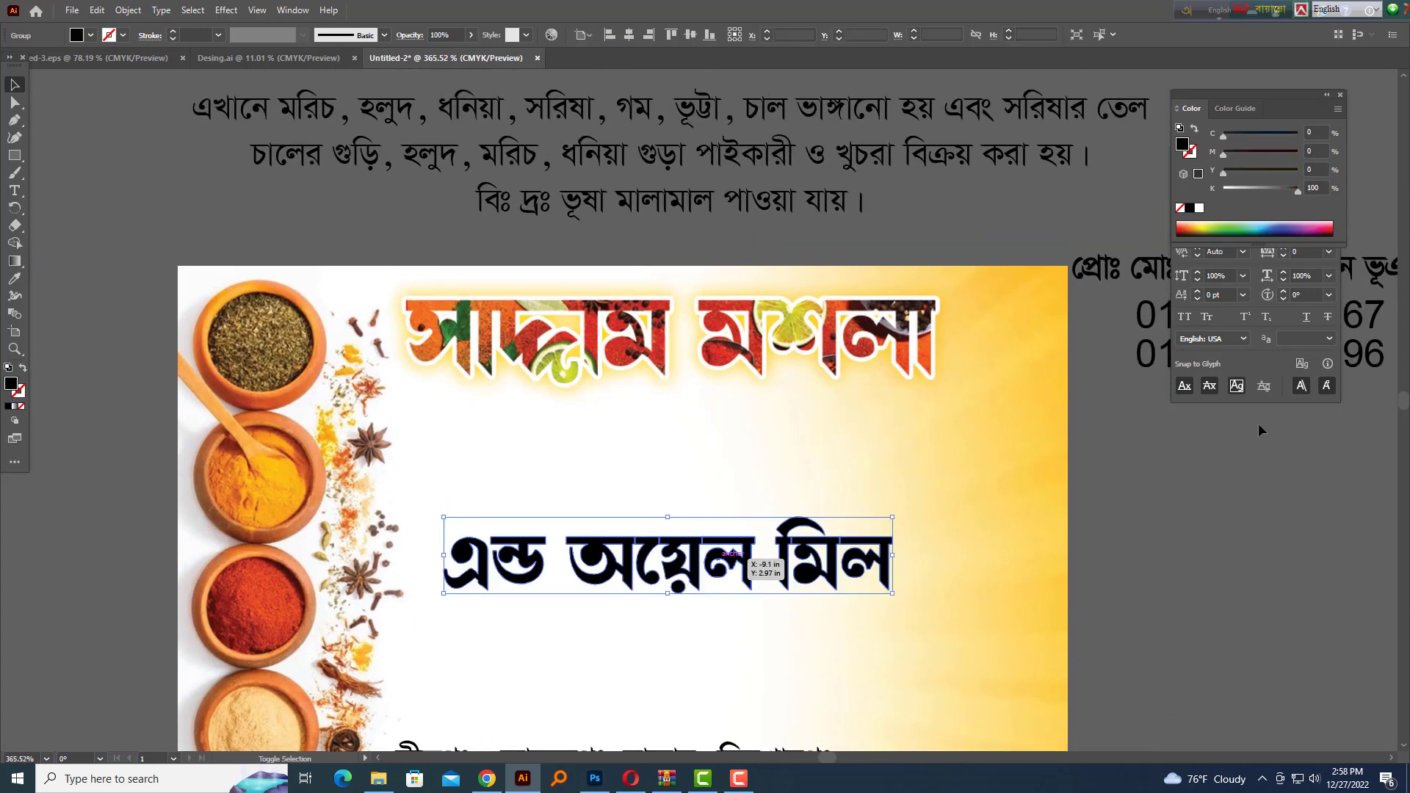
click(777, 548)
scroll(779, 541, down, 3)
scroll(811, 539, up, 1)
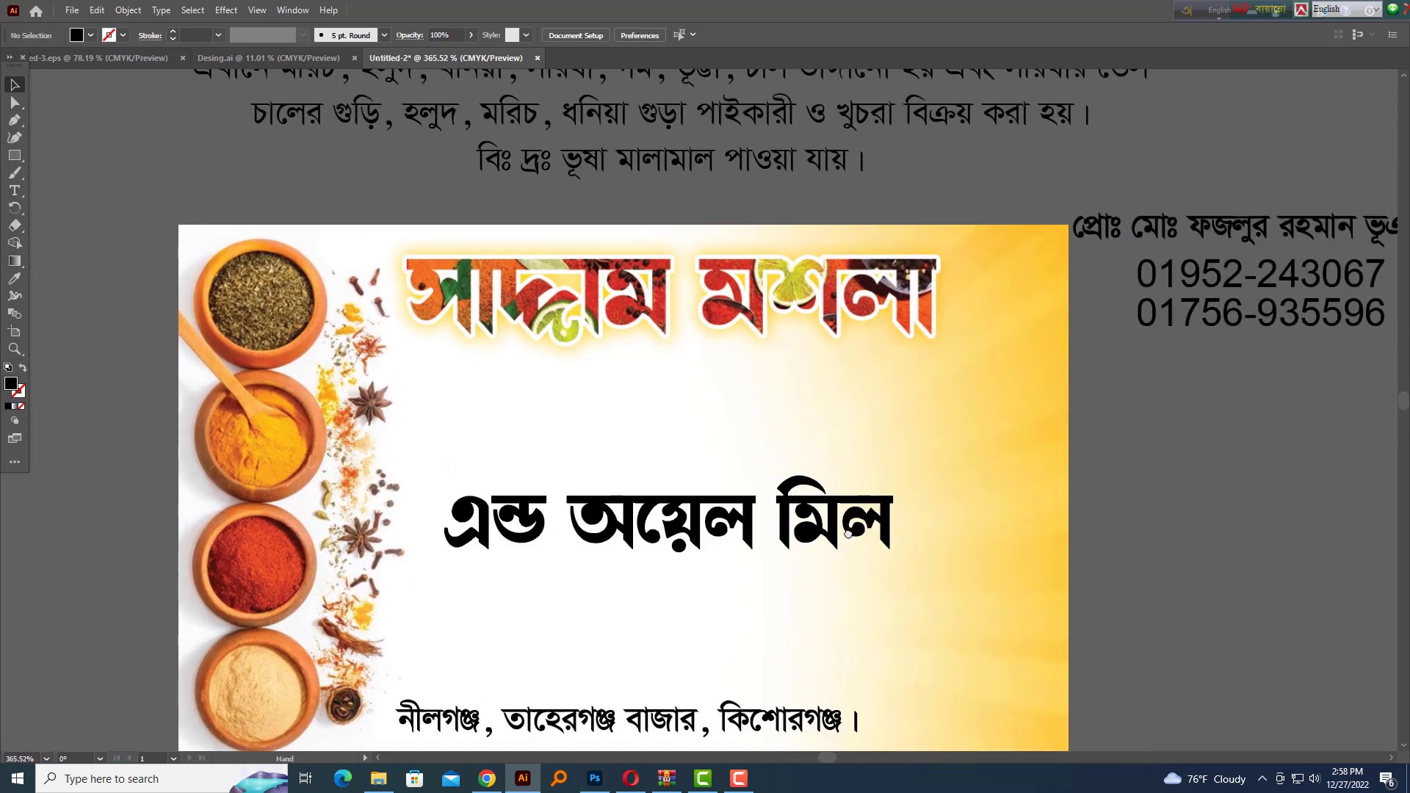
drag(811, 547, 806, 403)
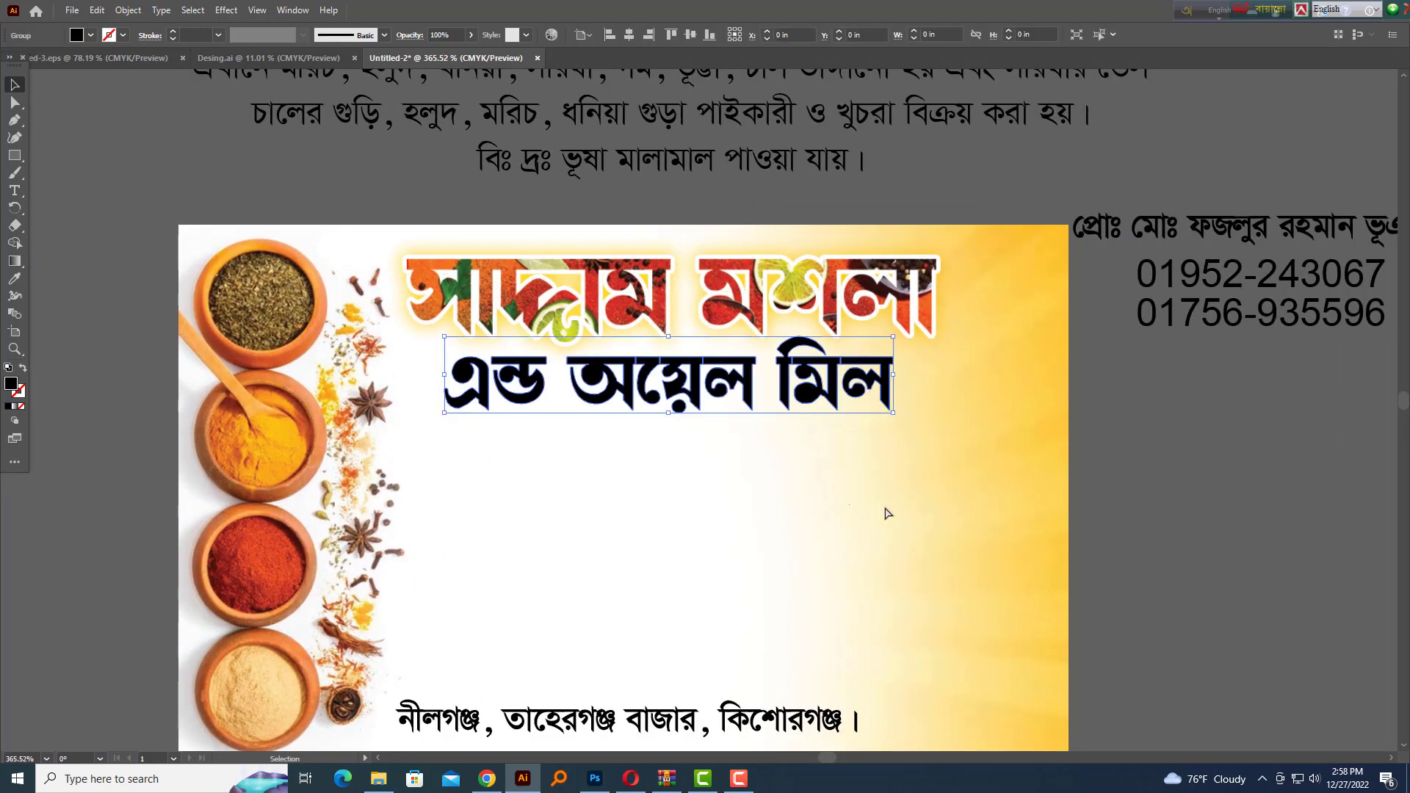
click(888, 513)
drag(1049, 486, 860, 530)
scroll(1024, 579, up, 5)
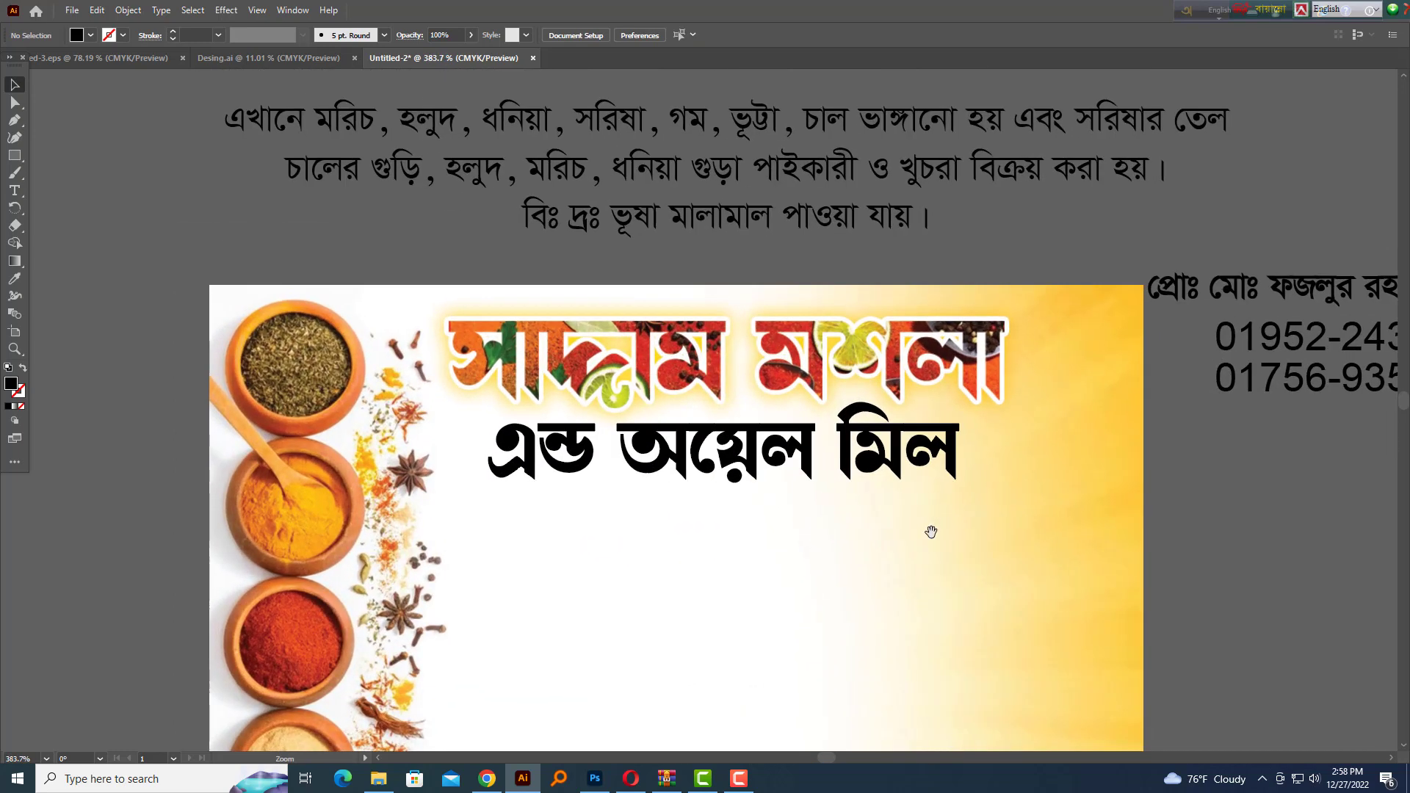
drag(932, 531, 952, 583)
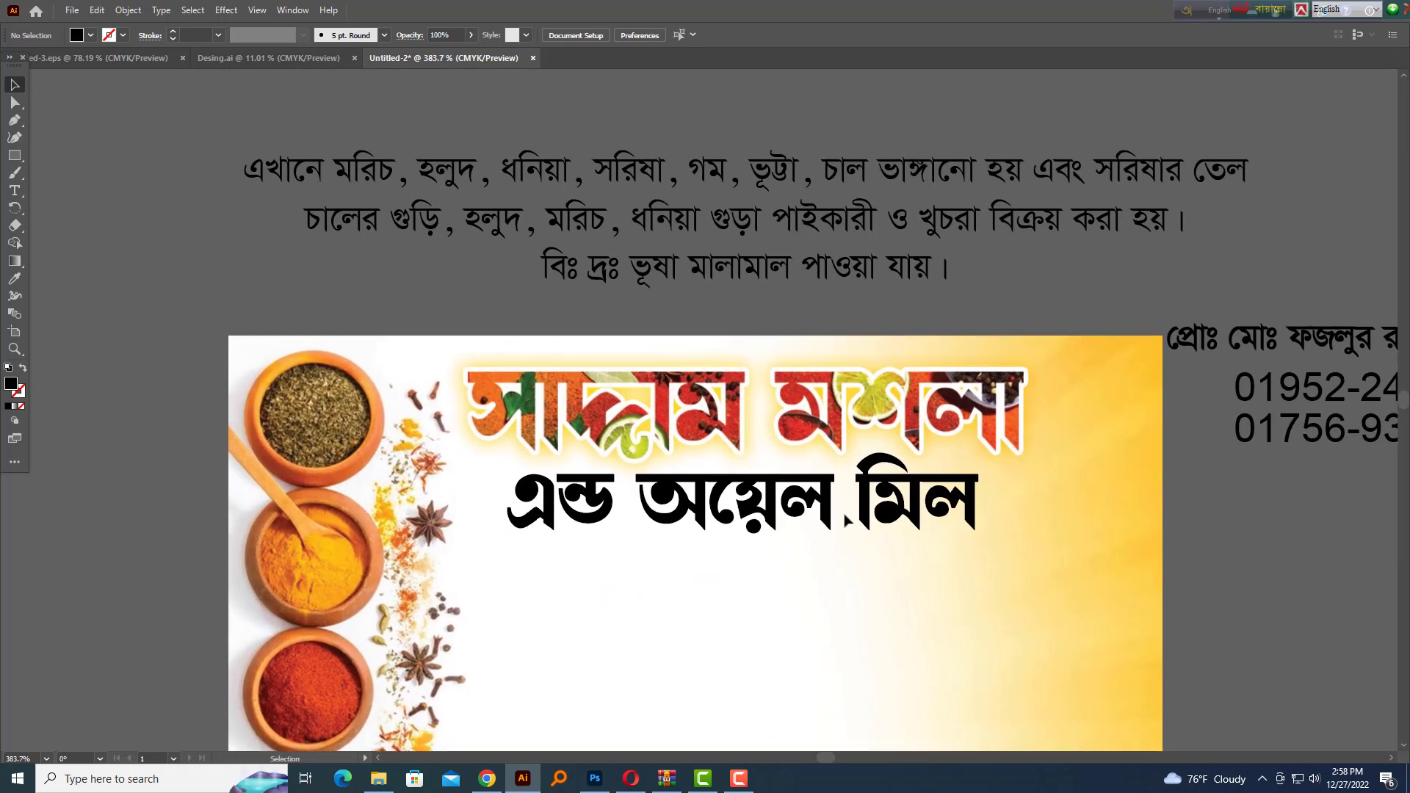
Fill the এন্ড অয়েল মিল lettering red using the Color panel
click(887, 518)
key(F5)
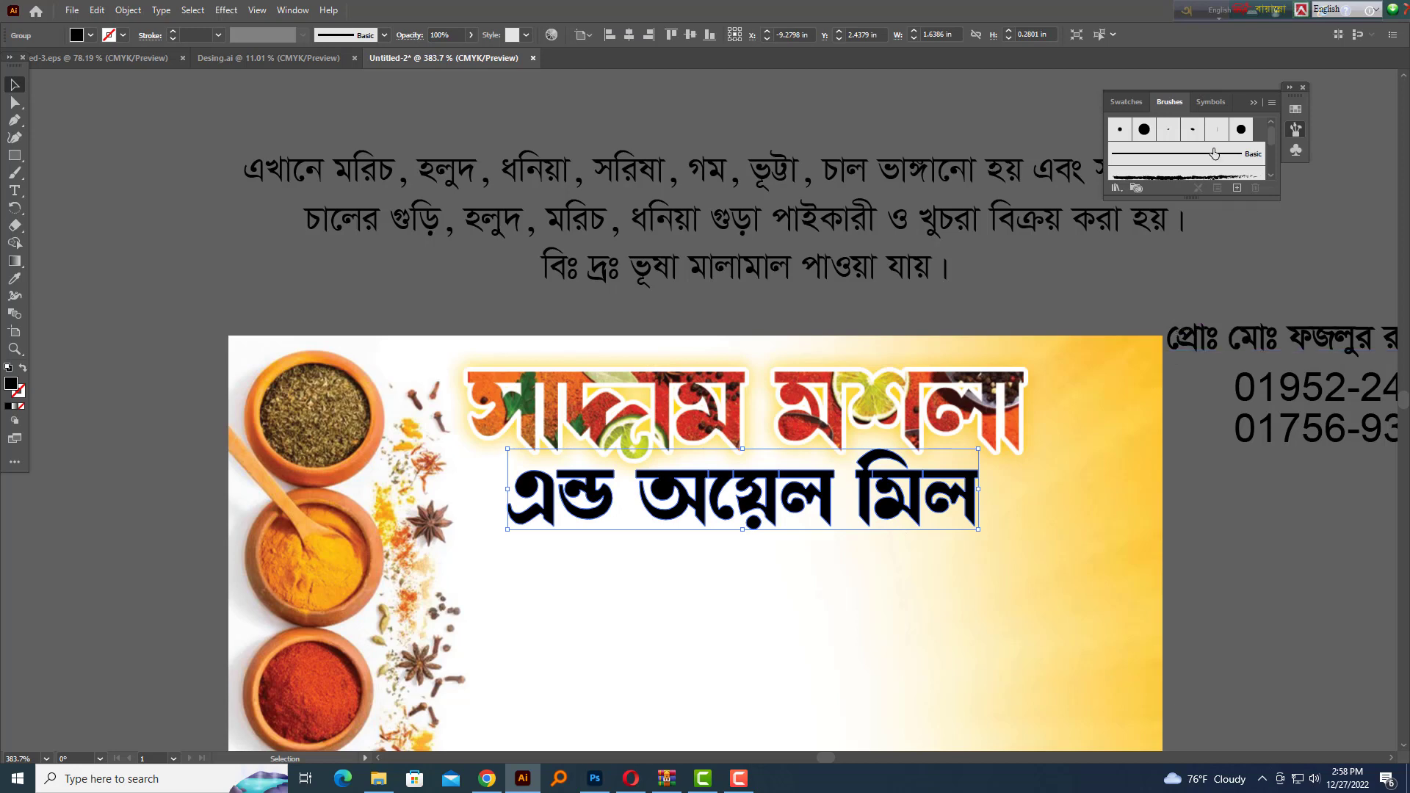
key(F6)
drag(1249, 190, 1300, 154)
key(Up)
key(Down)
click(1097, 459)
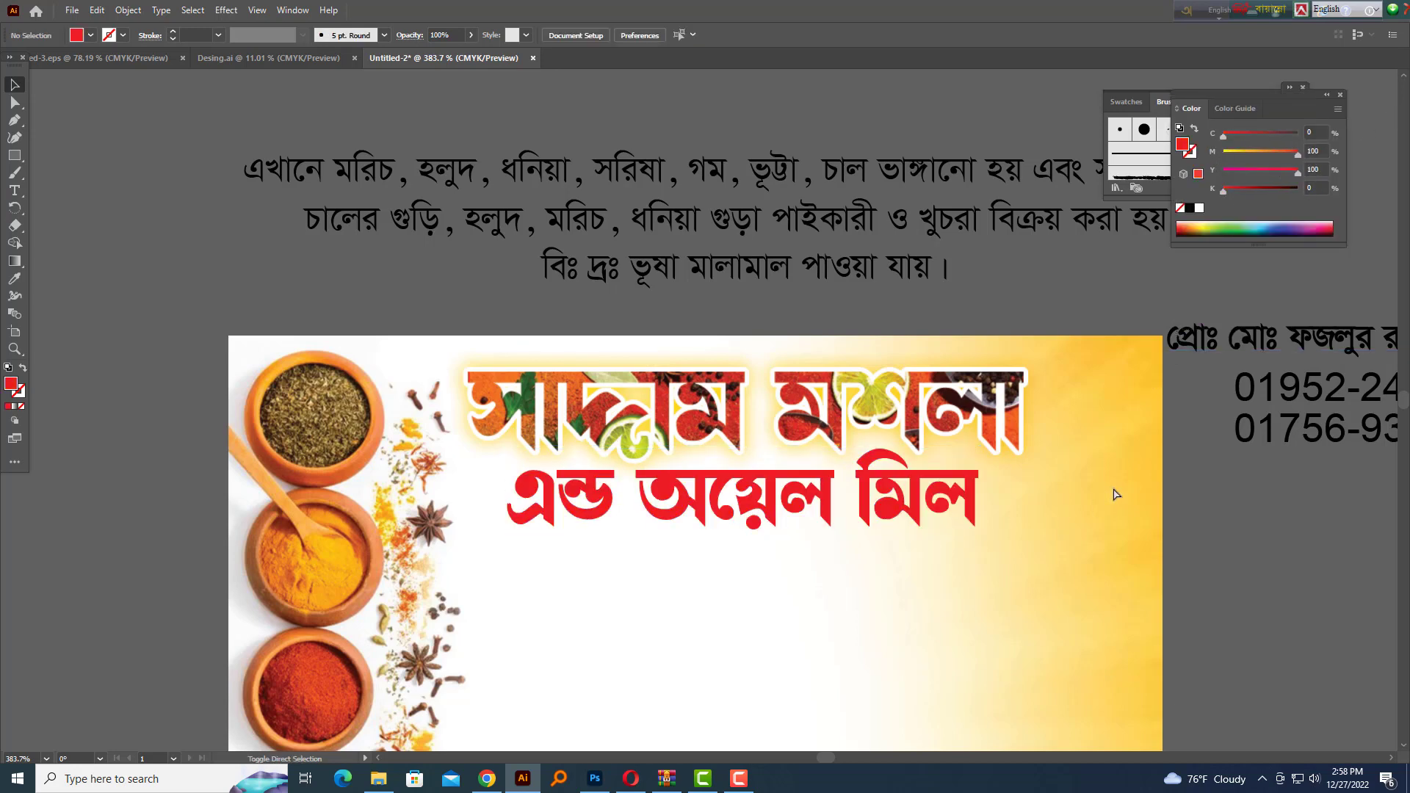
Try black on the subtitle lettering, then undo to restore red
drag(1065, 494, 918, 503)
drag(918, 503, 980, 493)
click(961, 441)
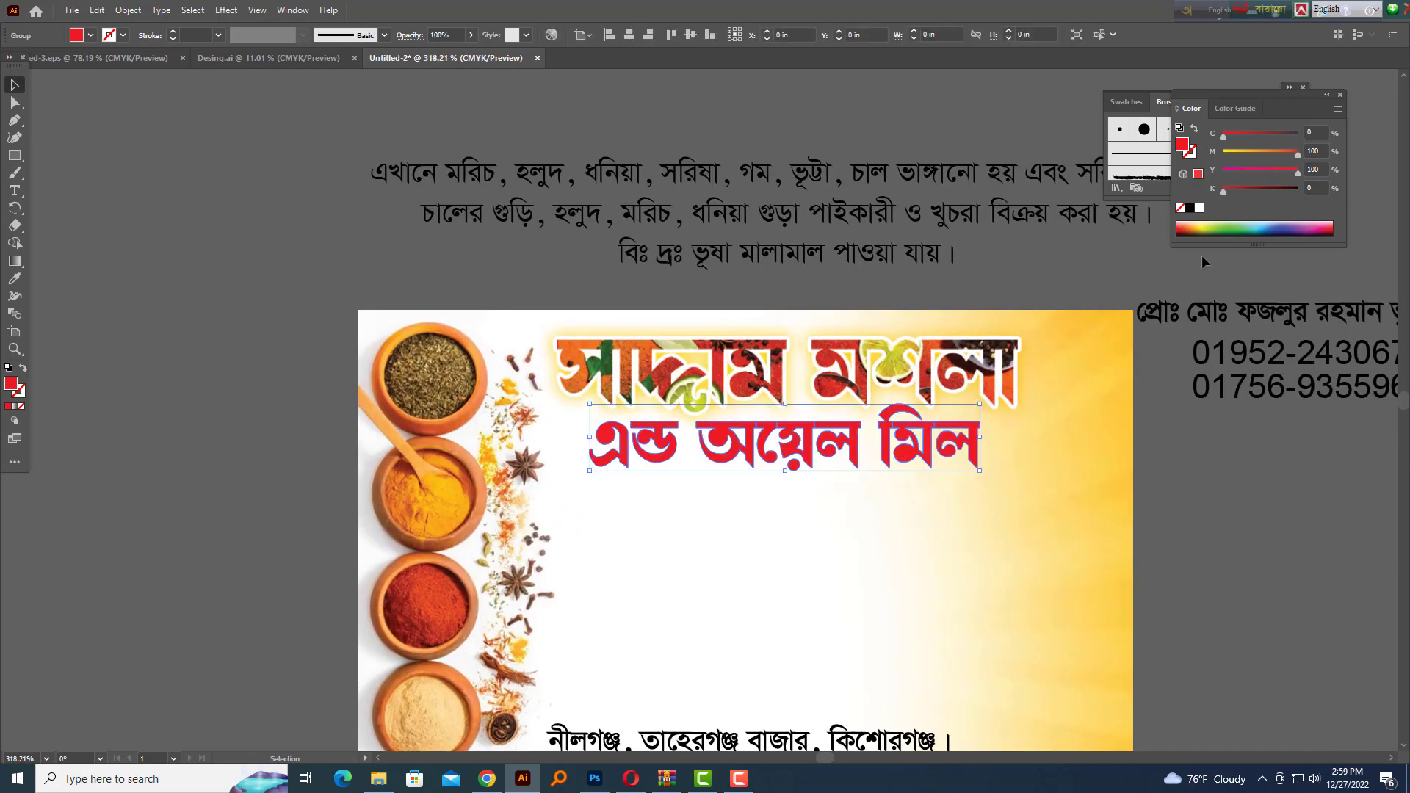
click(1190, 210)
click(728, 485)
drag(731, 484, 838, 497)
key(ctrl+z)
click(1078, 495)
drag(1111, 493, 1050, 490)
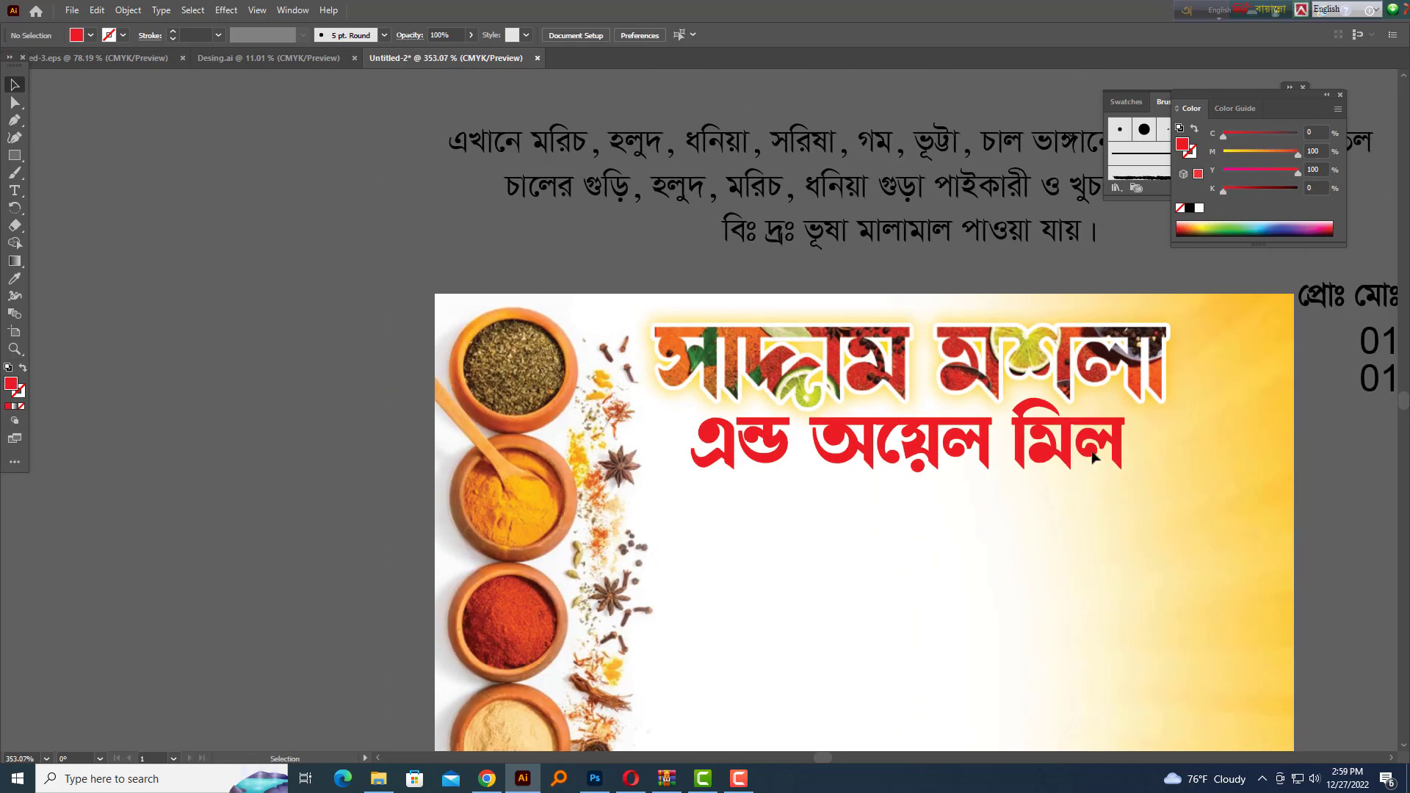
Shift the এন্ড অয়েল মিল subtitle's colour to a darker purple
click(1058, 462)
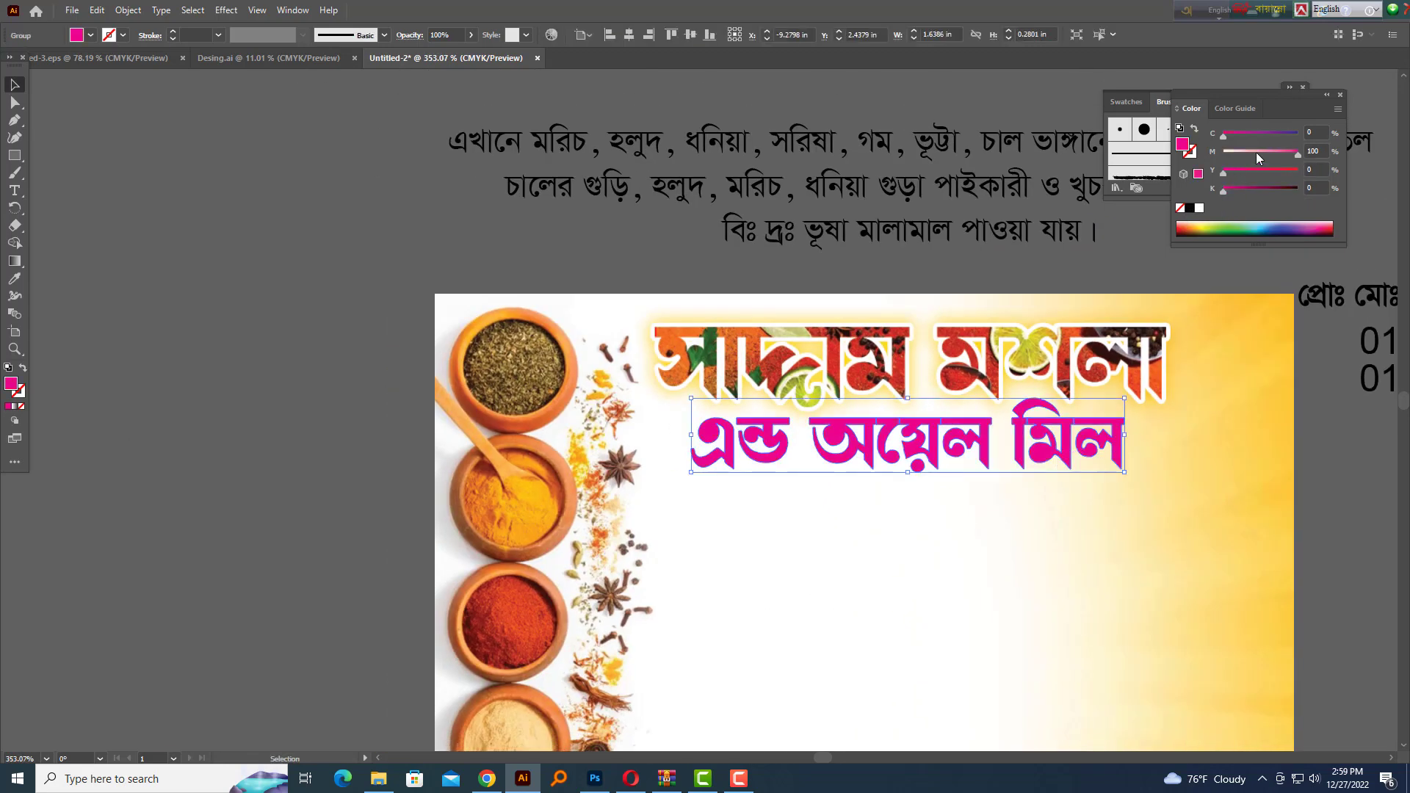
drag(1267, 135, 1273, 135)
click(1014, 611)
drag(988, 457, 1003, 455)
key(ctrl+shift+a)
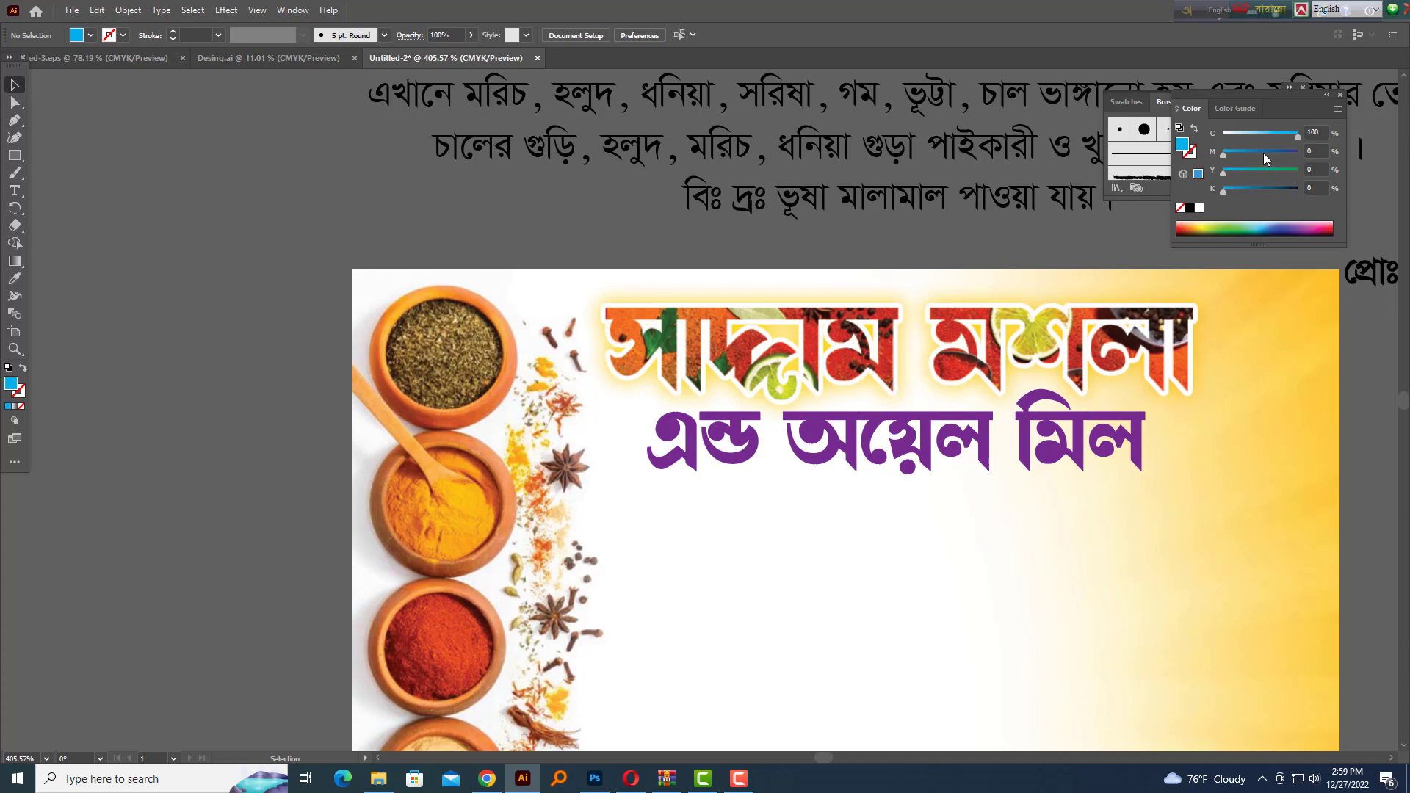
Change the subtitle fill to blue (C100 M40) and view the whole card
click(1050, 464)
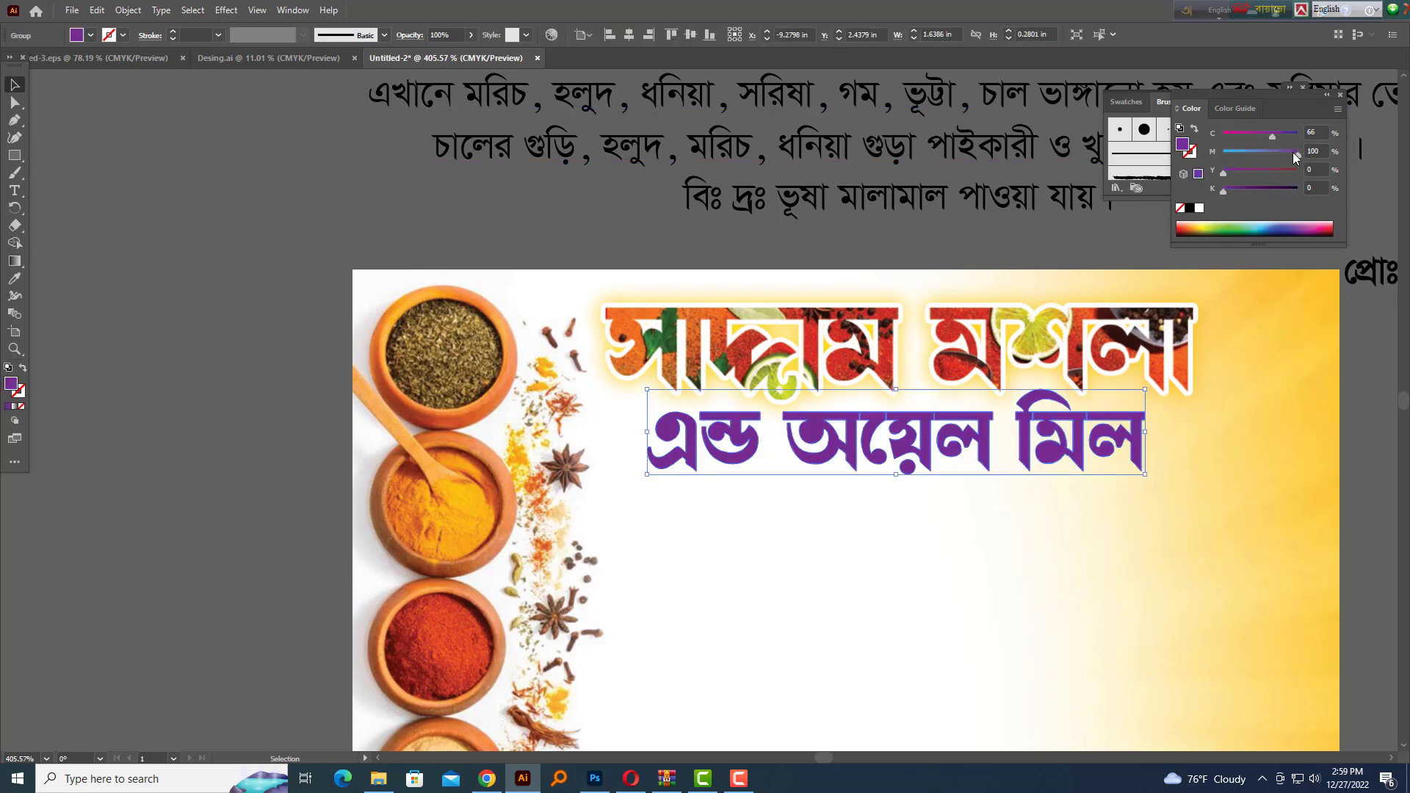
mouse_move(1296, 154)
mouse_down()
mouse_move(1223, 154)
mouse_move(1298, 136)
mouse_up()
click(1253, 154)
key(ctrl+shift+a)
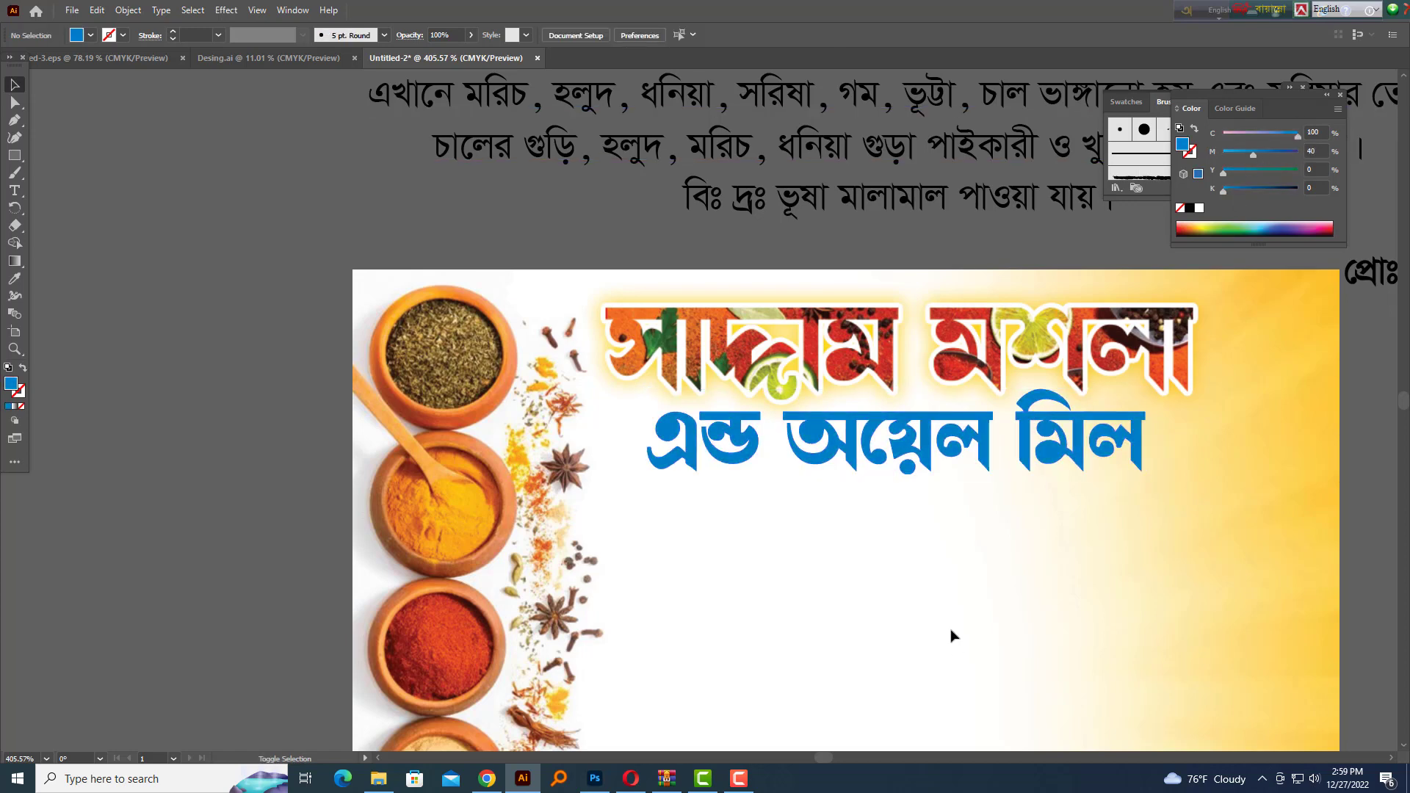
key(shift+Tab)
scroll(980, 456, up, 2)
drag(977, 469, 801, 463)
scroll(913, 501, down, 6)
scroll(796, 479, up, 3)
drag(813, 525, 780, 487)
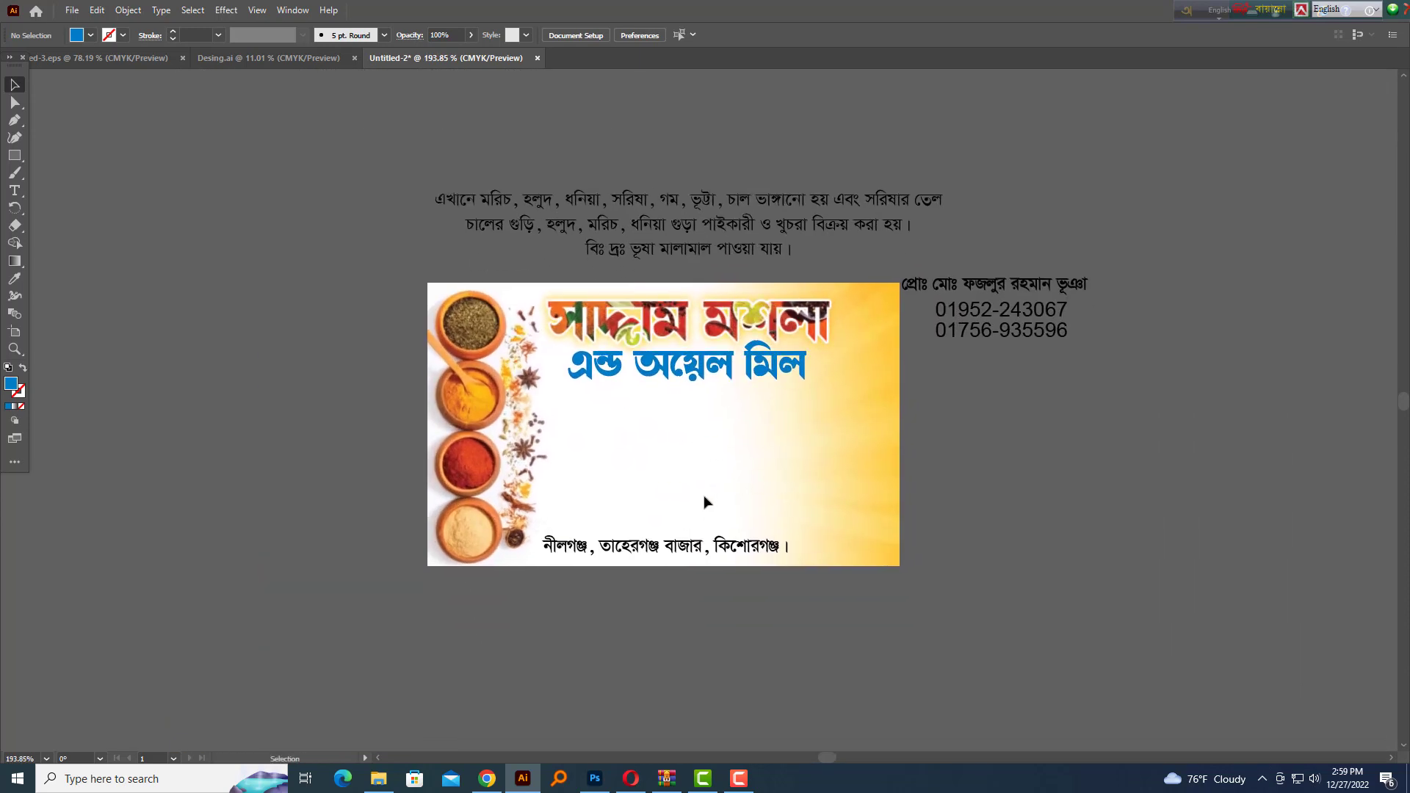
Move the owner's name and two phone numbers onto the card under the subtitle
drag(625, 548, 643, 547)
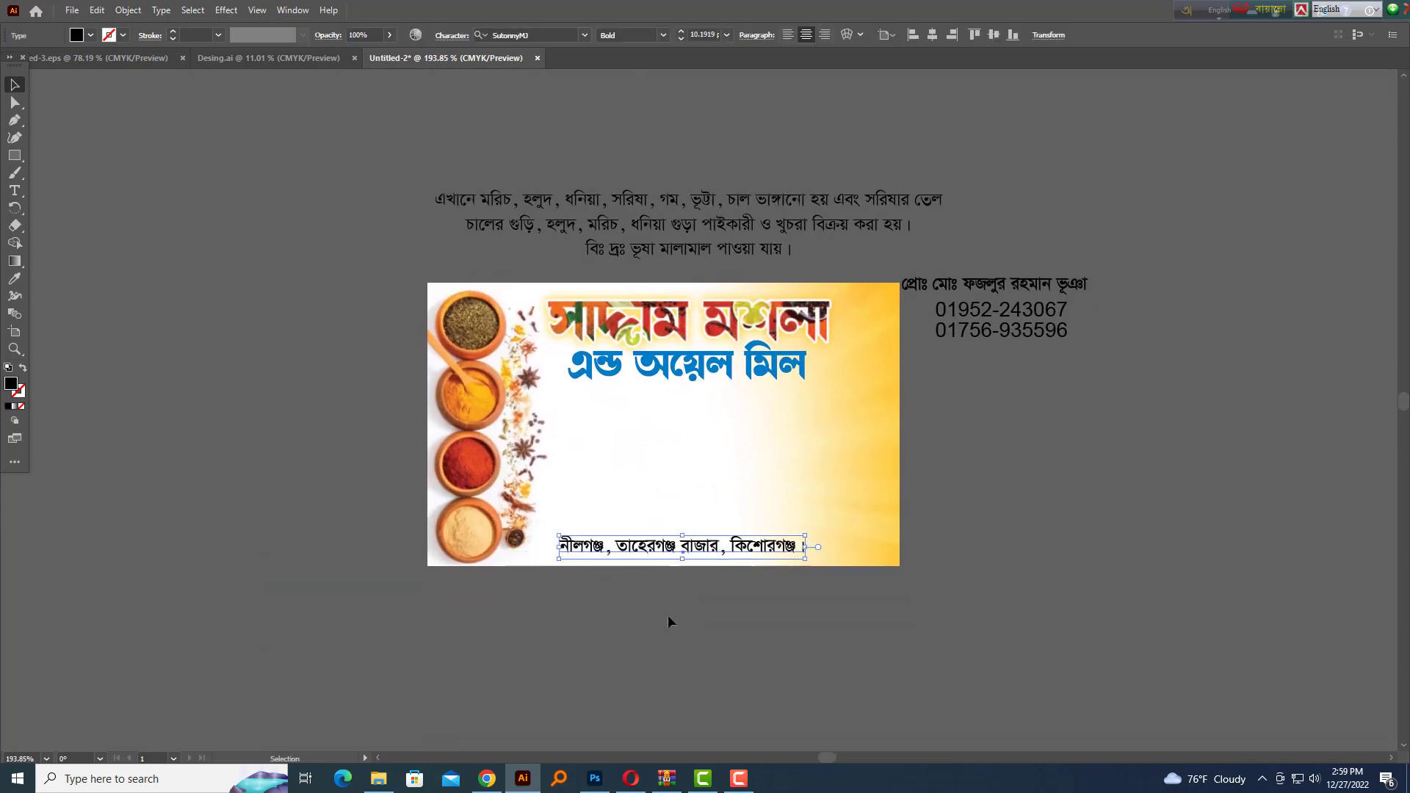
click(668, 615)
scroll(868, 334, up, 2)
drag(1001, 387, 1037, 447)
drag(1034, 280, 1066, 382)
drag(1056, 366, 671, 542)
scroll(672, 541, up, 4)
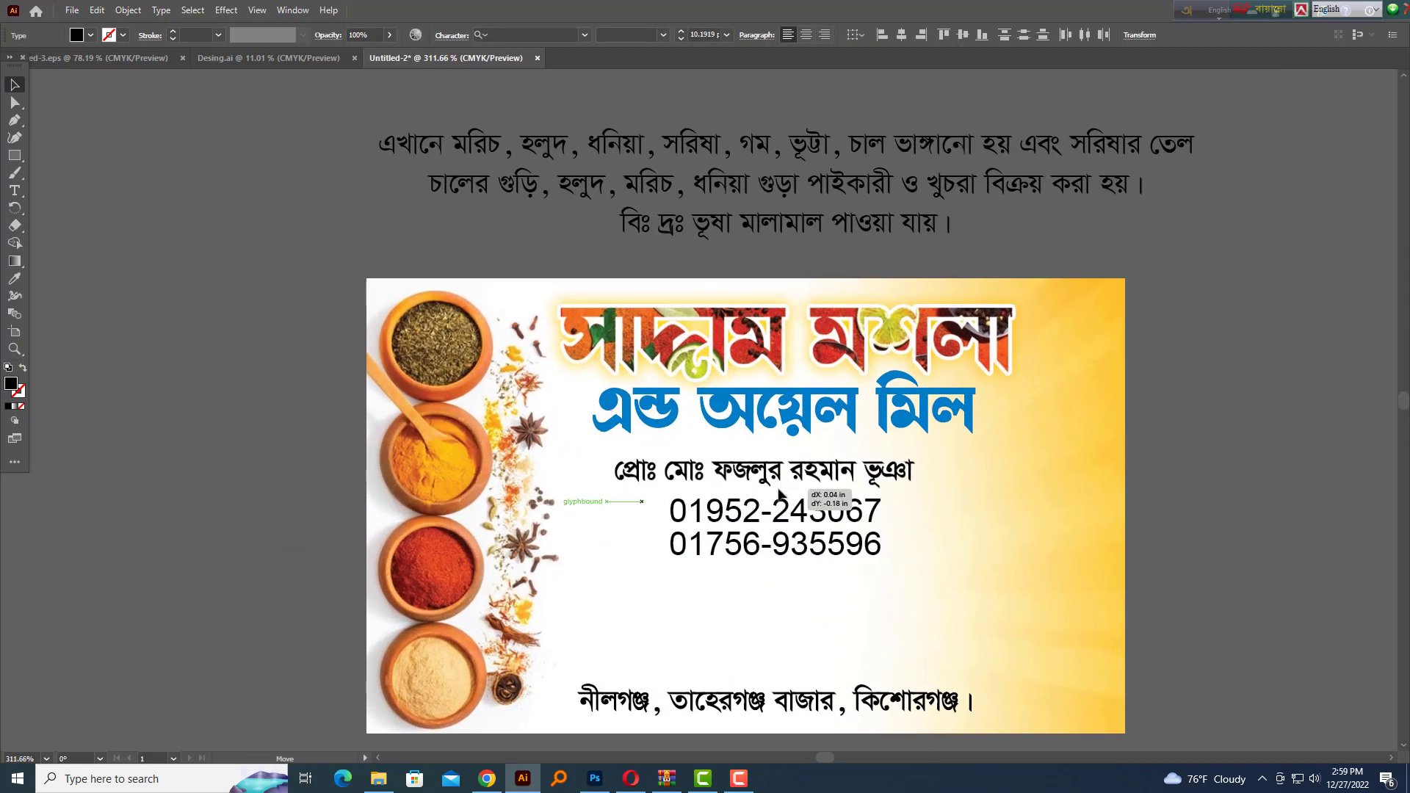
scroll(908, 527, up, 5)
Horizontally centre the name and phone numbers together and nudge them into place
key(shift+F7)
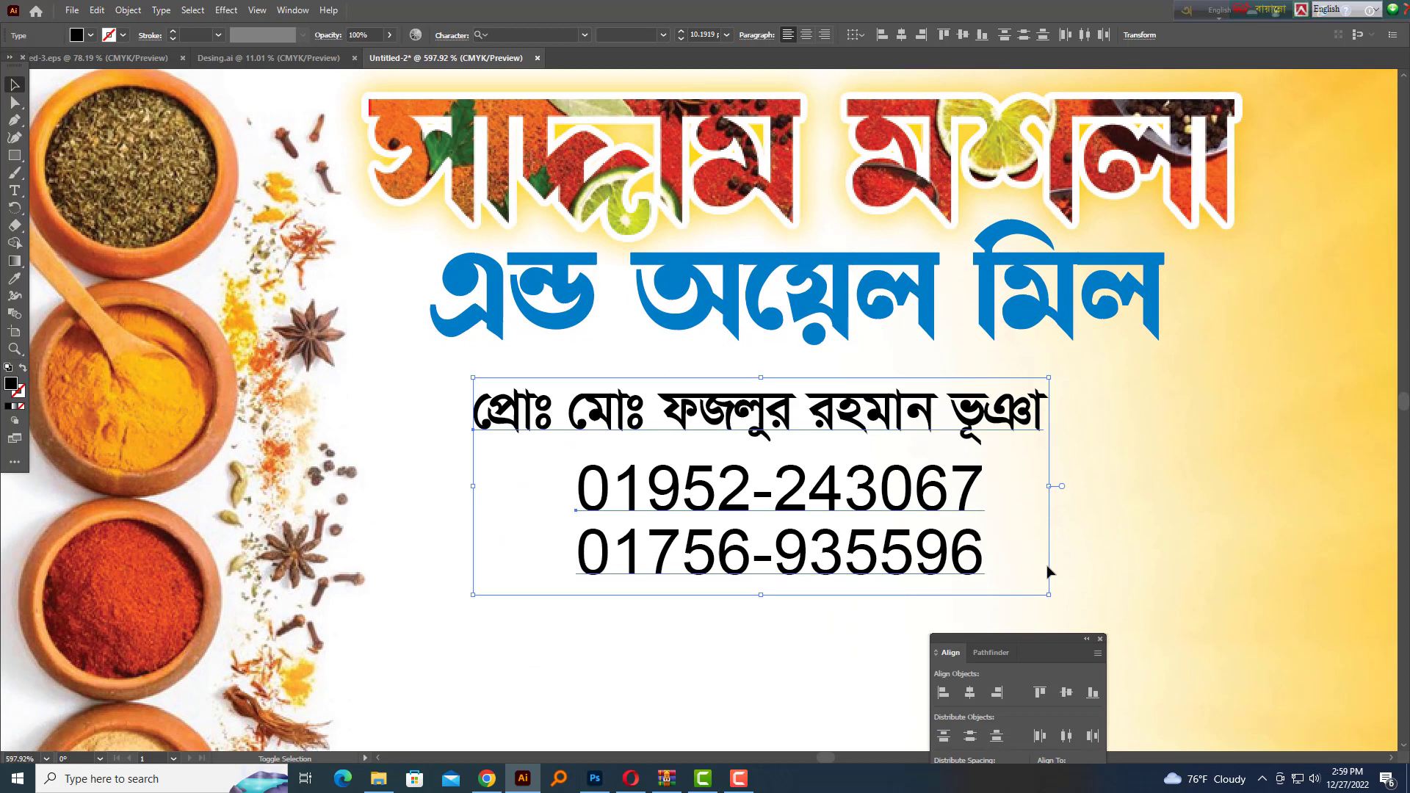
click(968, 693)
key(Right)
key(Right)
key(Right)
key(Up)
Move the phone numbers up and draw a black rectangle bar over the owner's name line
drag(1061, 552, 957, 516)
key(Up)
key(Up)
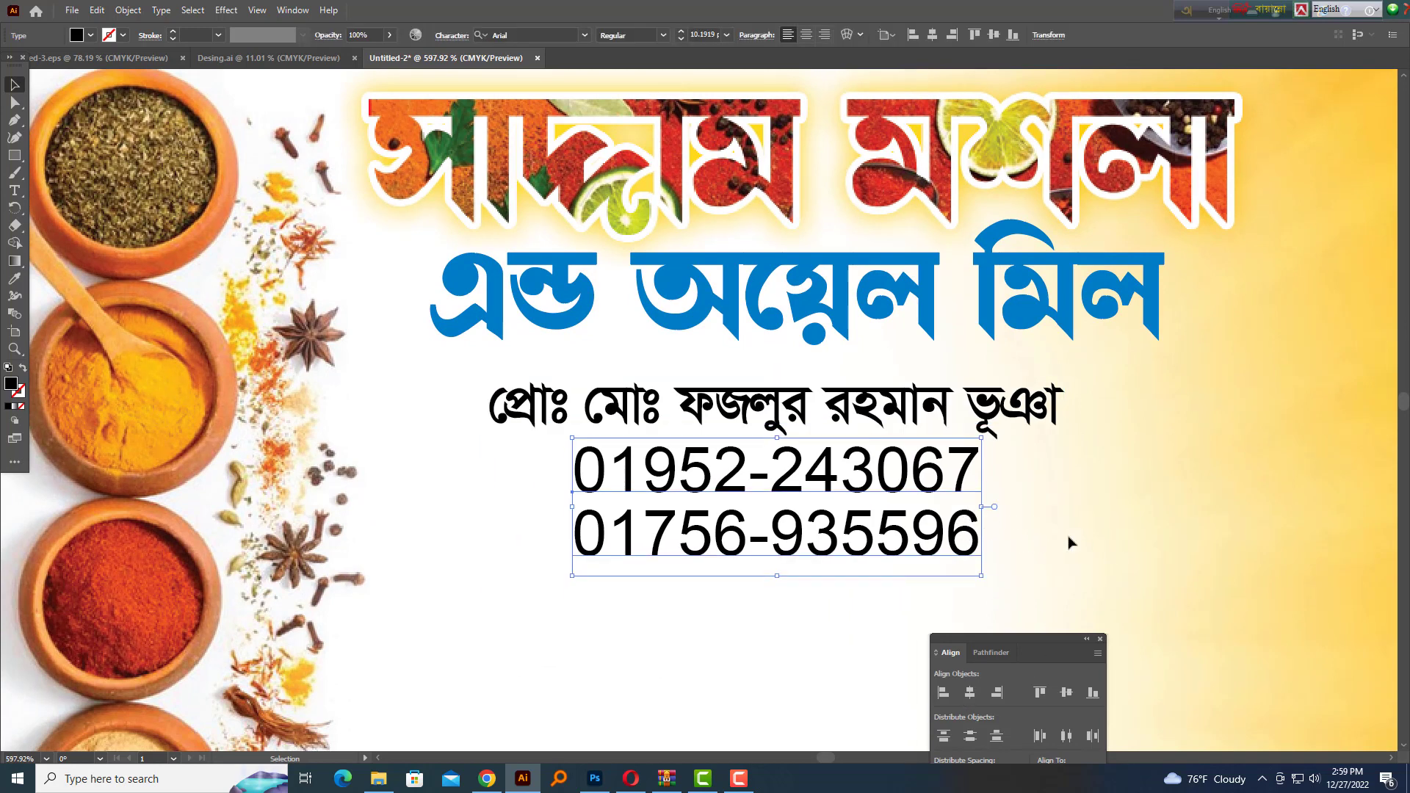
key(ctrl+shift+a)
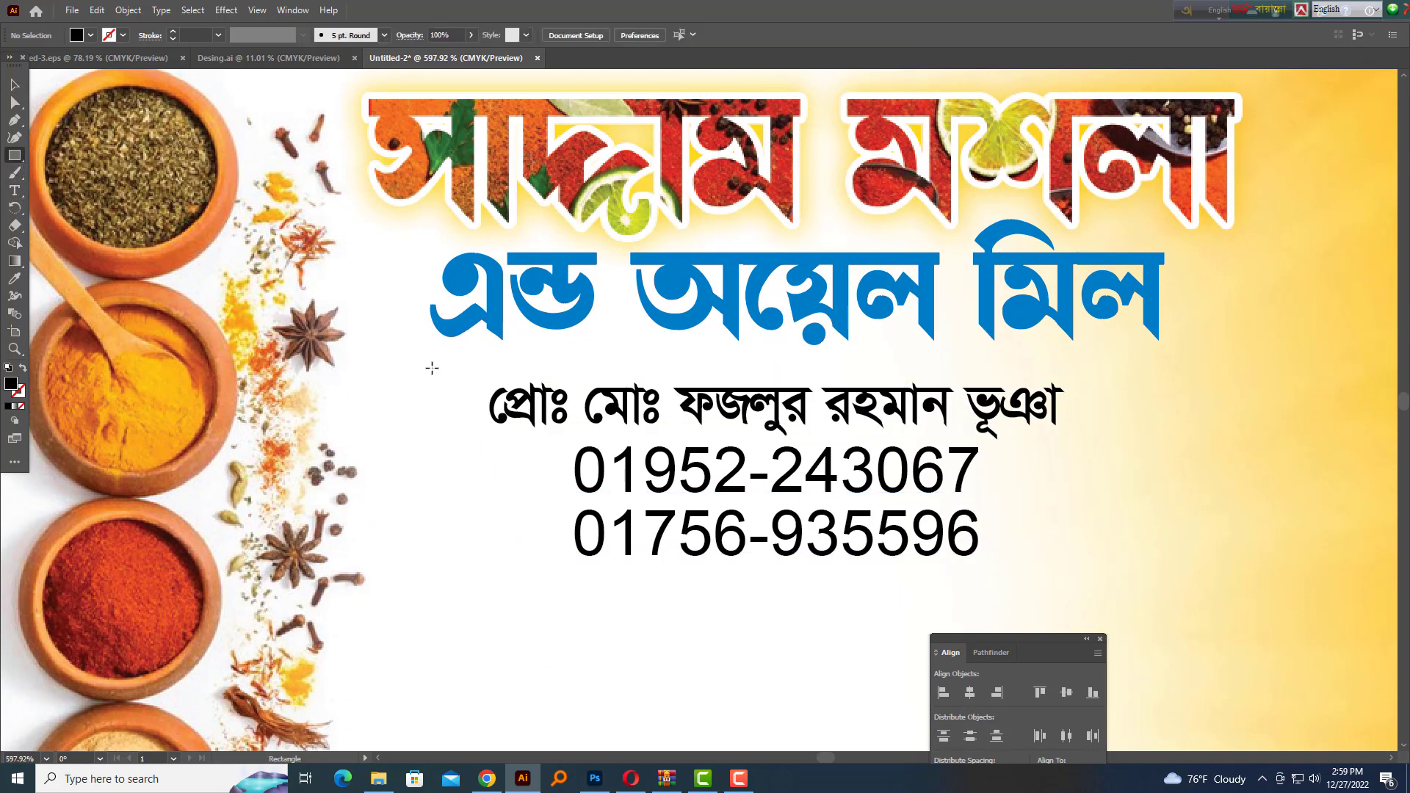
drag(432, 368, 1169, 433)
click(14, 85)
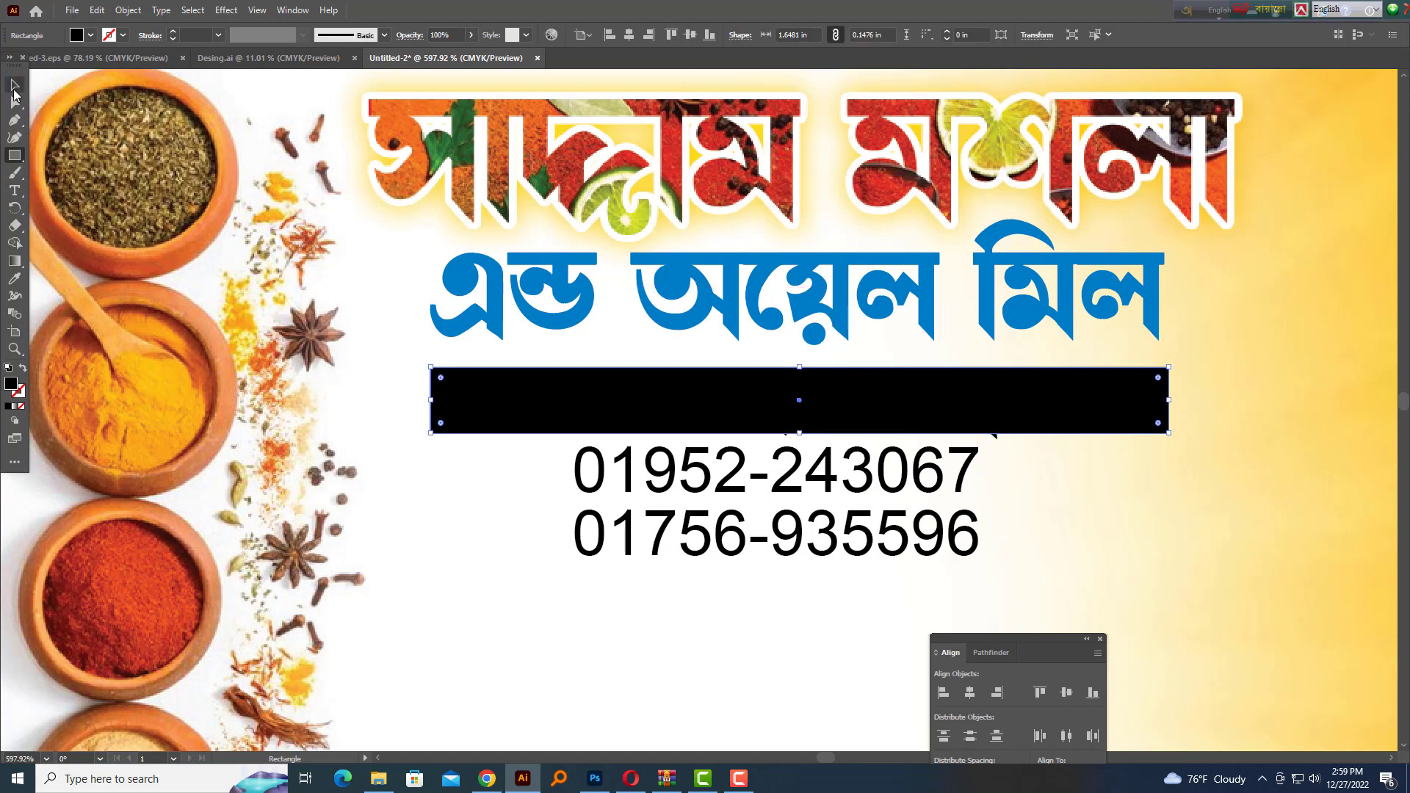
key(Up)
Make the owner's name text white and nudge it up onto the bar
drag(446, 451, 505, 380)
shift+click(447, 411)
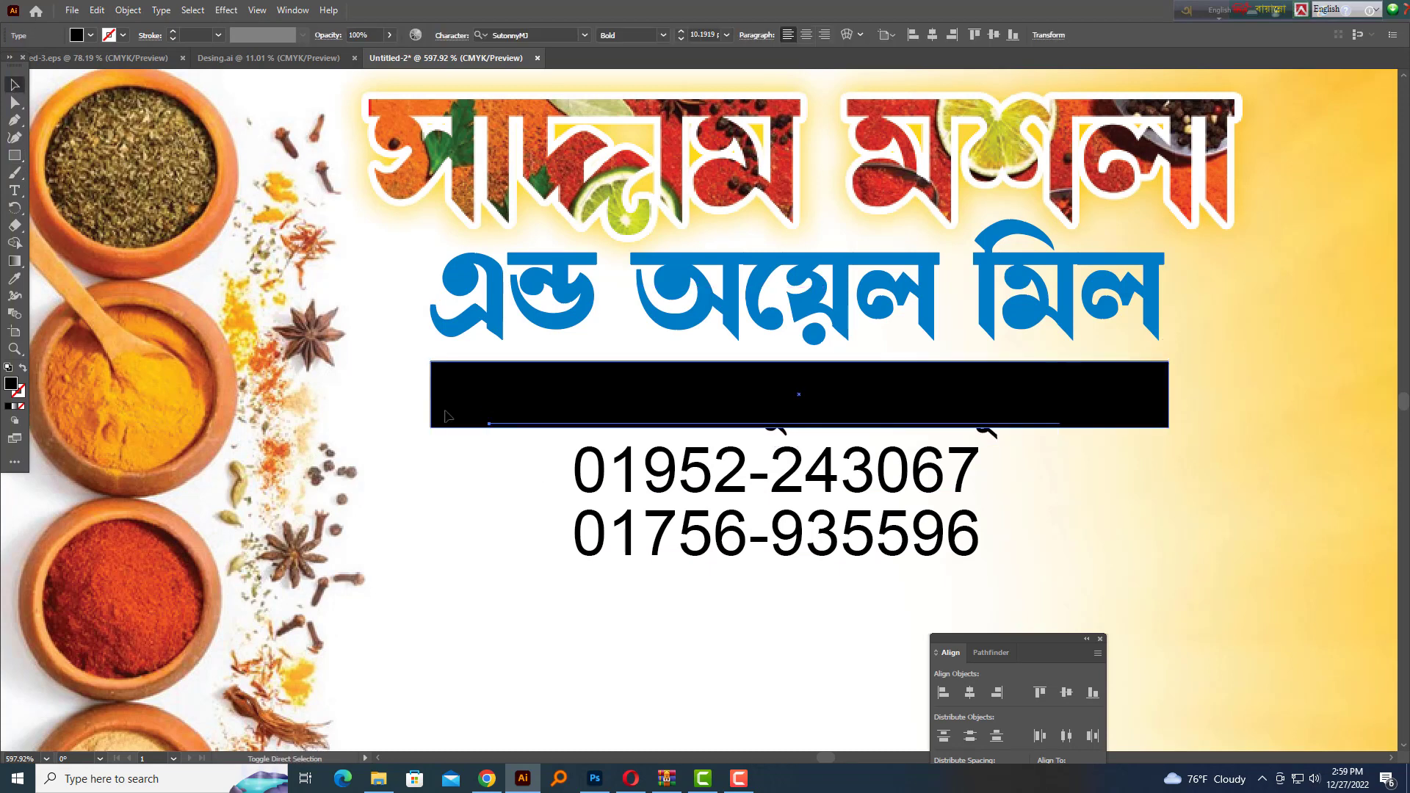
key(F6)
click(1199, 208)
key(Up)
key(Up)
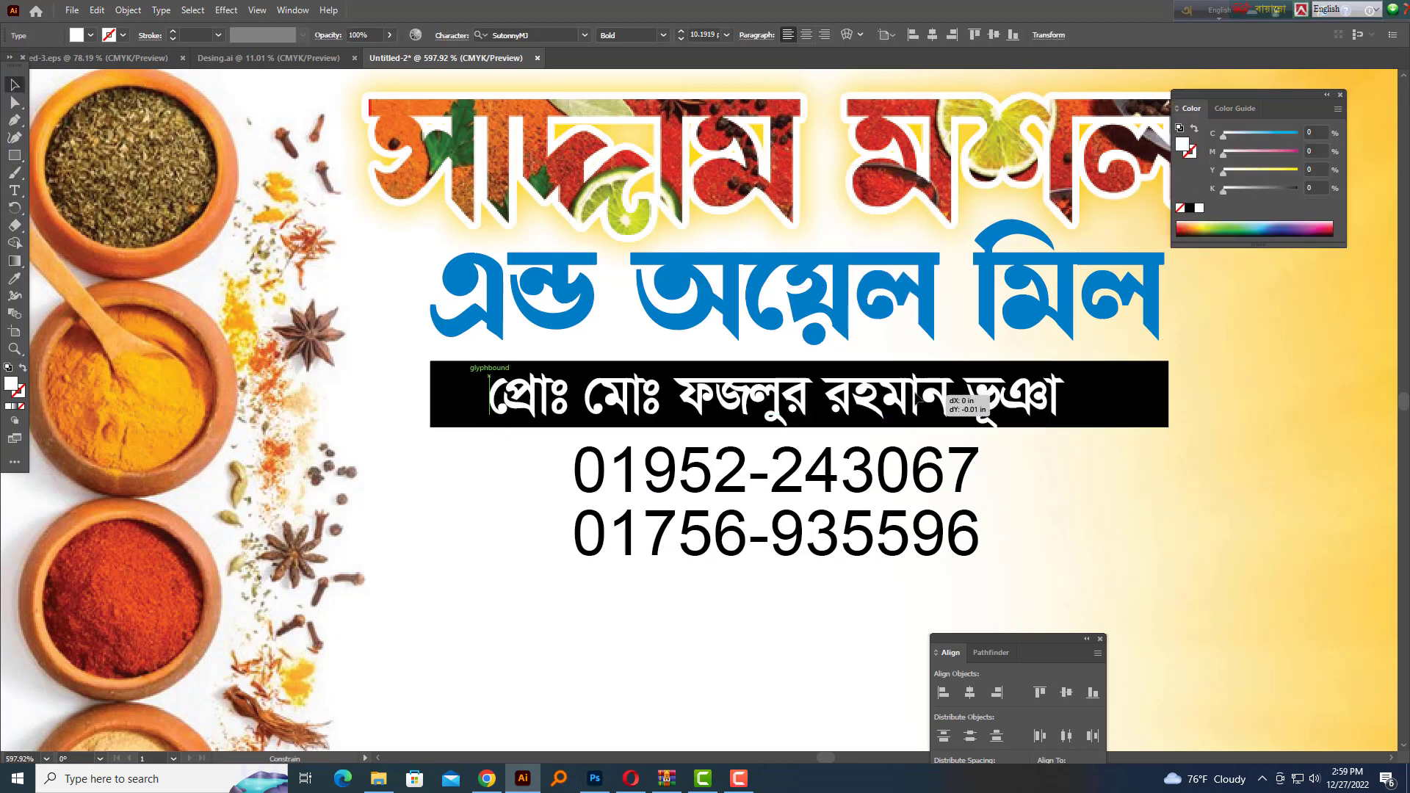
Change the bar's fill from black to a deep crimson
click(995, 414)
click(1086, 374)
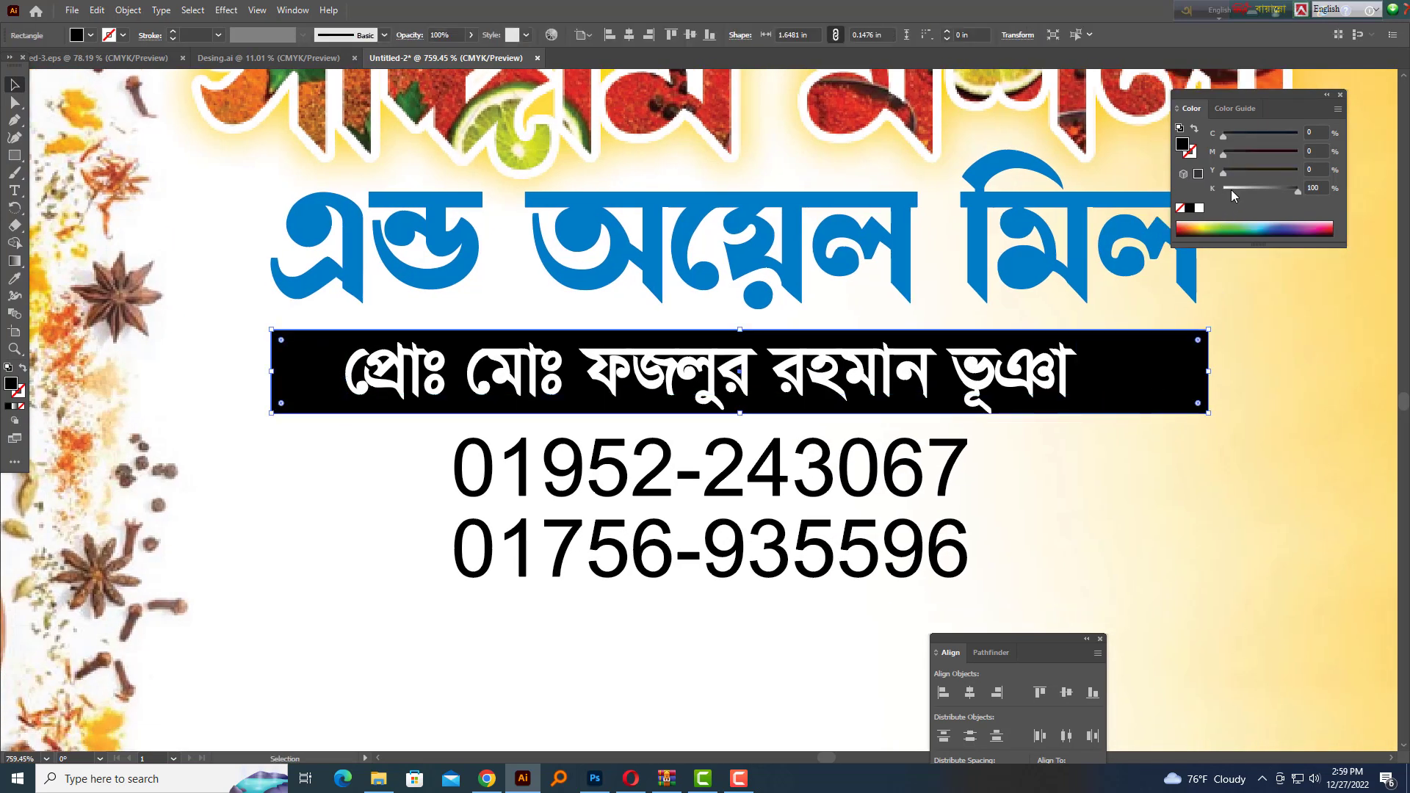
drag(1231, 190, 1221, 190)
drag(1284, 136, 1378, 150)
drag(816, 370, 859, 382)
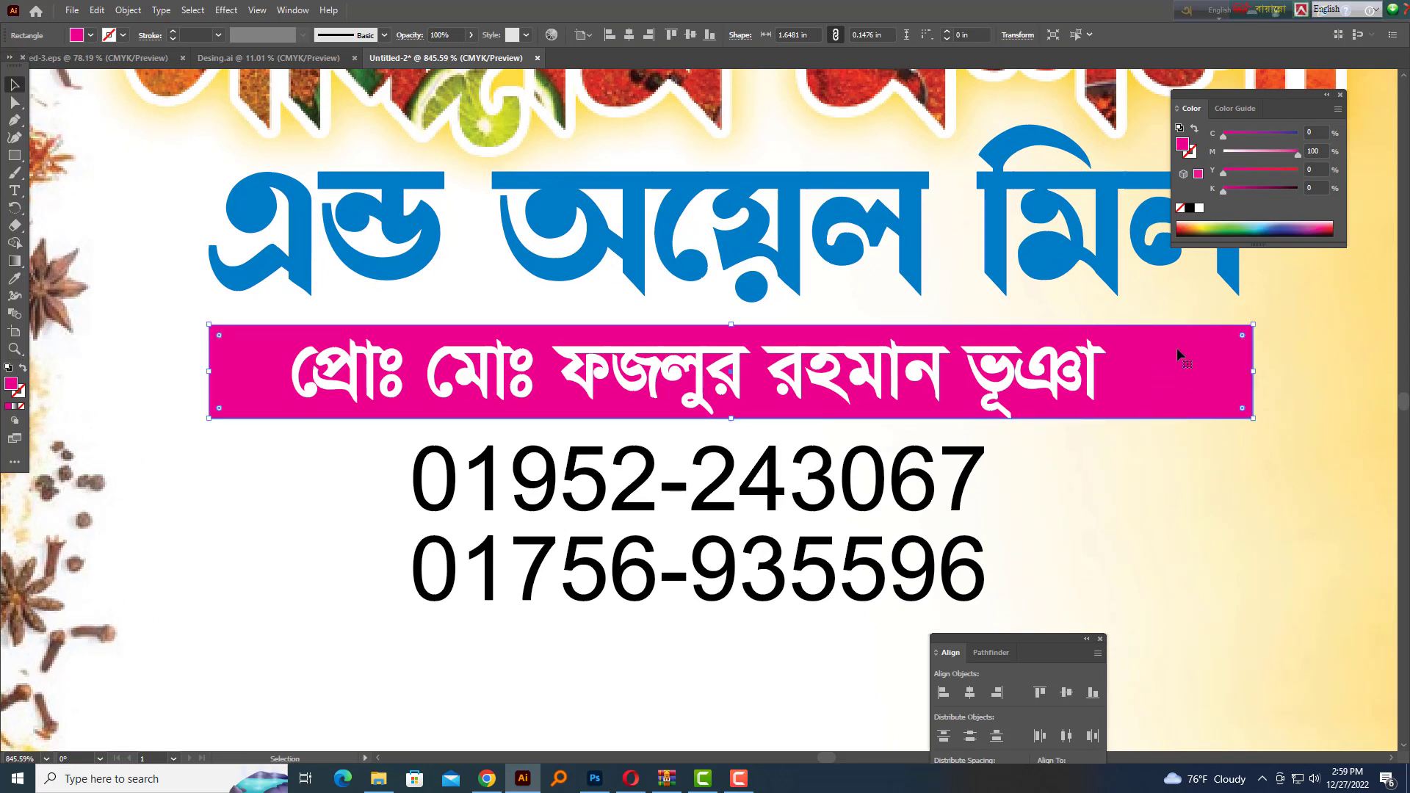
click(1259, 172)
click(1237, 190)
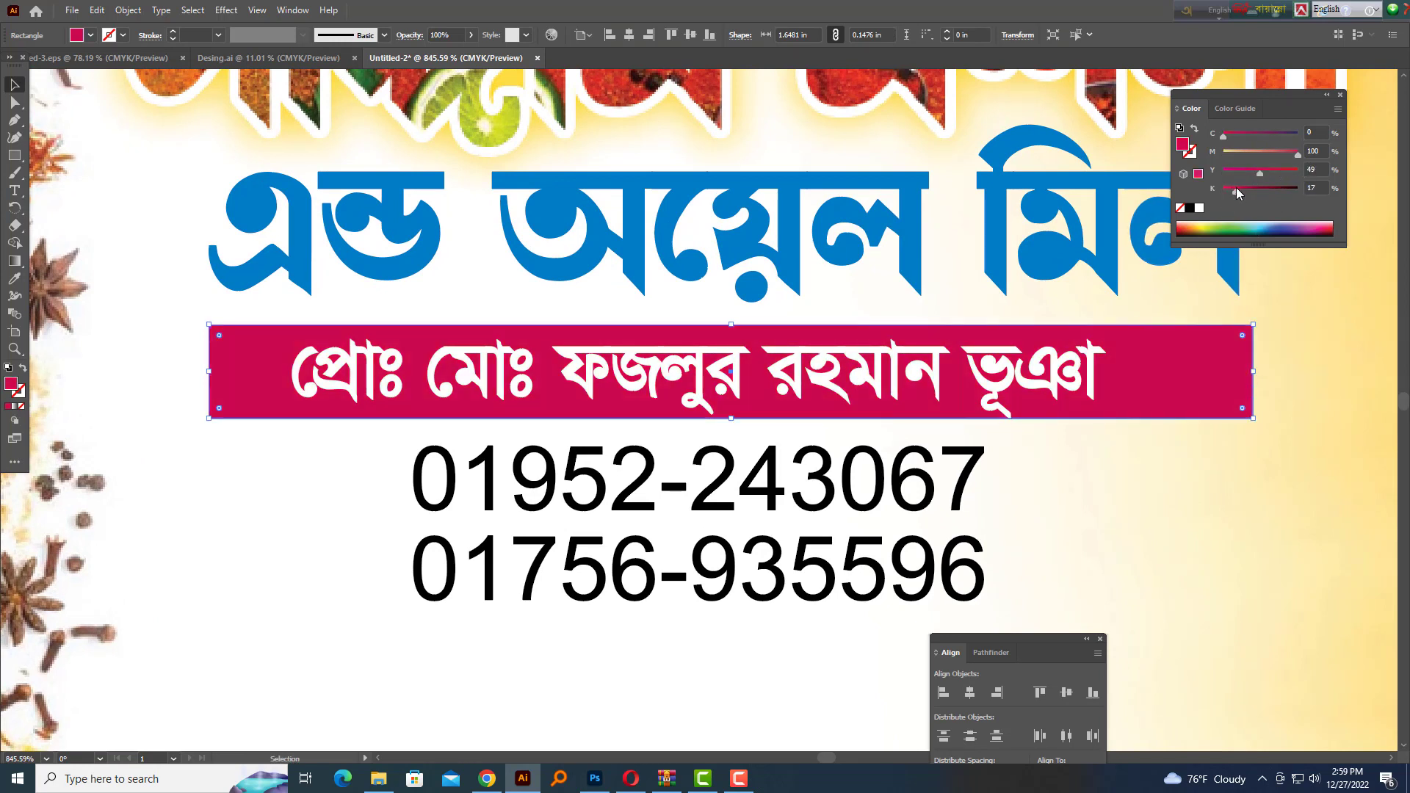
drag(1236, 190, 1246, 189)
click(1205, 455)
Narrow the crimson bar evenly, recentre the name on it, and align the phone numbers beneath
mouse_move(1023, 376)
mouse_down()
mouse_move(1050, 385)
mouse_move(1019, 378)
mouse_up()
click(1052, 391)
drag(1131, 516, 961, 457)
drag(960, 460, 974, 462)
click(1146, 419)
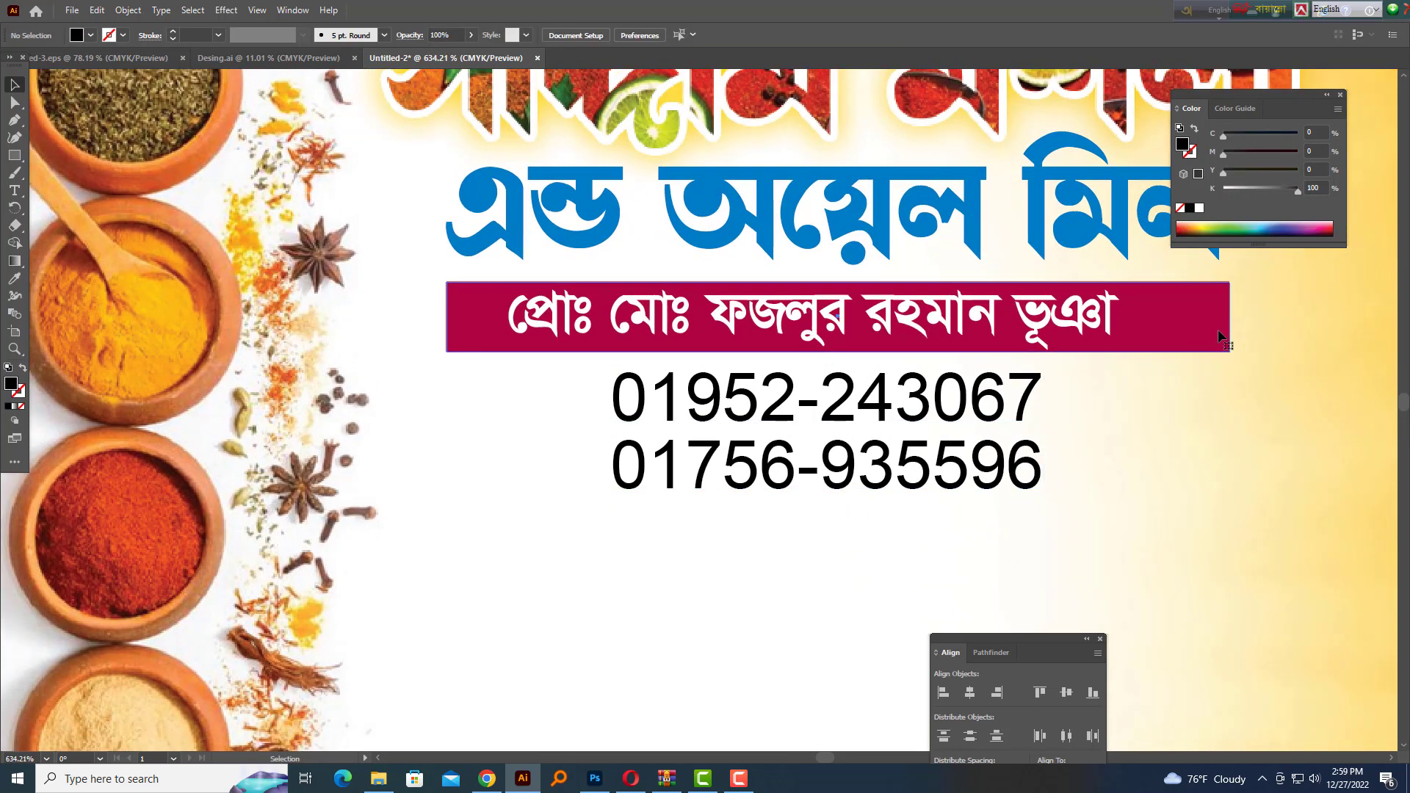
click(1218, 335)
drag(1201, 323, 1172, 324)
drag(1062, 313, 1078, 316)
drag(964, 466, 911, 401)
key(ctrl+z)
Shift the phone numbers slightly right on the card
click(871, 575)
scroll(869, 540, down, 2)
drag(868, 521, 900, 475)
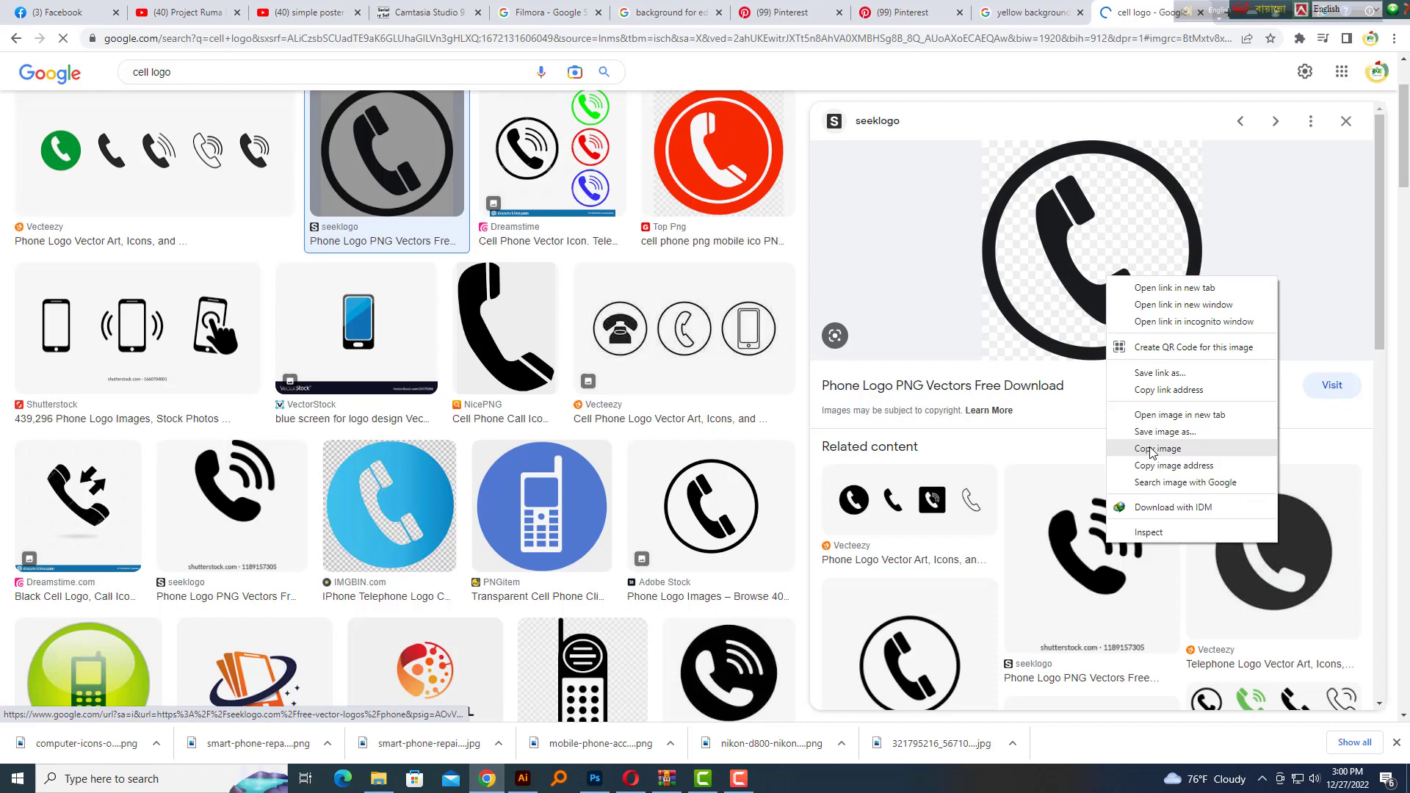
Save the circled phone logo image, show it in its folder, and drag it toward Illustrator
click(1161, 443)
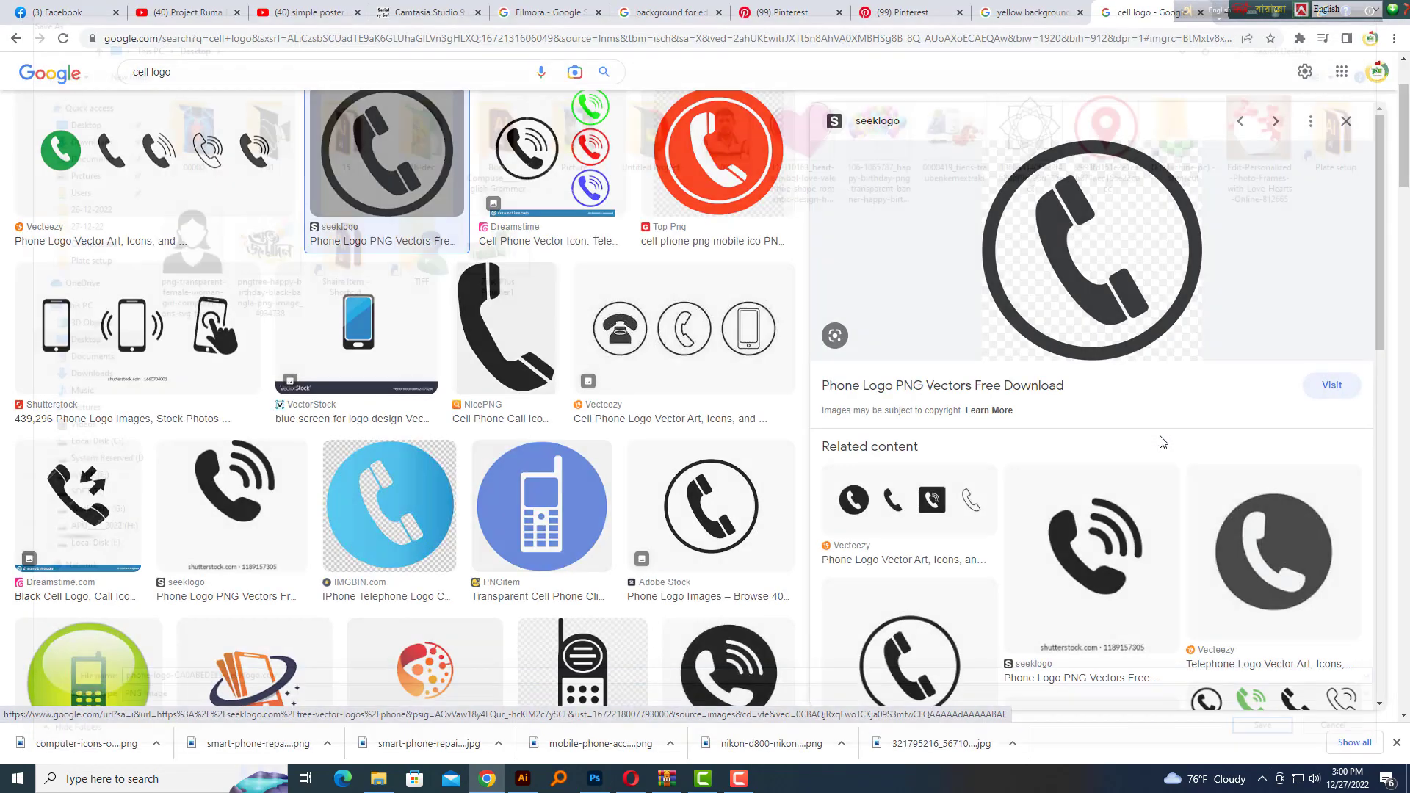
key(Return)
click(156, 744)
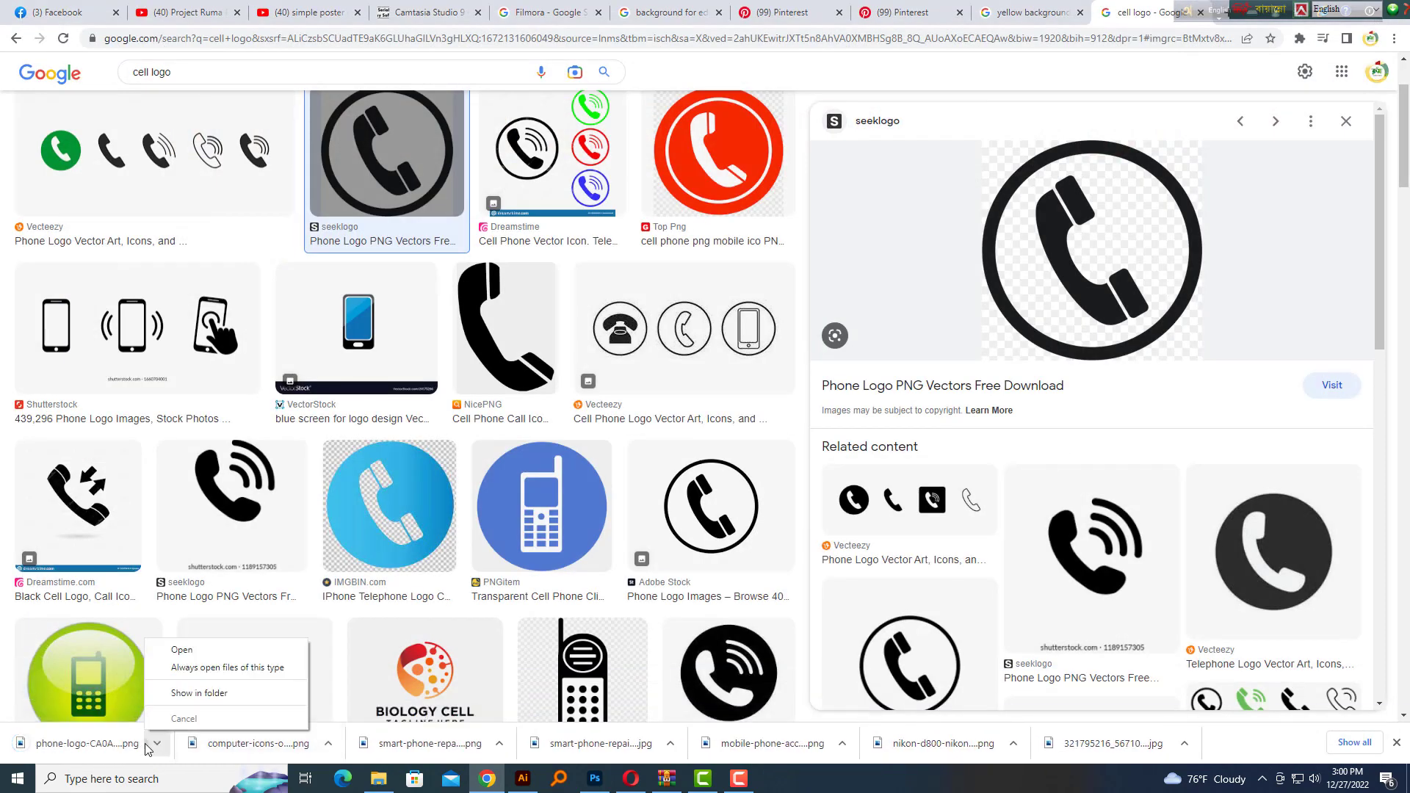
click(184, 693)
drag(483, 439, 184, 494)
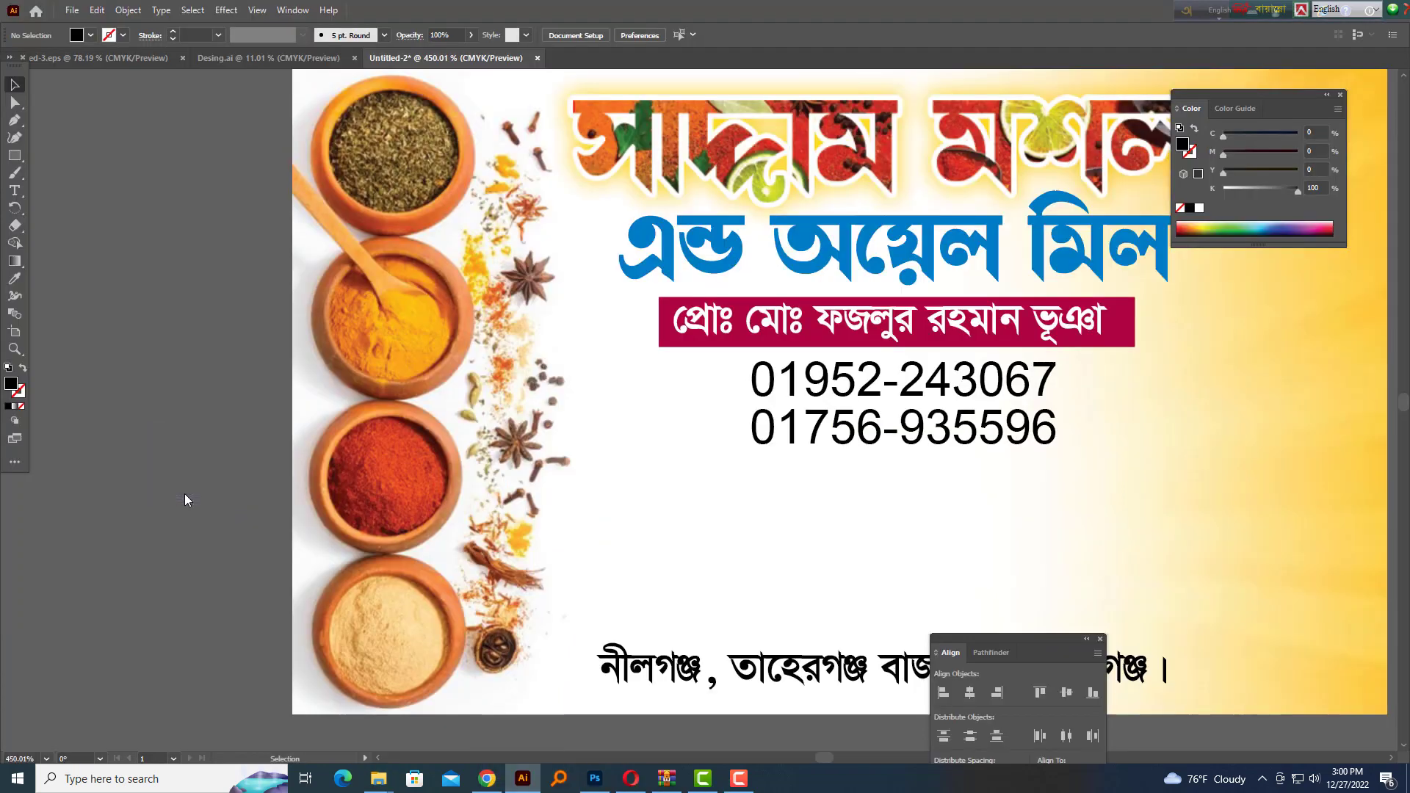
Place the downloaded phone logo, then Image Trace and Expand it into vector paths
ctrl+alt+click(326, 499)
mouse_move(480, 474)
mouse_down()
mouse_move(831, 441)
mouse_move(564, 429)
mouse_up()
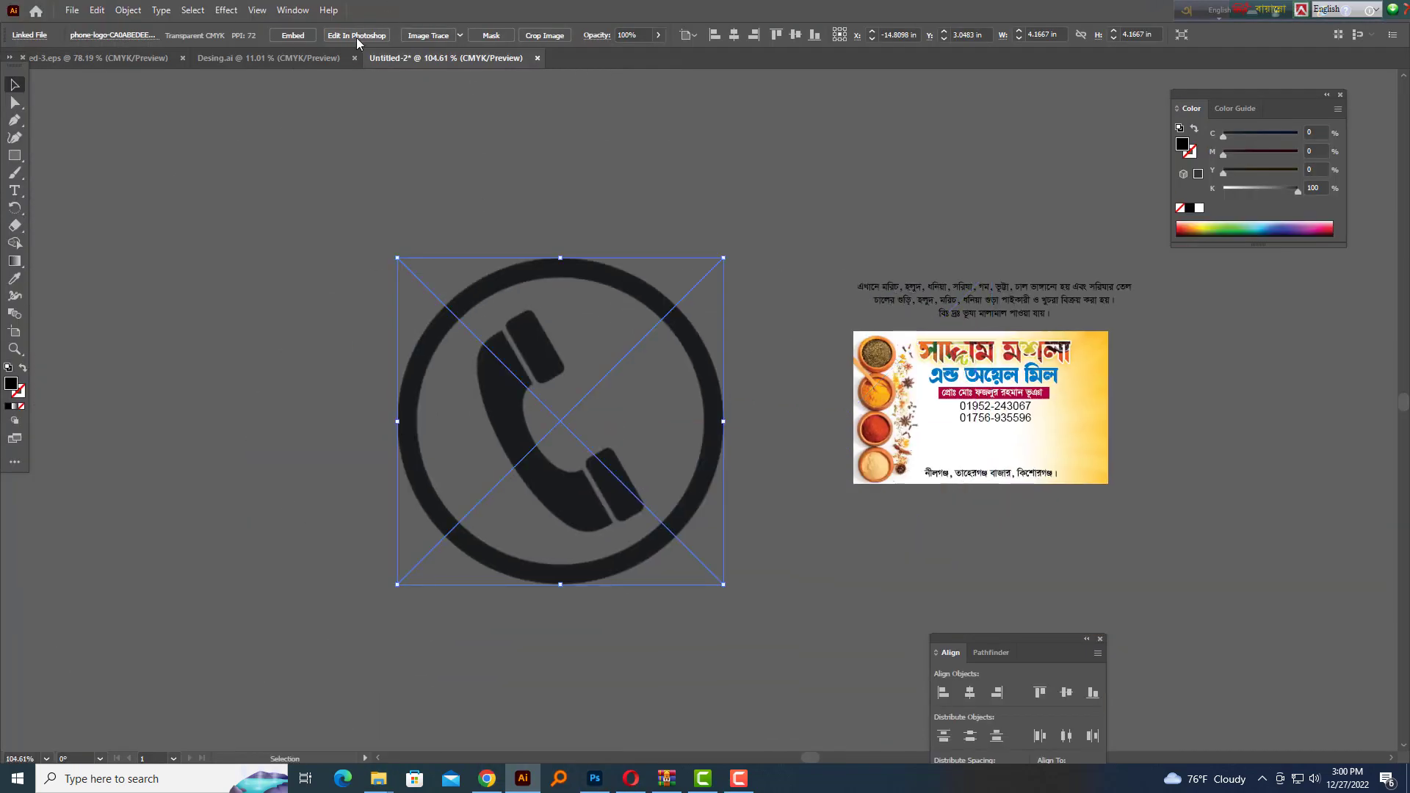
click(439, 40)
click(377, 41)
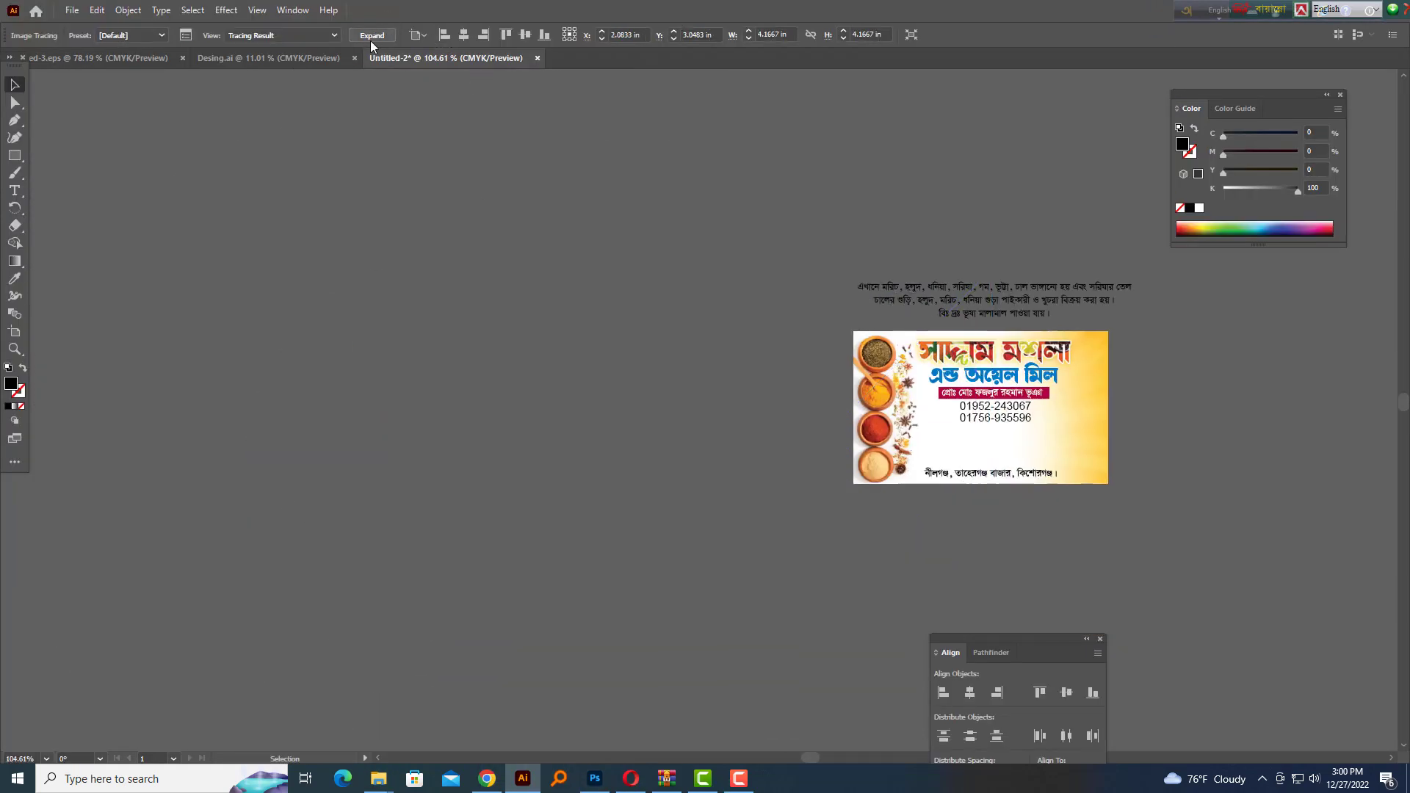
Ungroup the traced phone logo into separate pieces
right_click(538, 329)
click(649, 450)
key(Delete)
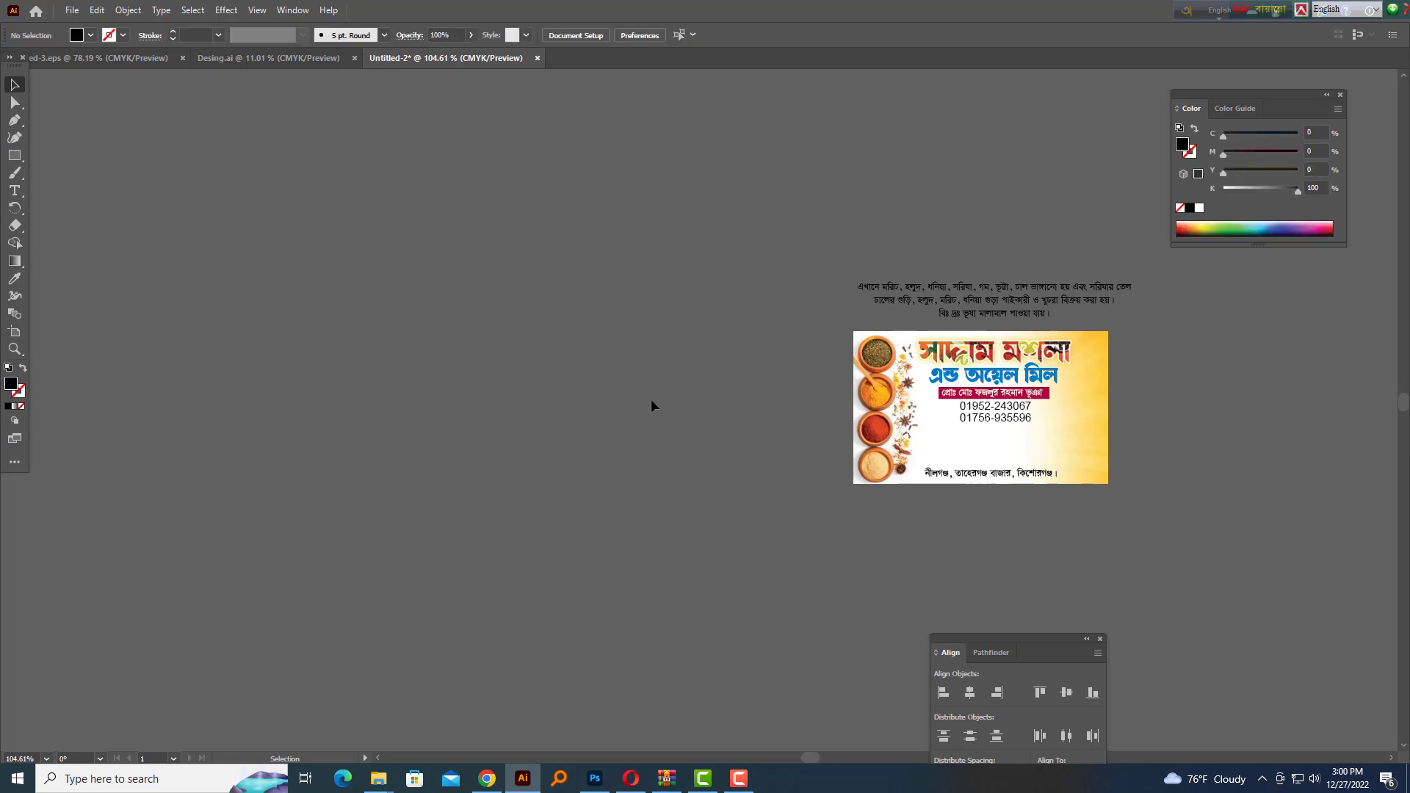
key(ctrl+z)
right_click(637, 412)
click(808, 538)
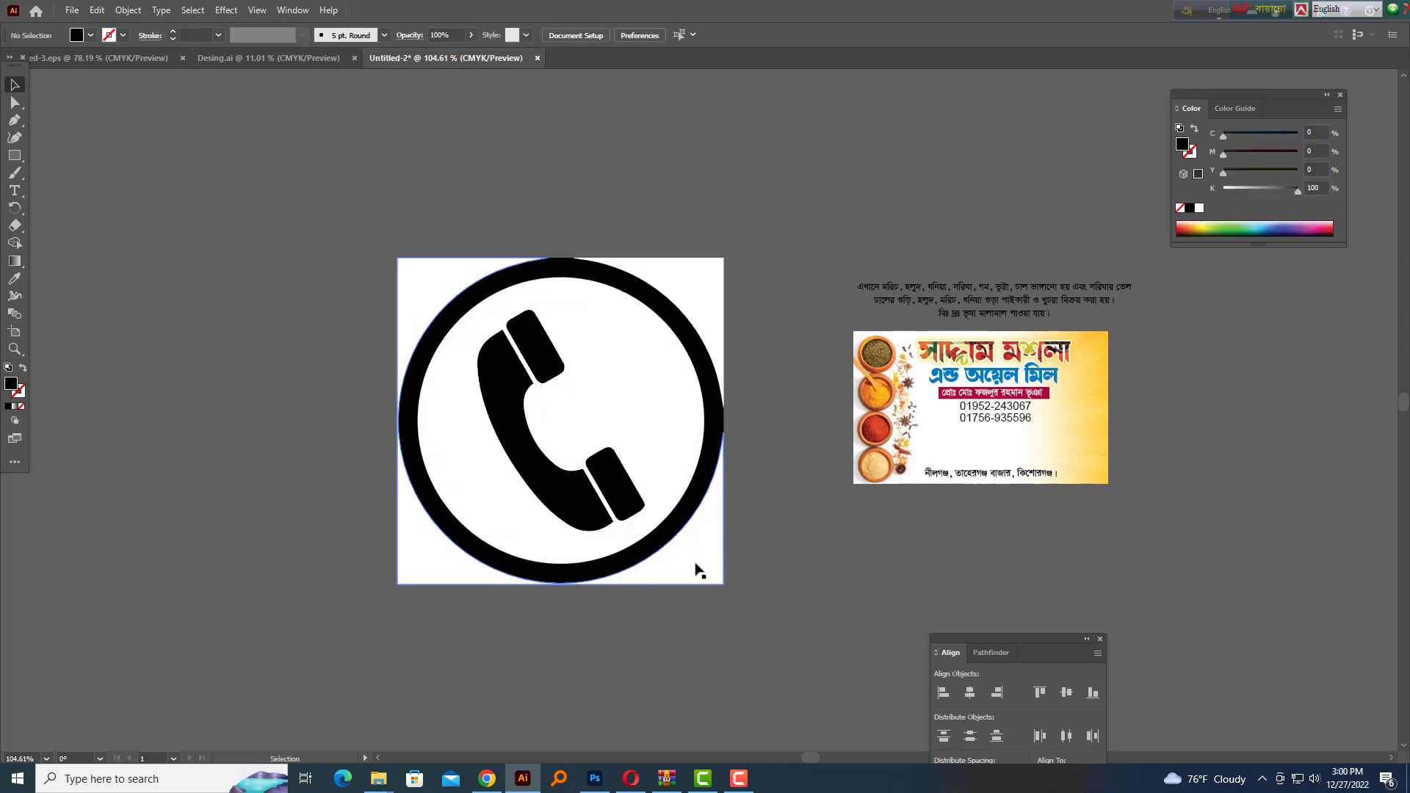
Delete the white background and corner pieces, then group the remaining phone logo parts
drag(696, 565, 762, 574)
key(Delete)
drag(692, 269, 725, 247)
key(Delete)
drag(288, 239, 685, 654)
key(ctrl+g)
Scale the phone logo down to the numbers' height and place it left of them
drag(562, 258, 574, 410)
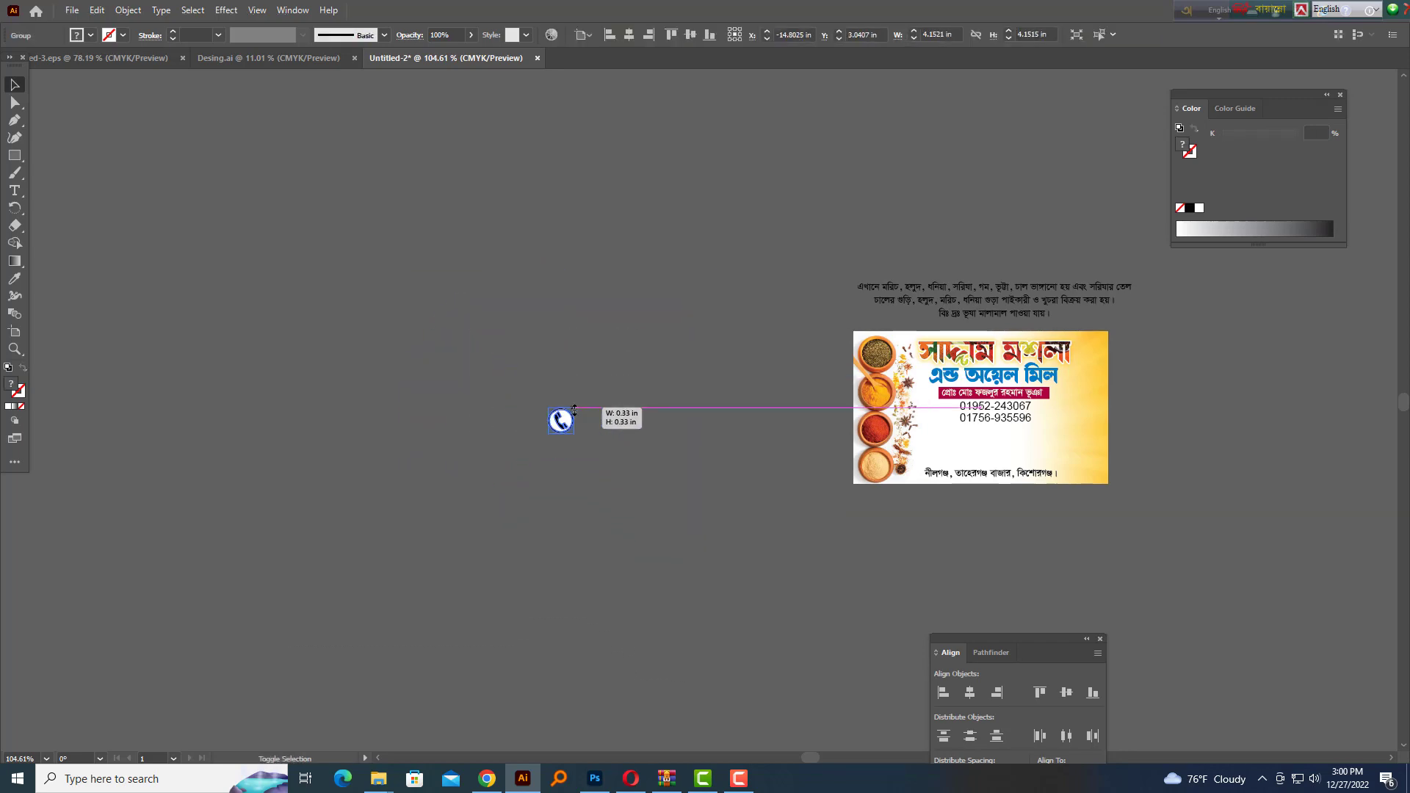
drag(968, 412, 1121, 445)
drag(991, 510, 927, 537)
drag(733, 447, 721, 404)
drag(724, 472, 766, 456)
click(730, 592)
Nudge the phone icon and both number lines right together
drag(840, 565, 658, 474)
drag(1057, 485, 535, 342)
key(Right)
key(Right)
key(Right)
click(926, 508)
key(ctrl+minus)
key(ctrl+minus)
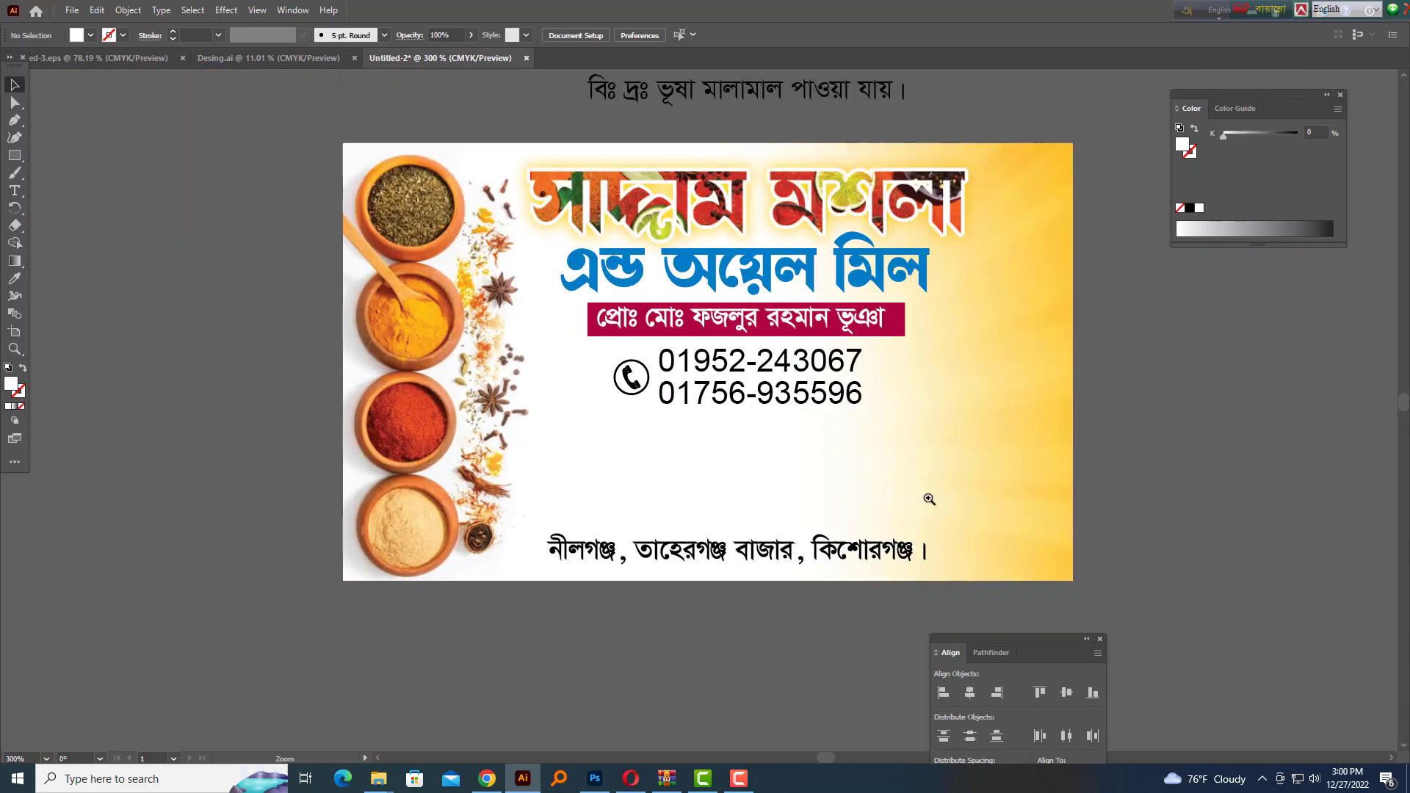
Move the Bengali description text aside to the card's lower right
drag(899, 414, 891, 514)
drag(931, 269, 821, 303)
drag(824, 186, 1193, 471)
click(799, 531)
drag(799, 532, 547, 529)
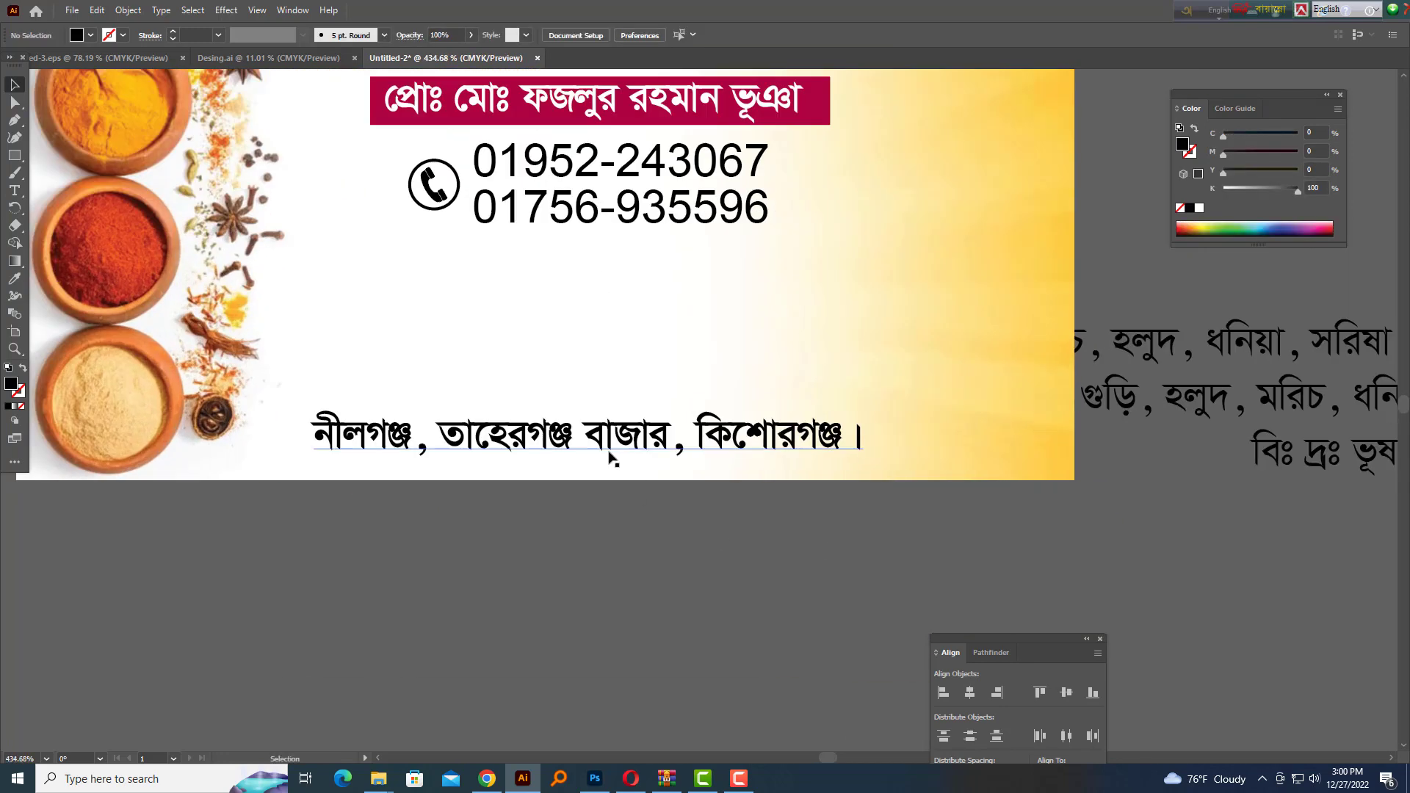
Nudge the address line slightly left and down into position
click(609, 453)
key(Left)
key(Down)
key(Down)
key(Up)
click(576, 550)
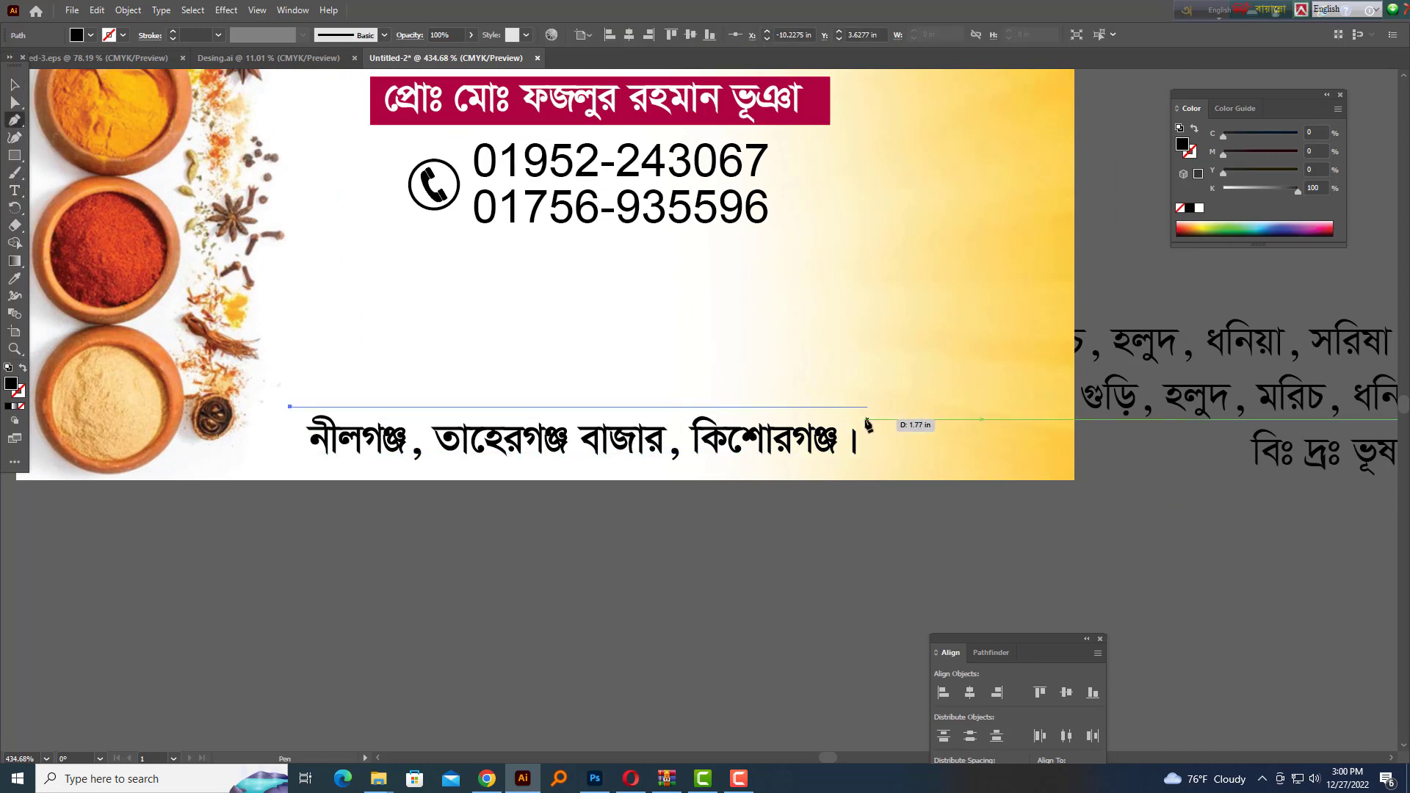
Give the divider a black stroke with no fill and bring the description text to the front
click(23, 368)
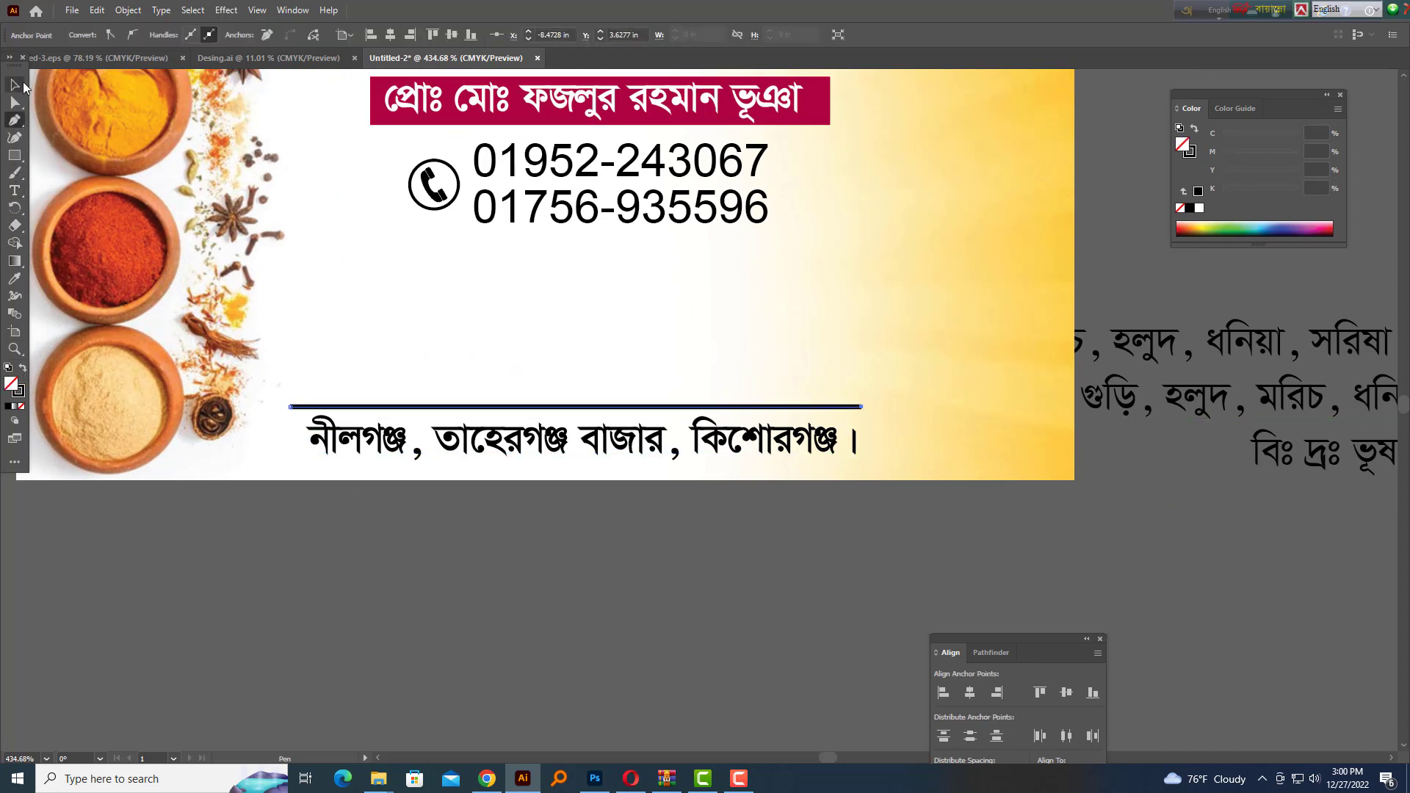
key(shift+Tab)
drag(938, 323, 742, 356)
click(1246, 375)
key(ctrl+shift+bracketright)
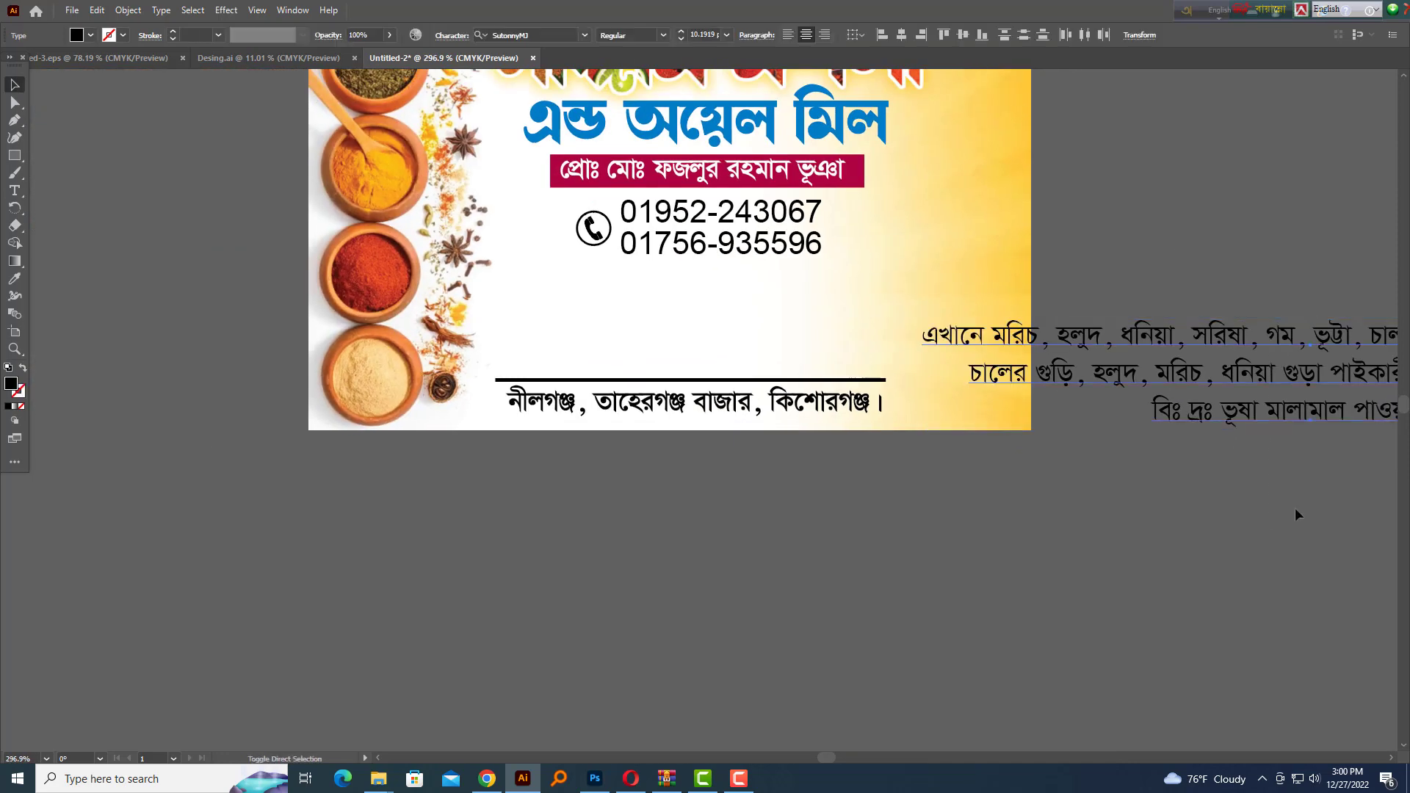
Join the description's first two lines with a comma and cut the text
drag(1234, 353, 639, 595)
double_click(629, 609)
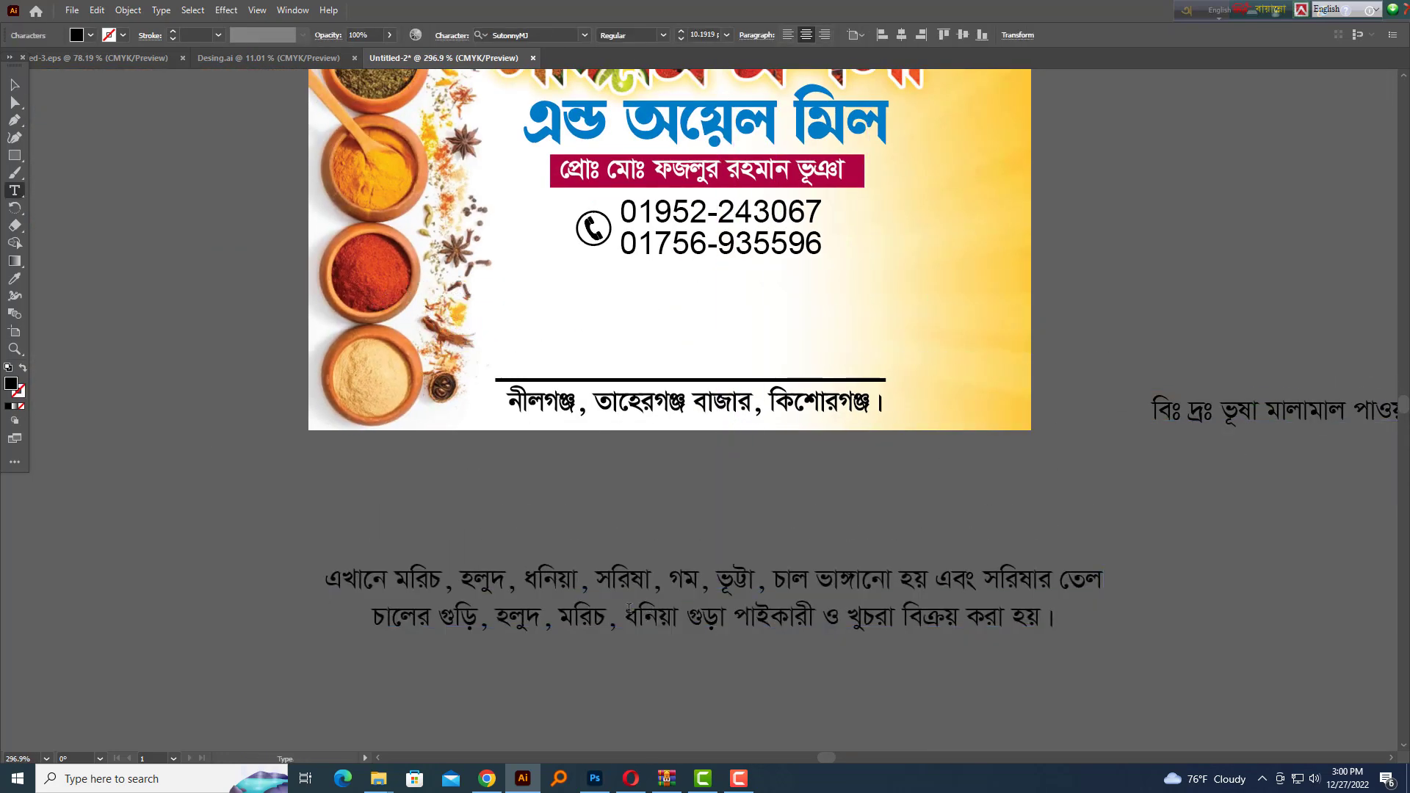
key(BackSpace)
text(,)
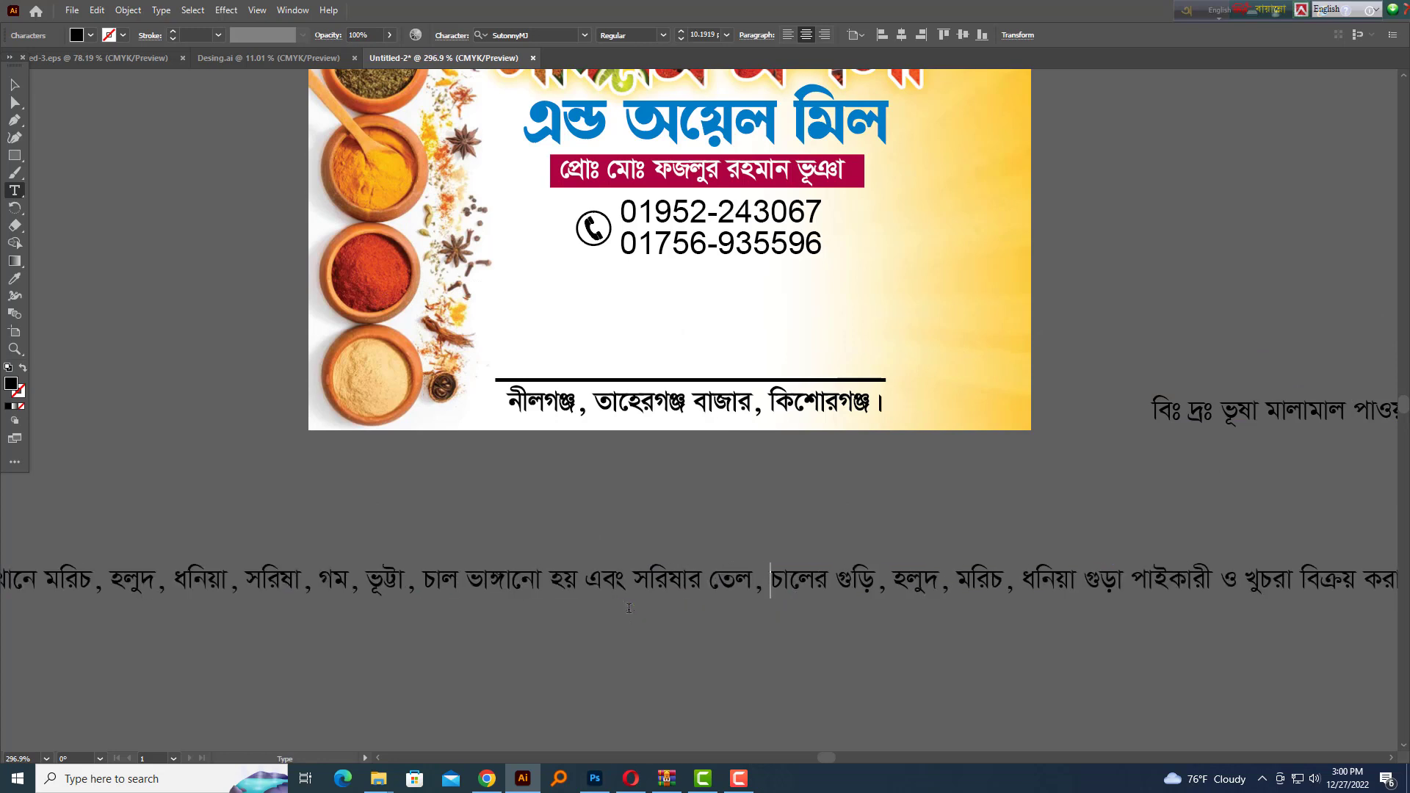
key(Escape)
key(ctrl+x)
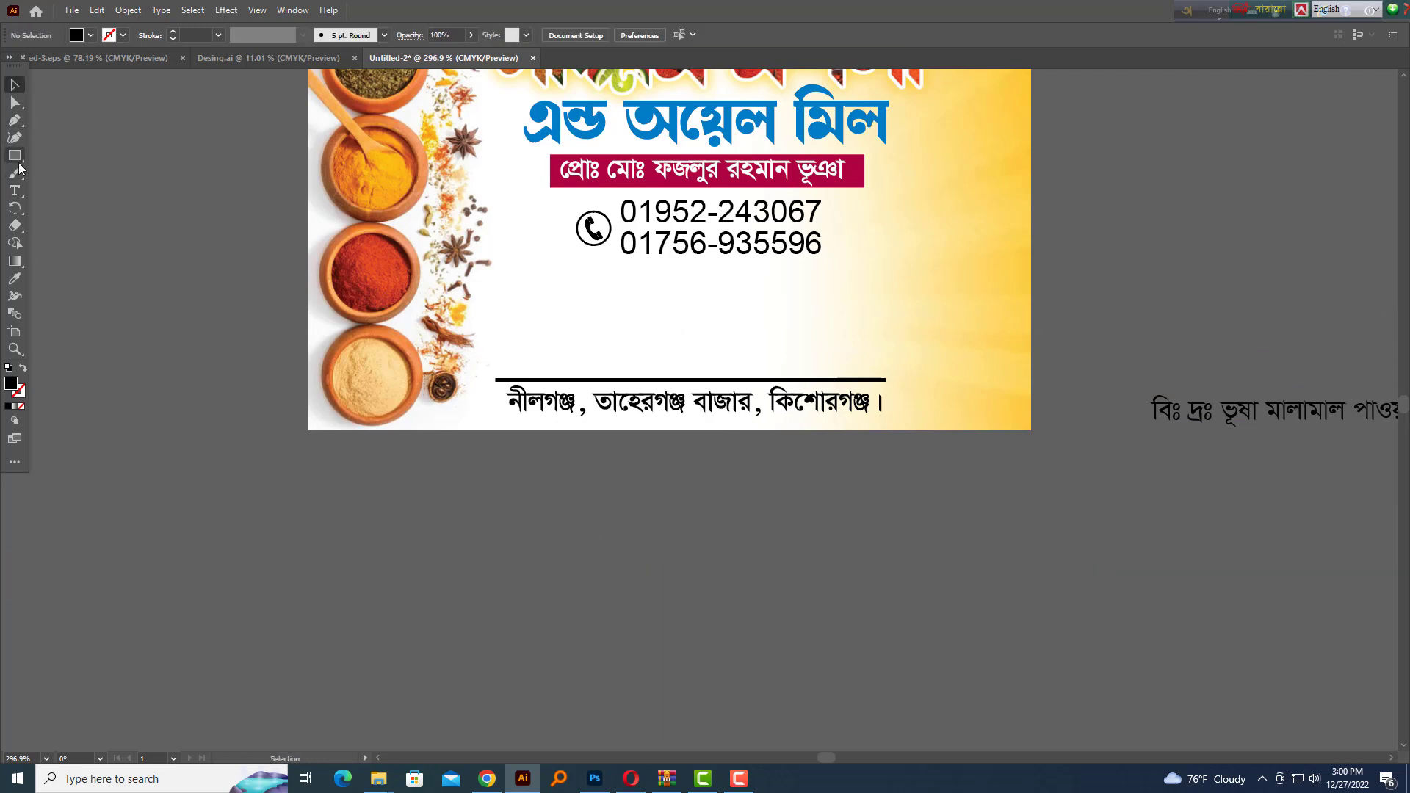
Paste the Bengali product paragraph into a new text frame above the address rule
click(15, 190)
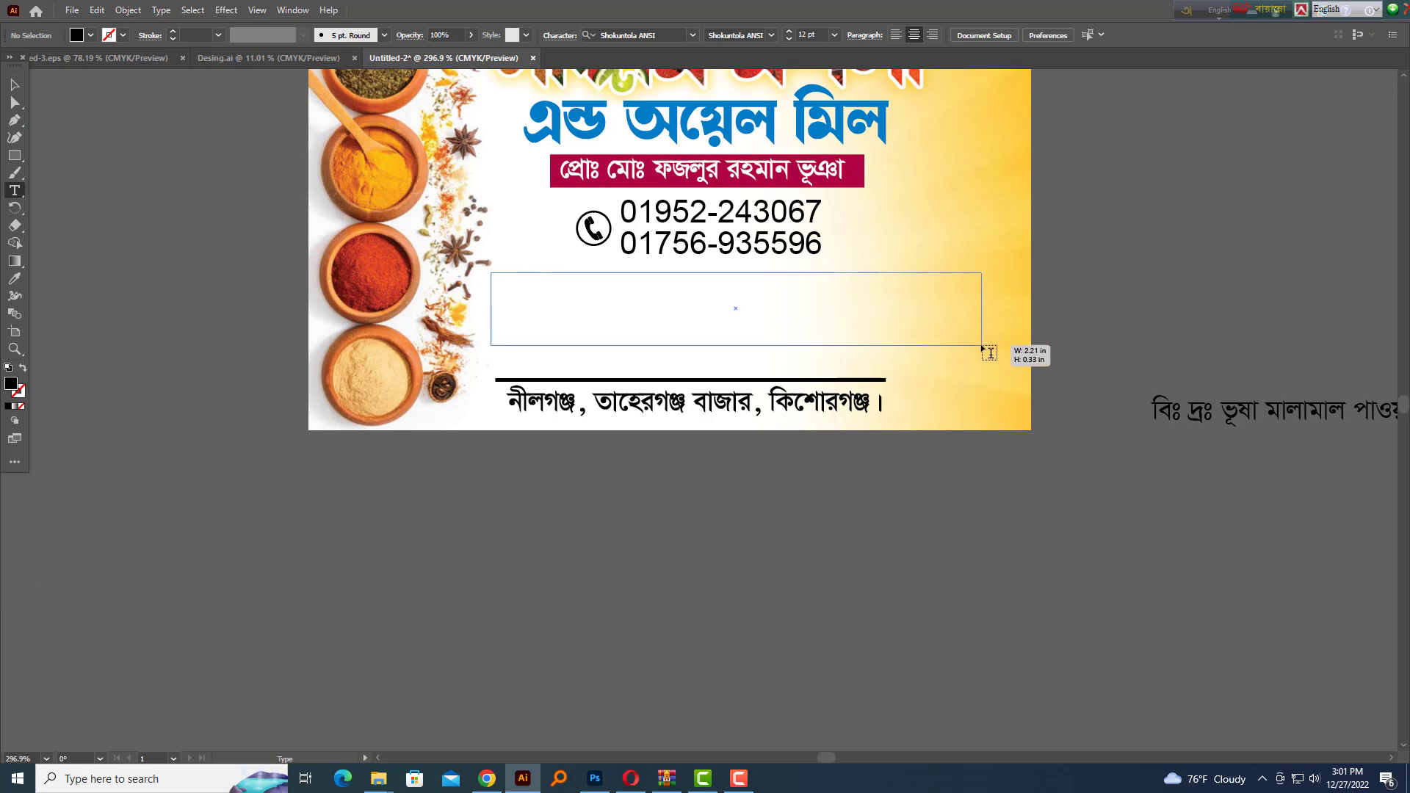
drag(491, 273, 982, 346)
key(ctrl+v)
key(Escape)
drag(683, 304, 788, 422)
Set the paragraph to 10 pt, left-align it and widen its frame
key(ctrl+t)
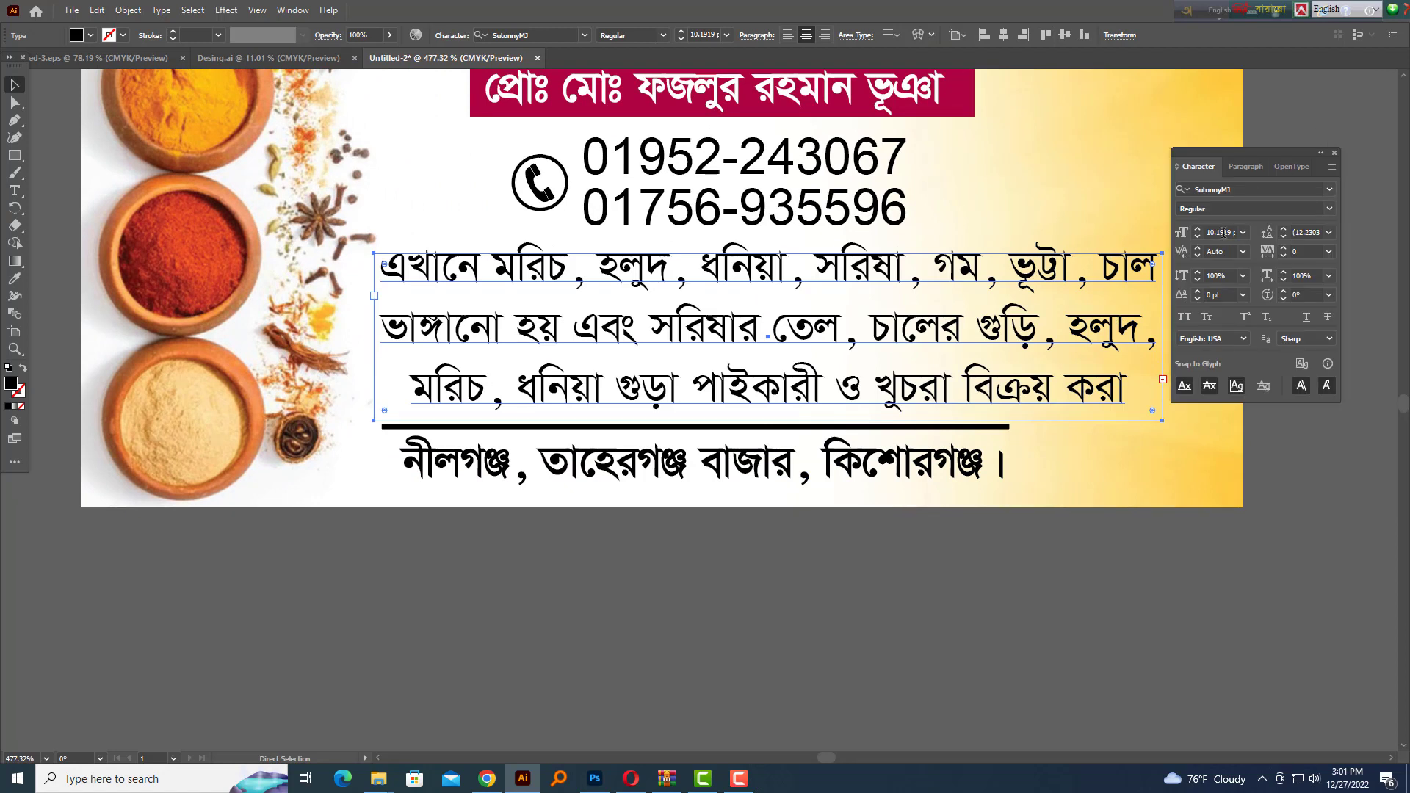
key(Return)
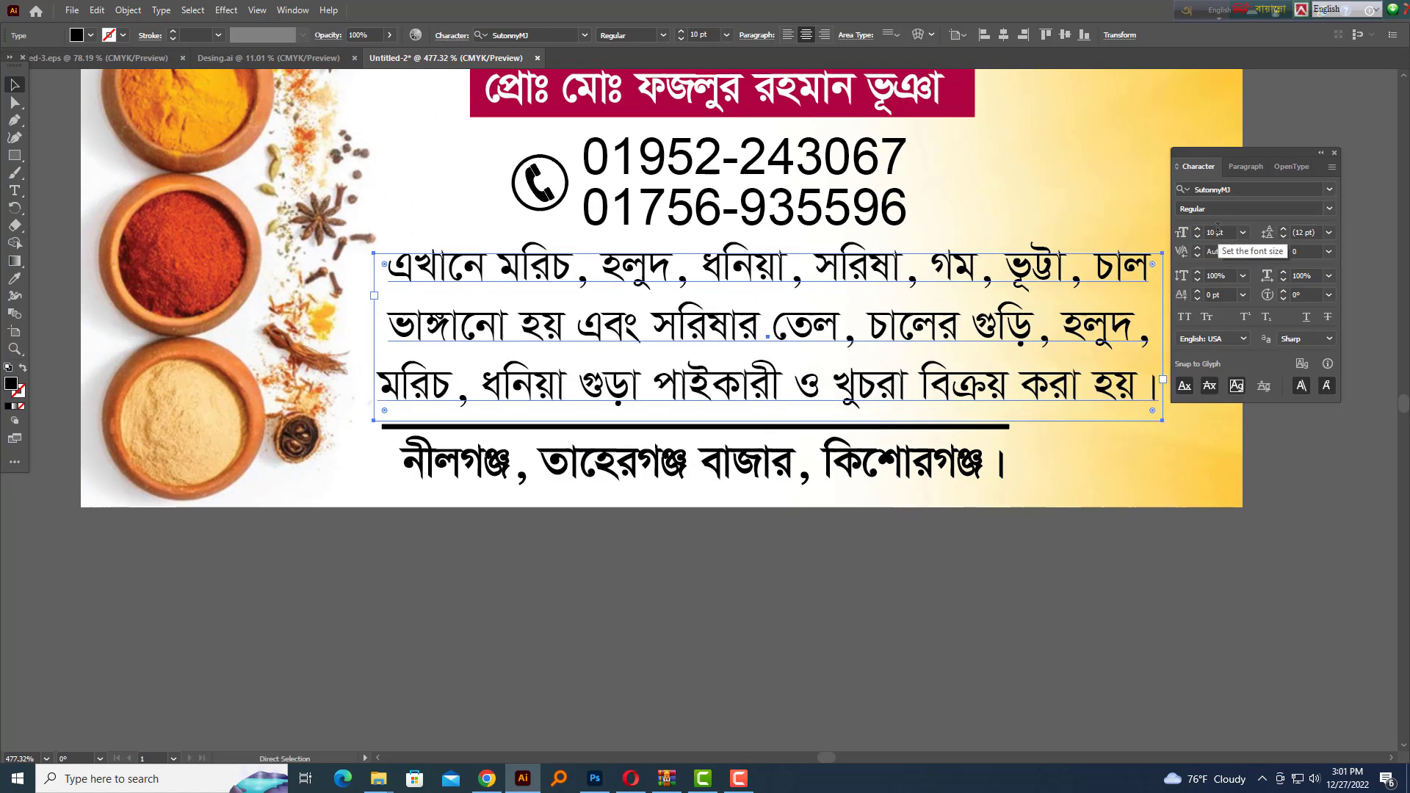
key(shift+Tab)
key(shift+Tab)
key(alt+Up)
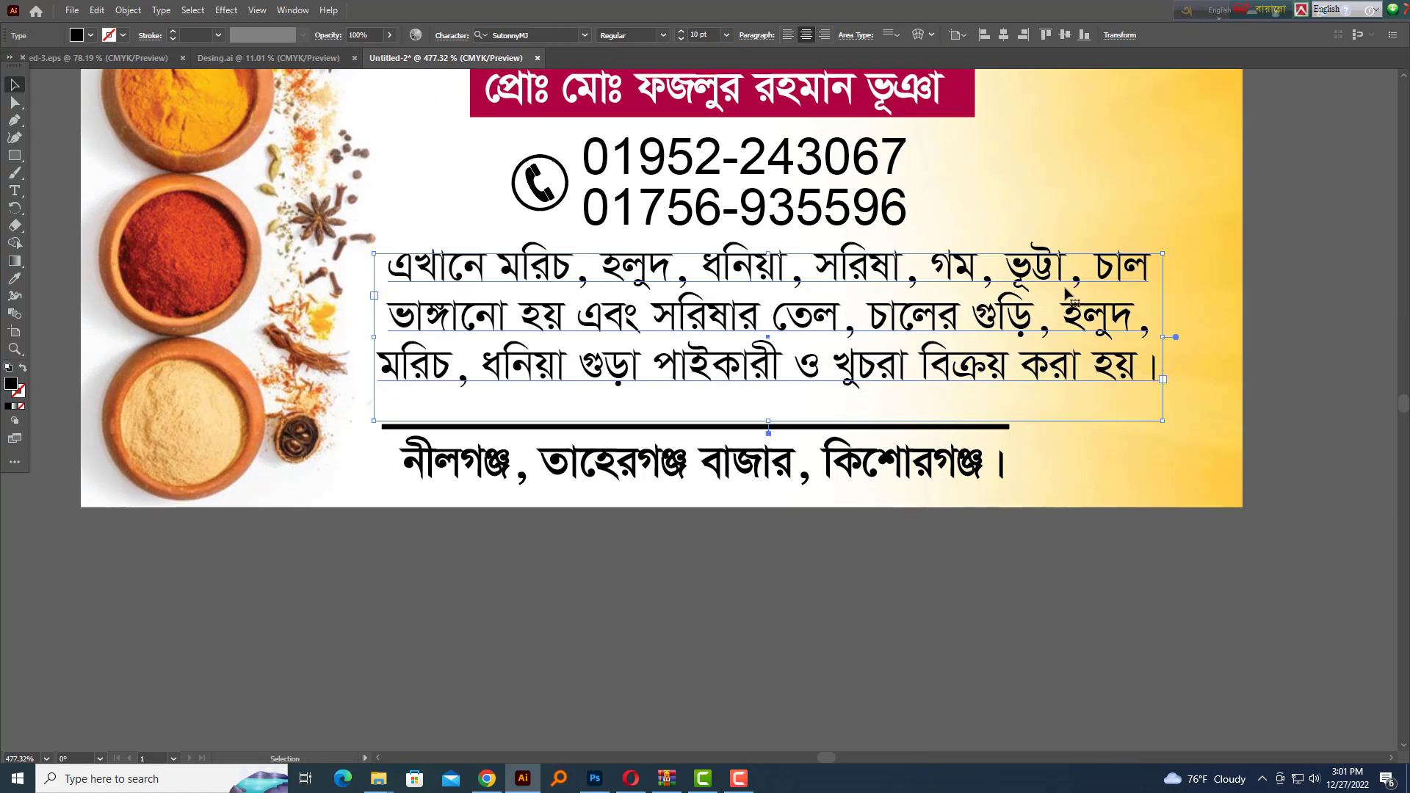
key(Up)
key(ctrl+shift+l)
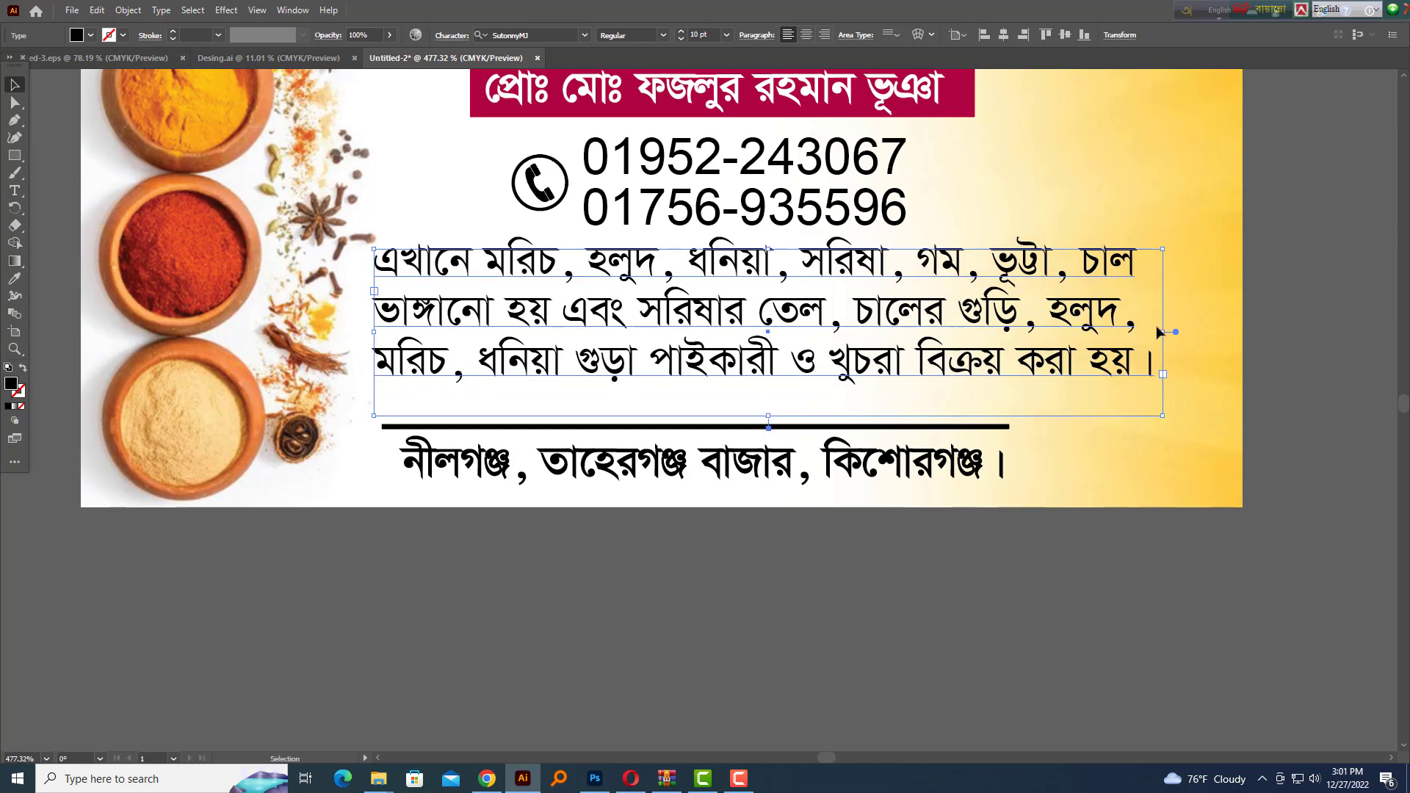
drag(1163, 332, 1173, 332)
key(Up)
key(Down)
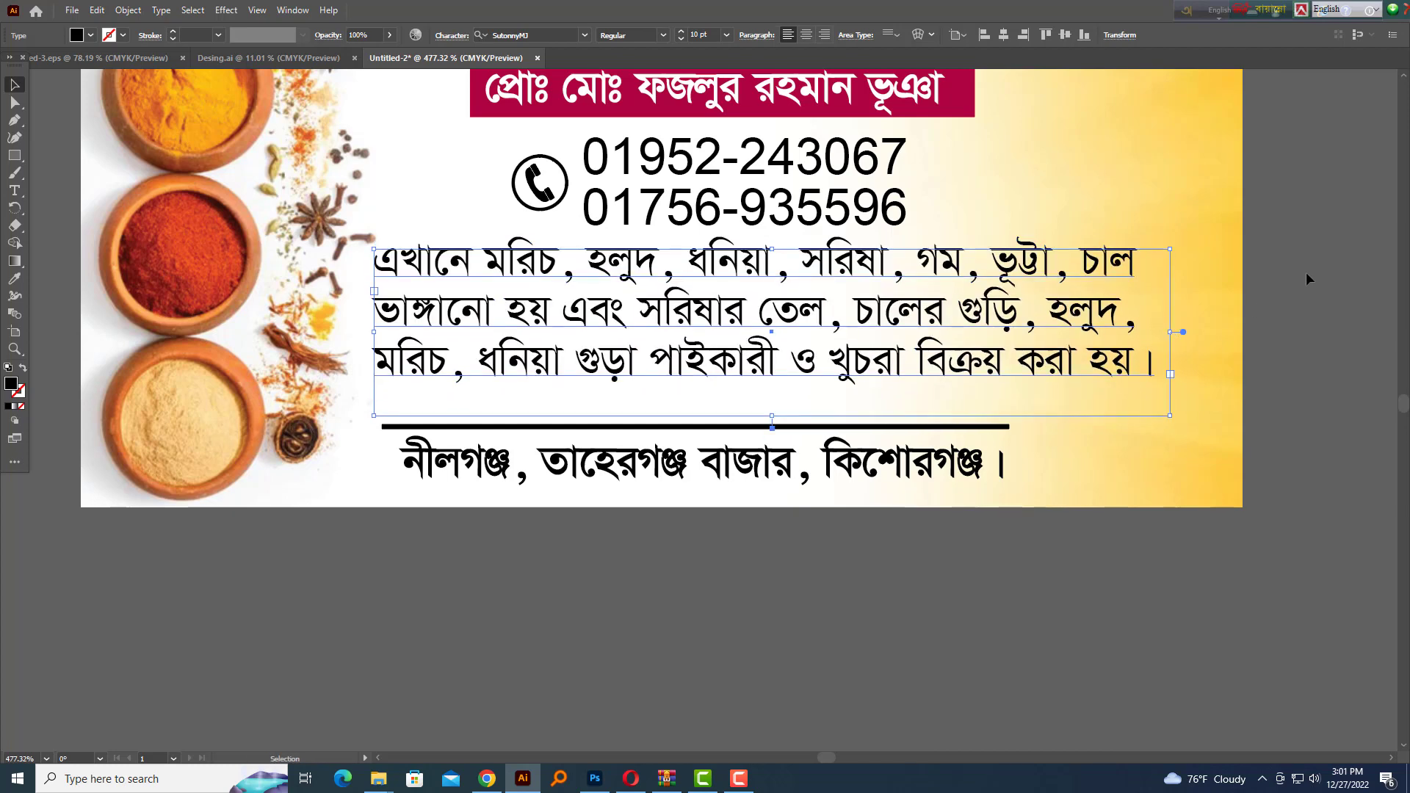
Move the note line down below the card
click(1306, 271)
scroll(1274, 297, down, 3)
drag(1400, 446, 956, 485)
drag(1072, 453, 568, 544)
click(884, 437)
Nudge the phone icon and both numbers up
scroll(881, 412, up, 1)
drag(676, 239, 899, 268)
drag(735, 383, 1117, 381)
drag(1095, 369, 616, 302)
key(Up)
click(1113, 366)
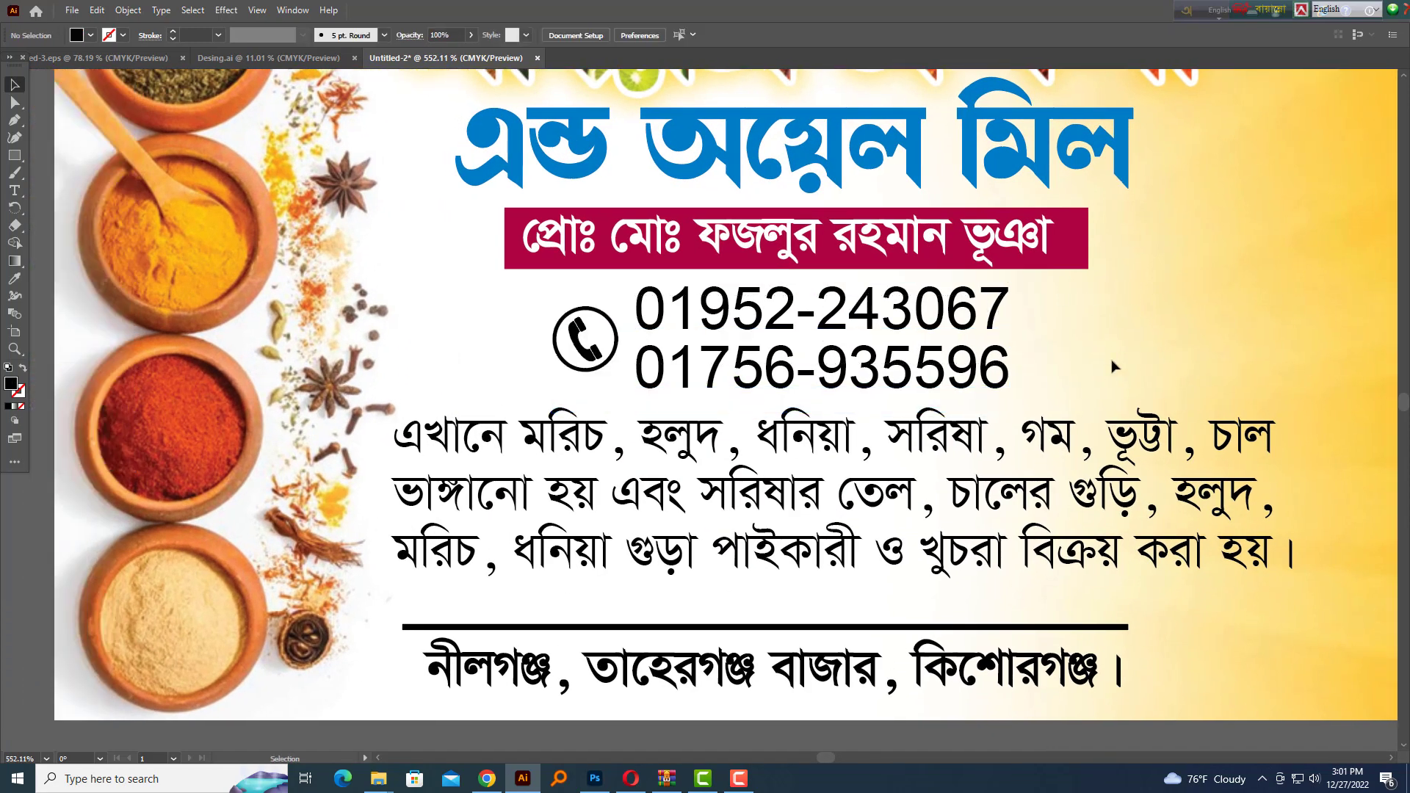
Nudge the phone numbers and the product paragraph up to make room
drag(447, 221, 446, 220)
key(Up)
scroll(1108, 274, down, 1)
drag(1099, 311, 542, 230)
key(Up)
scroll(873, 276, down, 1)
click(908, 331)
key(Up)
key(Up)
key(Up)
key(Up)
scroll(910, 357, down, 4)
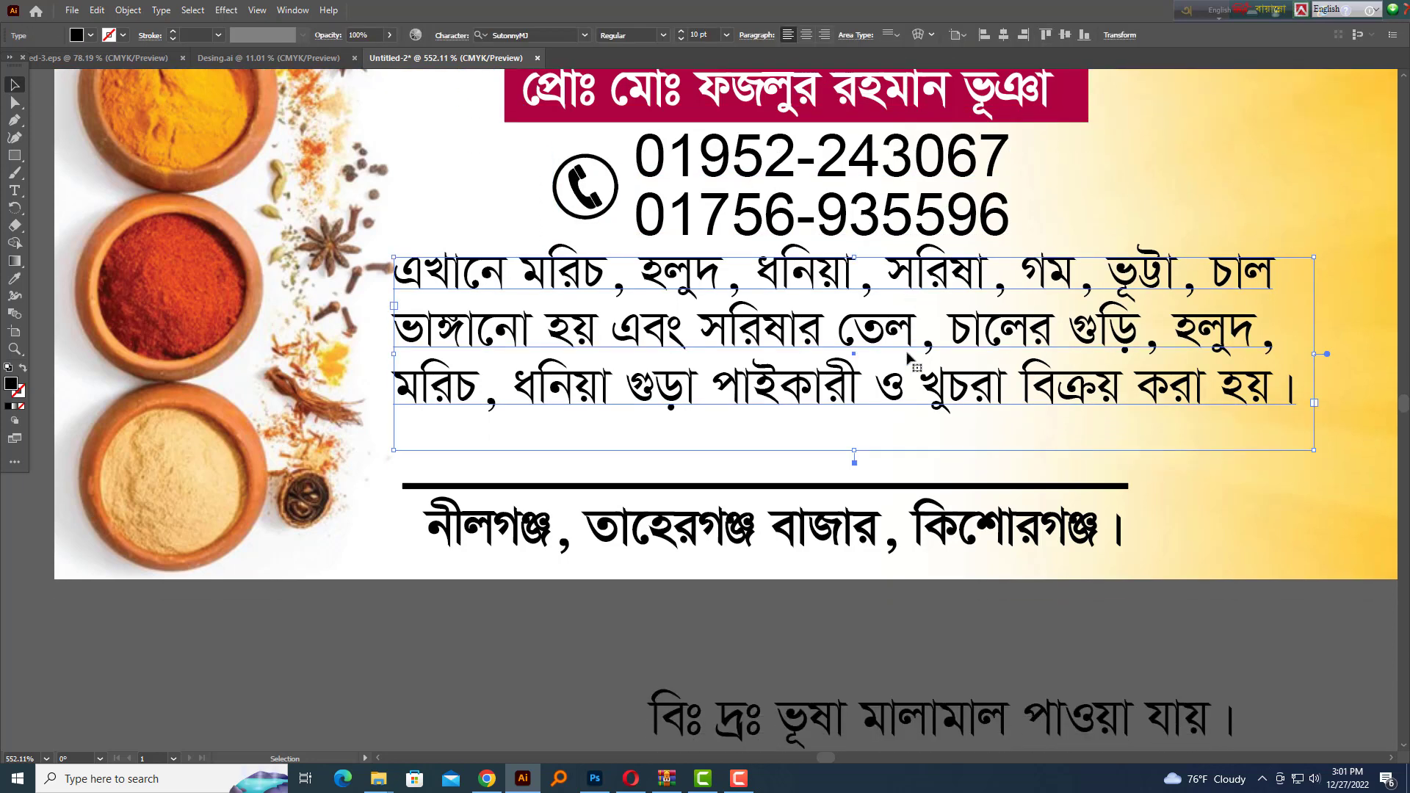
Place the note line above the rule and horizontally centre the paragraph, note, rule and address
drag(872, 611, 742, 345)
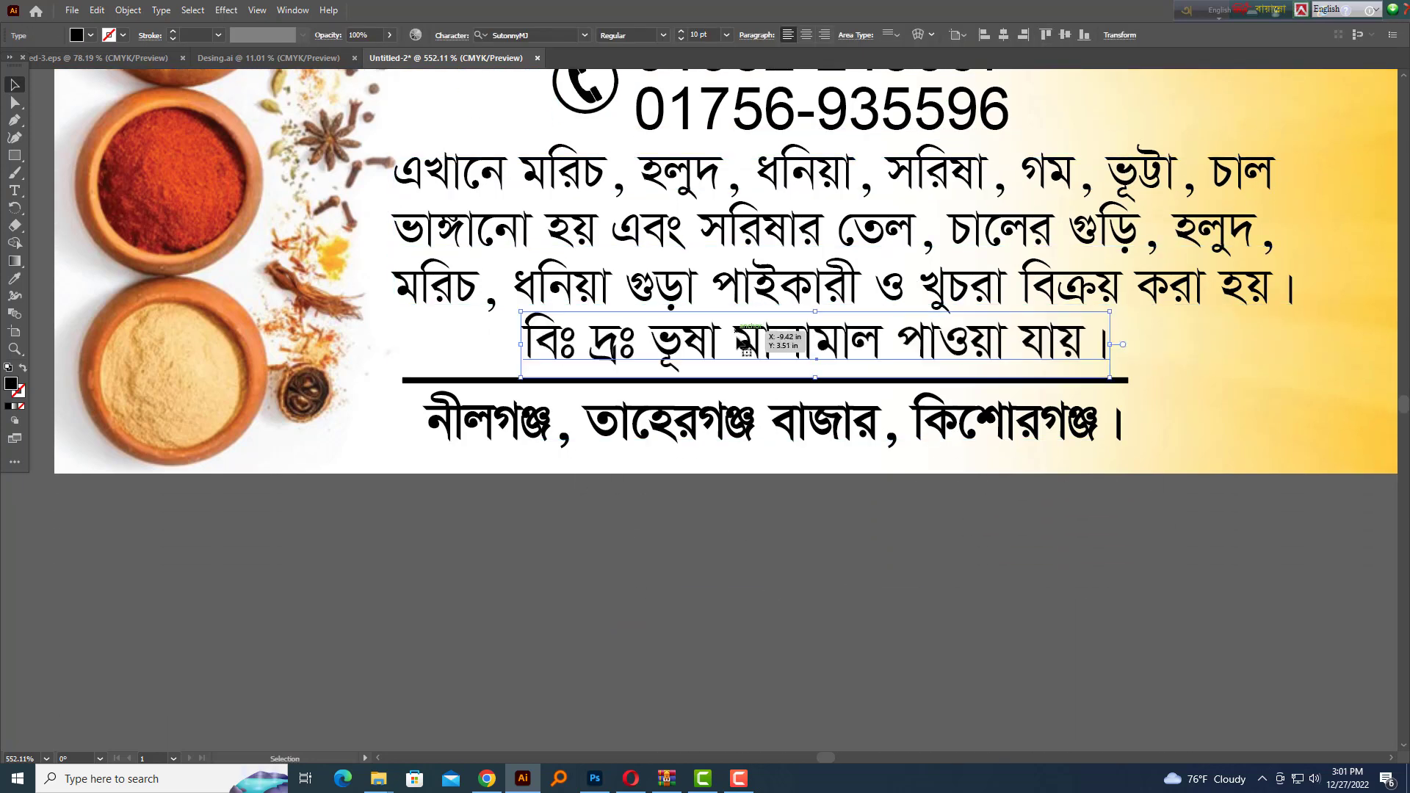
drag(1151, 476, 786, 193)
key(shift+F6)
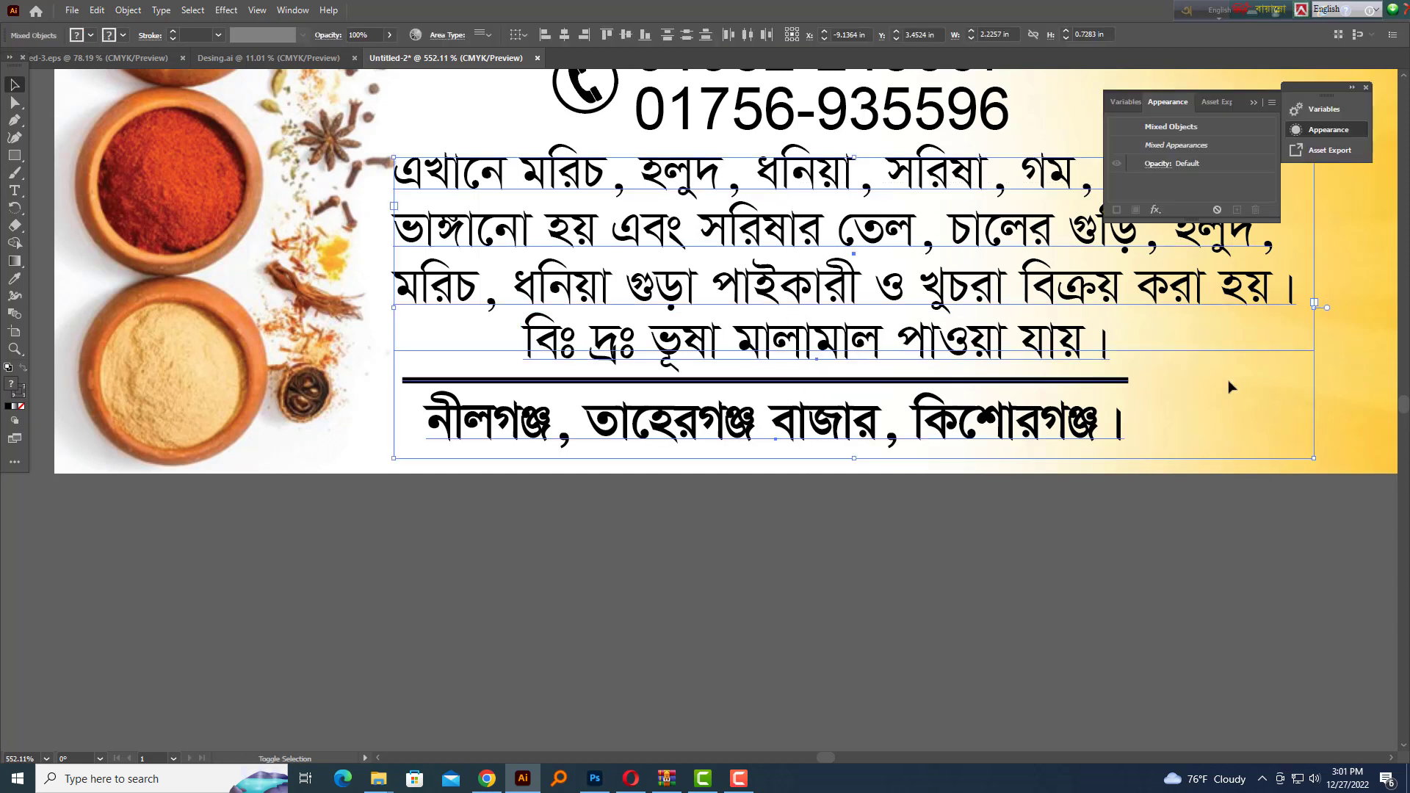
key(shift+F6)
key(shift+F7)
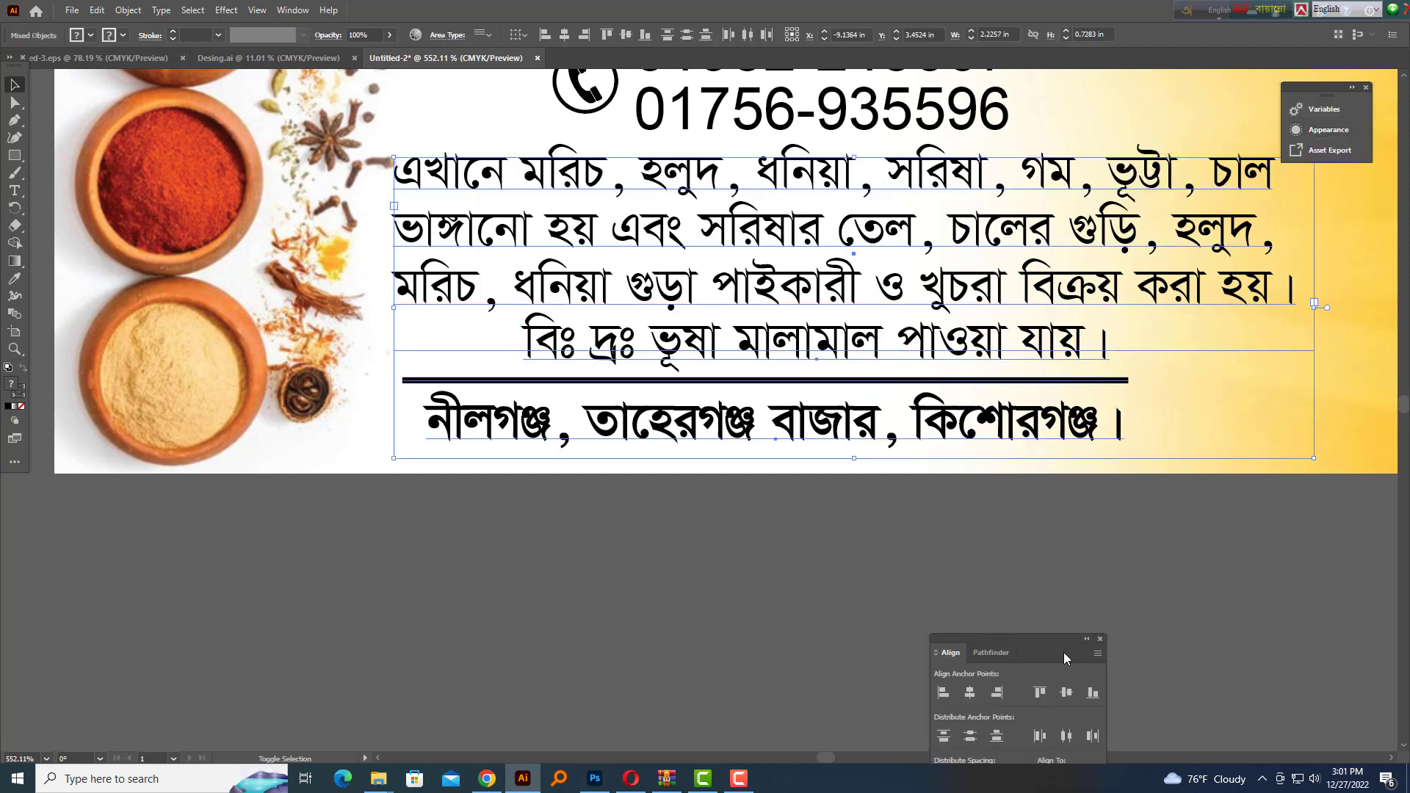
click(974, 694)
Nudge the centred text block right, then slightly left and down into place
key(Right)
key(shift+Right)
key(shift+Tab)
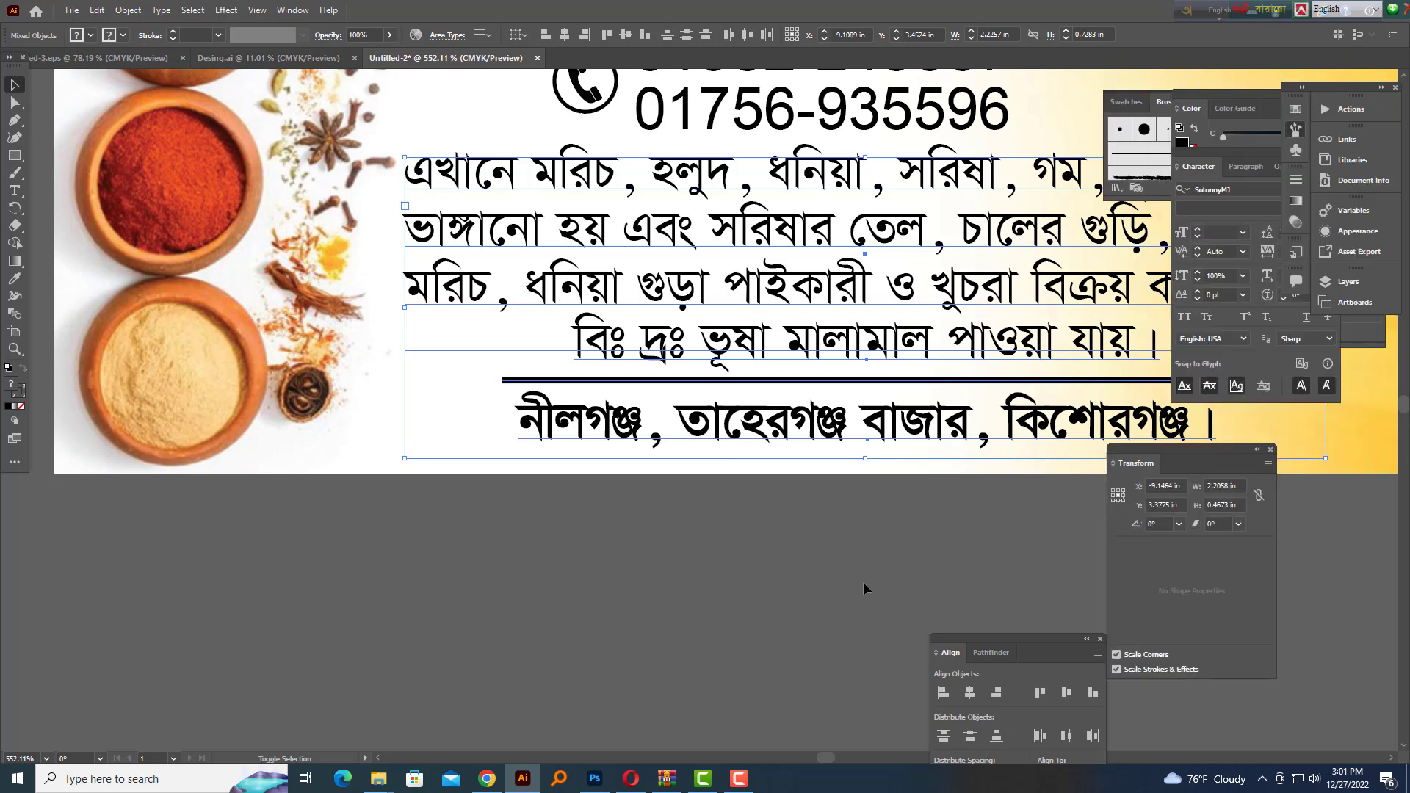
key(shift+Tab)
drag(1069, 450, 961, 525)
drag(960, 526, 929, 623)
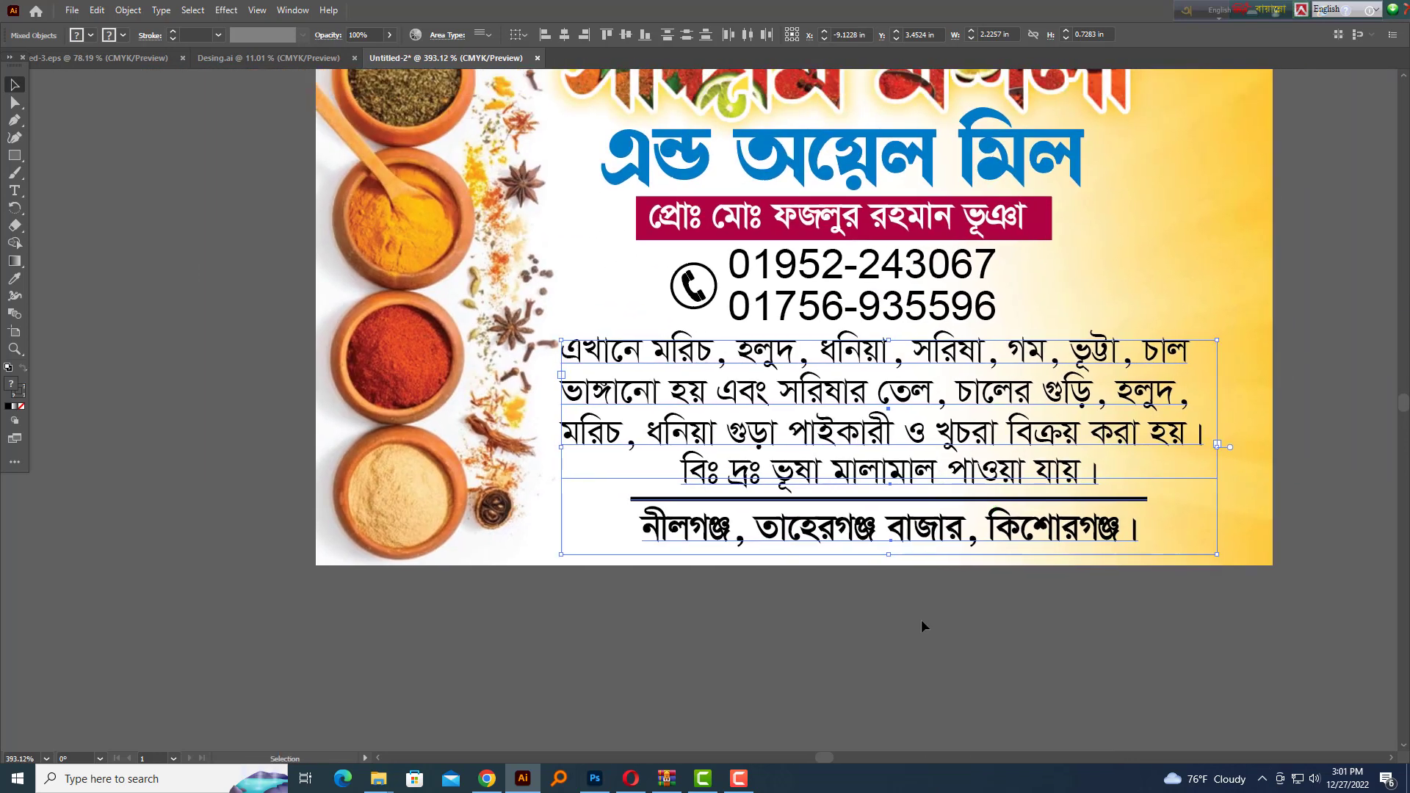
key(Left)
key(Down)
click(922, 621)
Nudge the product paragraph up slightly on its own
scroll(890, 459, up, 2)
drag(892, 460, 881, 499)
click(883, 437)
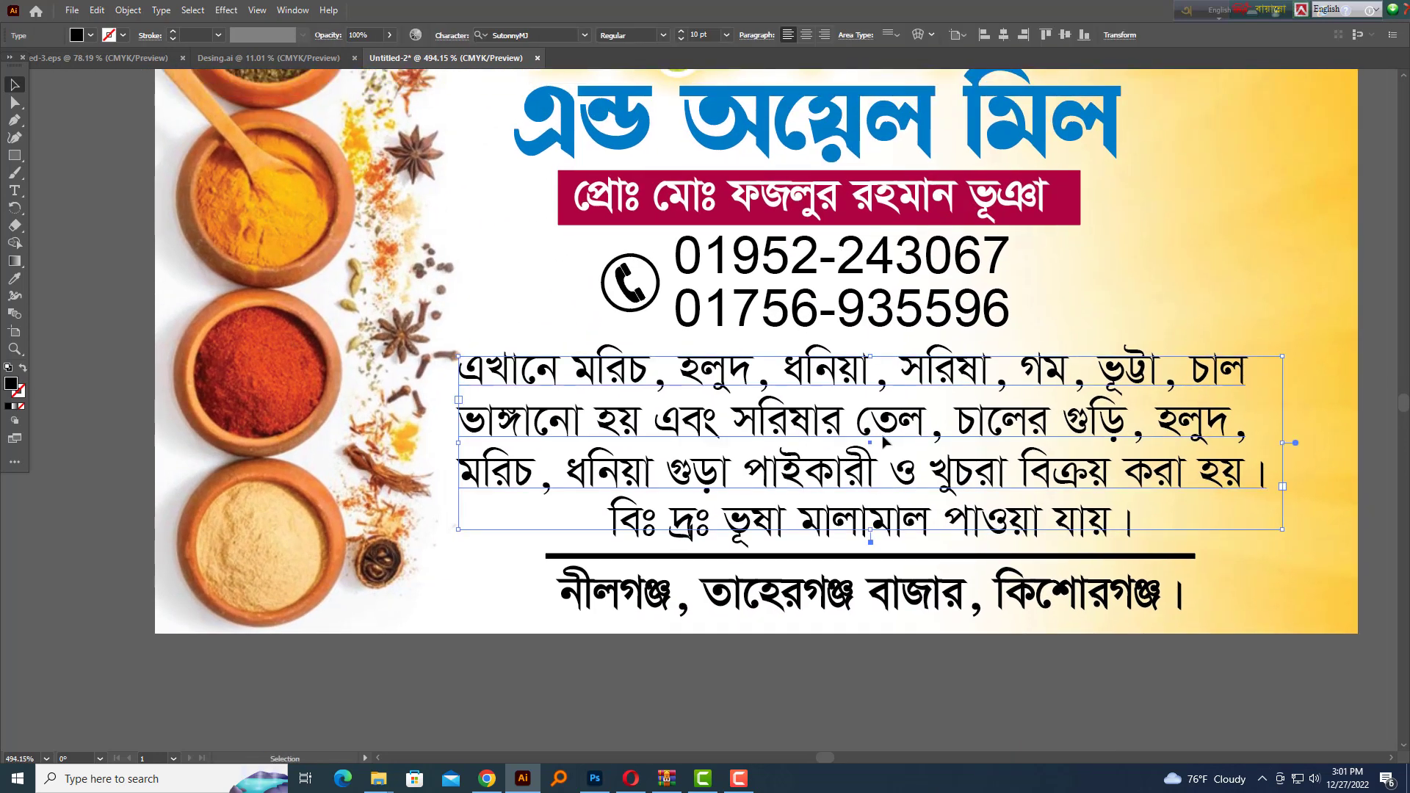
key(Up)
key(Up)
click(1070, 652)
Pan across the lower card and check the rule with the lines below it
key(shift+Tab)
key(shift+Tab)
scroll(944, 573, up, 2)
drag(945, 573, 916, 504)
drag(1063, 603, 652, 527)
drag(502, 485, 504, 484)
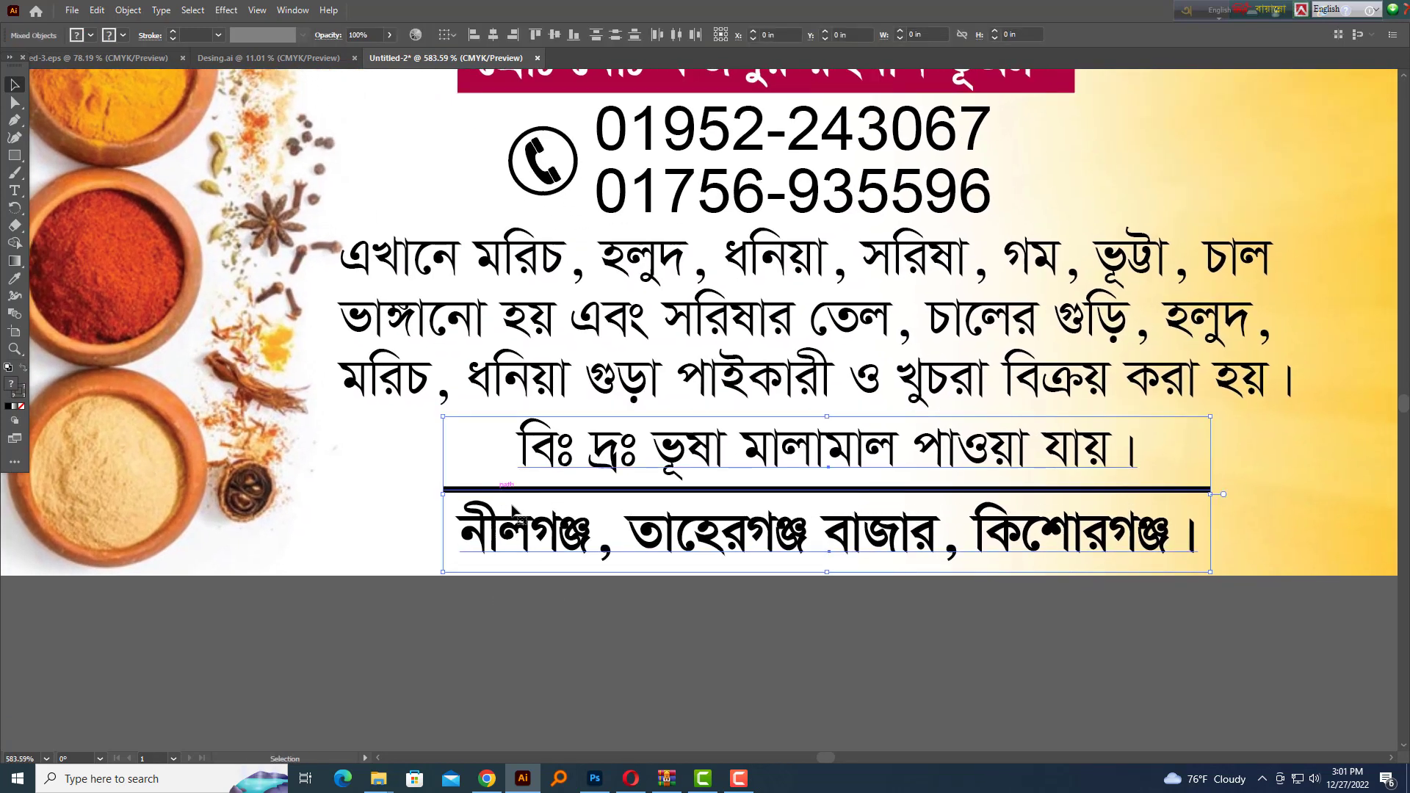
click(862, 585)
Nudge the note line up by itself above the rule
click(829, 459)
key(Up)
key(Up)
click(827, 619)
key(shift+Tab)
key(shift+Tab)
scroll(1021, 553, down, 5)
drag(1021, 553, 888, 567)
scroll(955, 475, up, 5)
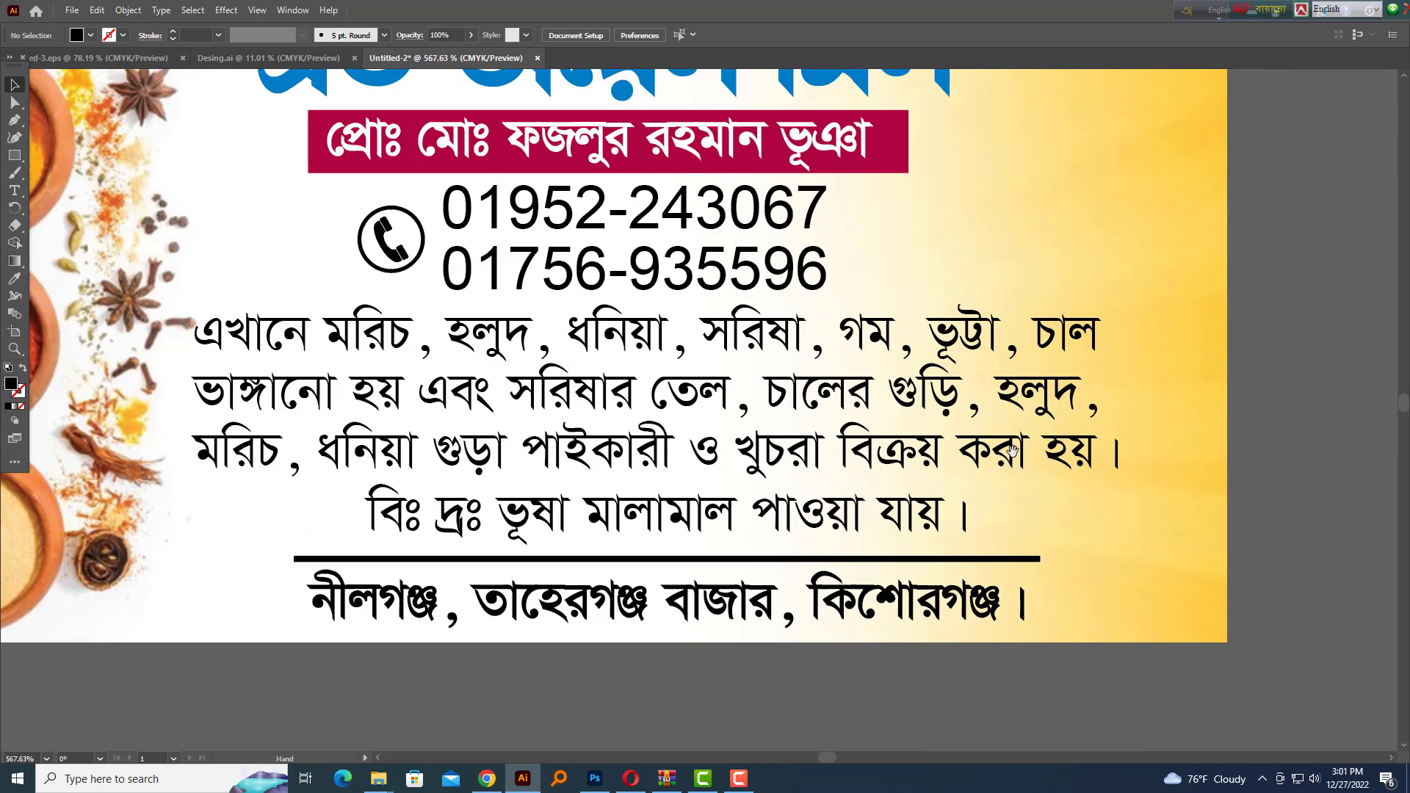
scroll(1013, 451, down, 1)
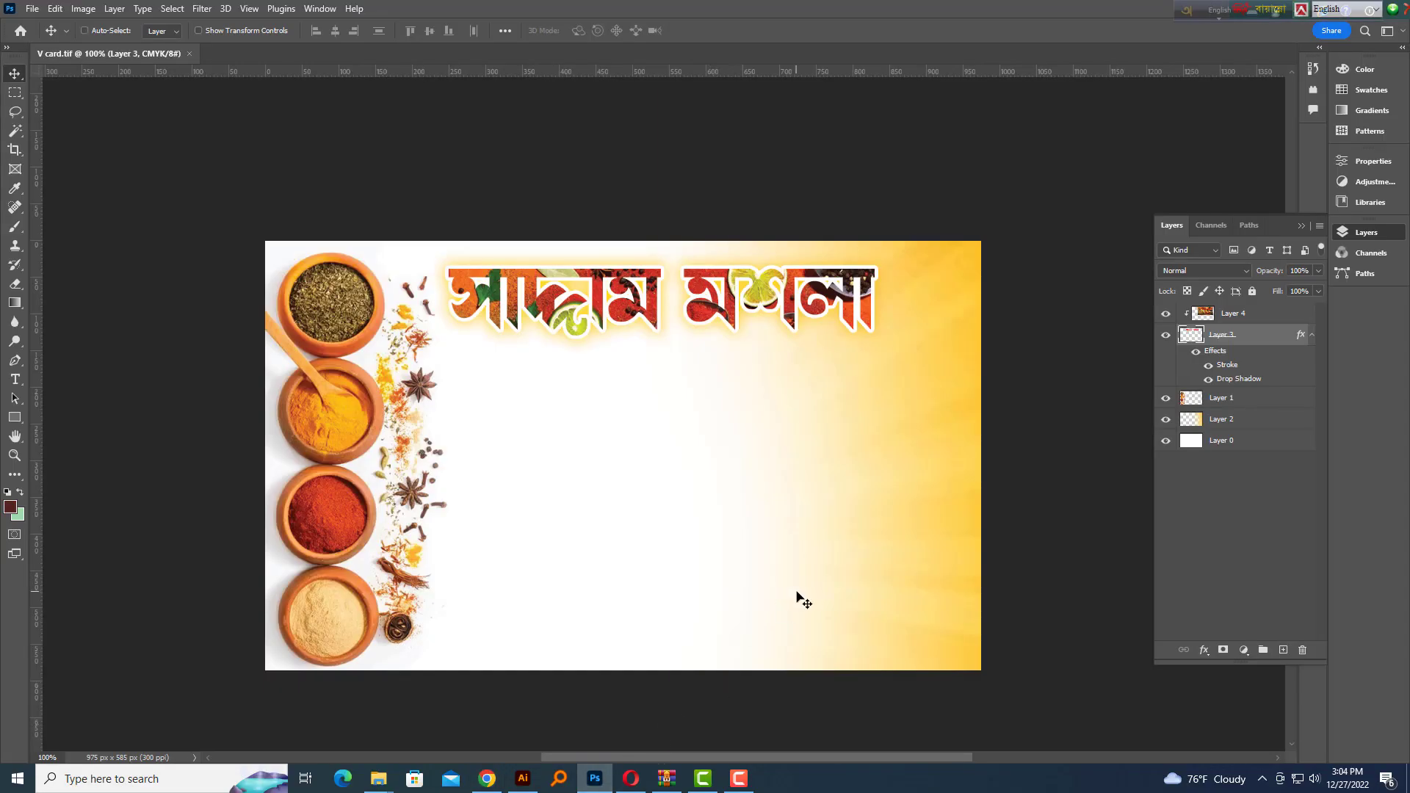
Paste the oil-press machine image above Layer 1 and scale it down
key(ctrl+v)
key(ctrl+z)
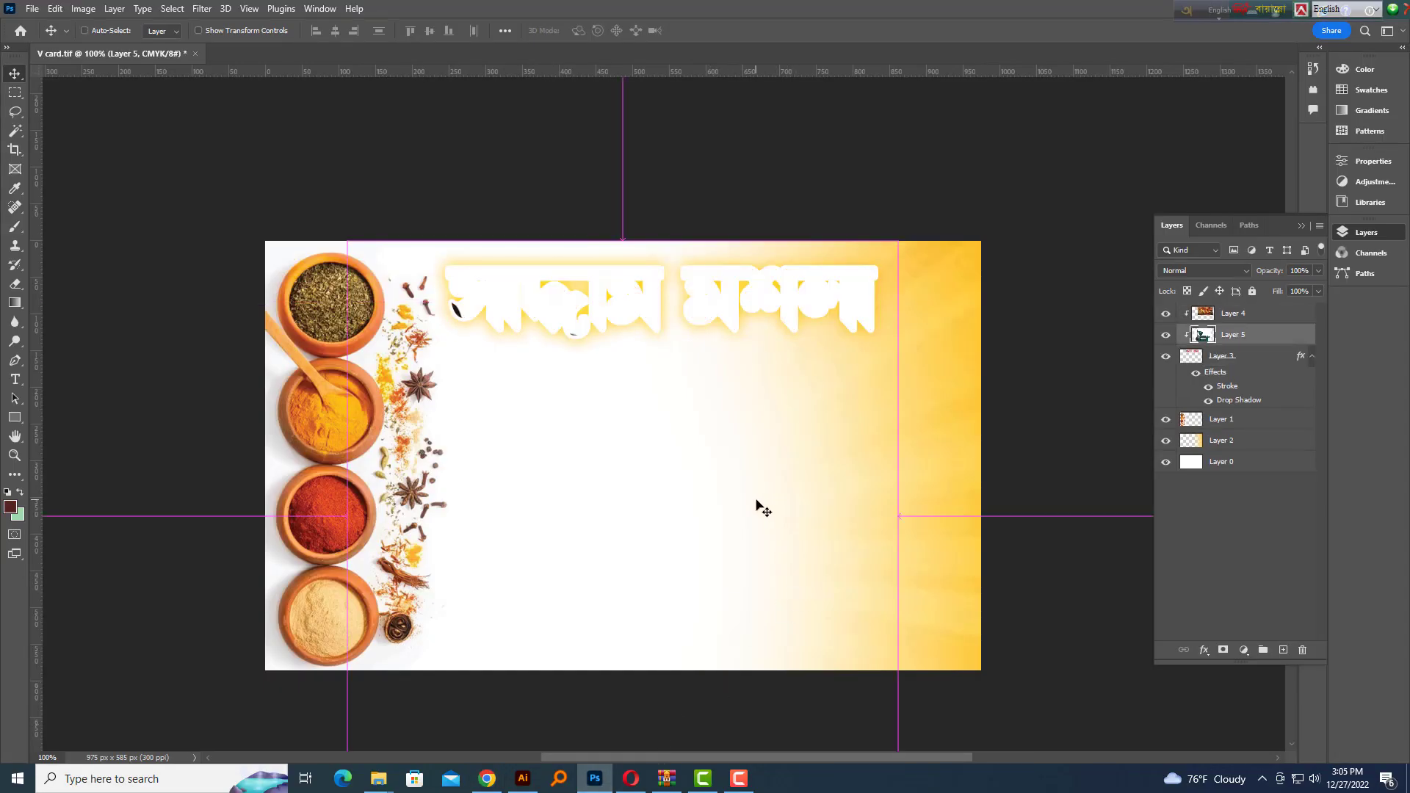
click(505, 528)
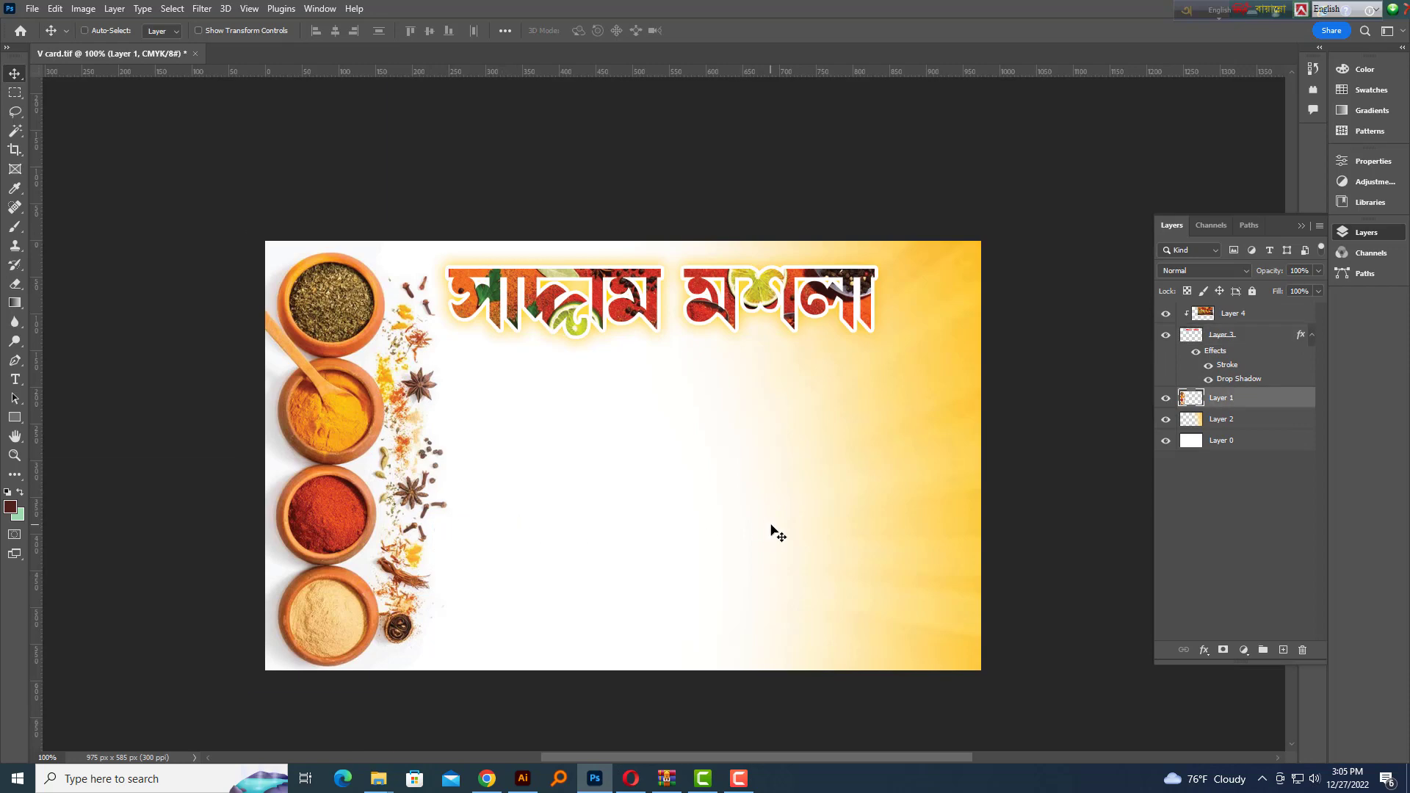
key(ctrl+v)
key(ctrl+t)
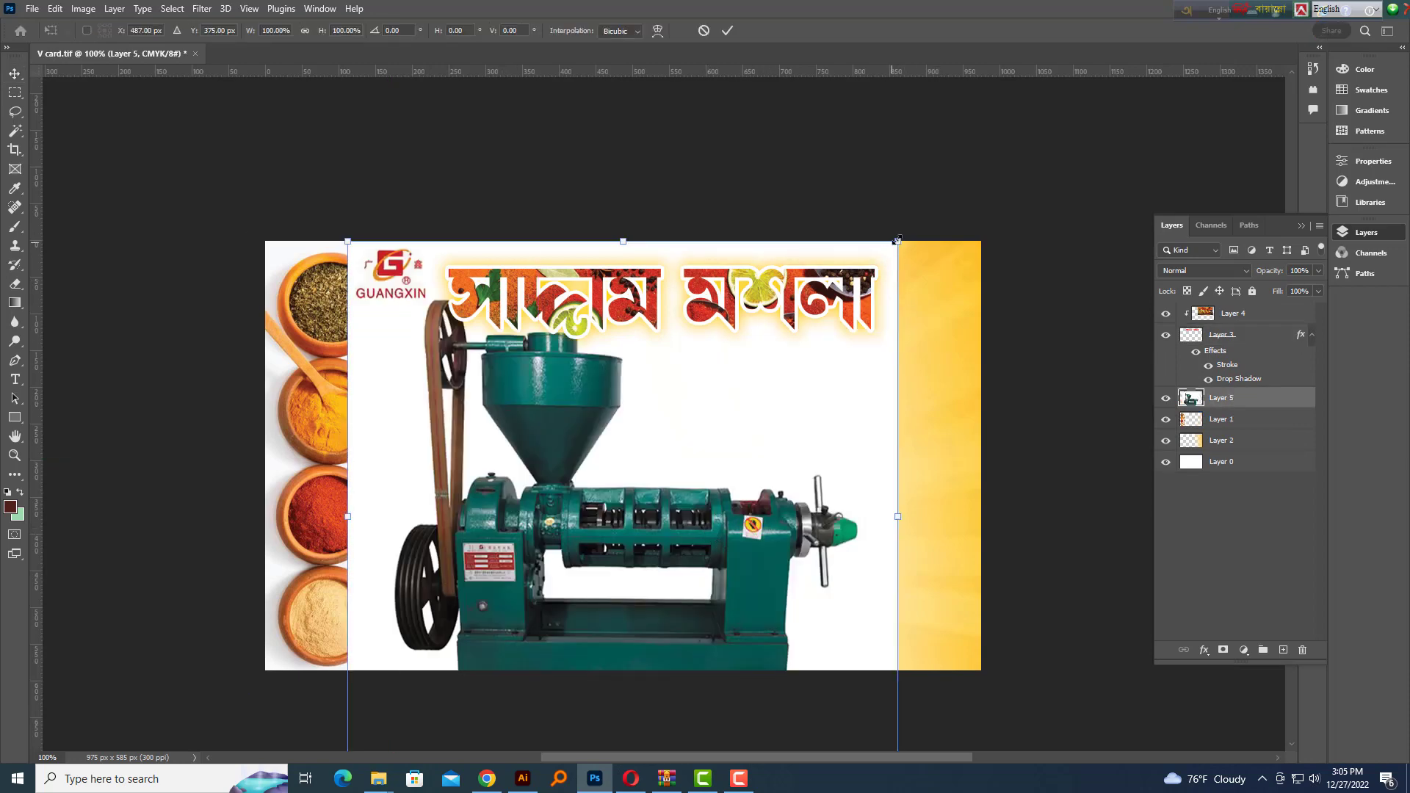
drag(897, 240, 759, 447)
key(Return)
Select the white background around the machine by colour
ctrl+click(707, 446)
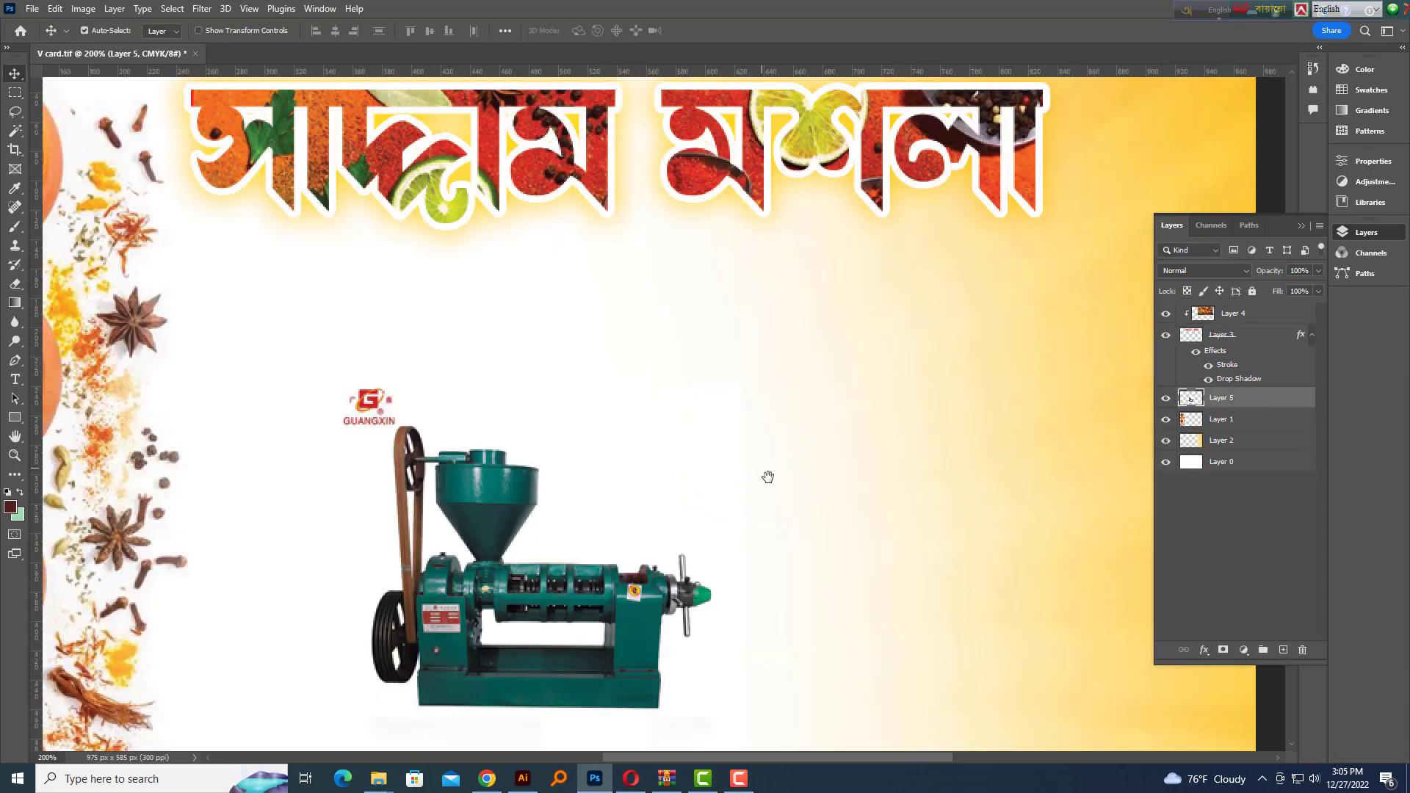
scroll(28, 199, down, 2)
click(15, 131)
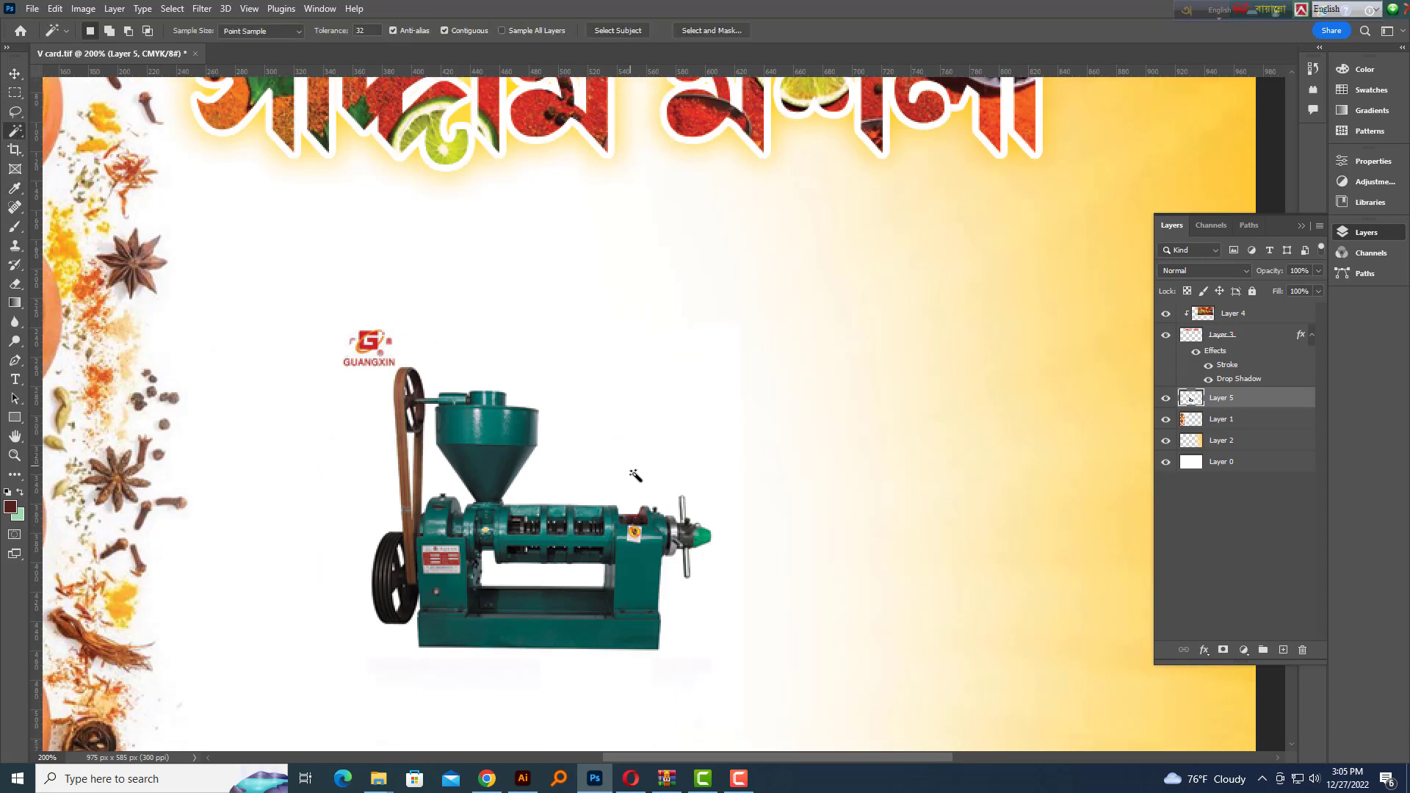
click(636, 480)
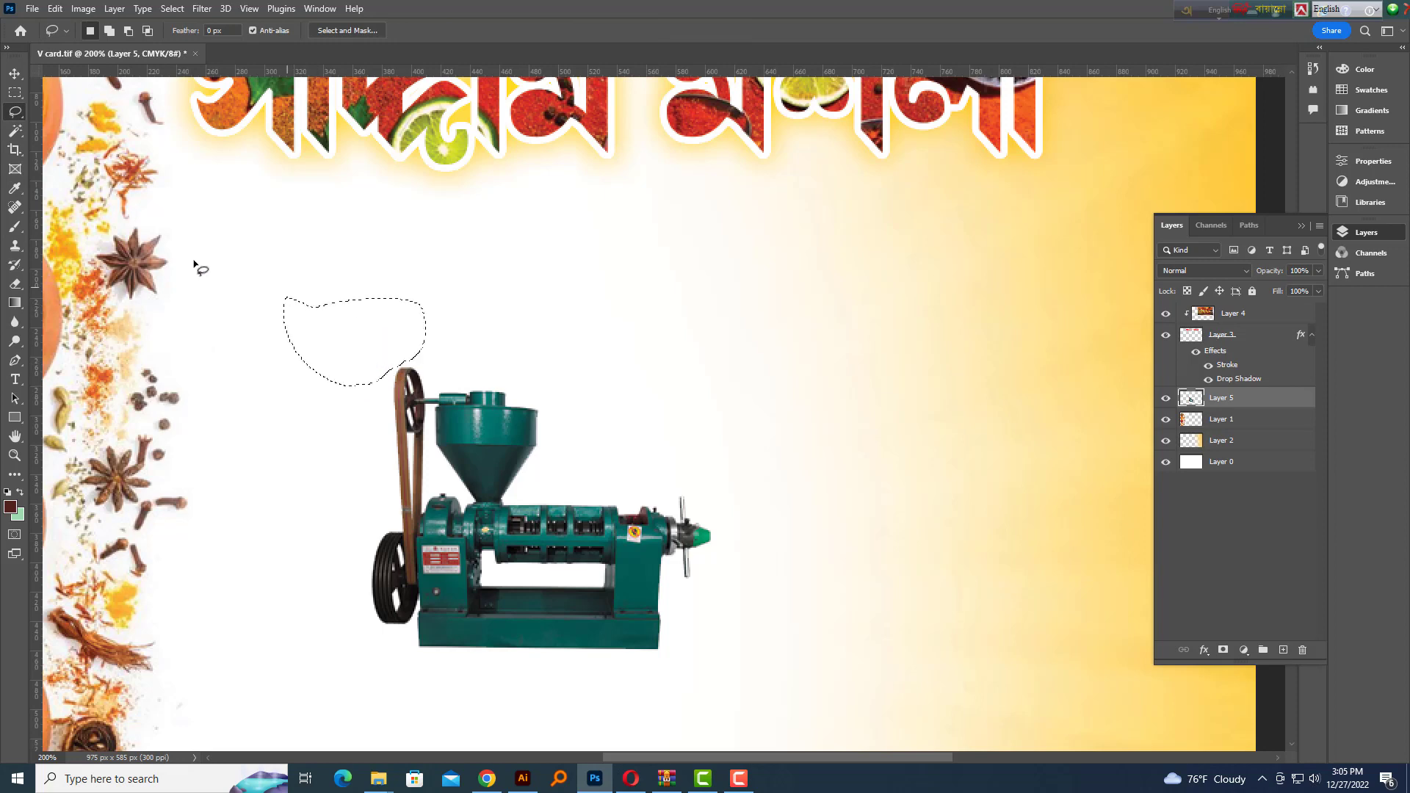
key(ctrl+minus)
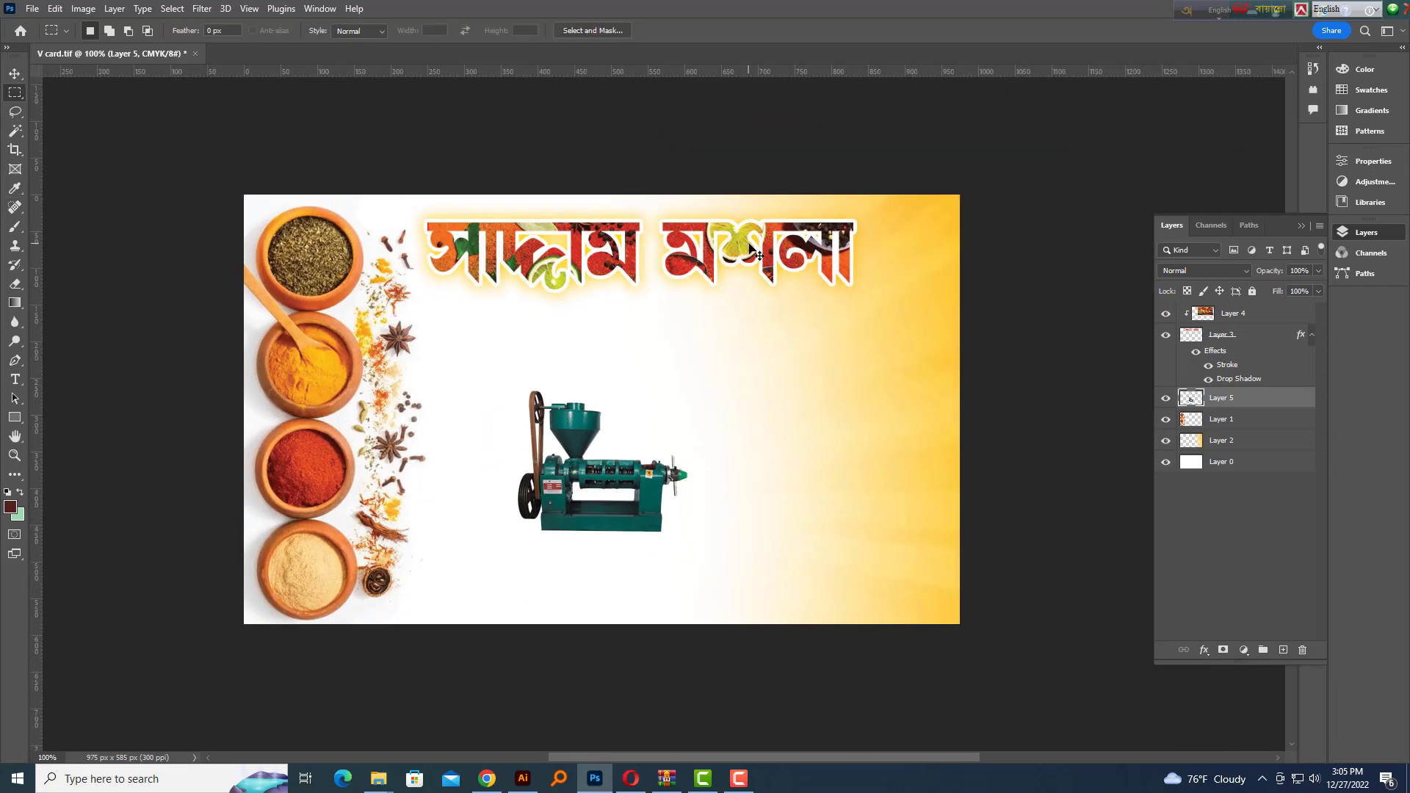
Move the machine onto the yellow area at right and shrink it to a small icon
click(15, 74)
drag(527, 455, 777, 356)
key(ctrl+t)
drag(940, 292, 909, 338)
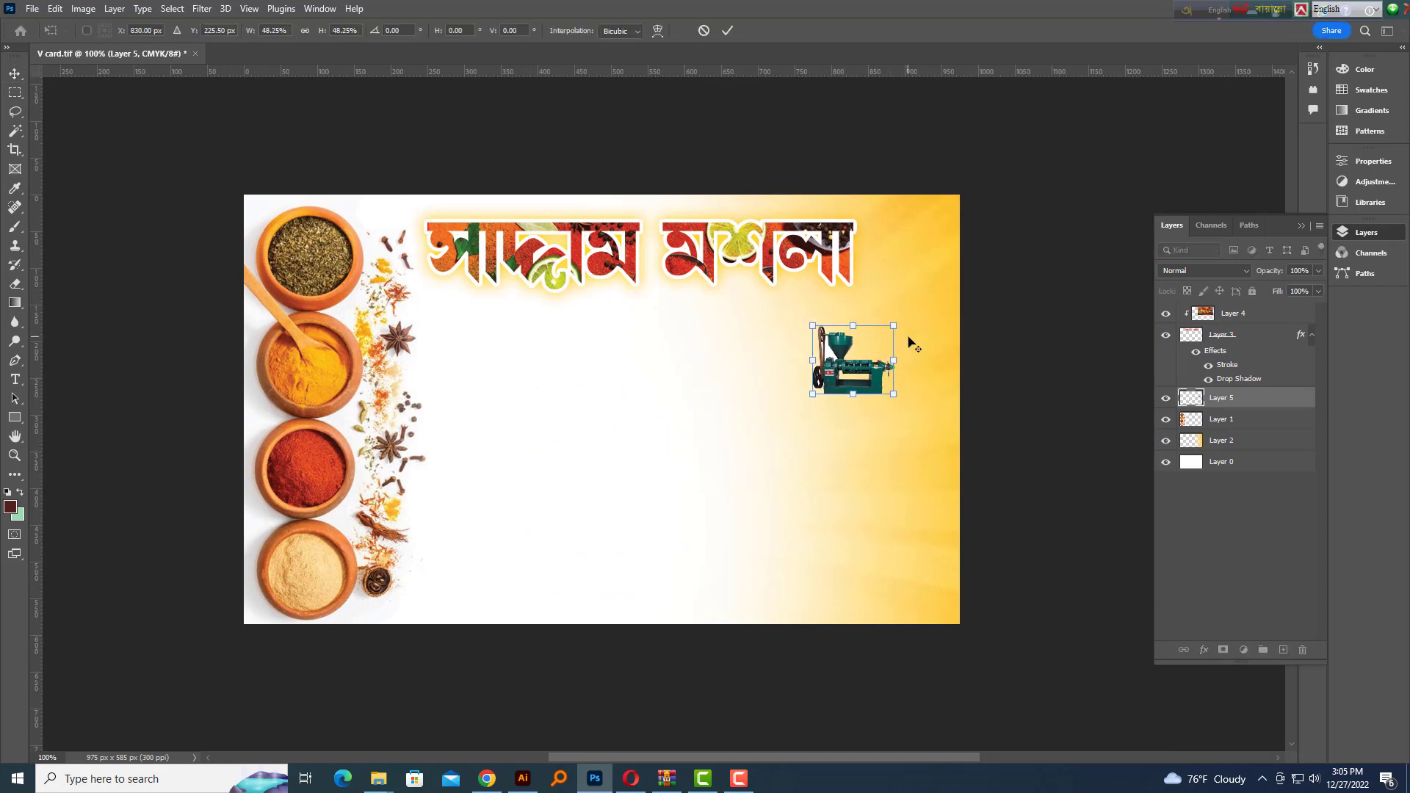
key(Return)
key(ctrl+plus)
key(ctrl+plus)
drag(847, 415, 1032, 292)
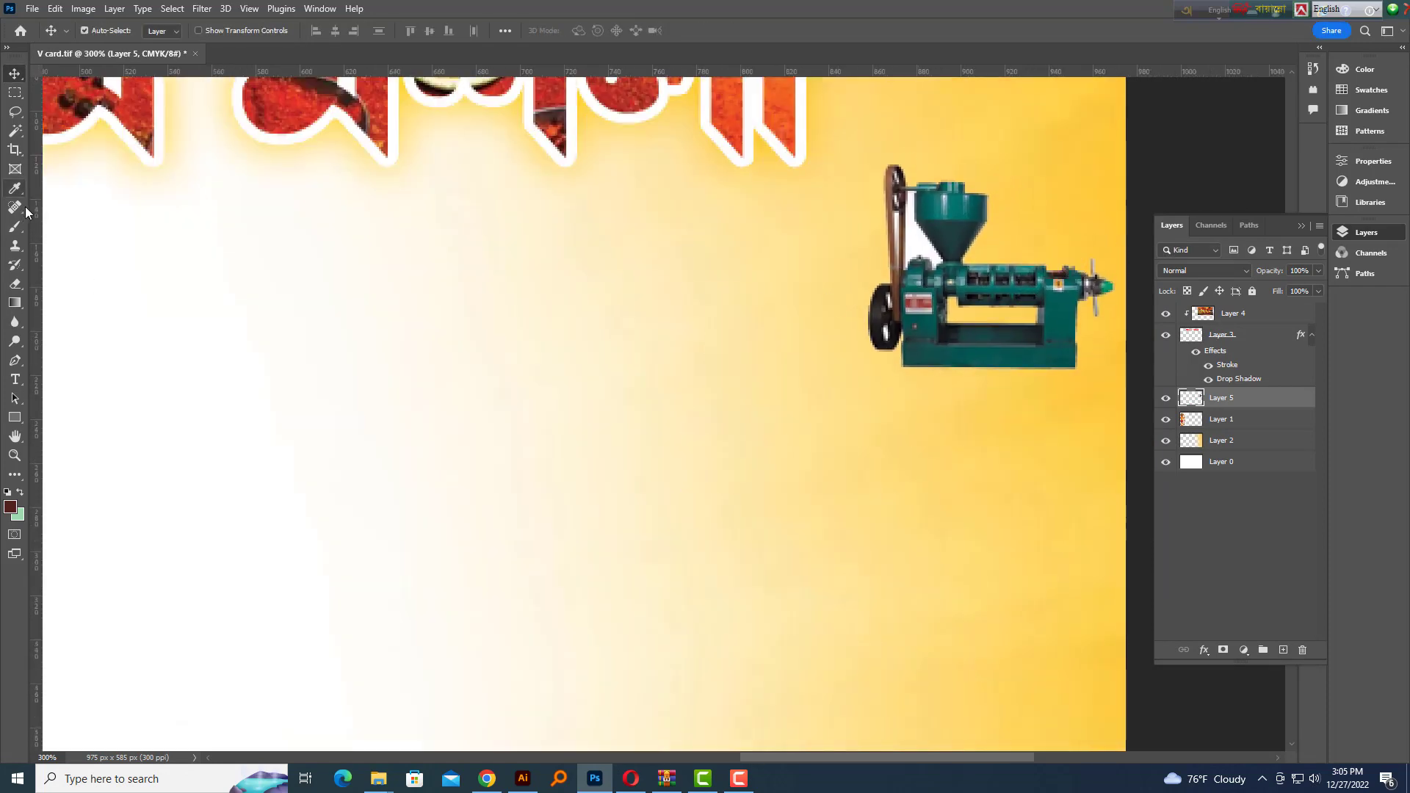
click(15, 131)
key(ctrl+plus)
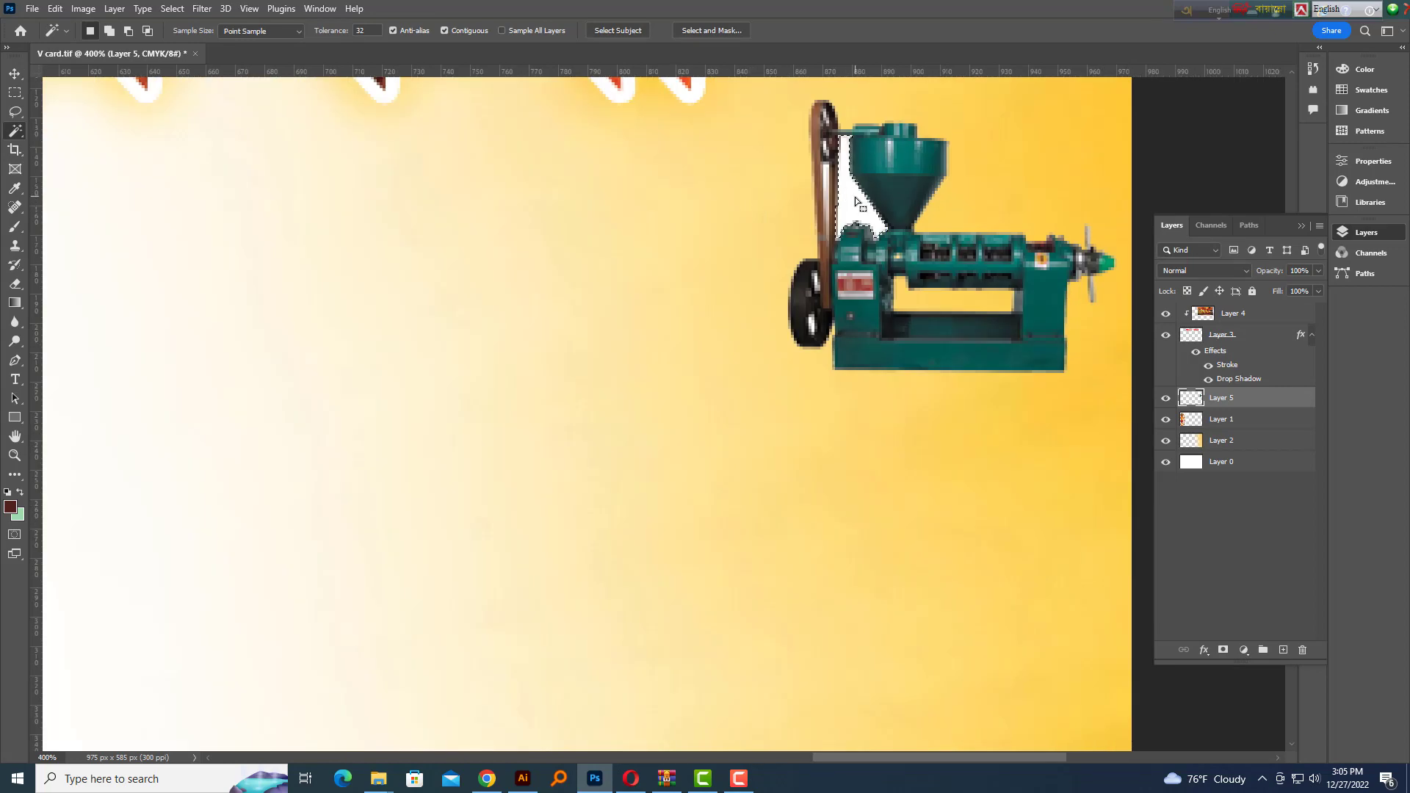
key(ctrl+minus)
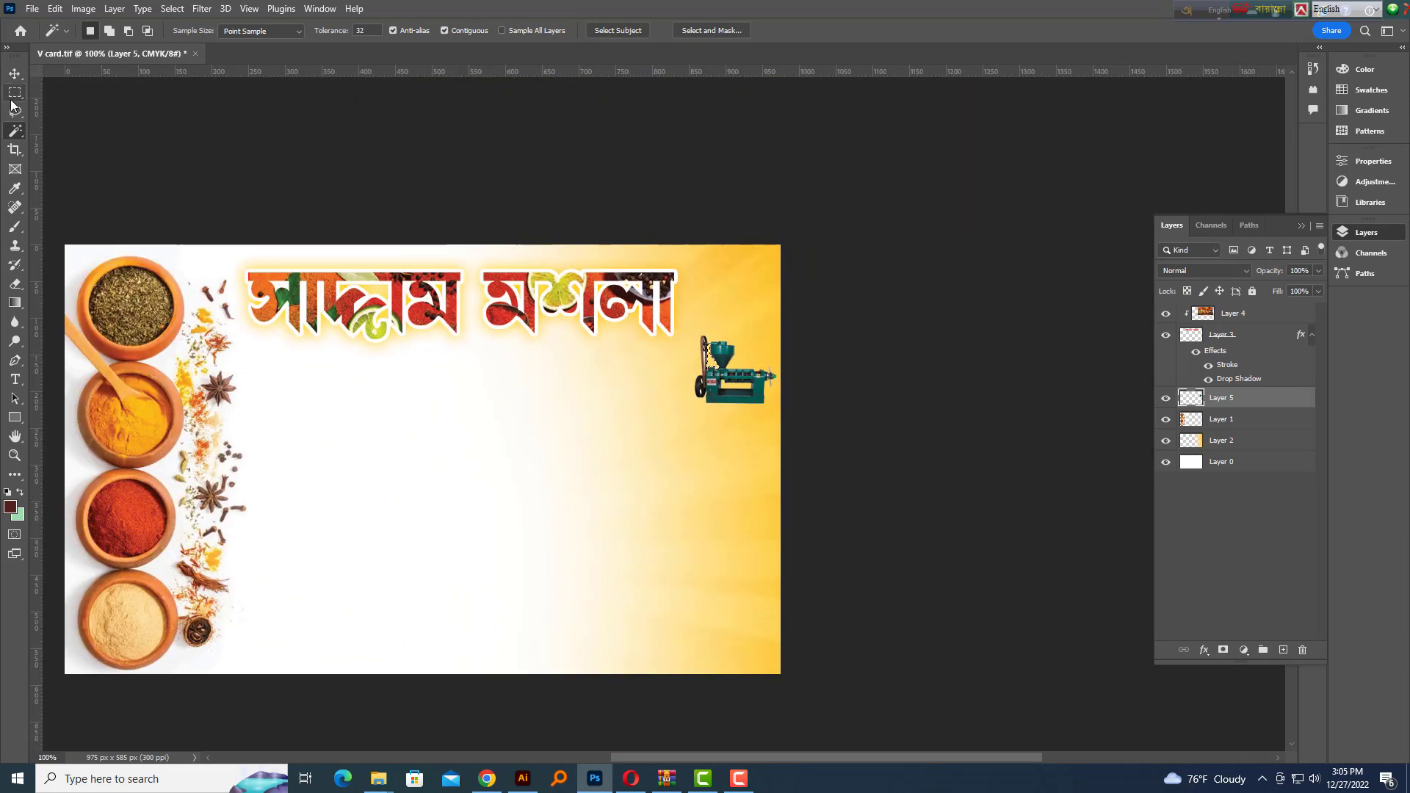
Enlarge the machine slightly and shift it up-left
key(ctrl+t)
drag(694, 407, 850, 376)
key(Return)
ctrl+click(728, 384)
key(ctrl+minus)
key(ctrl+minus)
key(ctrl+minus)
key(ctrl+minus)
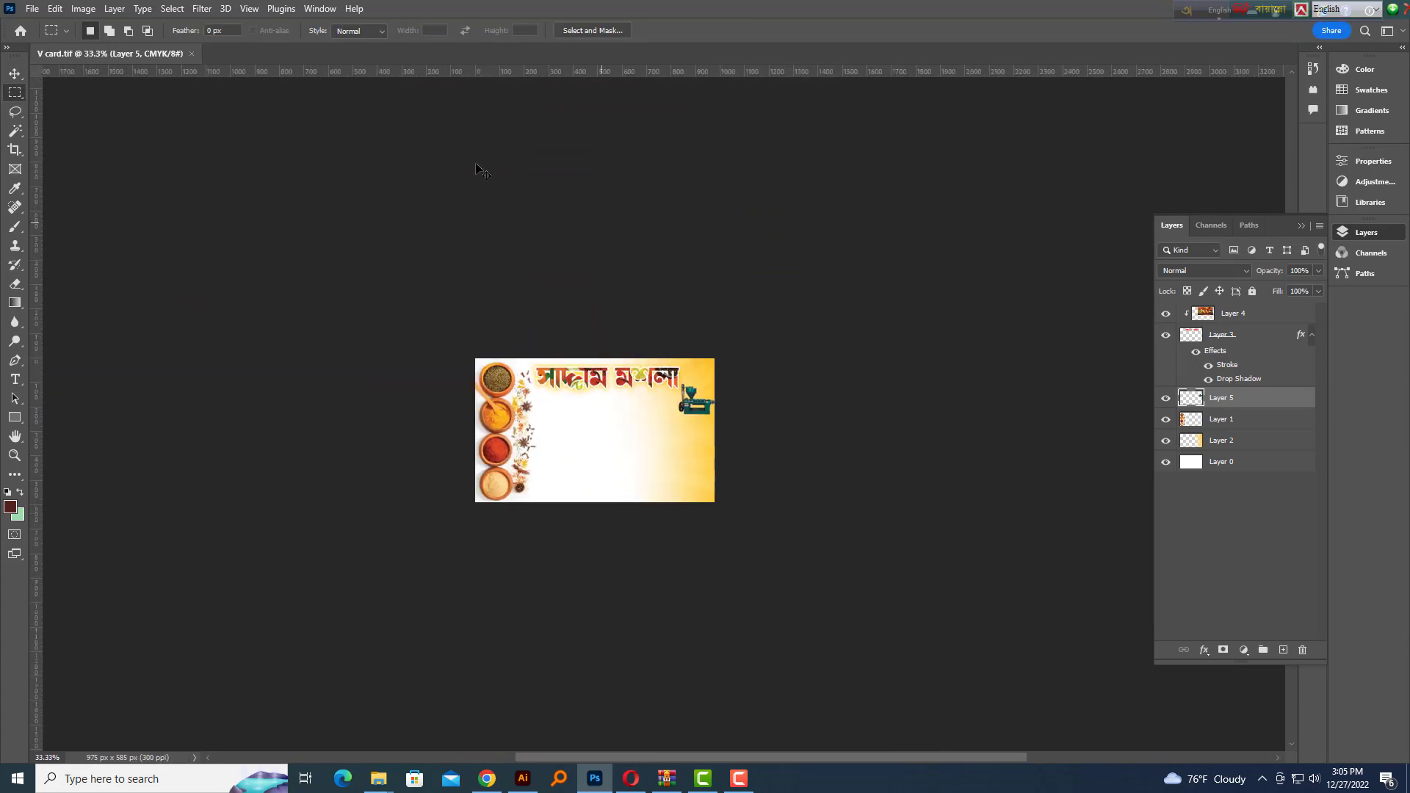
key(ctrl+minus)
Switch between open programs and return to the card in Photoshop
key(alt+Tab)
key(alt+Tab)
key(Tab)
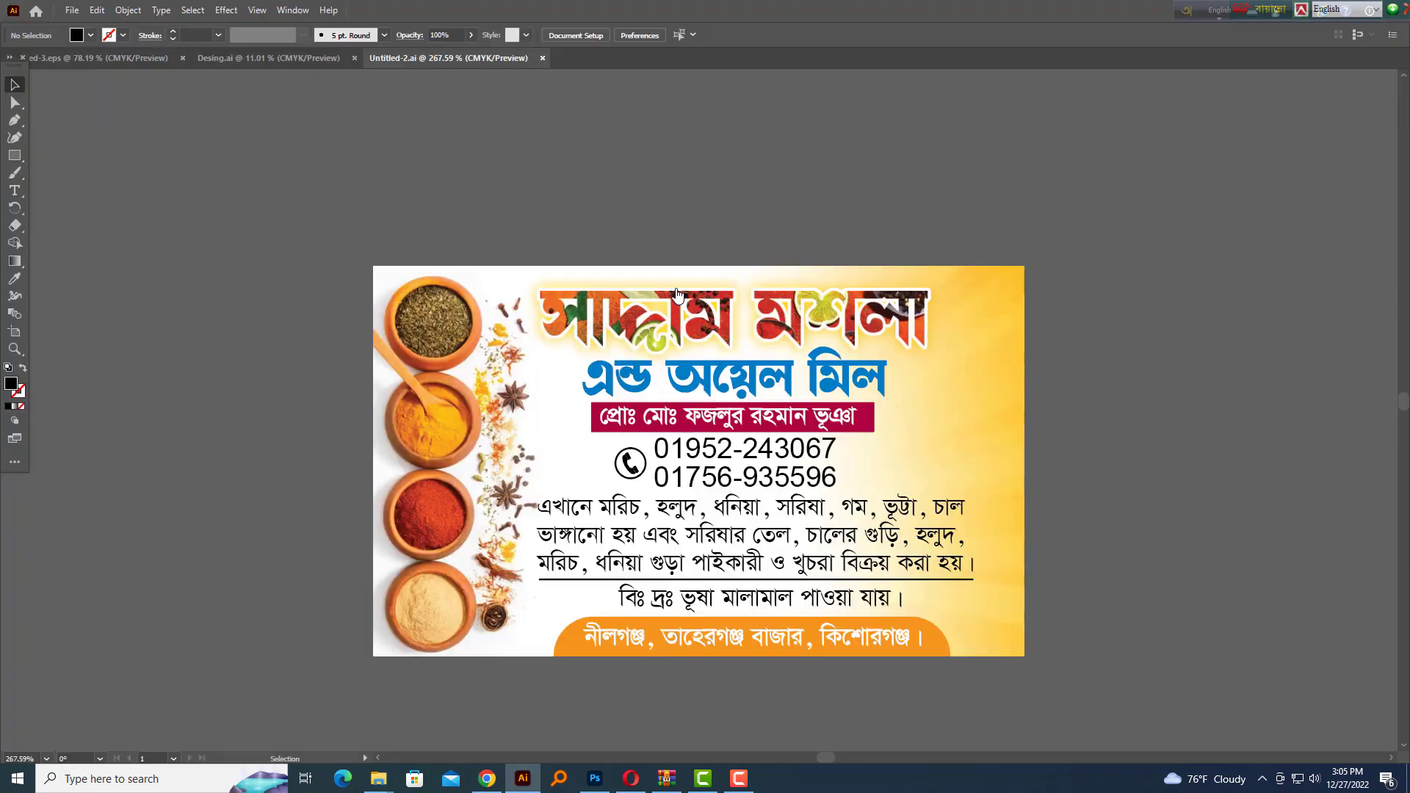
key(ctrl+plus)
key(alt+Tab)
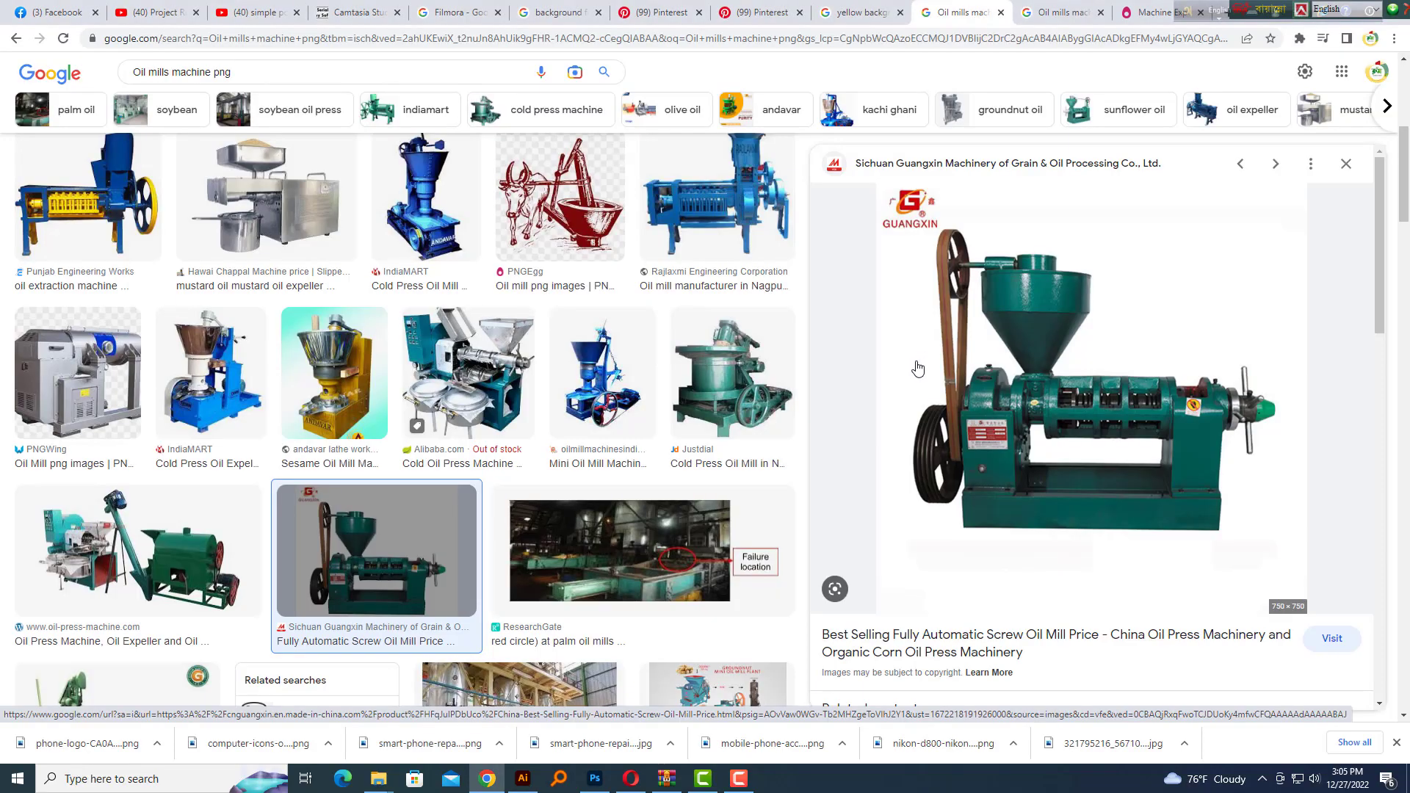
key(alt+Tab)
key(ctrl+plus)
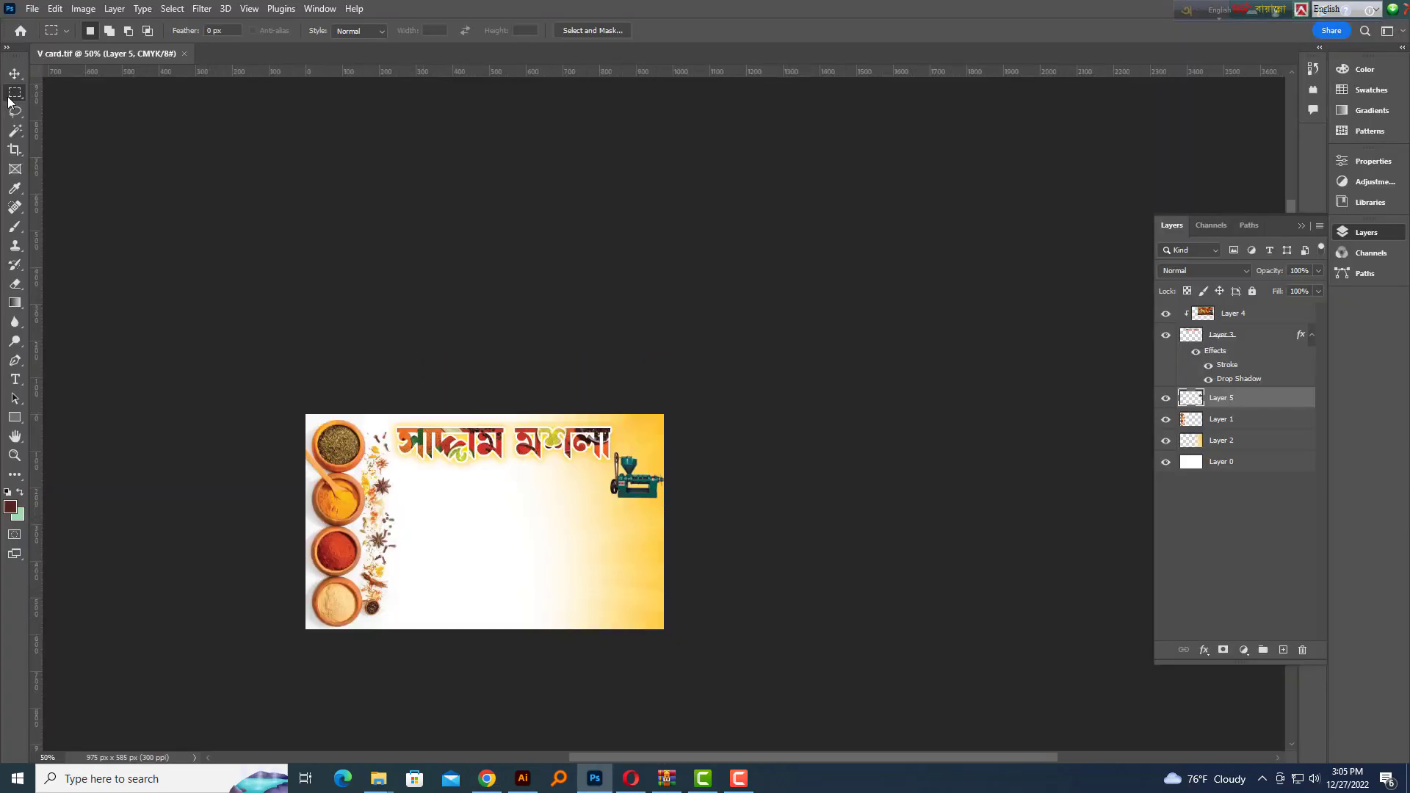
Move the oil-mill image lower, enlarge it, save the file and return to Illustrator
click(14, 74)
key(ctrl+plus)
drag(785, 350, 790, 385)
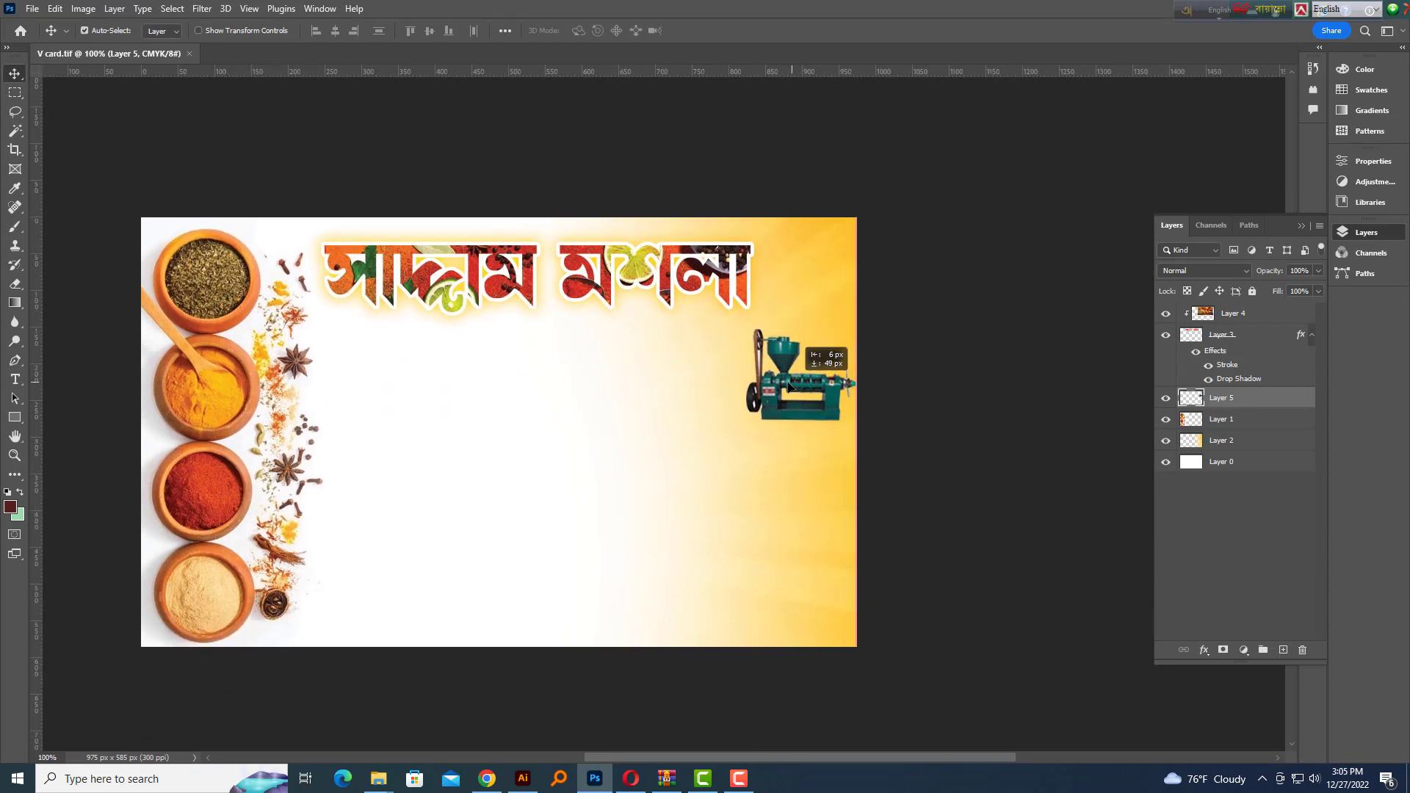
key(ctrl+t)
drag(733, 428, 718, 465)
key(Return)
key(ctrl+s)
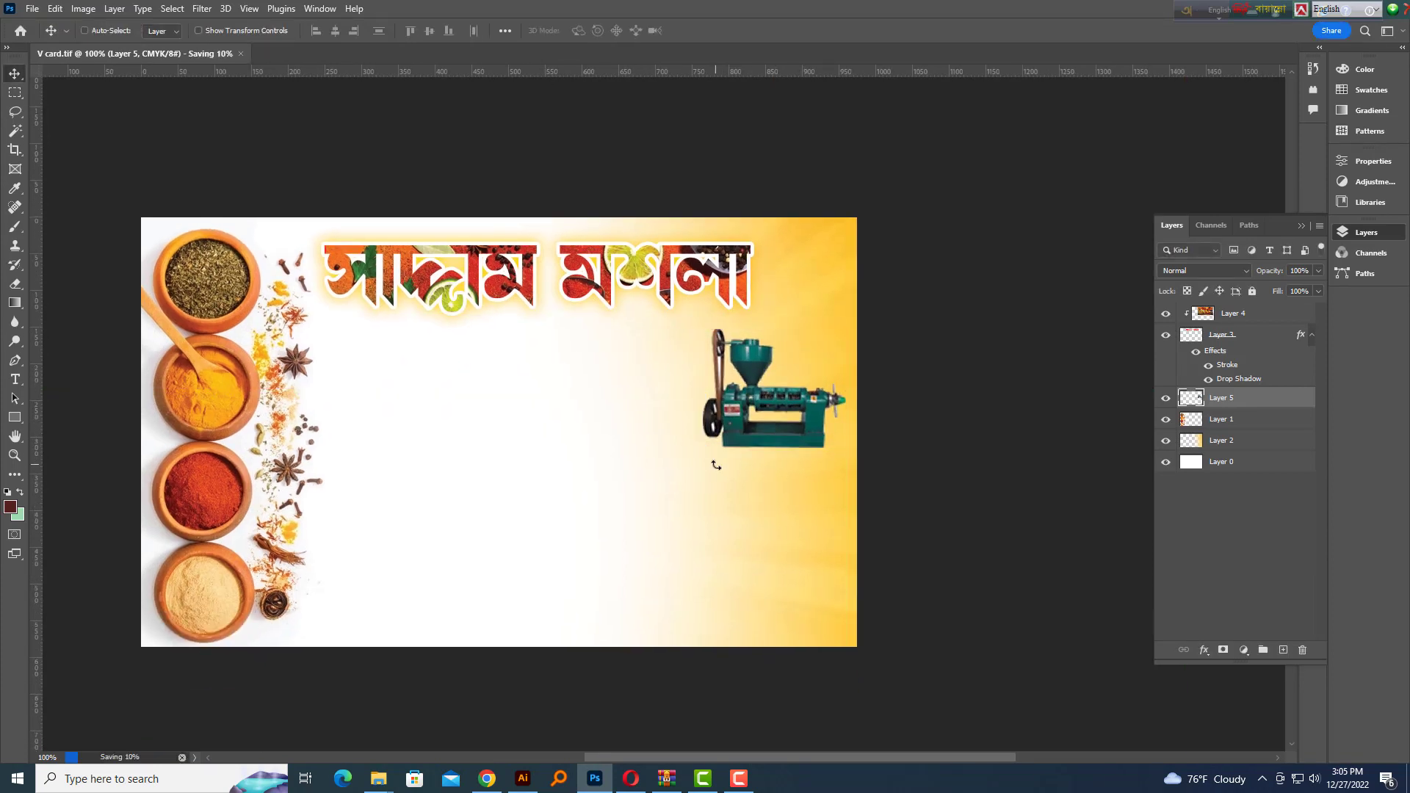
key(alt+Tab)
key(alt+Tab)
key(Tab)
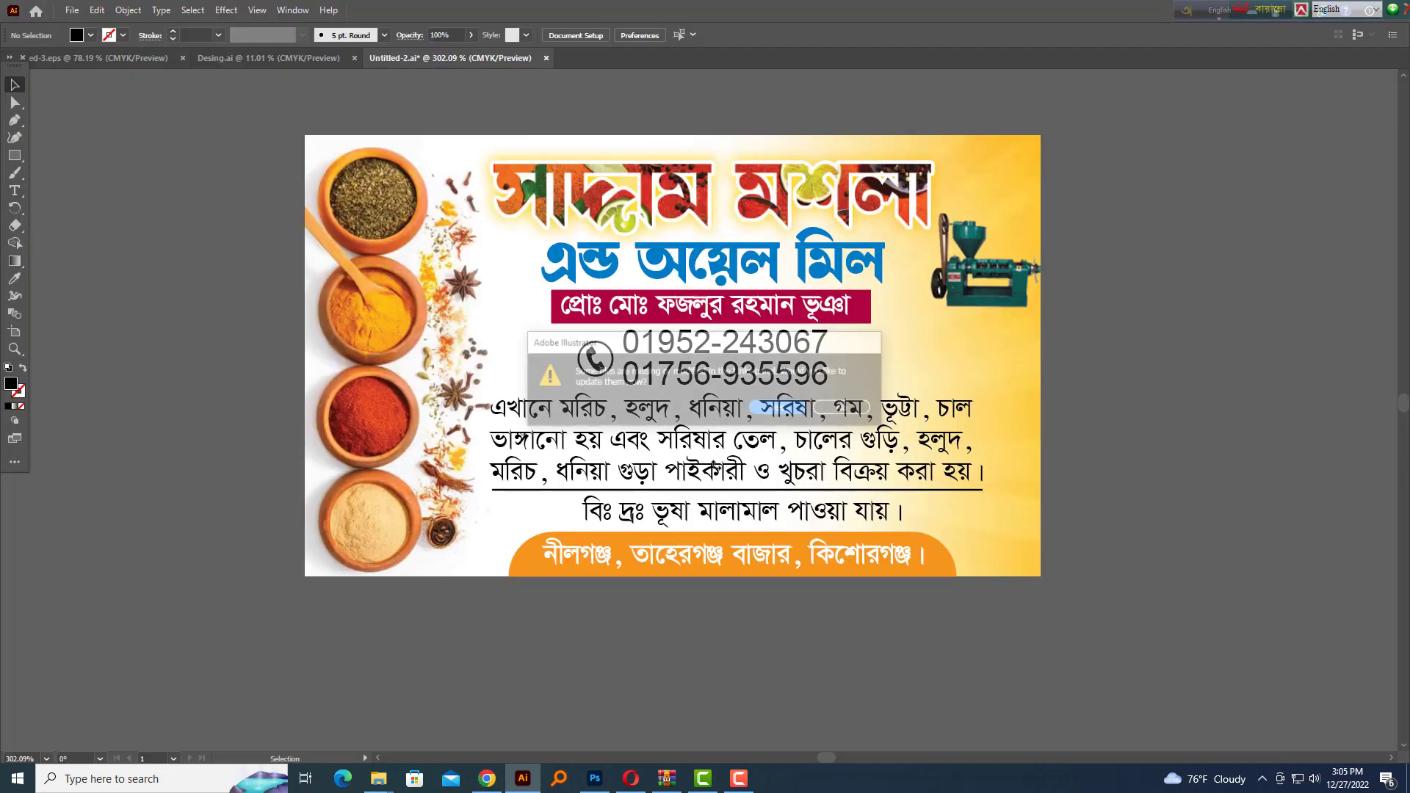
Accept updating the linked oil-mill image and inspect the enlarged machine on the card
key(Return)
drag(1024, 307, 1195, 382)
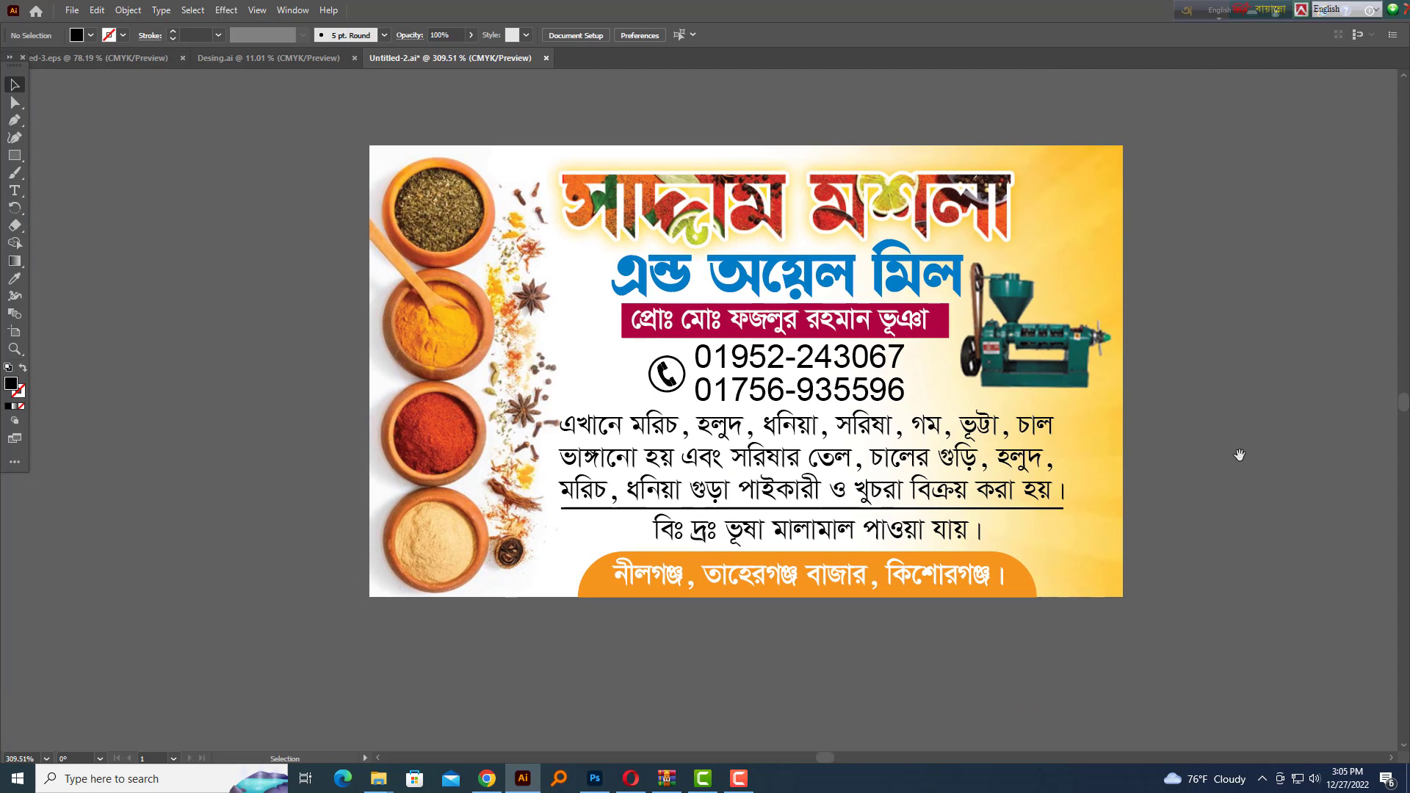
scroll(1240, 456, down, 1)
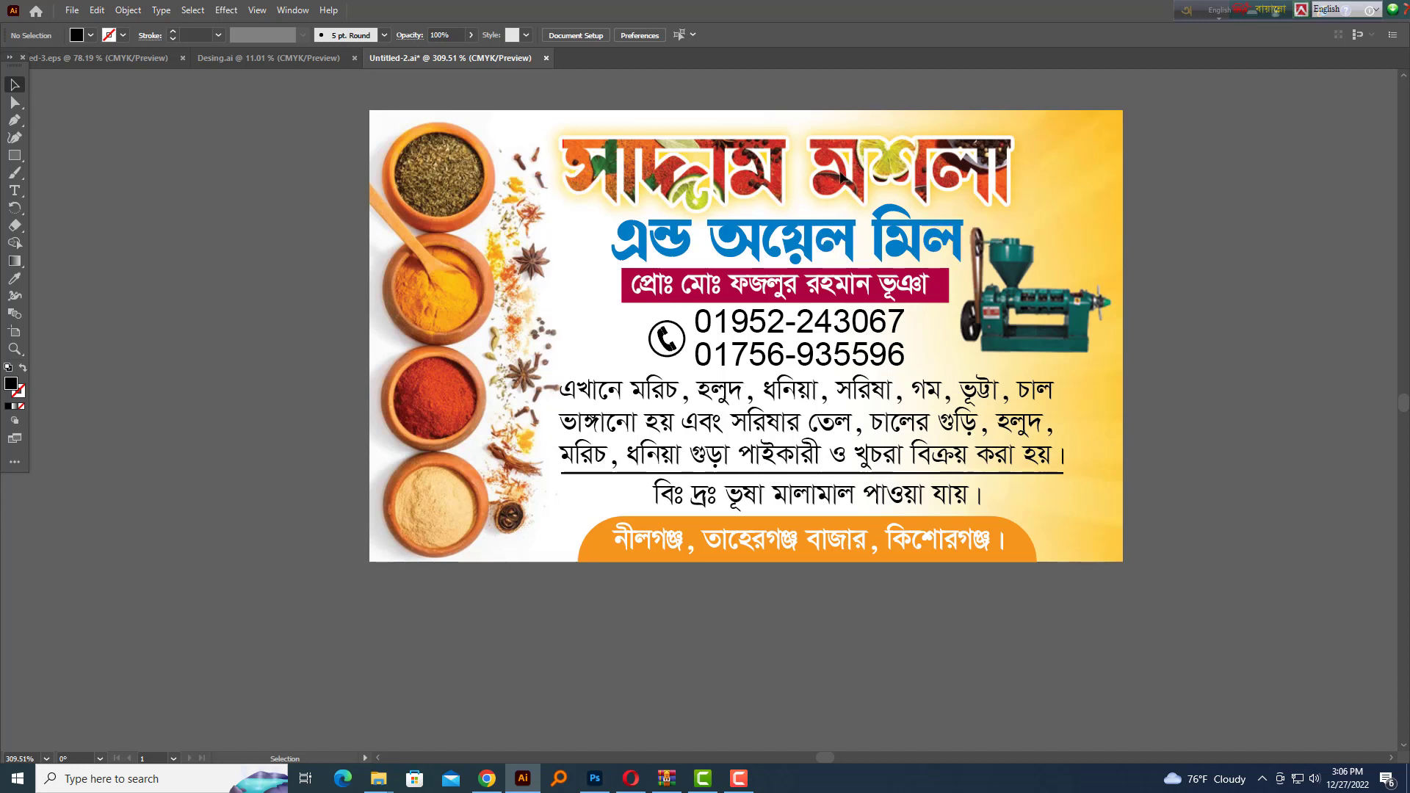
drag(734, 241, 969, 491)
drag(970, 491, 529, 473)
Paste the black SM monogram image onto the empty pasteboard
key(ctrl+v)
drag(759, 506, 889, 524)
drag(1073, 459, 661, 412)
drag(662, 379, 494, 198)
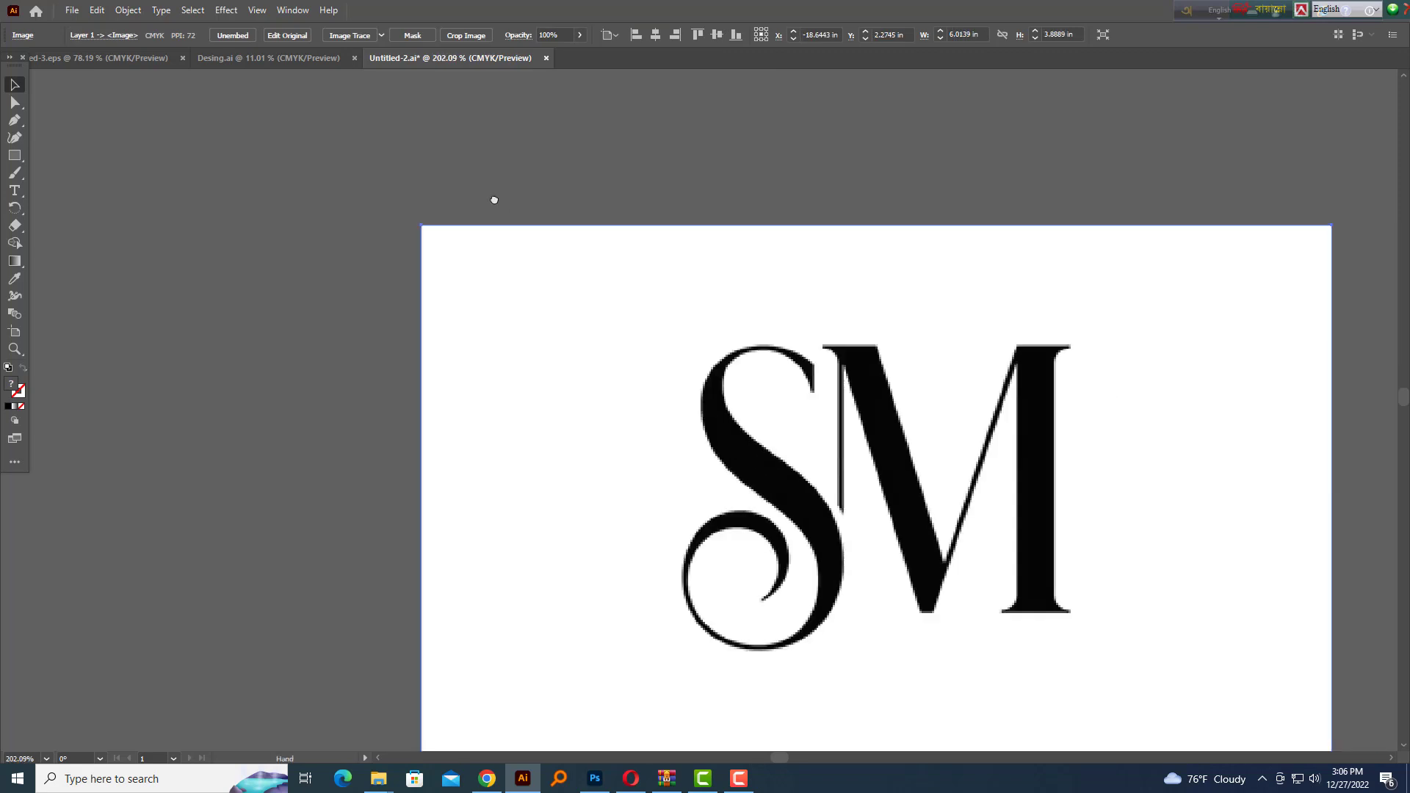
Trace and expand the SM image, delete its white background, and group the letters
click(344, 35)
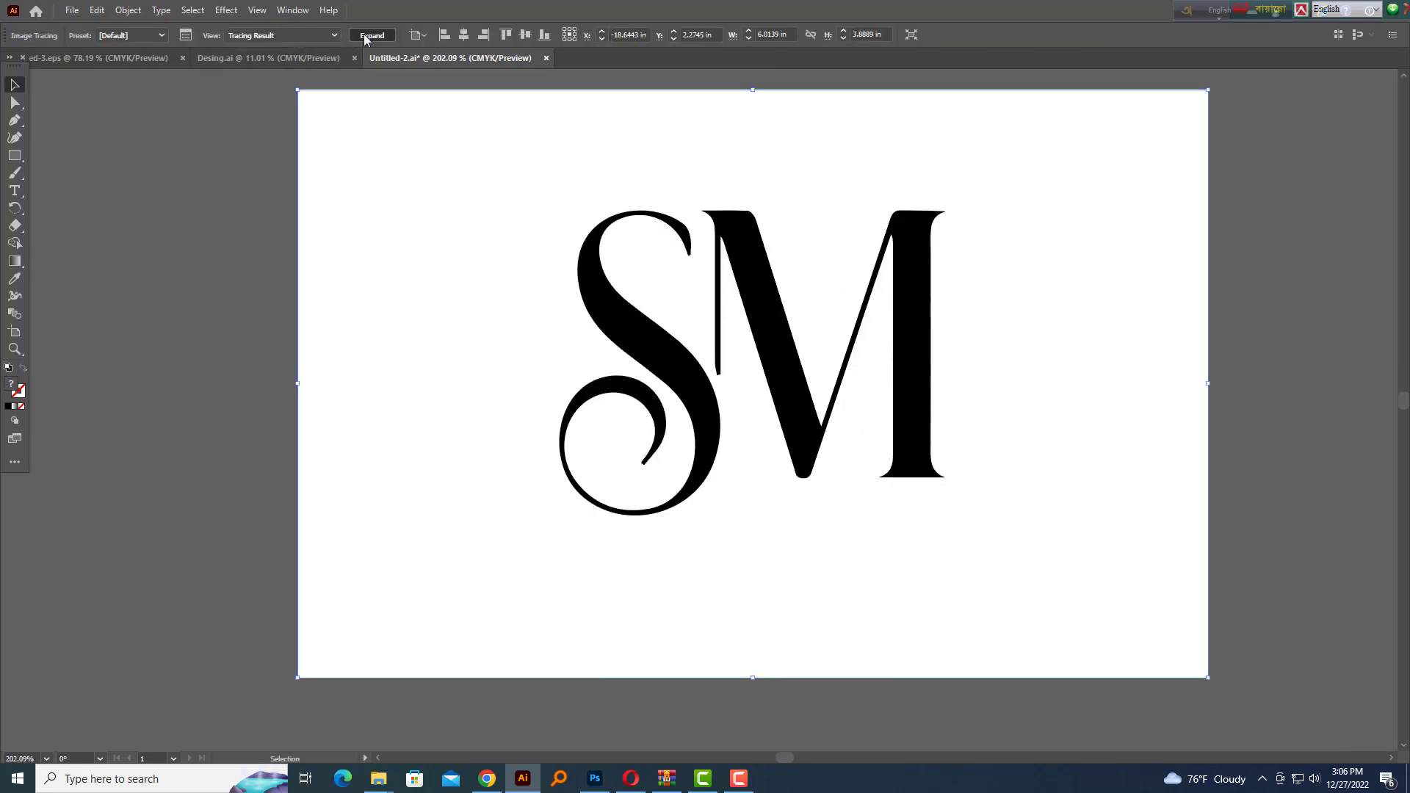
click(362, 35)
right_click(761, 292)
click(814, 402)
click(1077, 397)
key(Delete)
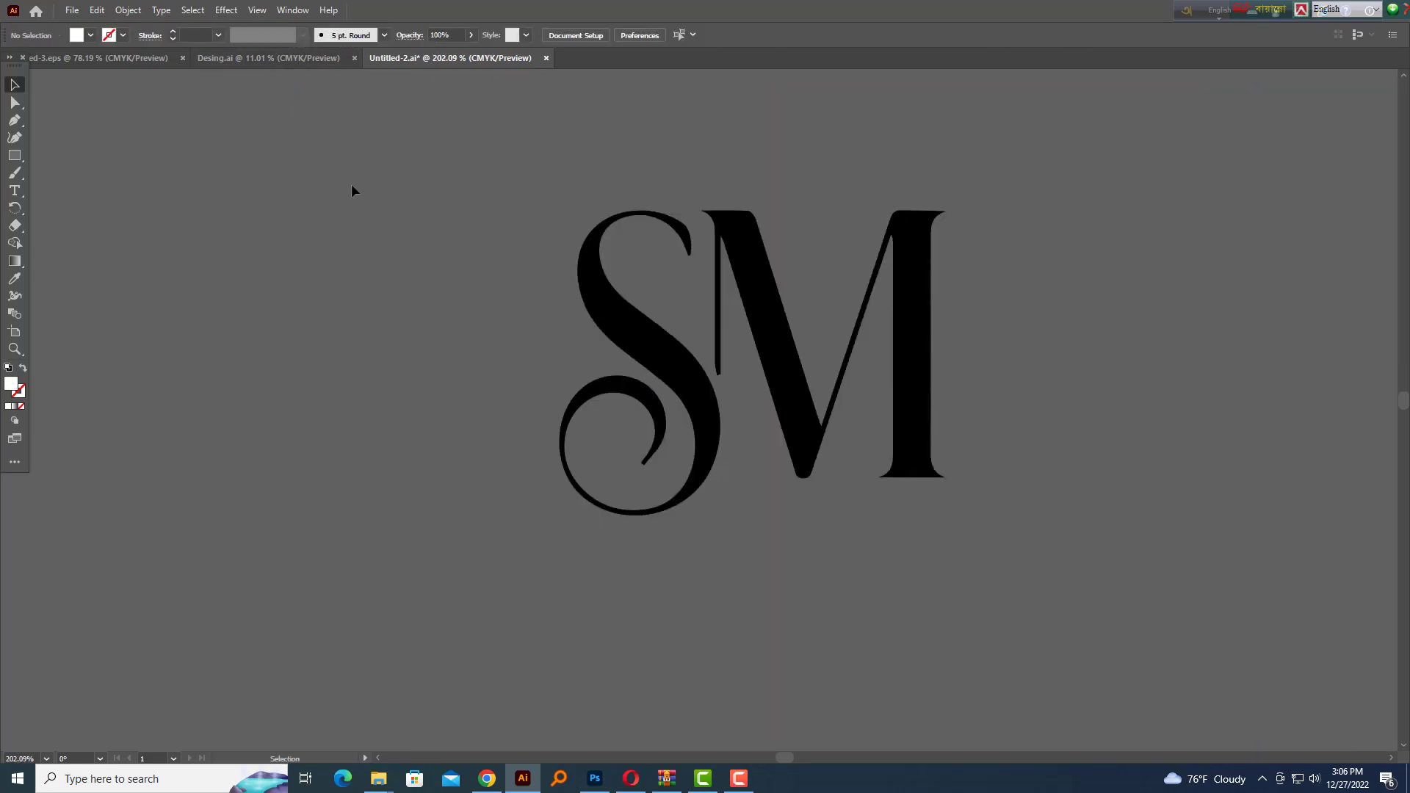
drag(352, 189, 1017, 561)
key(ctrl+g)
Move the SM letters onto the banner and shrink them beside the blue text
drag(1049, 368, 961, 390)
drag(961, 390, 825, 391)
drag(888, 368, 1063, 371)
drag(1170, 416, 1205, 433)
drag(1119, 464, 686, 489)
drag(654, 239, 668, 354)
drag(664, 368, 903, 415)
Shrink SM further, try it left of the magenta bar, then move it off the card
drag(895, 412, 923, 417)
drag(886, 420, 834, 468)
drag(844, 416, 224, 481)
click(163, 500)
drag(166, 499, 246, 503)
drag(294, 475, 684, 391)
drag(685, 390, 808, 400)
Draw an outer circle and a slightly narrower inner circle beside the SM letters
drag(18, 158, 66, 176)
mouse_move(491, 298)
mouse_down()
mouse_move(627, 445)
mouse_move(614, 464)
mouse_up()
click(13, 86)
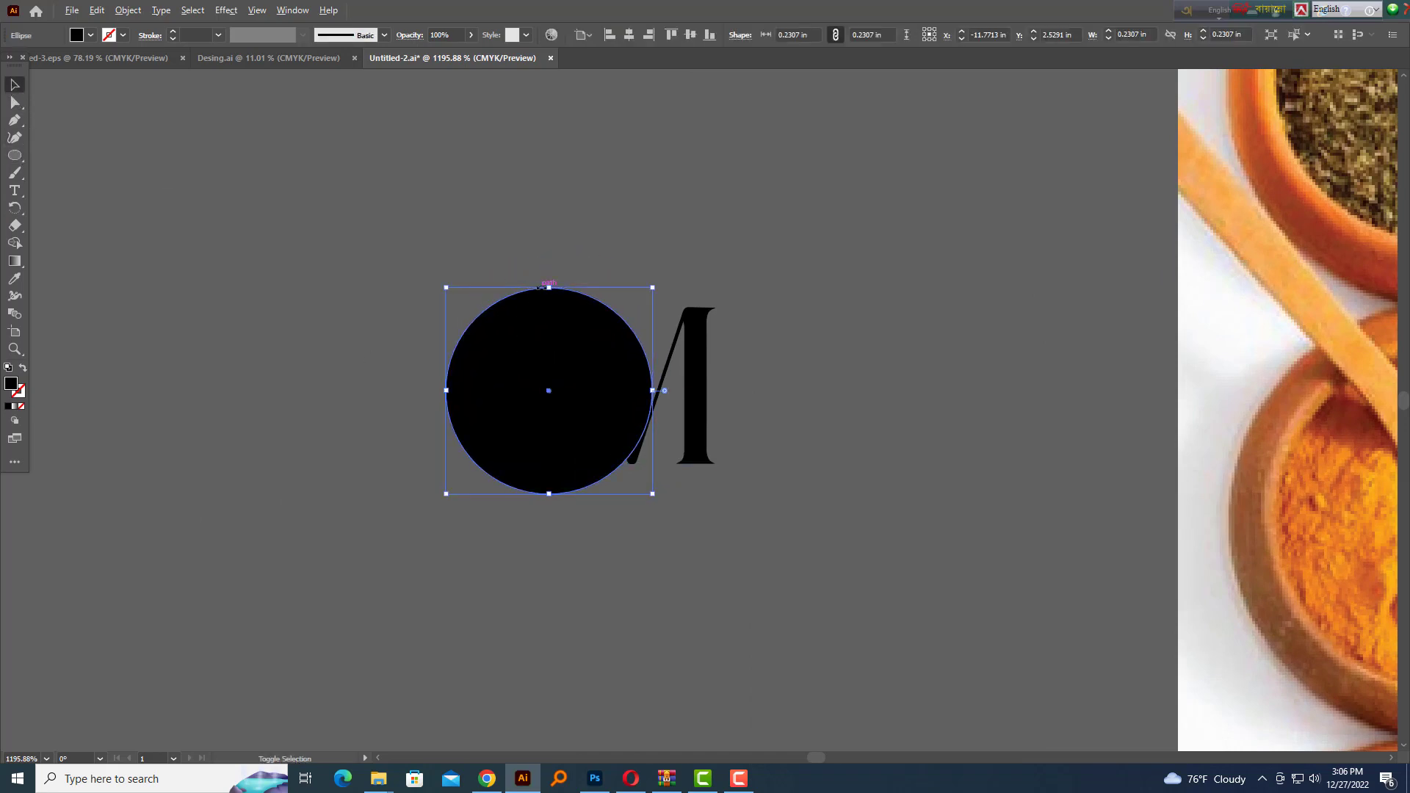
drag(550, 287, 550, 266)
key(Right)
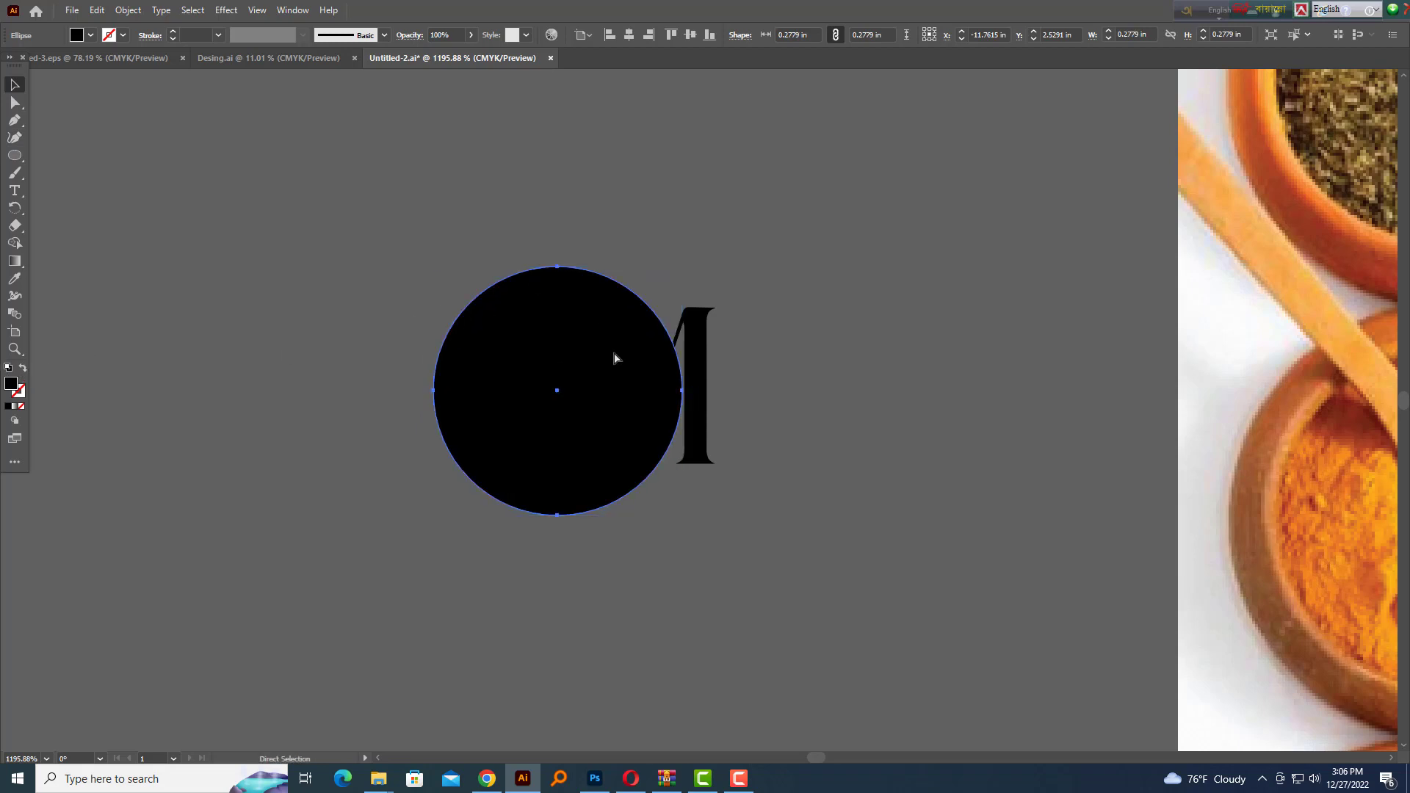
mouse_move(682, 391)
mouse_down()
mouse_move(671, 396)
mouse_move(682, 391)
mouse_up()
drag(433, 391, 451, 391)
shift+click(435, 392)
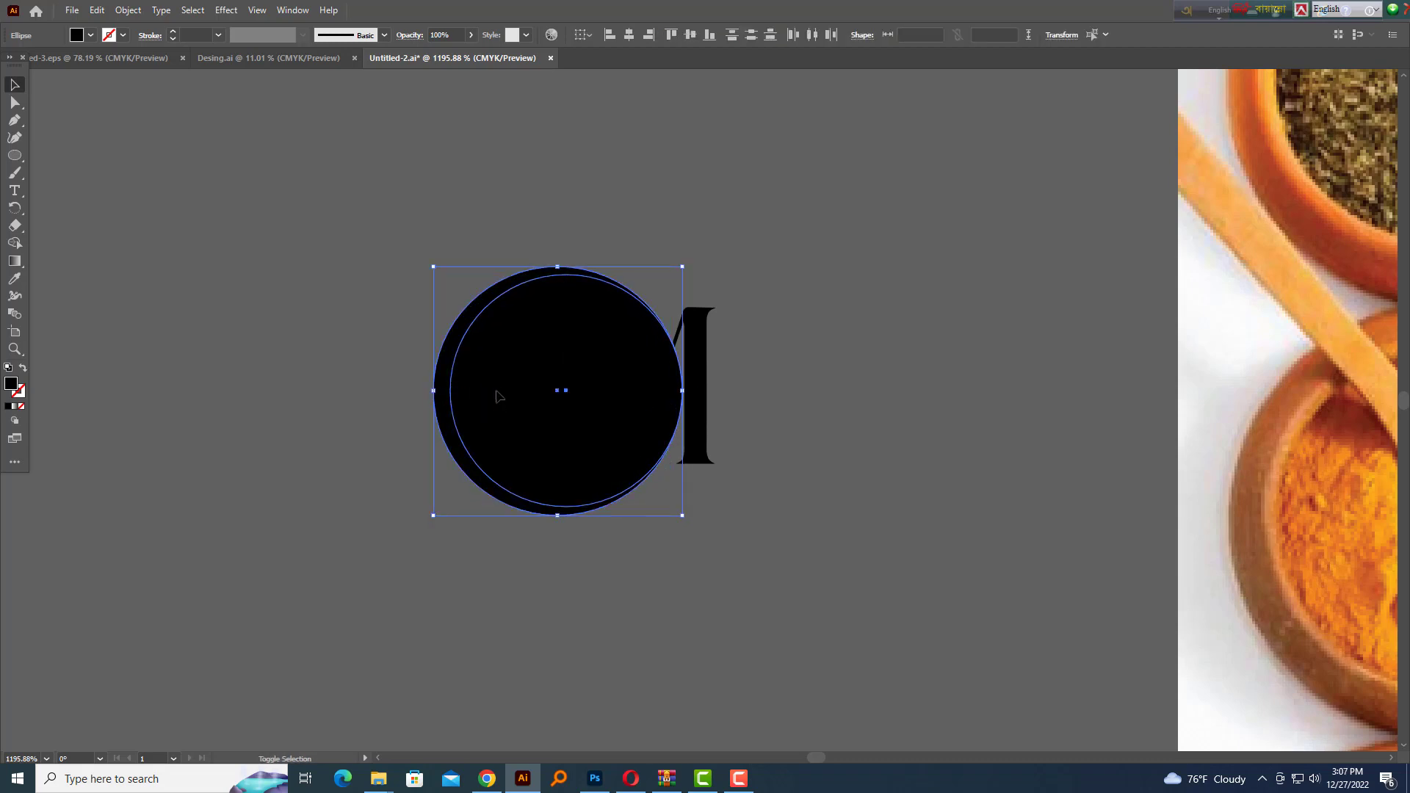
scroll(607, 386, down, 2)
drag(564, 403, 343, 405)
Divide the overlapping circles with Pathfinder and delete the inner disc, leaving a crescent ring
key(ctrl+shift+F10)
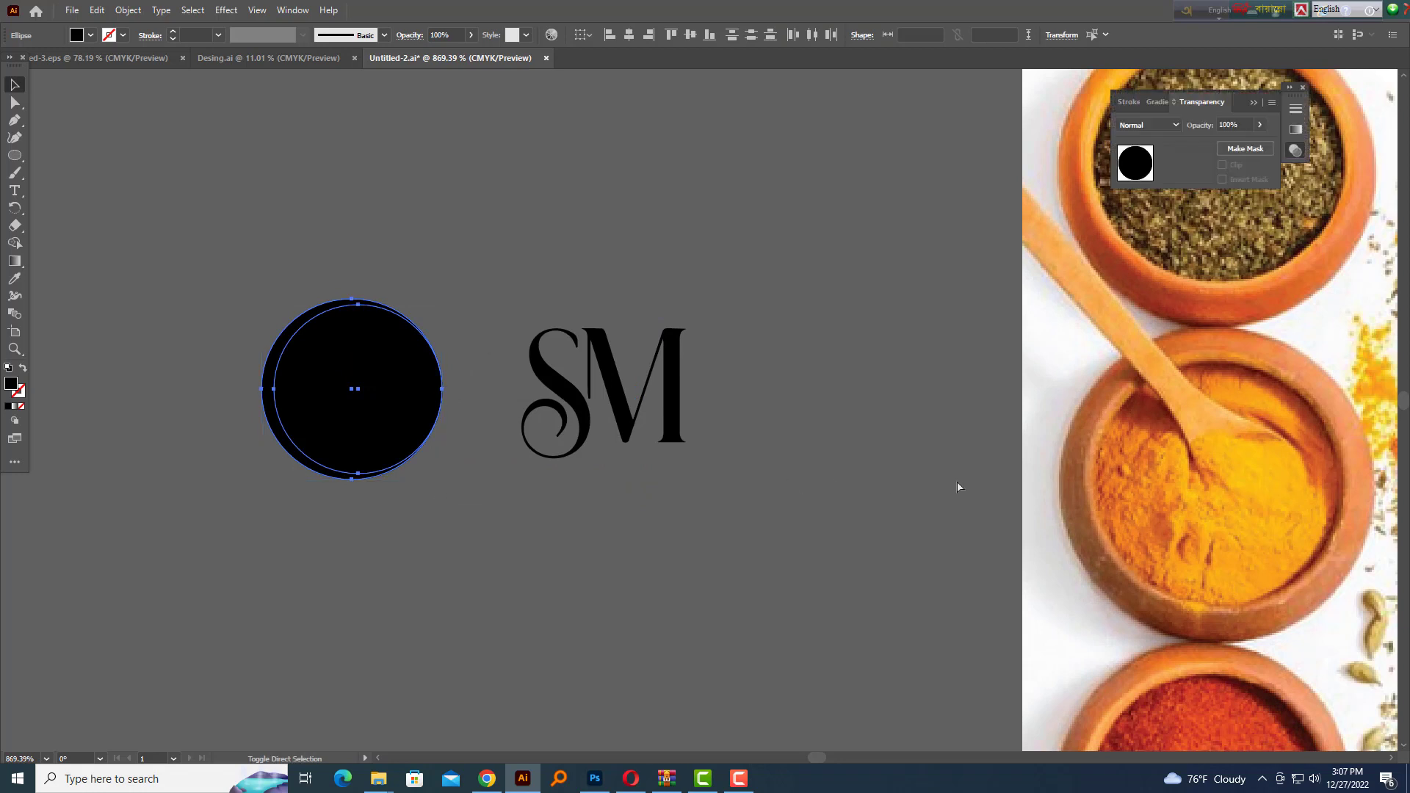
key(ctrl+shift+F9)
click(946, 731)
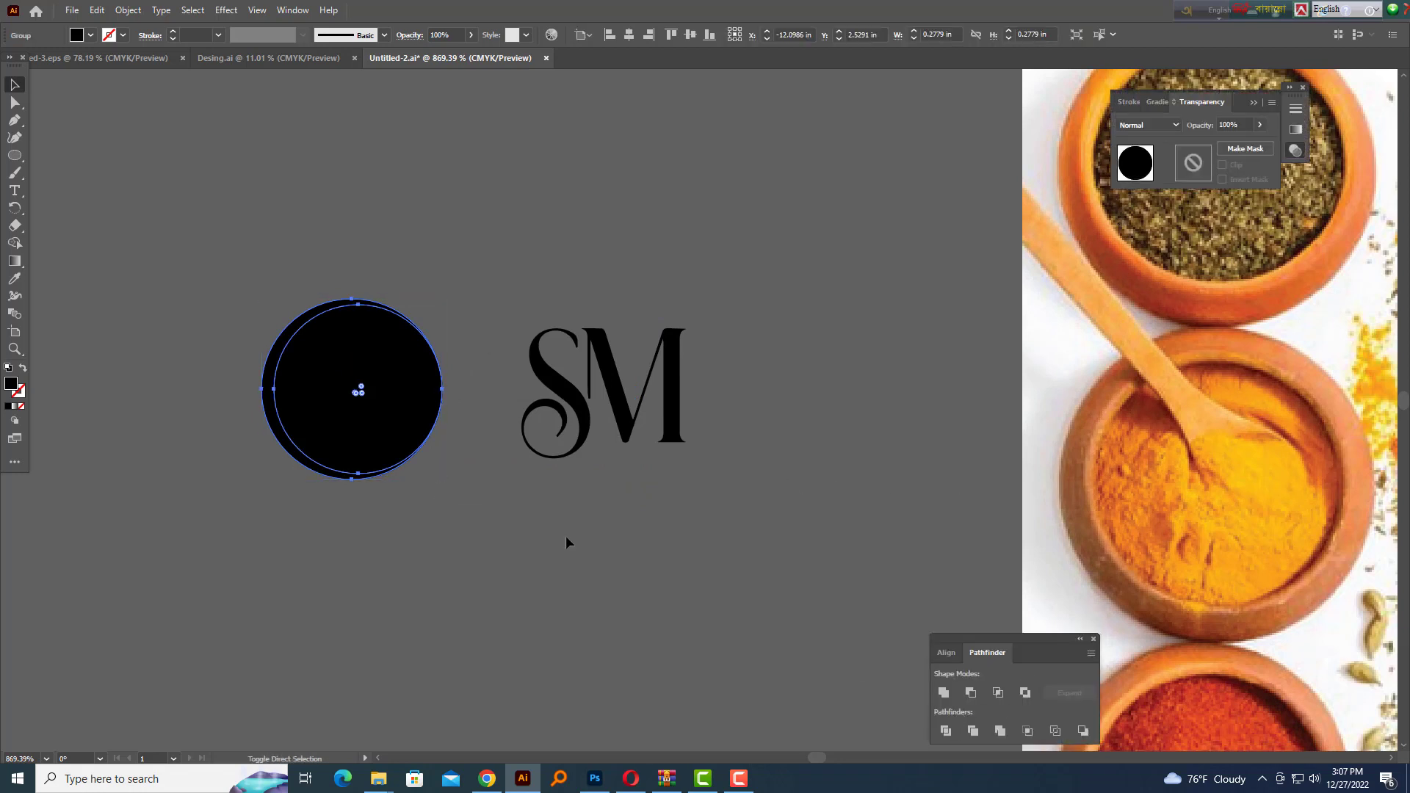
right_click(416, 466)
click(503, 590)
click(479, 541)
drag(373, 417, 456, 401)
key(Delete)
key(ctrl+z)
click(462, 397)
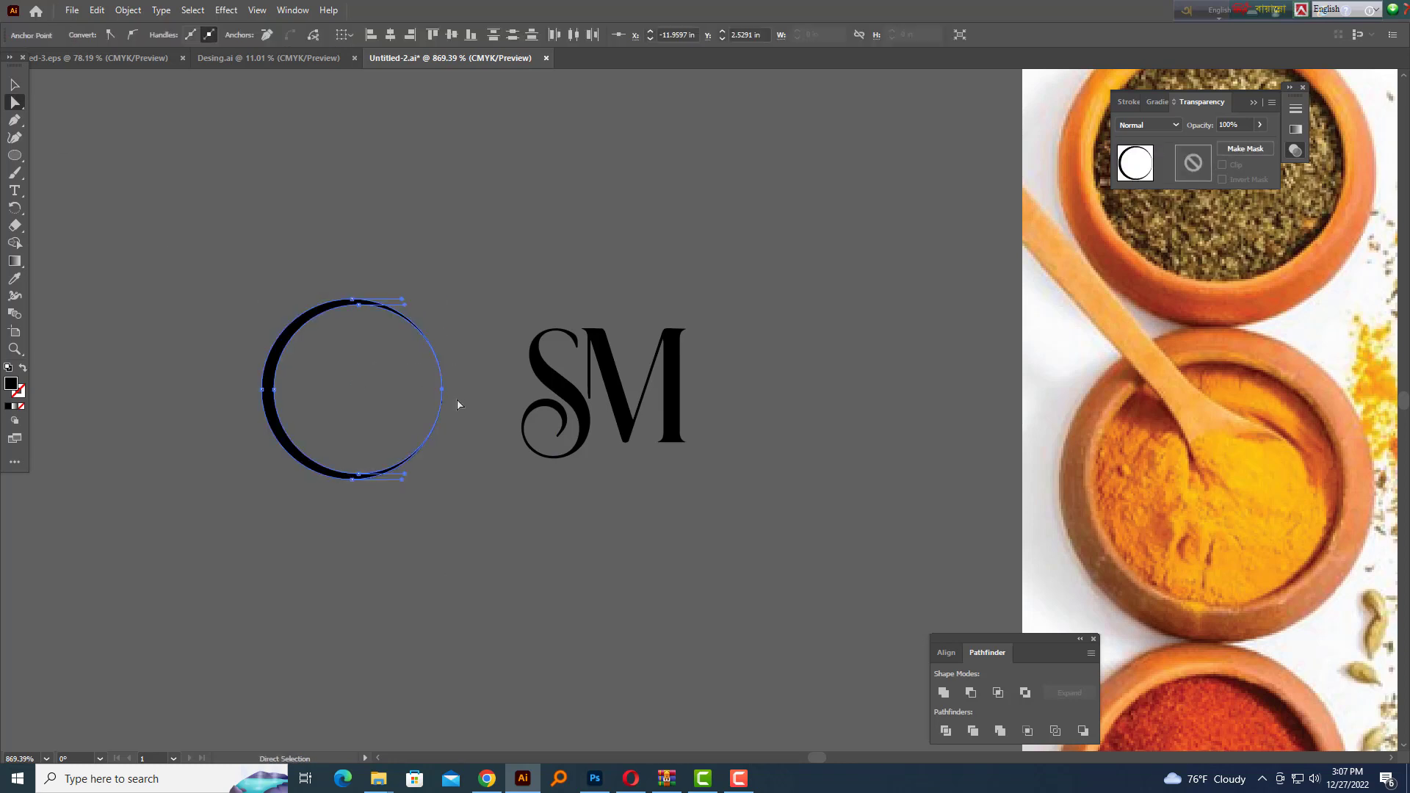
click(455, 401)
Cut a gap in the ring's right side using a rectangle and Divide, deleting the cut pieces
drag(14, 157, 96, 155)
mouse_move(459, 410)
mouse_down()
mouse_move(431, 481)
mouse_move(419, 465)
mouse_up()
drag(476, 596, 479, 599)
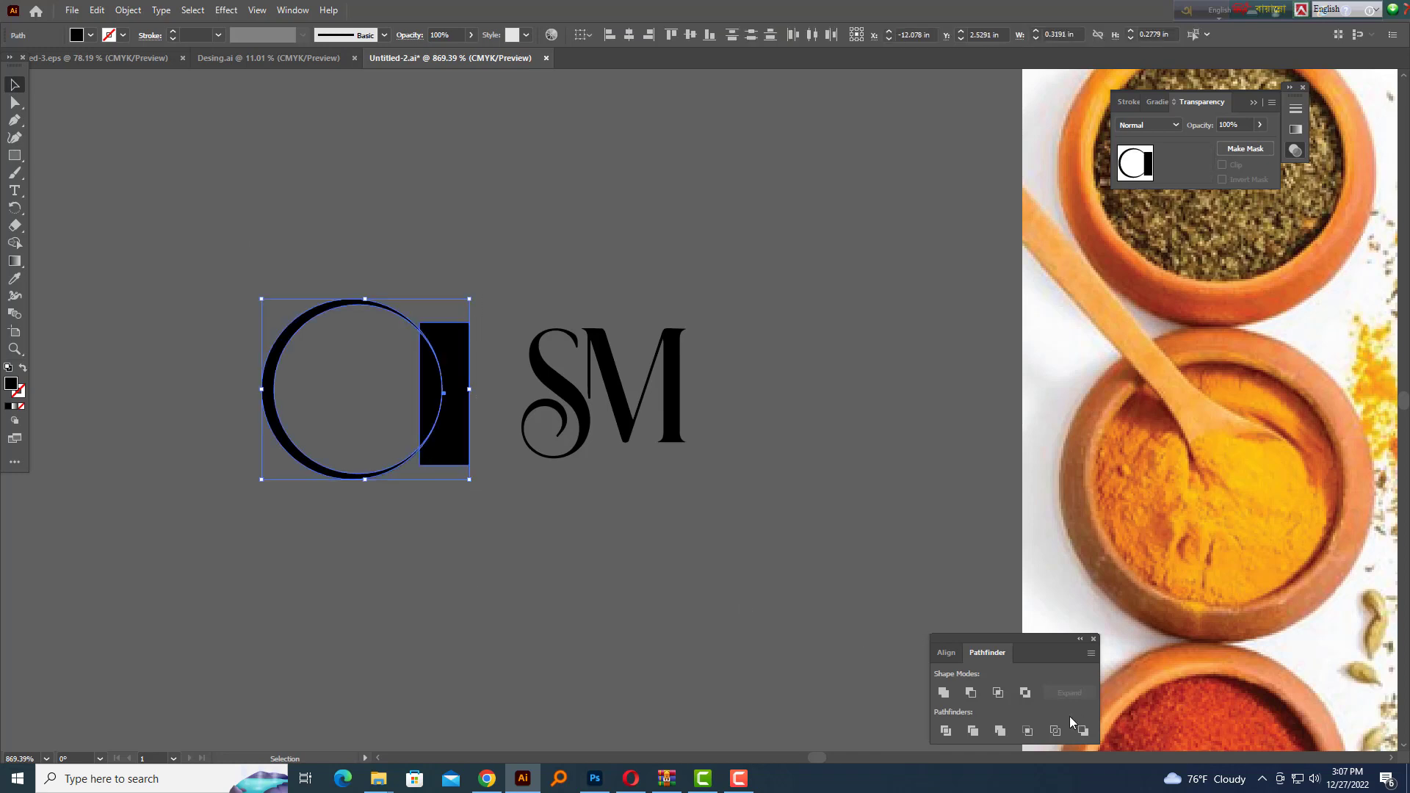
click(946, 733)
right_click(555, 533)
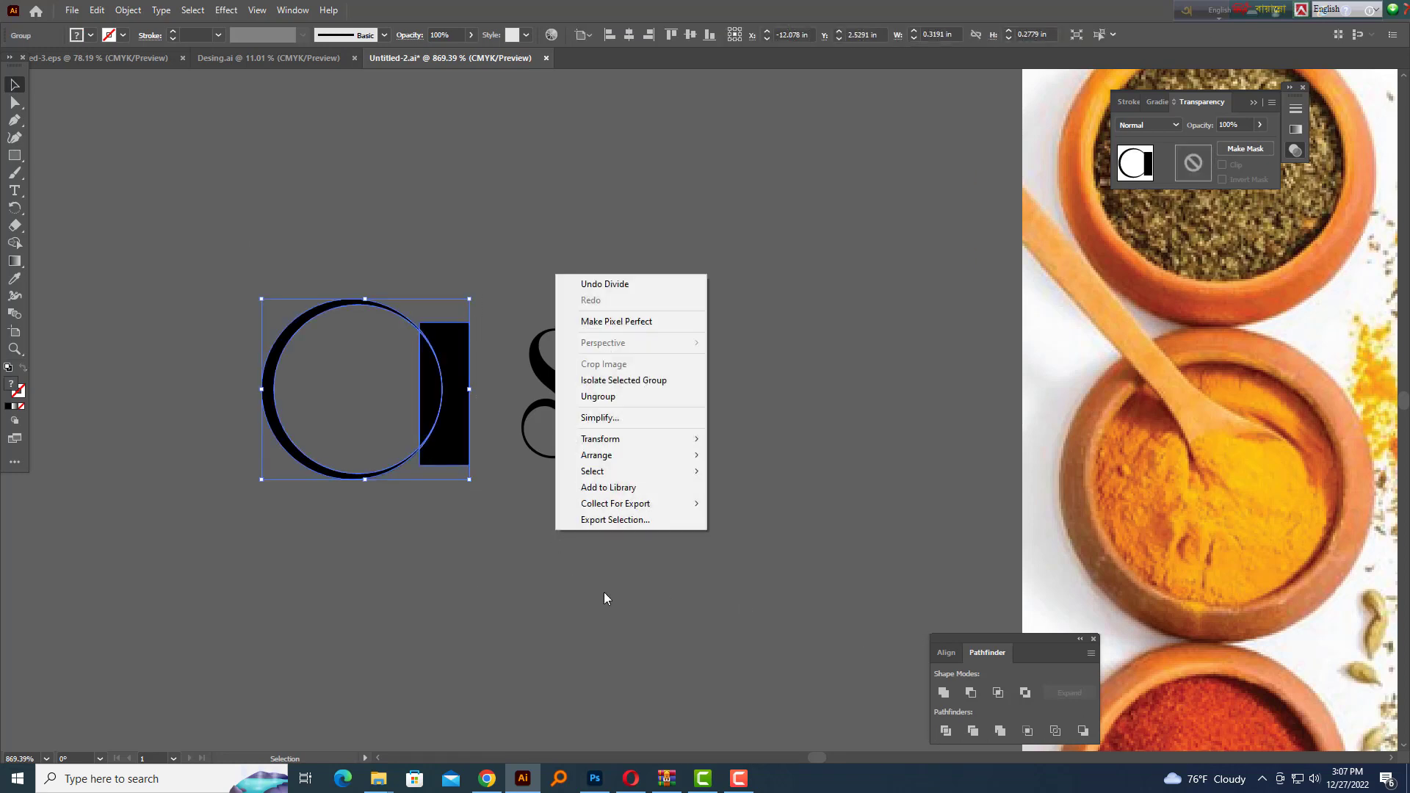
click(622, 396)
click(412, 416)
click(437, 417)
key(Delete)
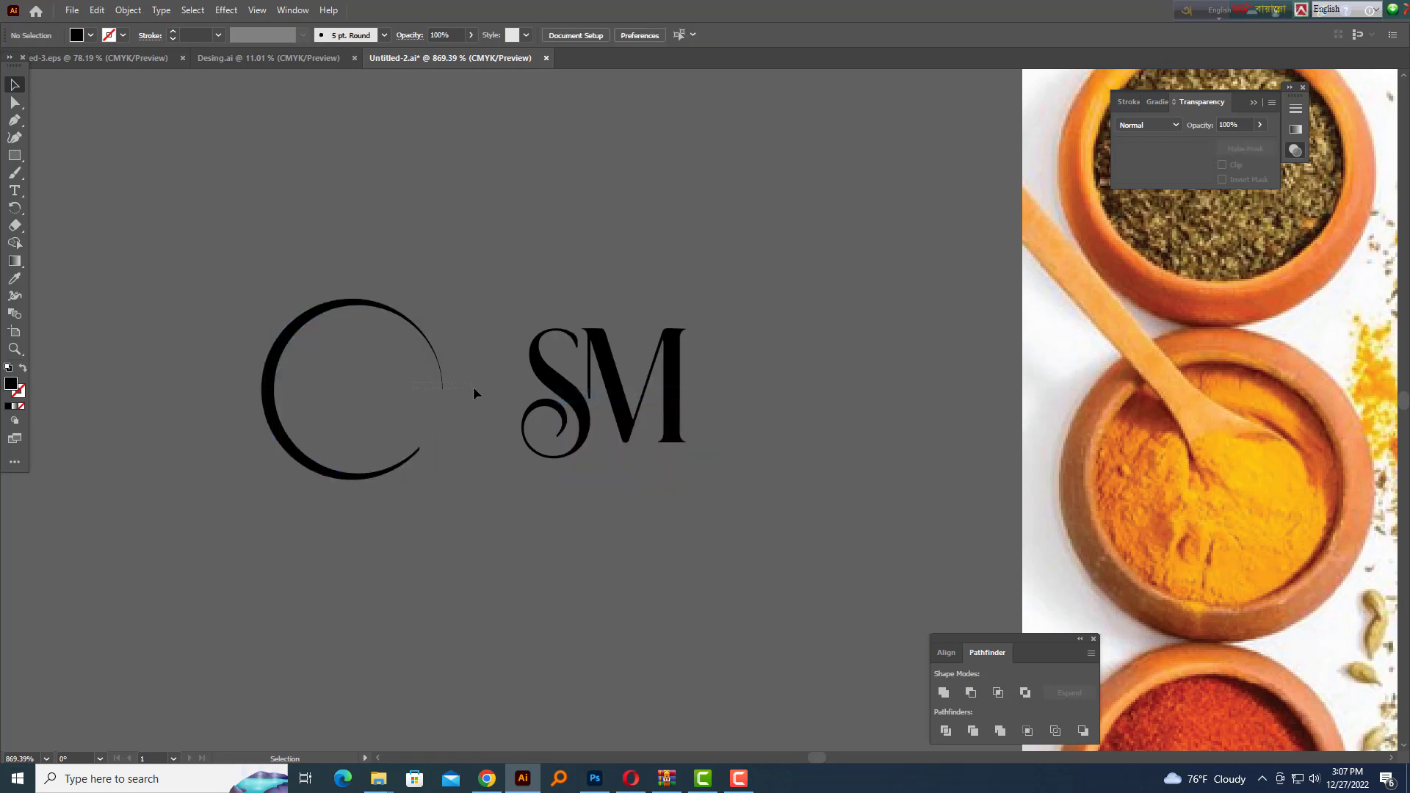
Move the open C-shaped arc around the SM letters and centre it
drag(465, 385, 415, 567)
drag(346, 481, 562, 513)
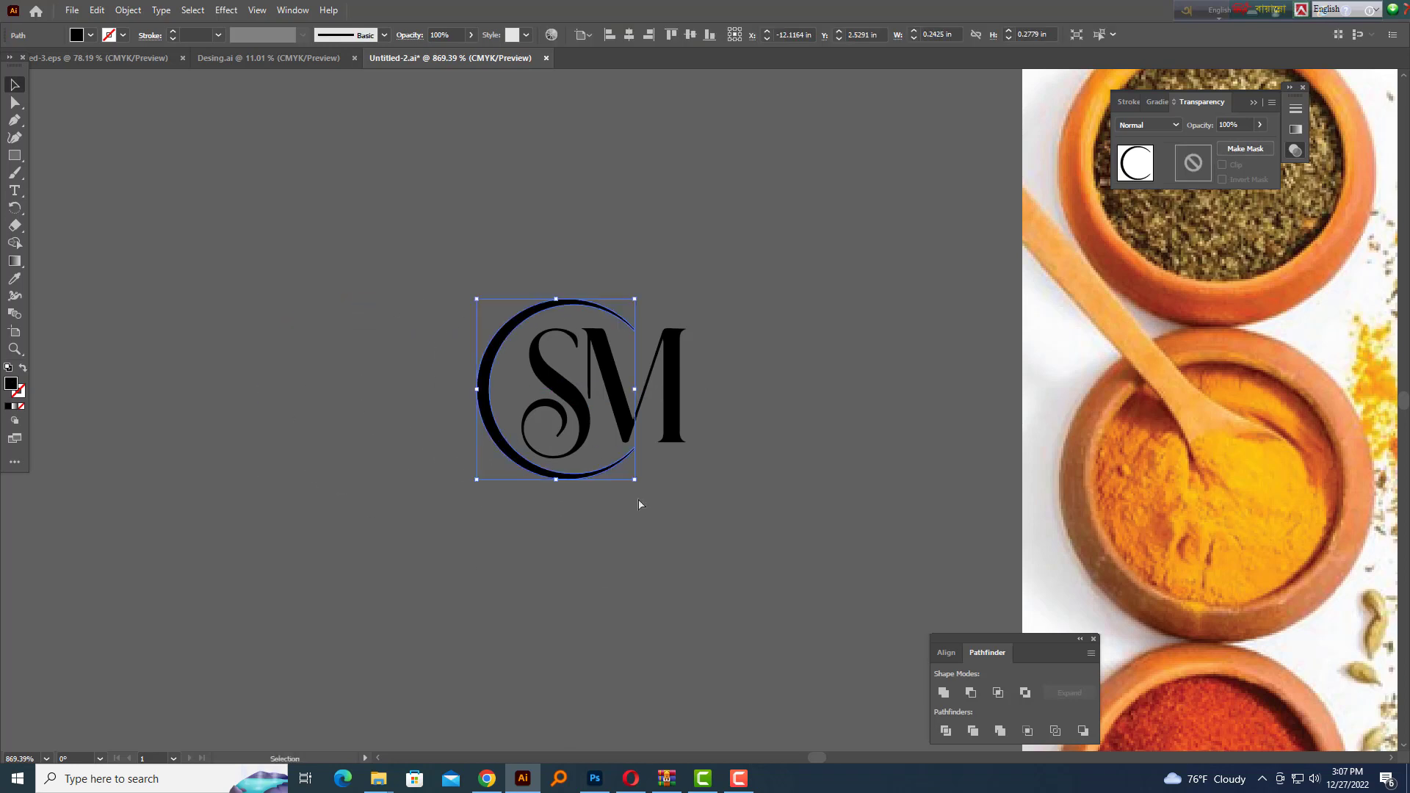
click(641, 505)
drag(497, 375, 616, 415)
drag(663, 533, 679, 542)
click(714, 609)
key(shift+Tab)
ctrl+alt+click(612, 406)
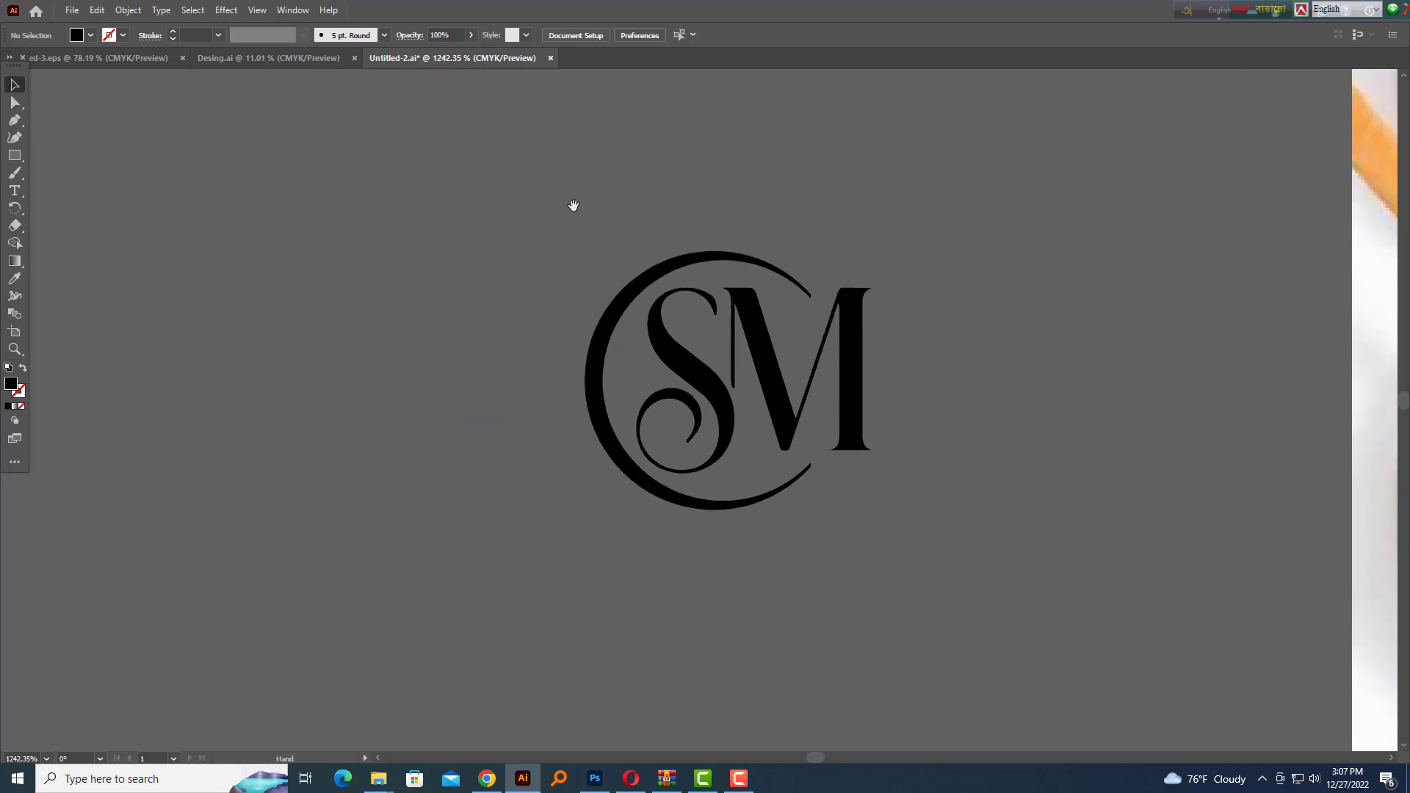
Group the arc and SM letters into one logo and move it onto the card
drag(611, 285, 504, 313)
drag(386, 262, 843, 641)
key(ctrl+g)
drag(935, 377, 523, 390)
drag(523, 391, 249, 329)
drag(586, 330, 1066, 408)
scroll(1022, 408, up, 3)
scroll(981, 364, up, 4)
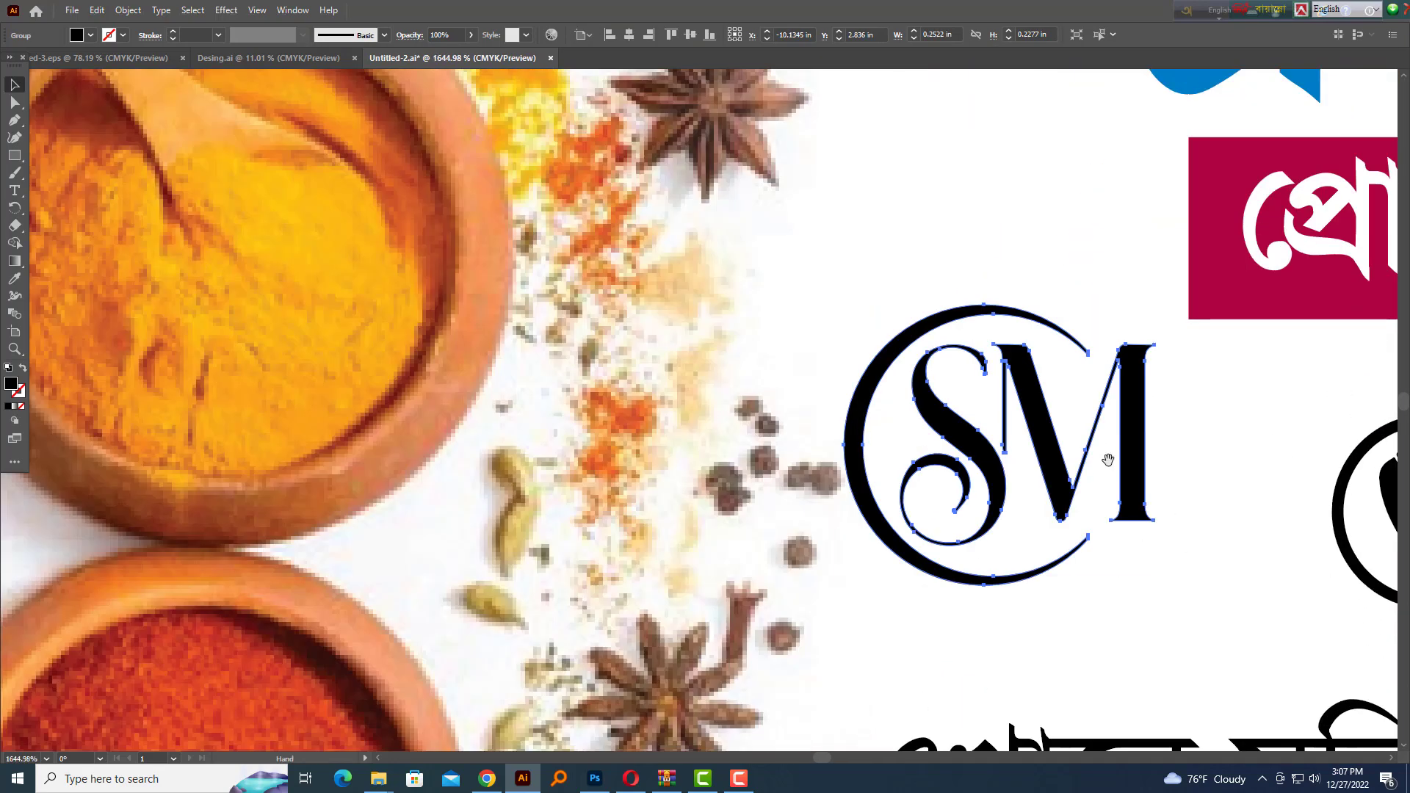
scroll(981, 363, down, 4)
scroll(852, 415, up, 6)
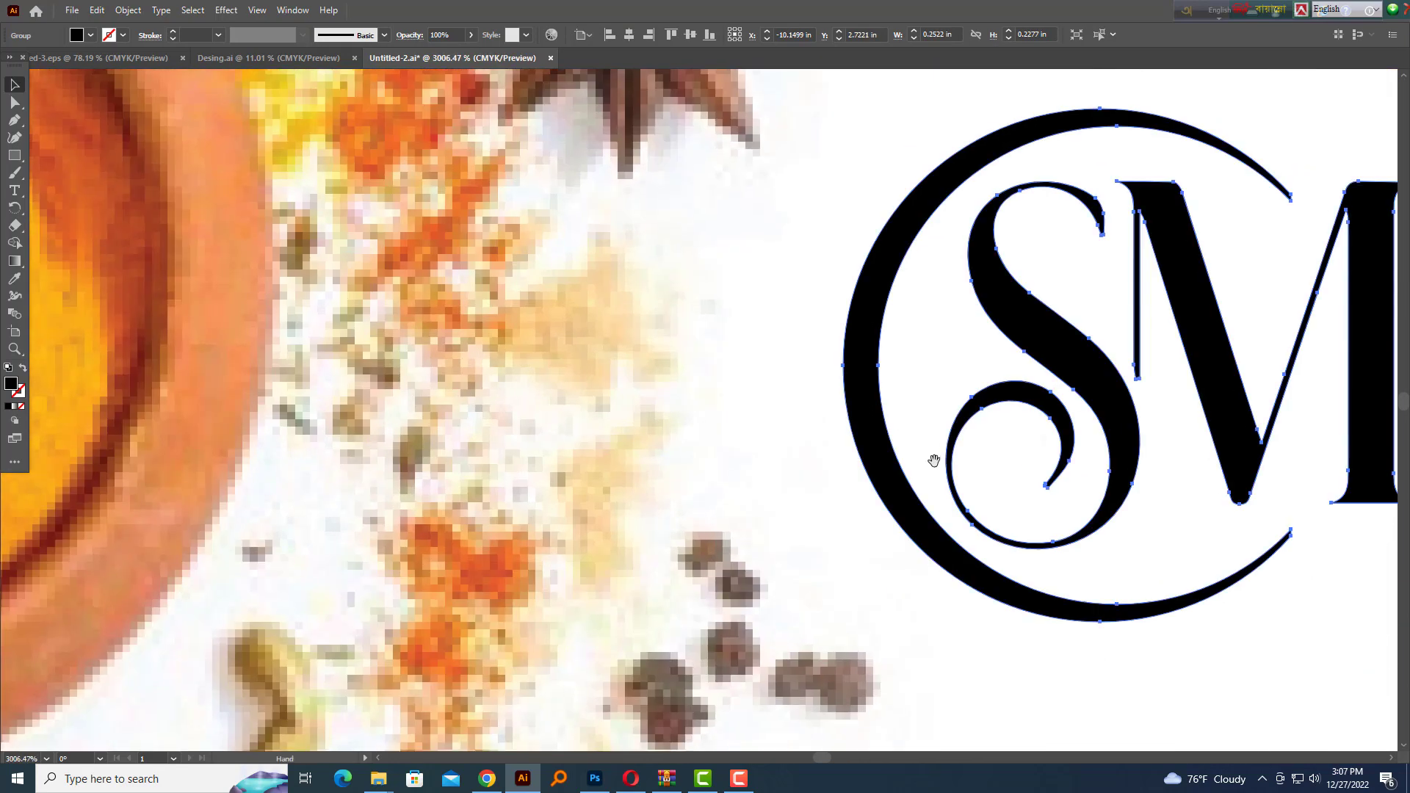
Colour the logo red in CMYK with M 100, Y 100, K 0
key(F6)
click(1338, 112)
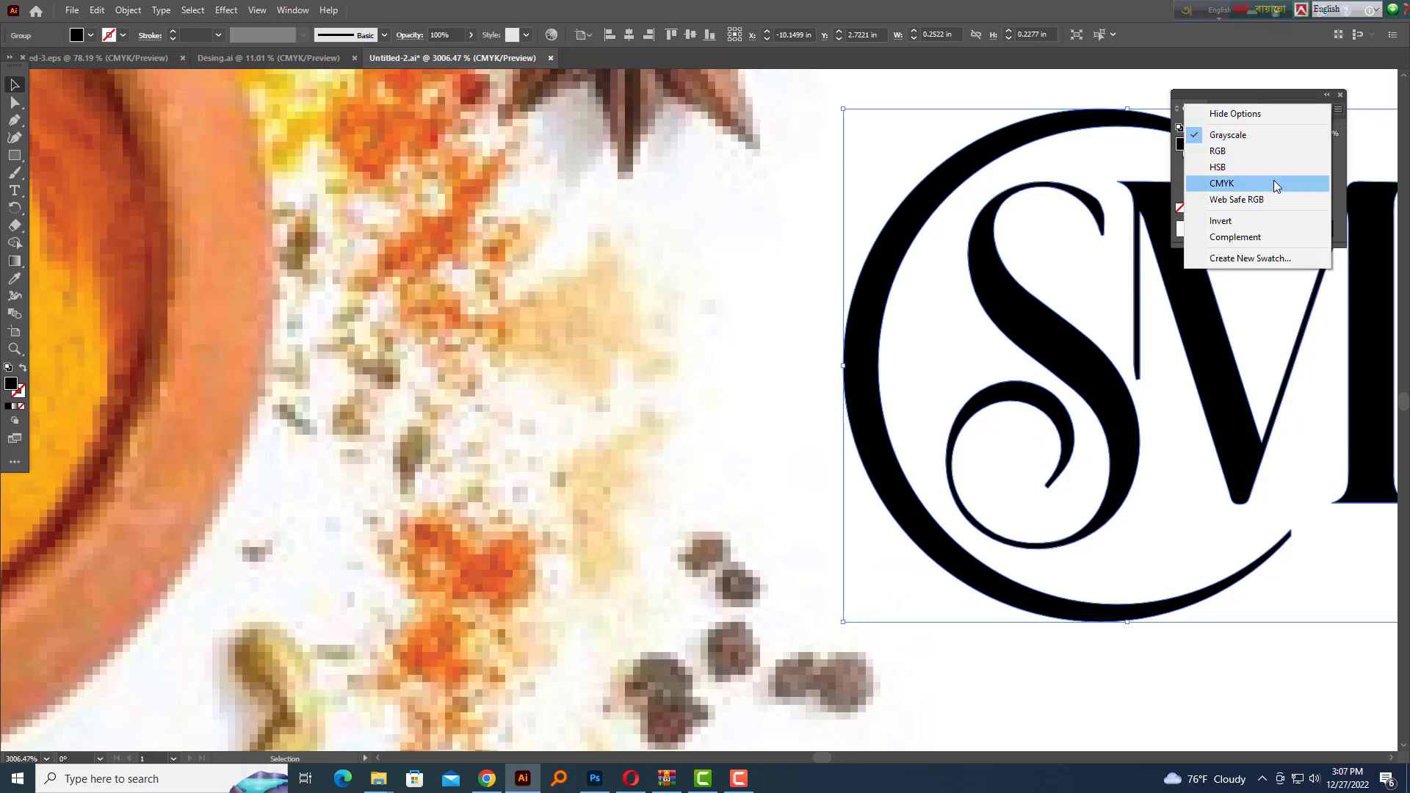
click(1275, 182)
drag(1297, 191, 1083, 223)
drag(1246, 152, 1298, 153)
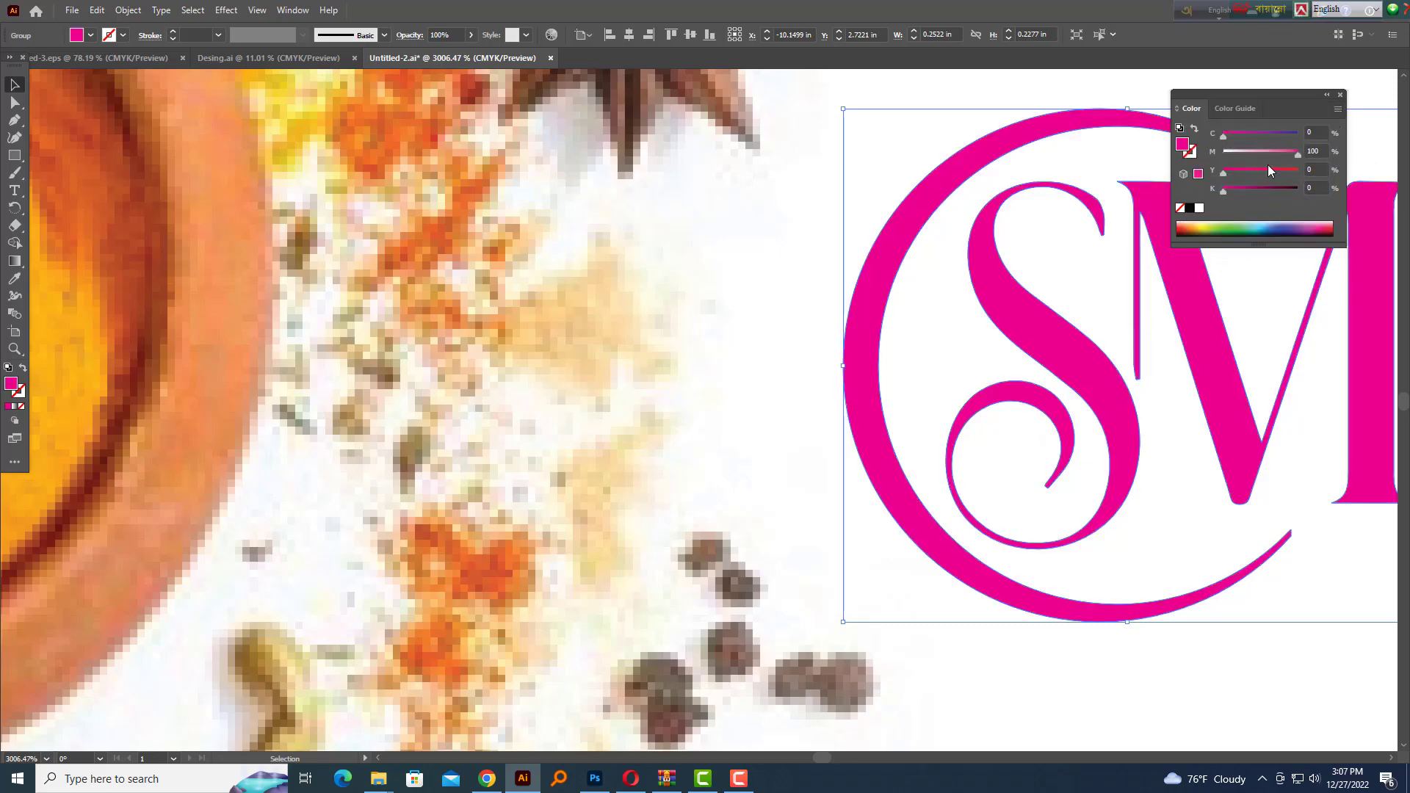
scroll(730, 318, down, 5)
scroll(730, 318, up, 4)
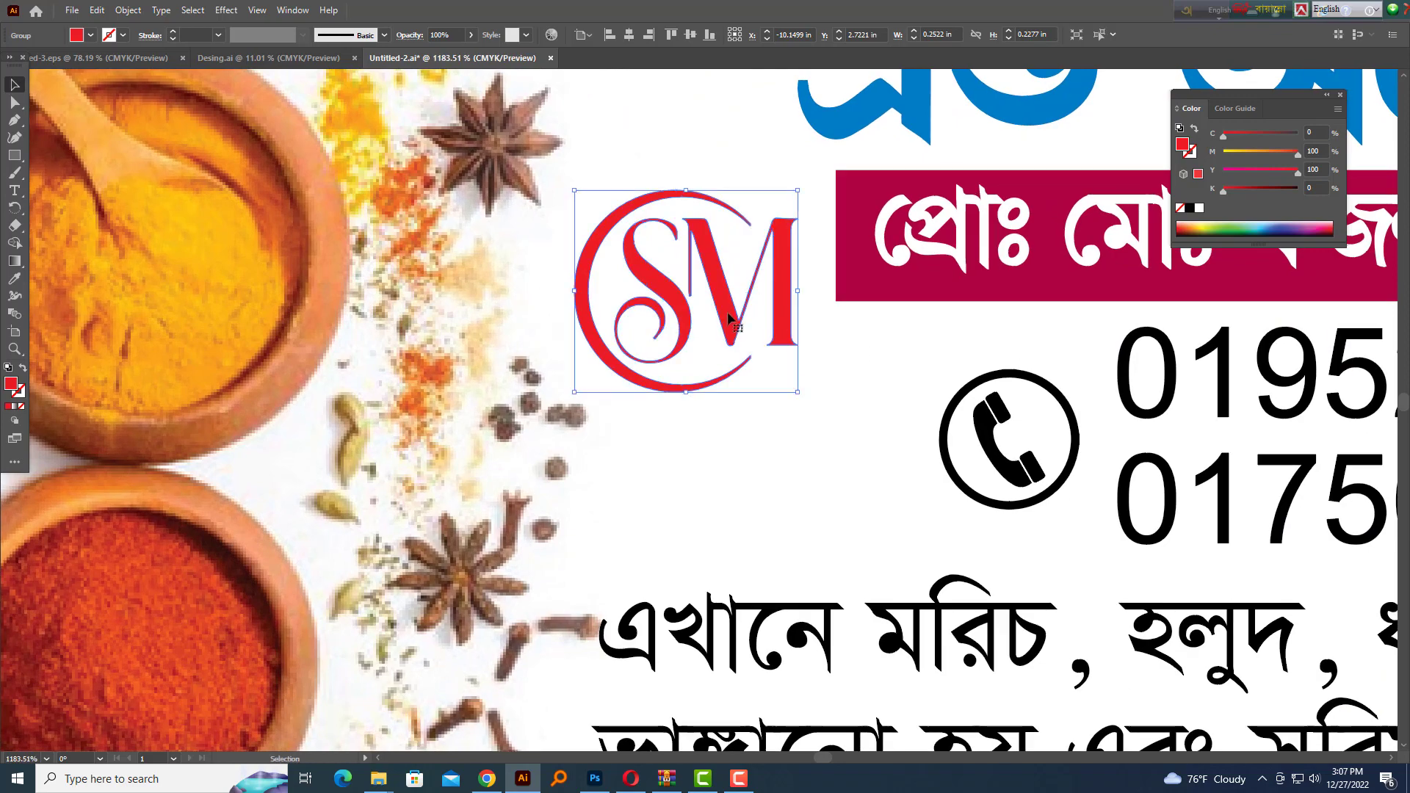
Nudge the logo up beside the name bar and view the whole card
drag(729, 318, 735, 270)
click(689, 443)
scroll(689, 444, down, 4)
drag(579, 457, 390, 460)
key(shift+Tab)
key(shift+Tab)
scroll(937, 404, down, 1)
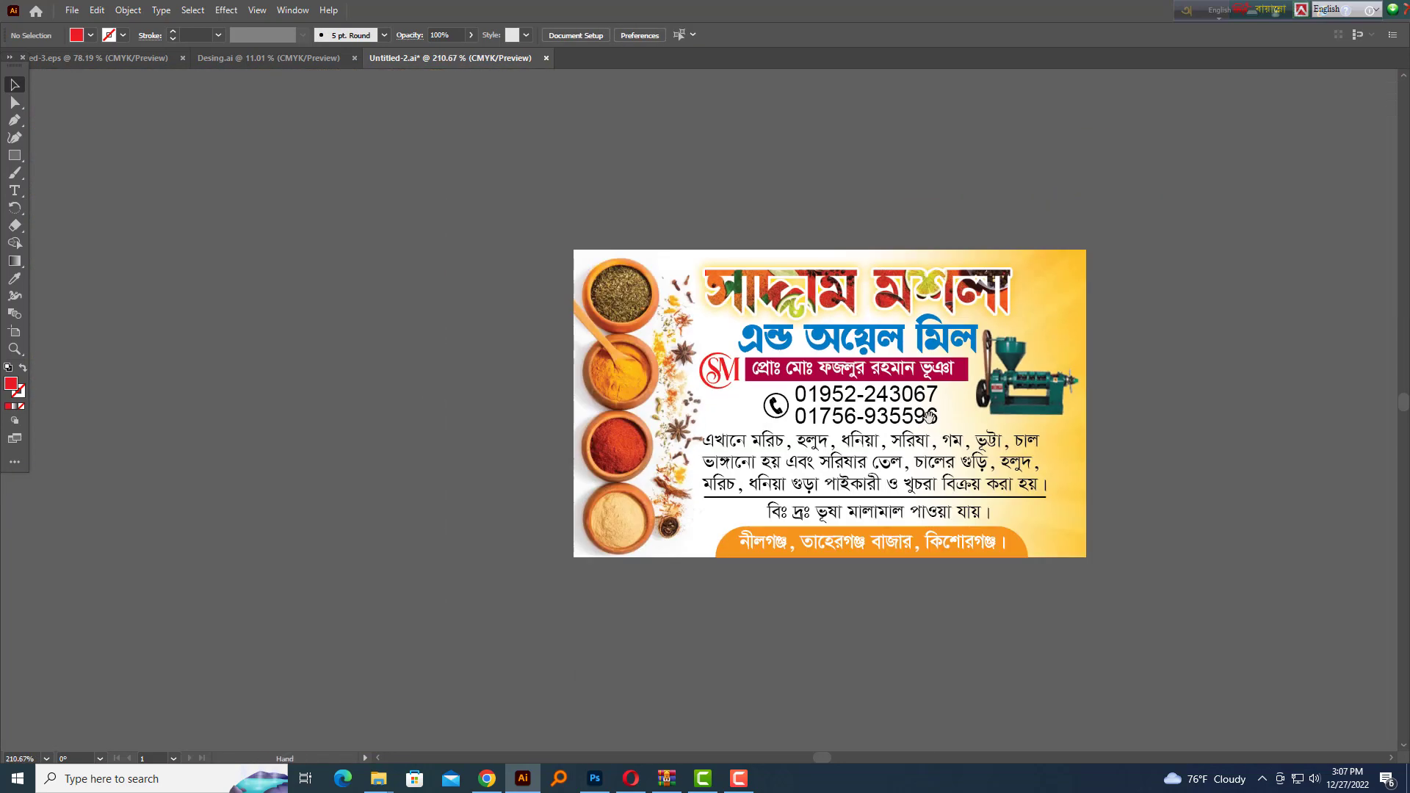
drag(1155, 452, 1099, 431)
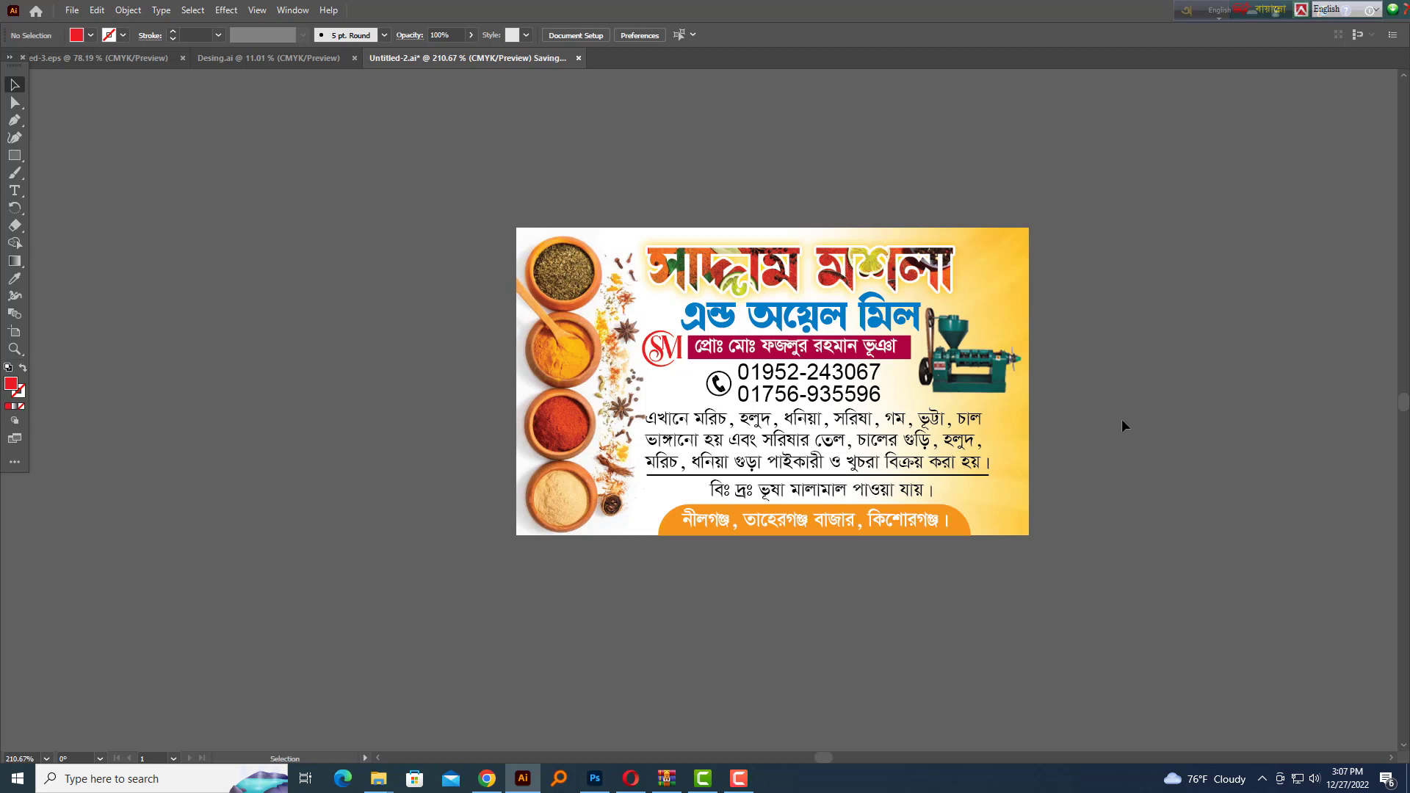